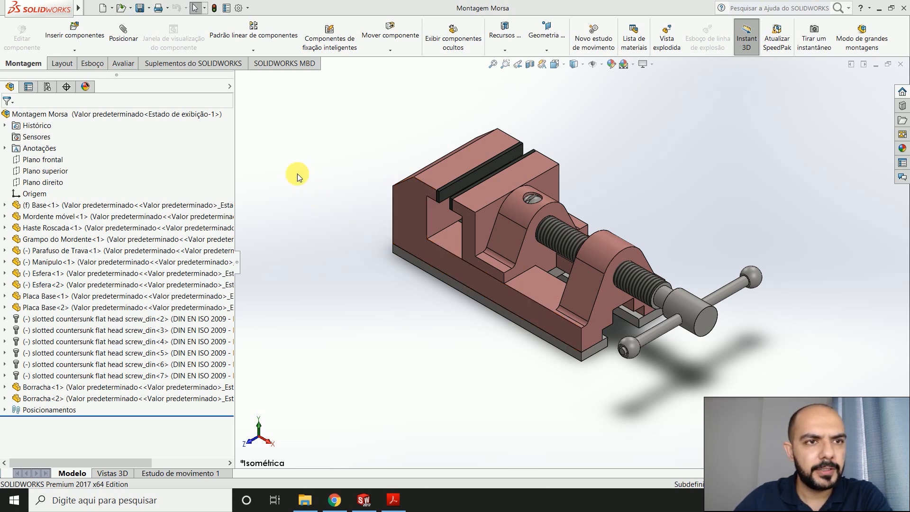
# Create a new part document and start a sketch on the front plane (Plano frontal)
pyautogui.click(102, 8)
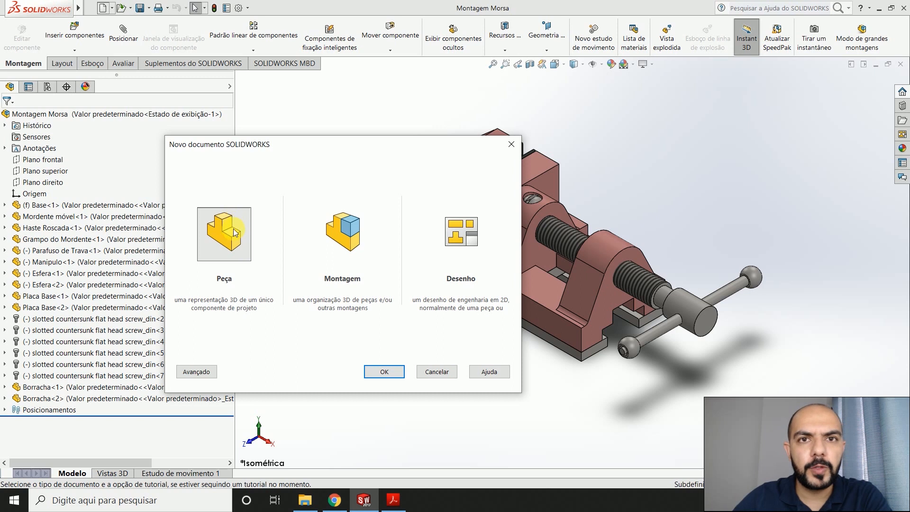
pyautogui.click(397, 374)
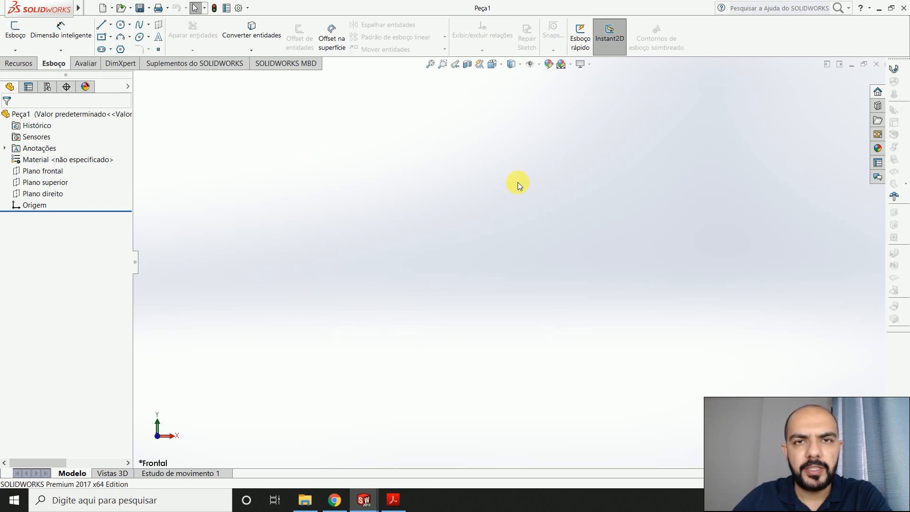
pyautogui.click(43, 172)
pyautogui.rightClick(45, 173)
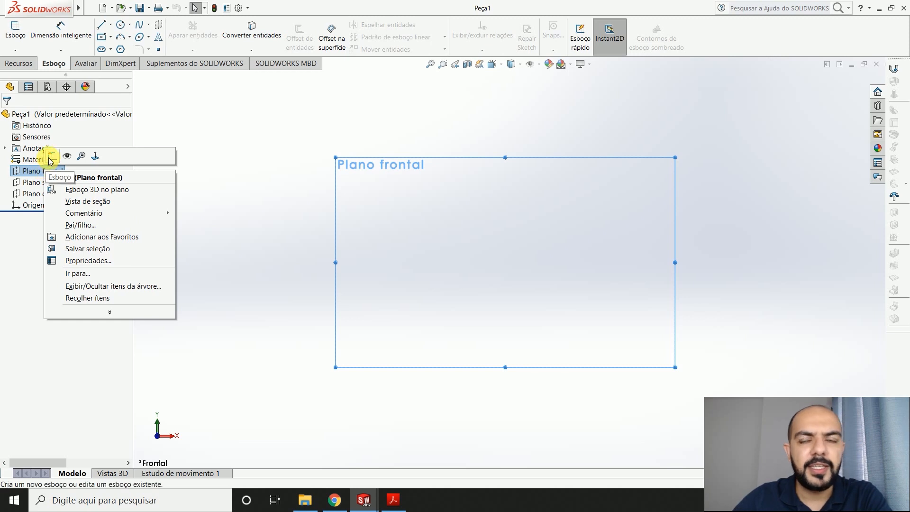
pyautogui.click(51, 158)
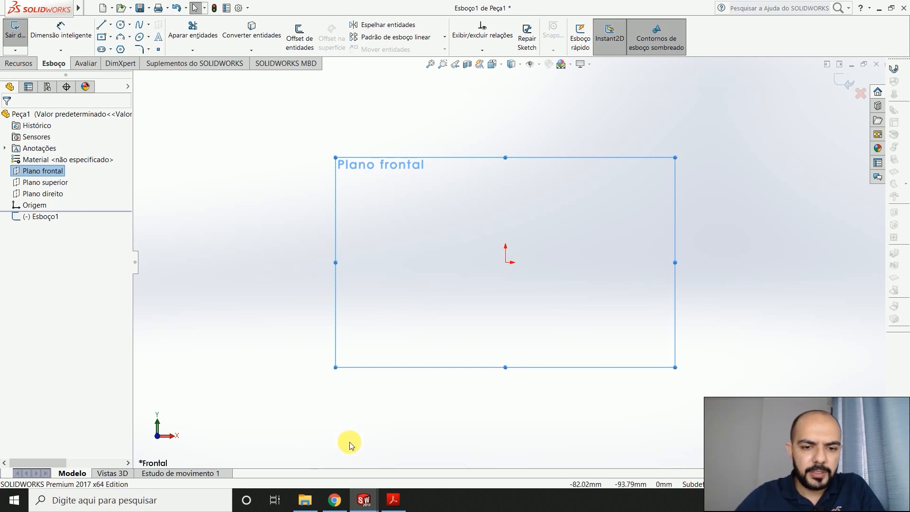
# Consult the side view in Base.PDF, then sketch the base leg's bottom line about 93 mm long from the origin, its end edge and its upper edge
pyautogui.click(396, 505)
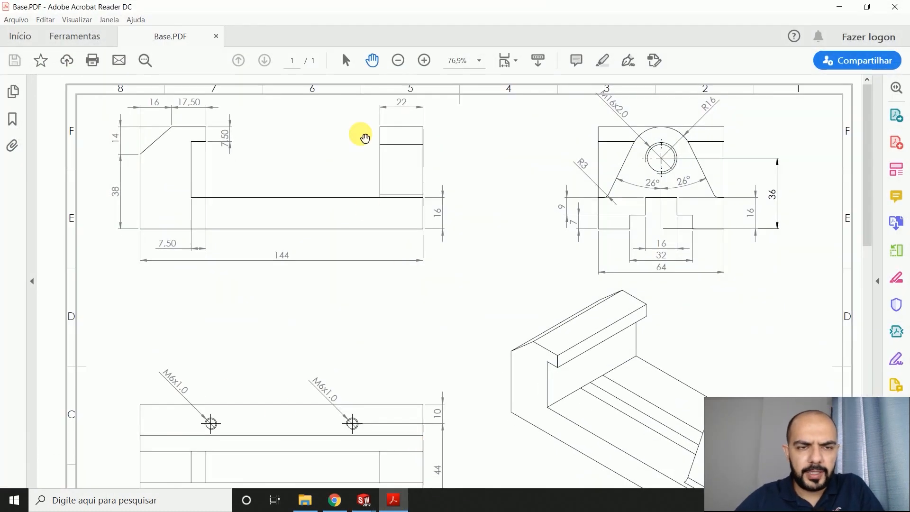
pyautogui.keyDown('ctrl'); pyautogui.scroll(3, 339, 132); pyautogui.keyUp('ctrl')
pyautogui.moveTo(383, 240); pyautogui.dragTo(493, 262)
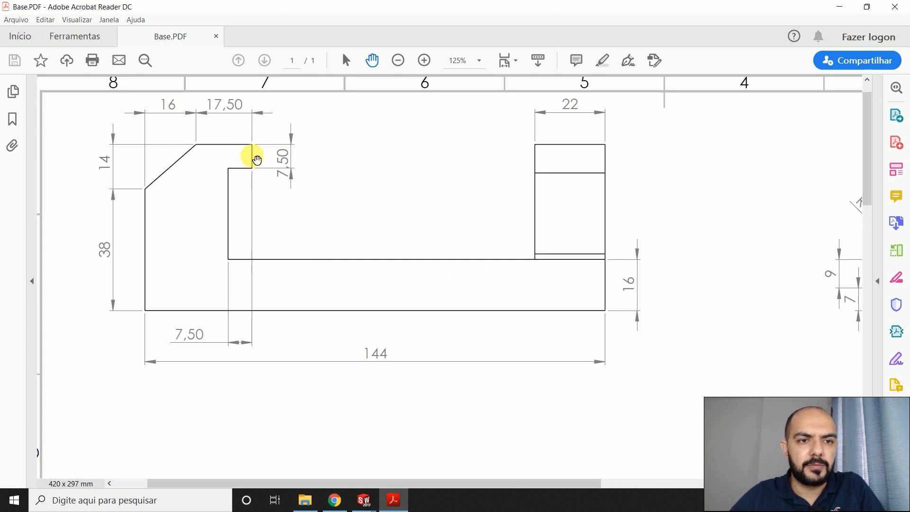
pyautogui.hotkey('alt', 'Tab')
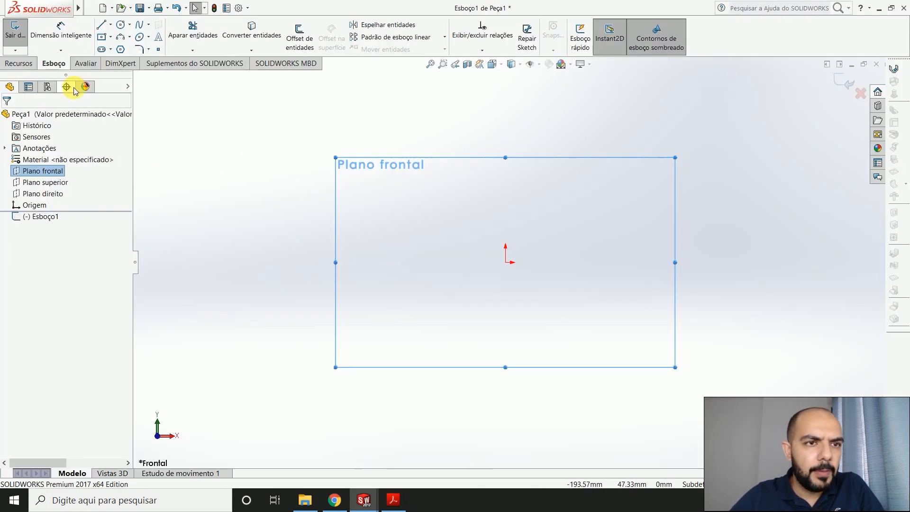
pyautogui.click(101, 26)
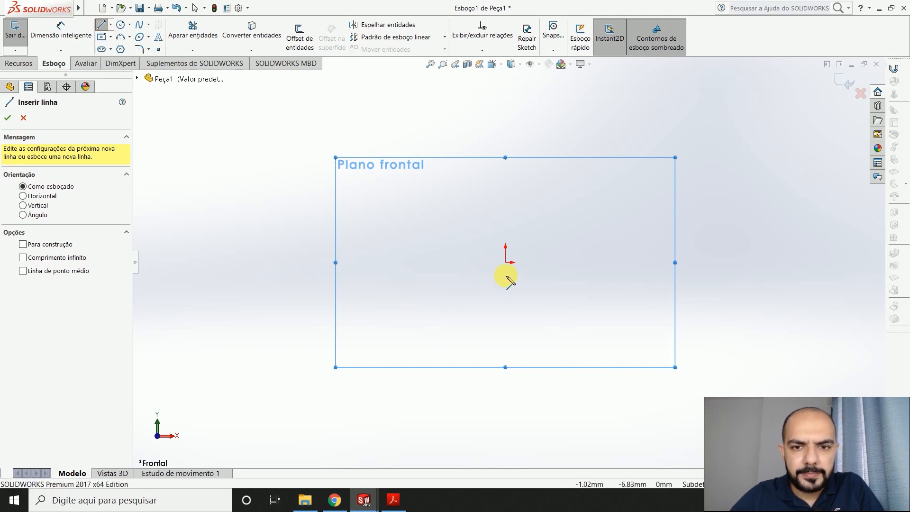
pyautogui.click(506, 263)
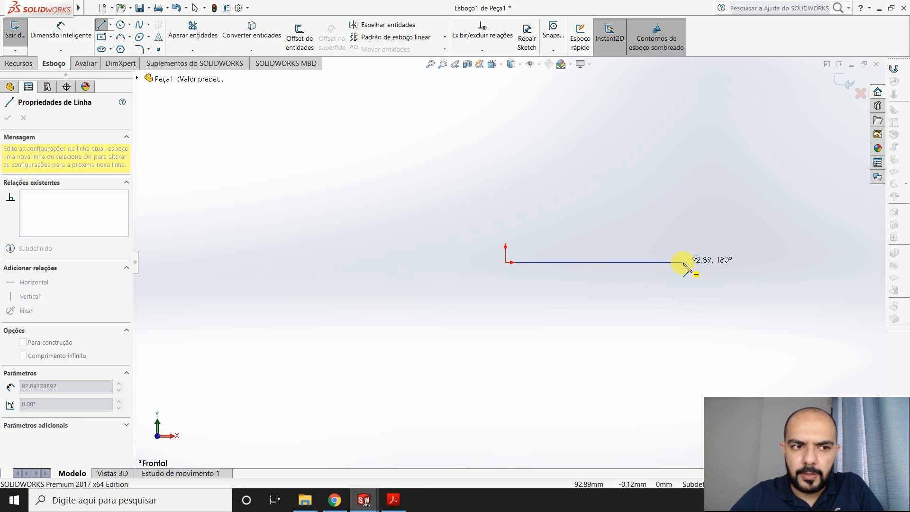
pyautogui.click(682, 262)
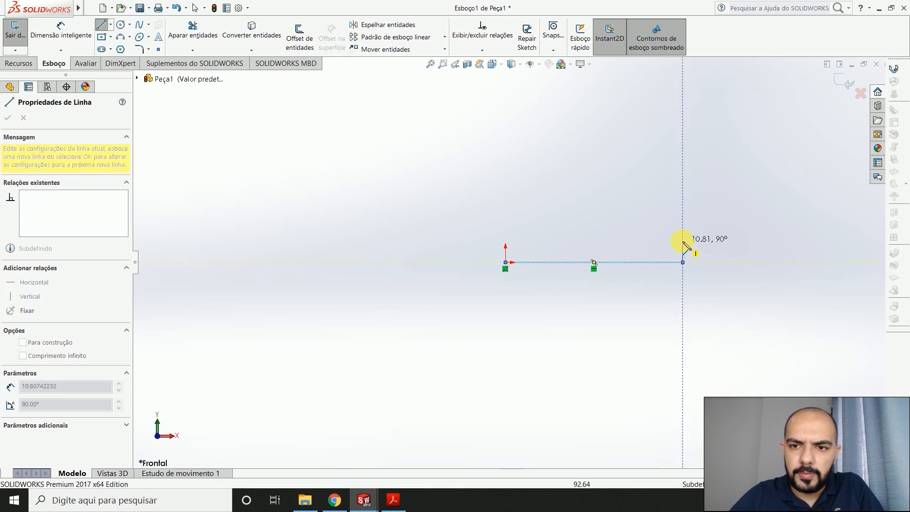
pyautogui.click(682, 237)
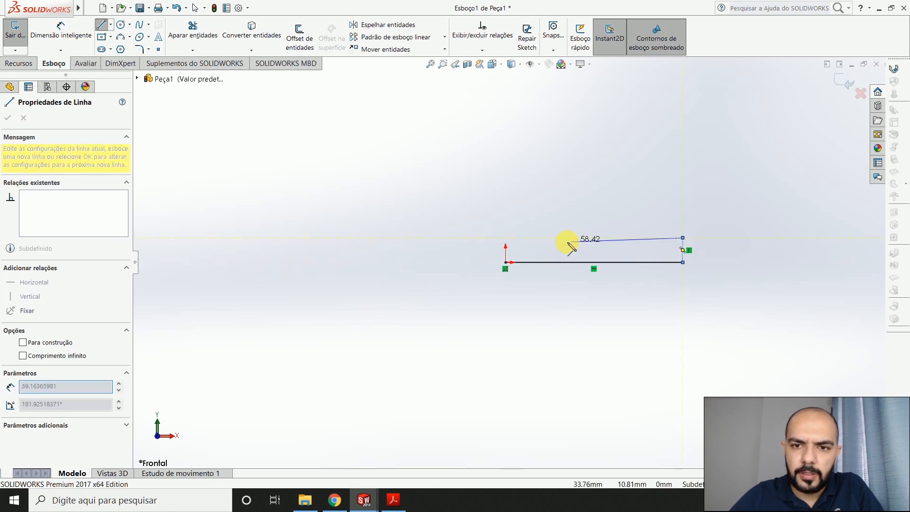
pyautogui.click(529, 237)
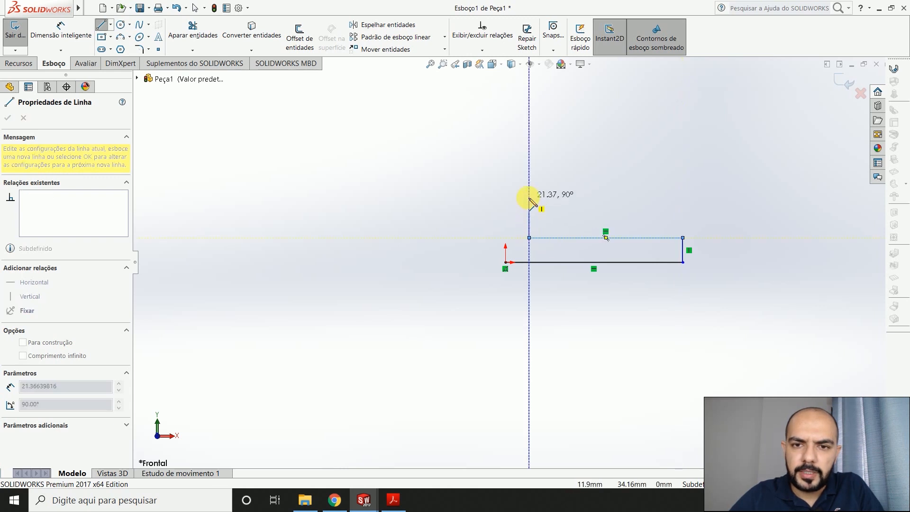
# Complete the closed profile with the upright jaw: inner wall, overhanging lip, top edge about 15 mm, slanted corner about 9 mm and back edge about 35 mm
pyautogui.click(529, 195)
pyautogui.click(545, 194)
pyautogui.click(545, 180)
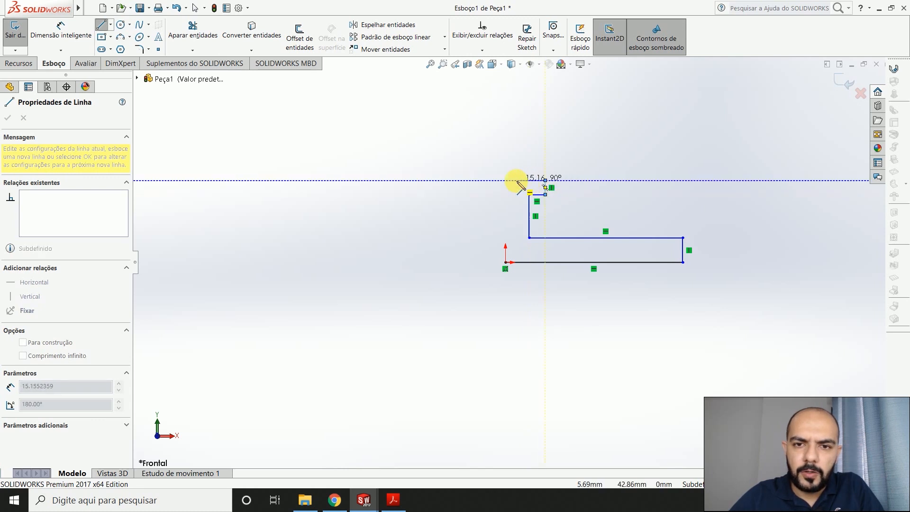
pyautogui.click(516, 180)
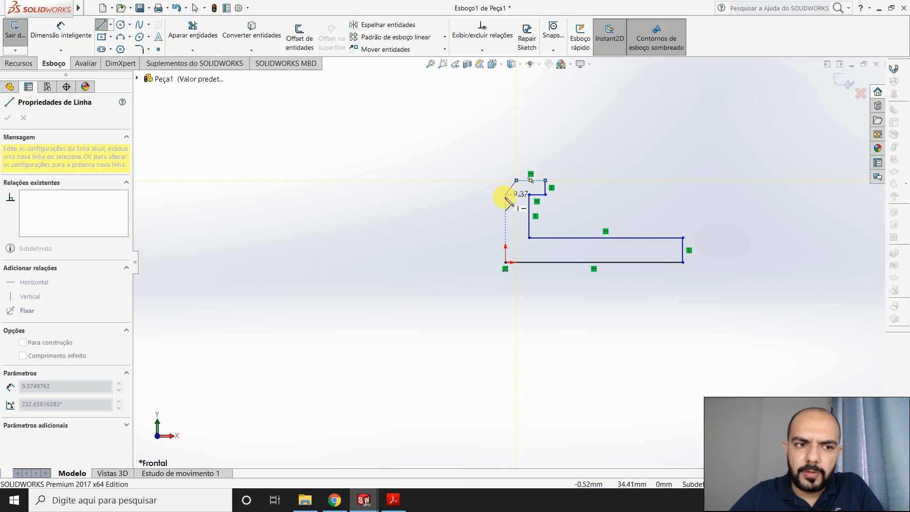
pyautogui.click(505, 194)
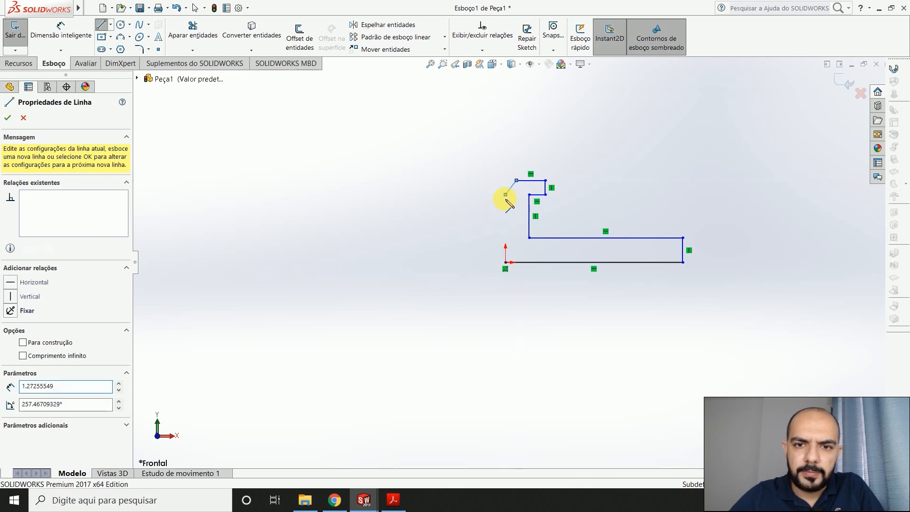
pyautogui.click(505, 262)
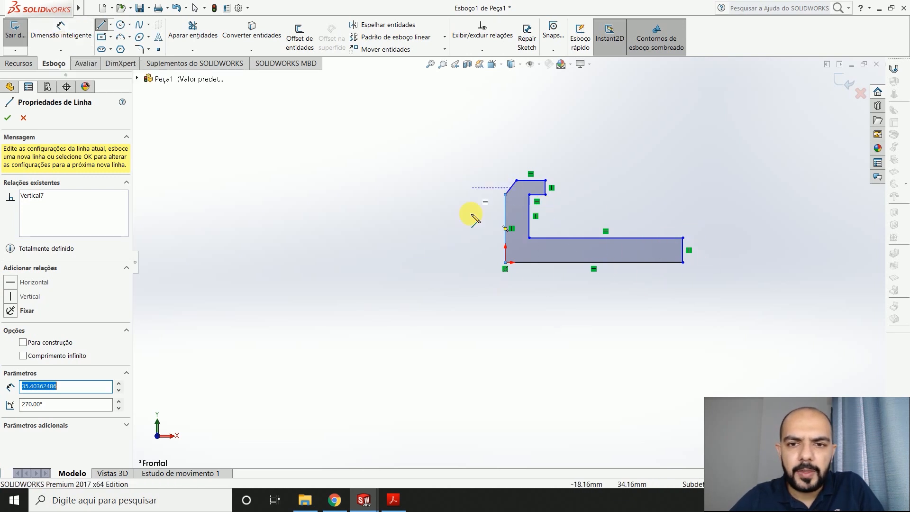
# Dimension the profile's bottom line to 144 mm, following the overall length in the Base.PDF drawing
pyautogui.click(71, 30)
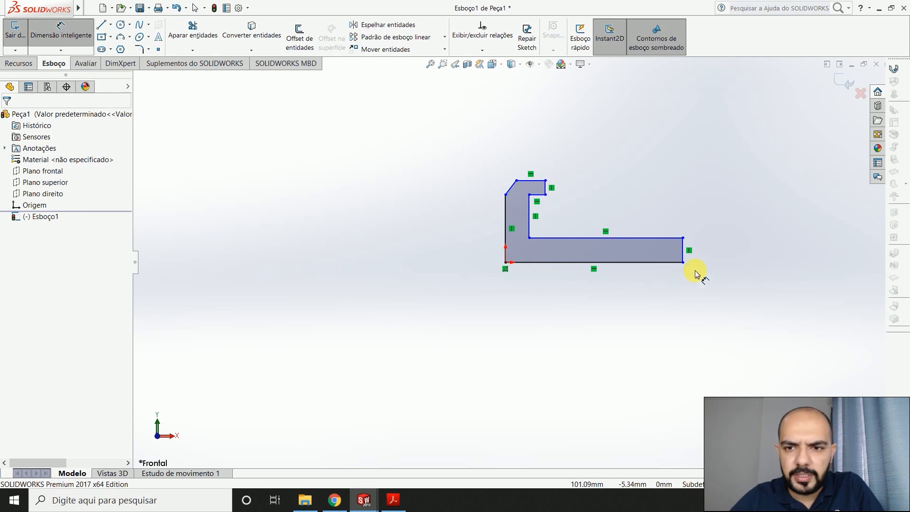
pyautogui.click(642, 265)
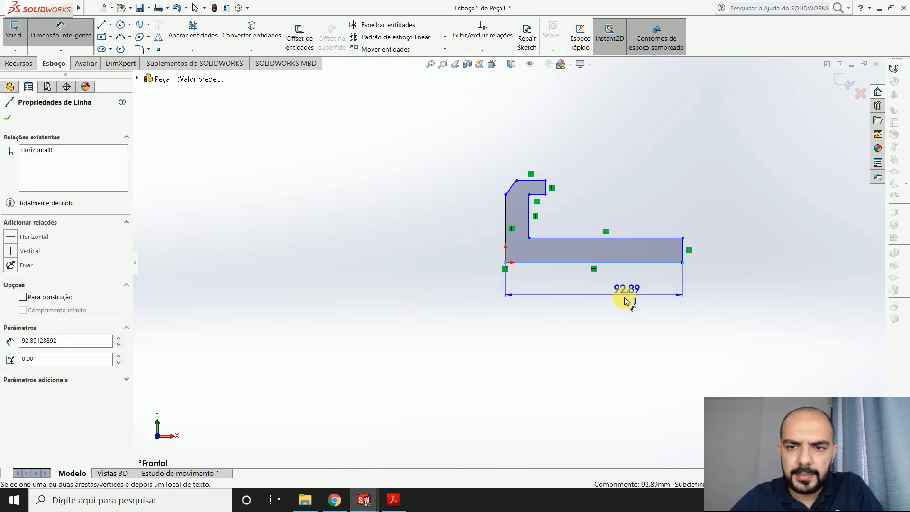
pyautogui.click(601, 314)
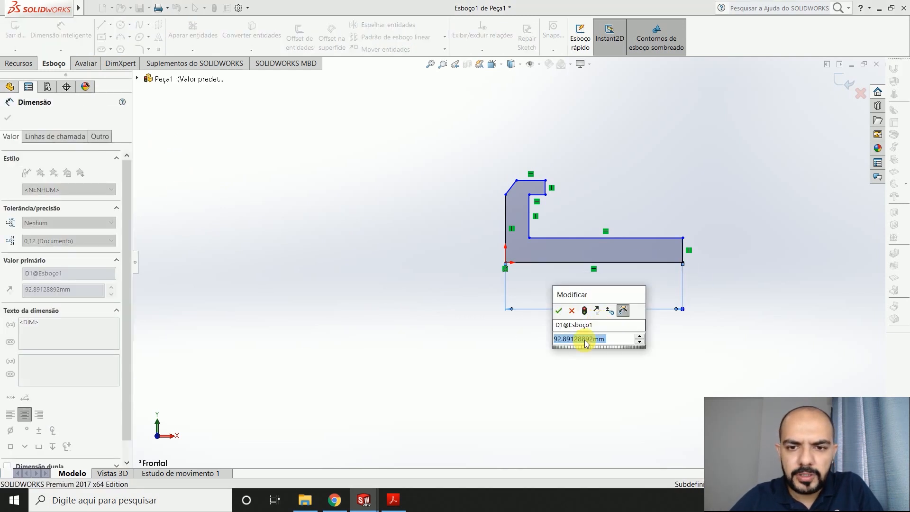
pyautogui.hotkey('alt', 'Tab')
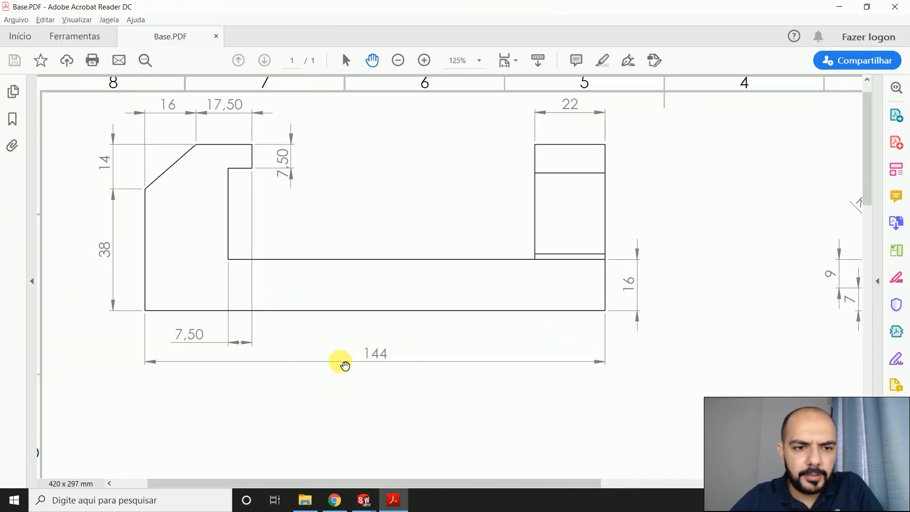
pyautogui.hotkey('alt', 'Tab')
pyautogui.write('144')
pyautogui.moveTo(598, 355)
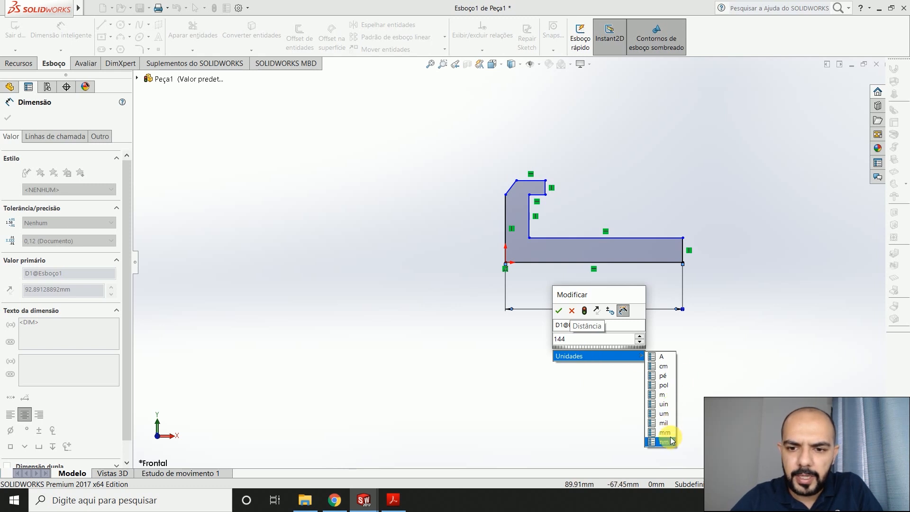
pyautogui.click(713, 357)
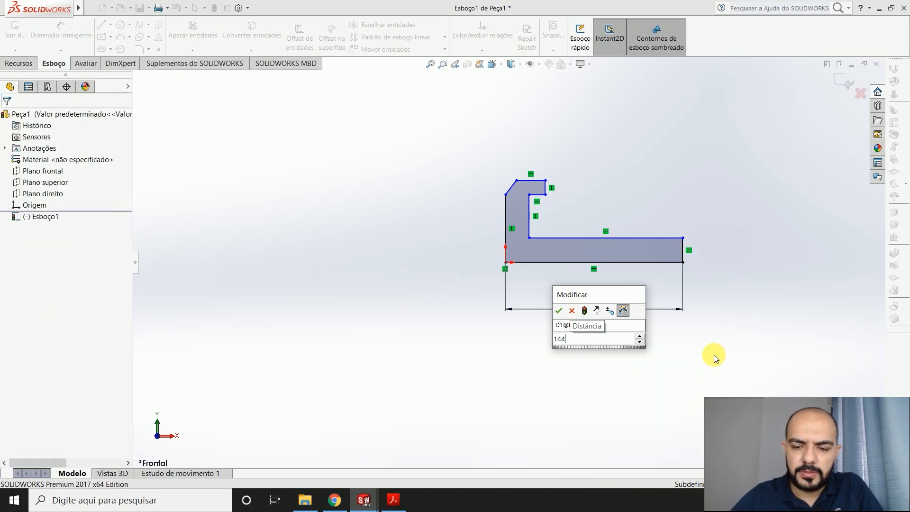
pyautogui.press('Return')
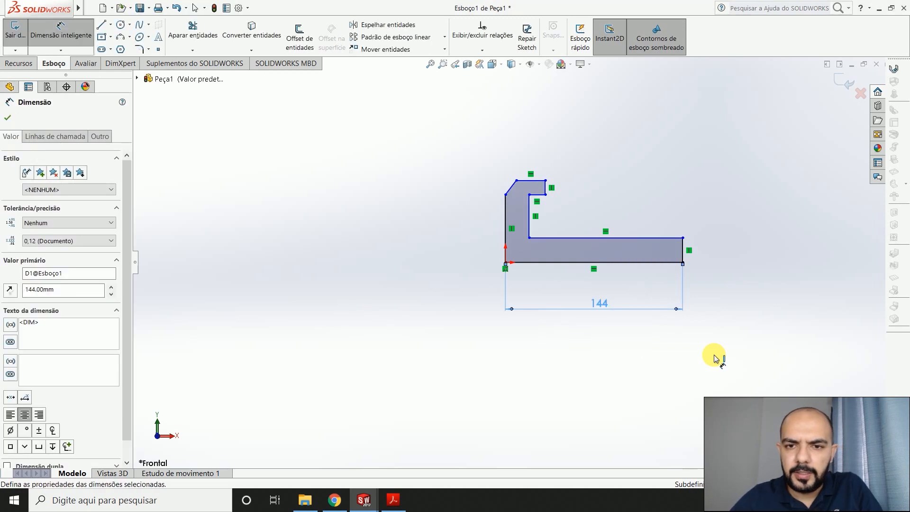
# Dimension the height of the base leg's free end to 16 mm, as given in the PDF drawing
pyautogui.click(685, 250)
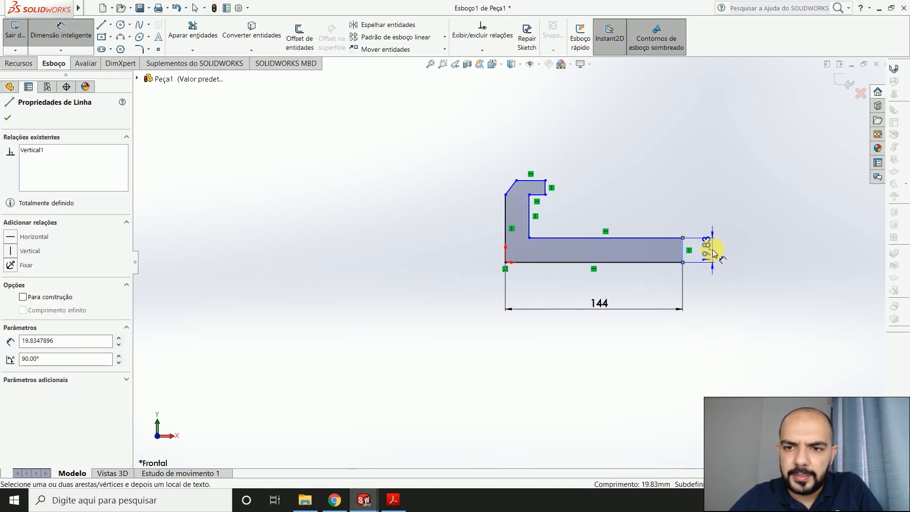
pyautogui.click(714, 253)
pyautogui.hotkey('alt', 'Tab')
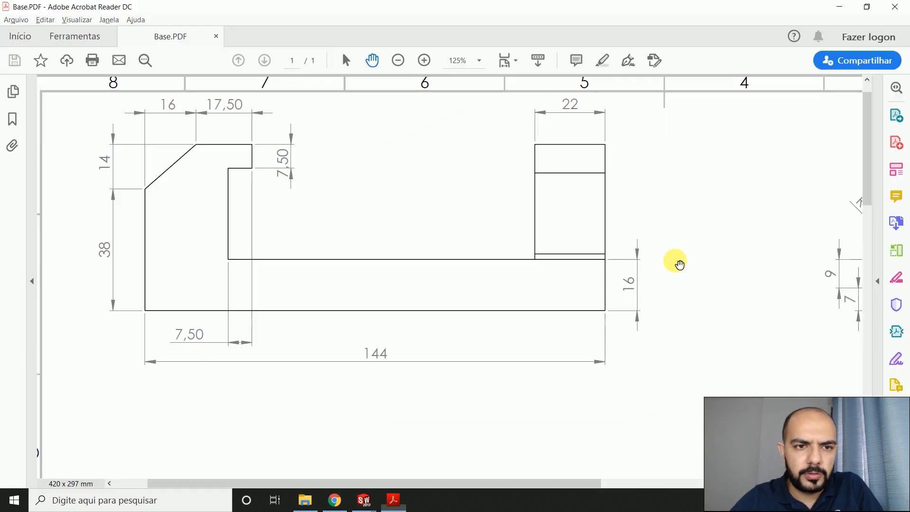
pyautogui.hotkey('alt', 'Tab')
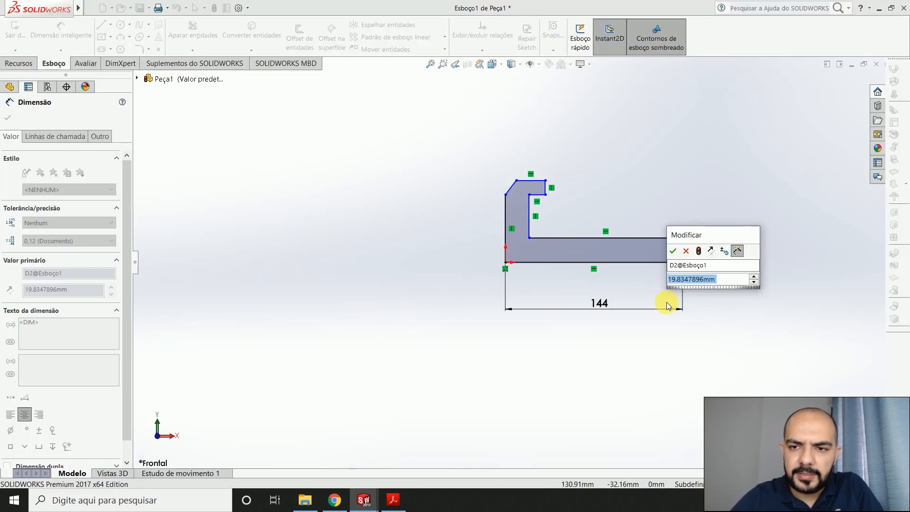
pyautogui.write('16')
pyautogui.press('Return')
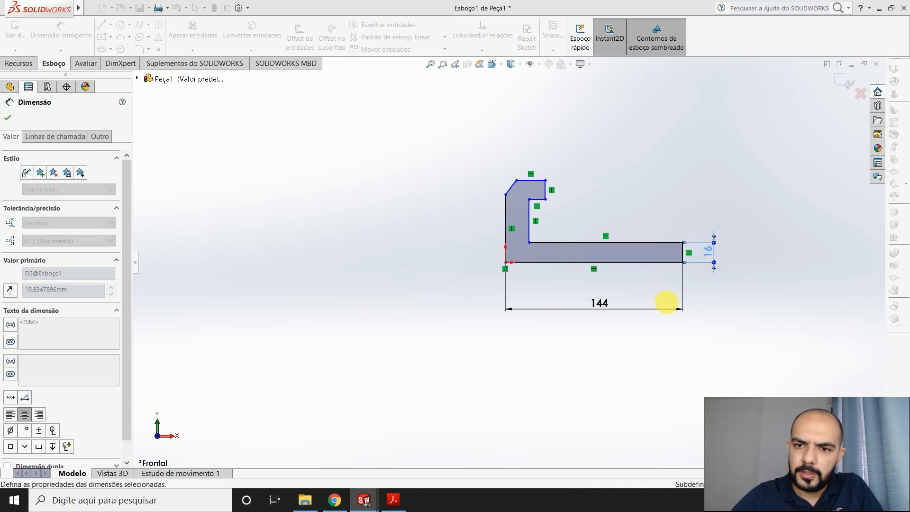
# Dimension the underside of the jaw's overhanging lip to 7.5 mm, checking the value in the PDF drawing
pyautogui.hotkey('alt', 'Tab')
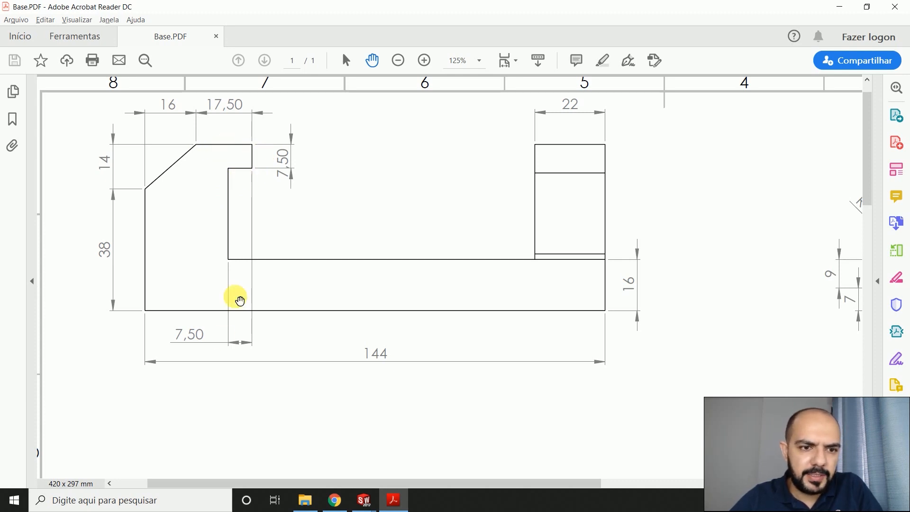
pyautogui.hotkey('alt', 'Tab')
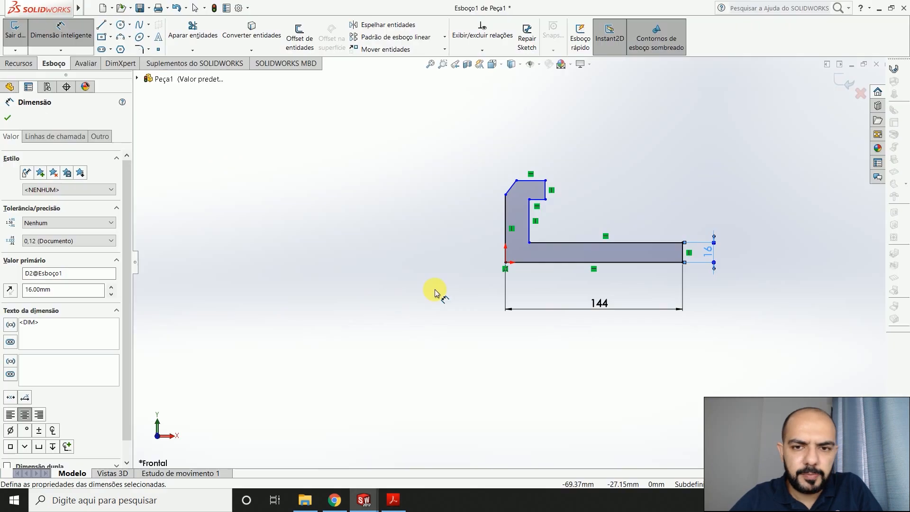
pyautogui.click(537, 200)
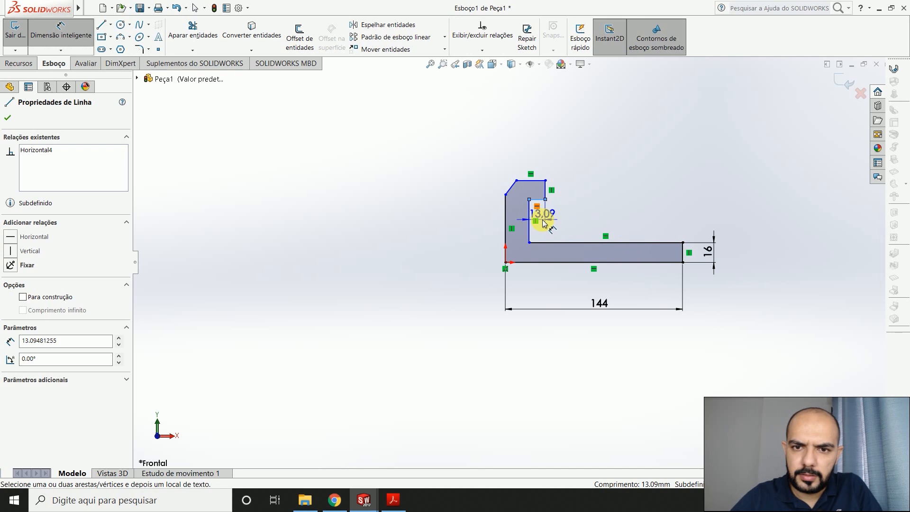
pyautogui.click(558, 209)
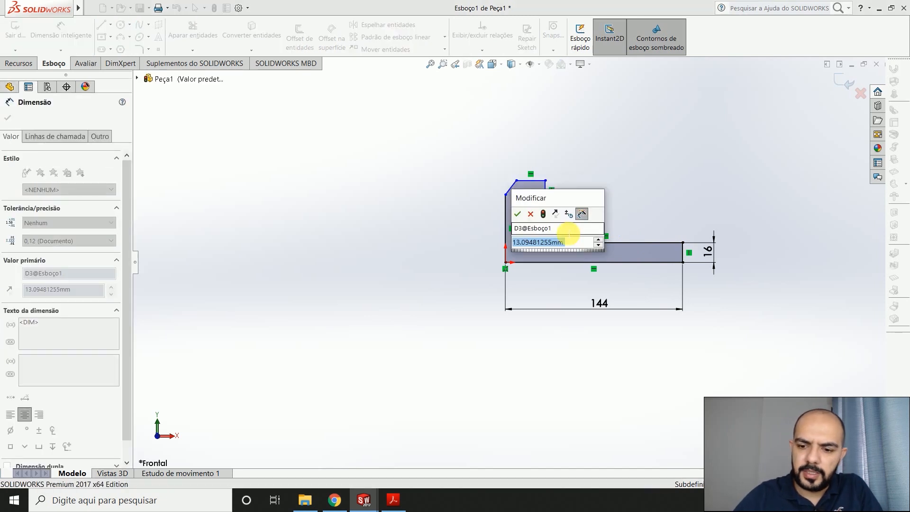
pyautogui.write('7,5')
pyautogui.press('Return')
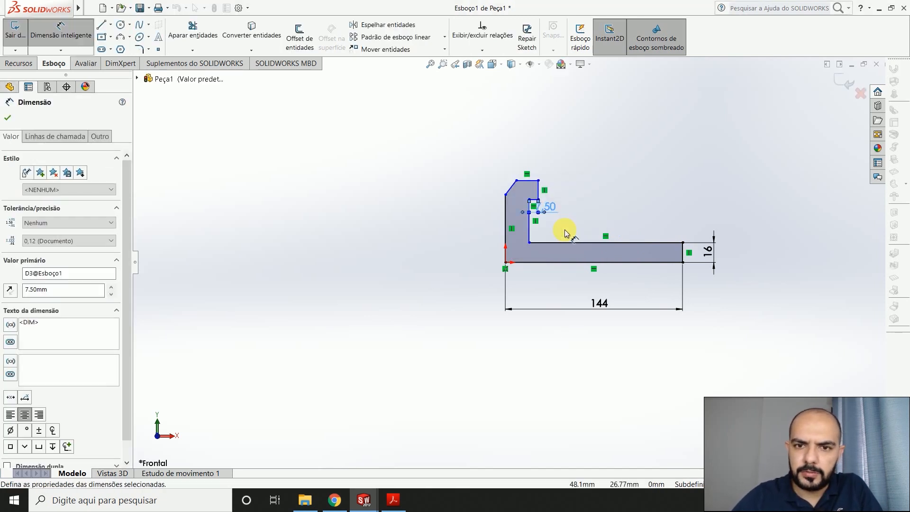
# Dimension the height of the jaw lip's vertical end to 7.5 mm, as given in the PDF drawing
pyautogui.click(539, 190)
pyautogui.click(573, 188)
pyautogui.hotkey('alt', 'Tab')
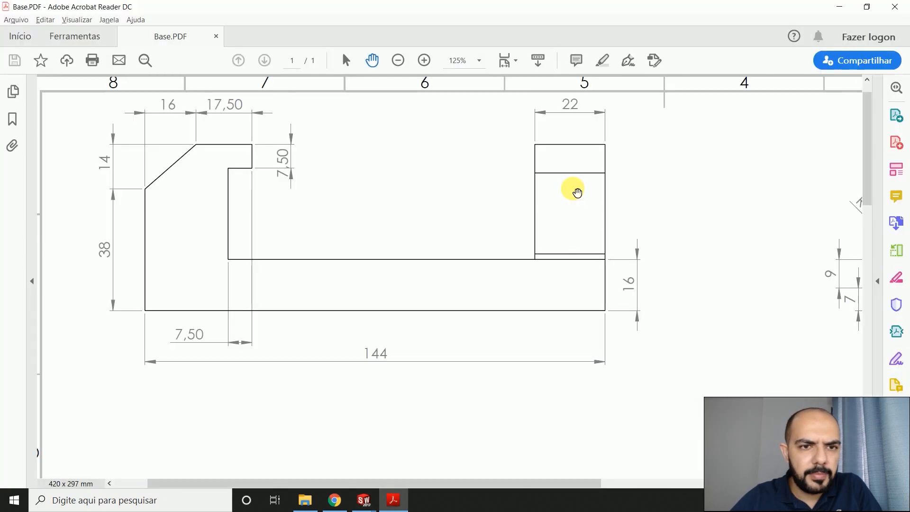
pyautogui.hotkey('alt', 'Tab')
pyautogui.write('7,')
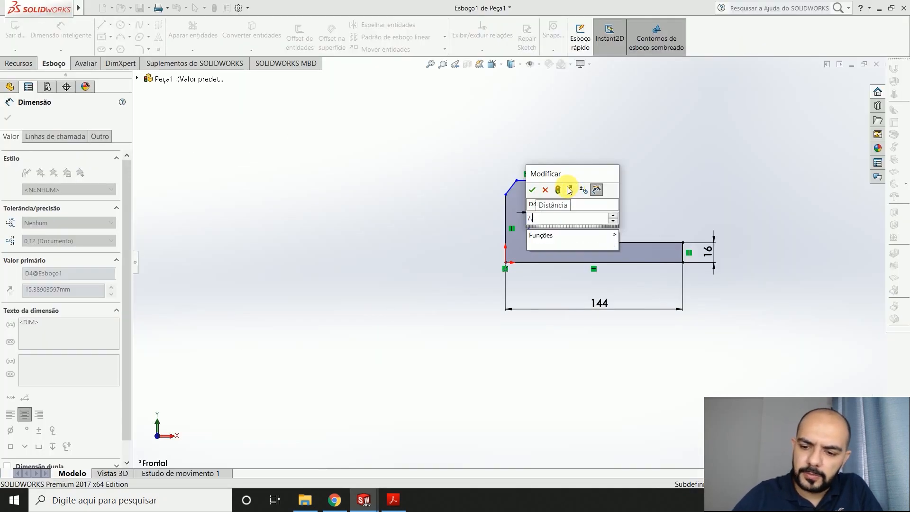
pyautogui.write('5')
pyautogui.press('Return')
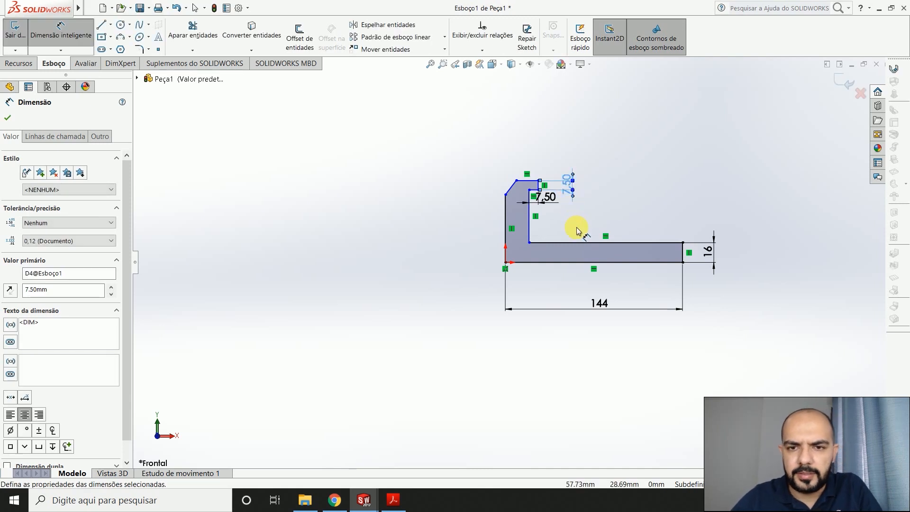
# Dimension the jaw's top edge to 17.5 mm, as given in the Base.PDF drawing
pyautogui.hotkey('alt', 'Tab')
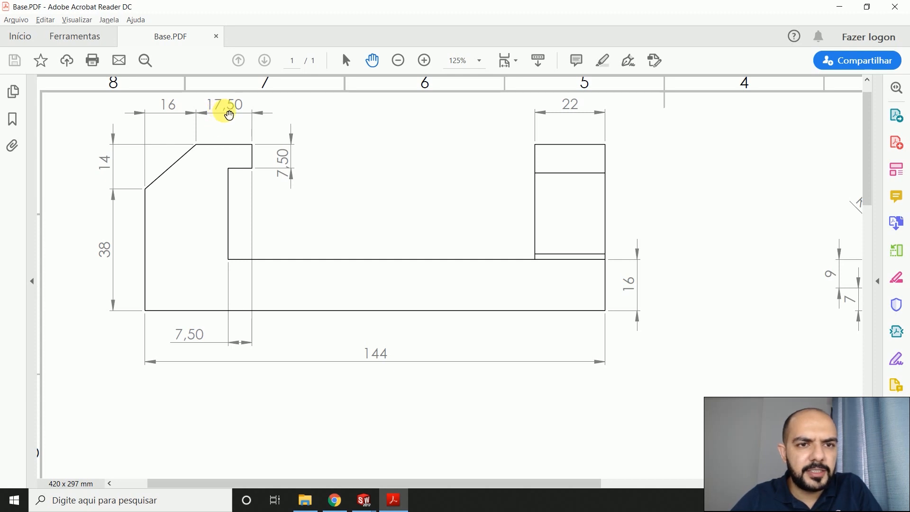
pyautogui.hotkey('alt', 'Tab')
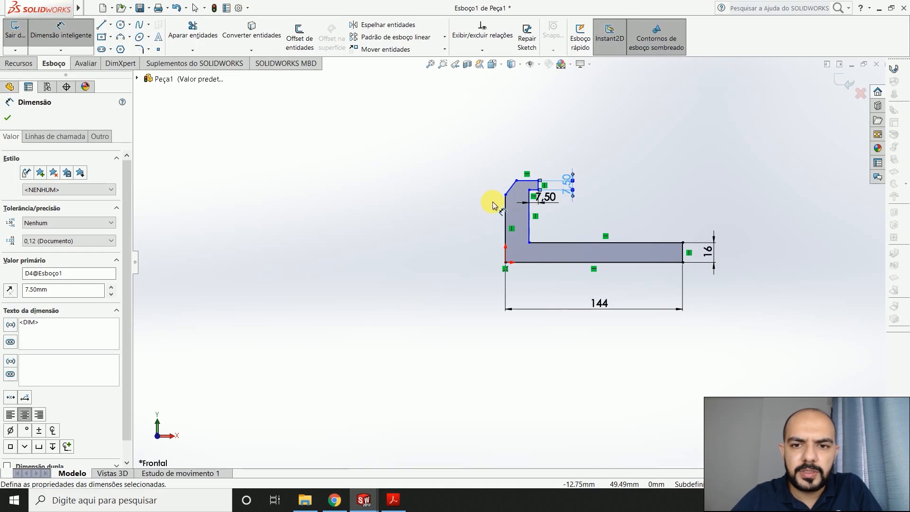
pyautogui.click(530, 181)
pyautogui.click(529, 160)
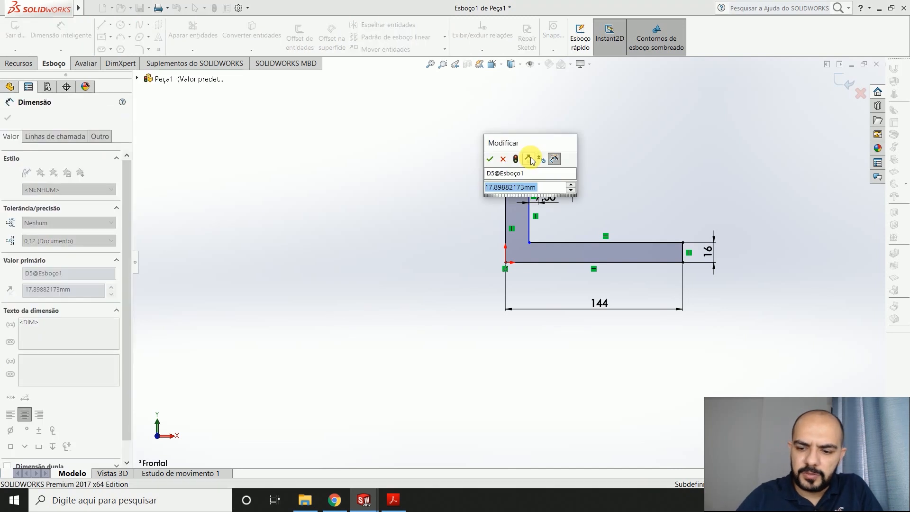
pyautogui.write('17.5')
pyautogui.press('Return')
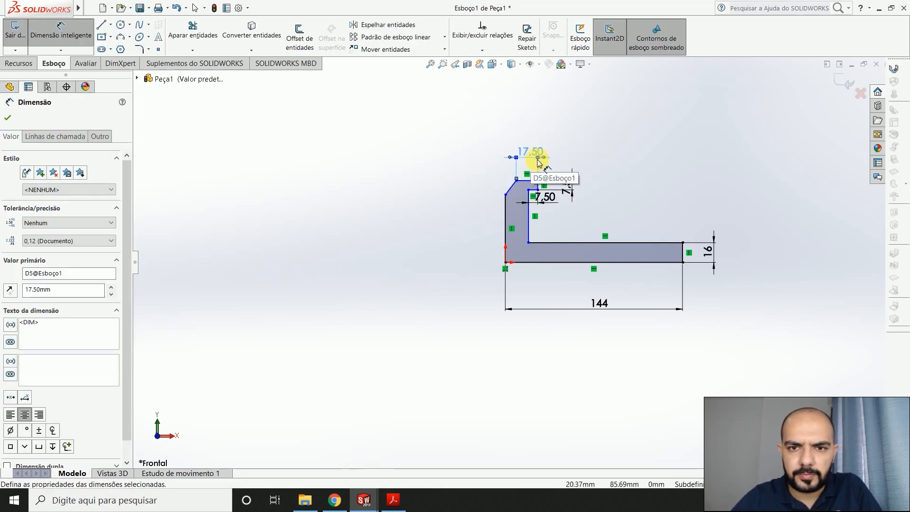
# Dimension the jaw's outer vertical edge to 38 mm, following the PDF drawing
pyautogui.hotkey('alt', 'Tab')
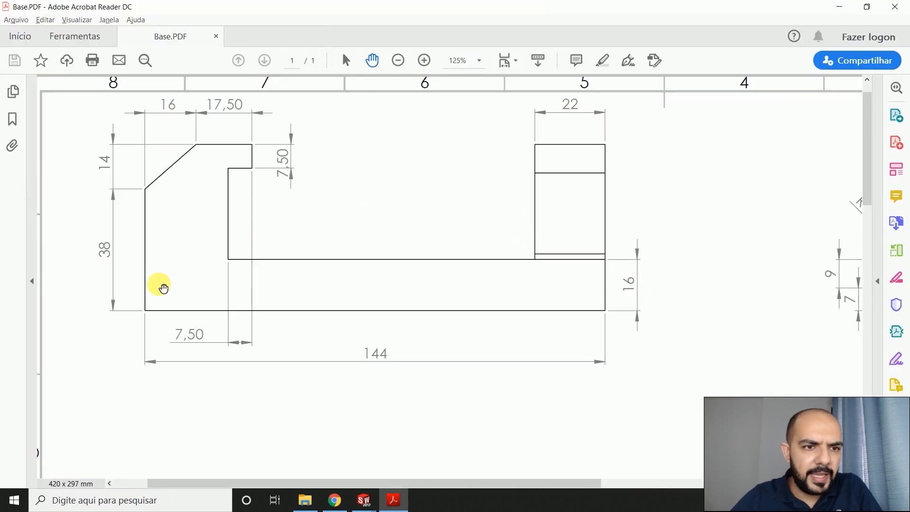
pyautogui.hotkey('alt', 'Tab')
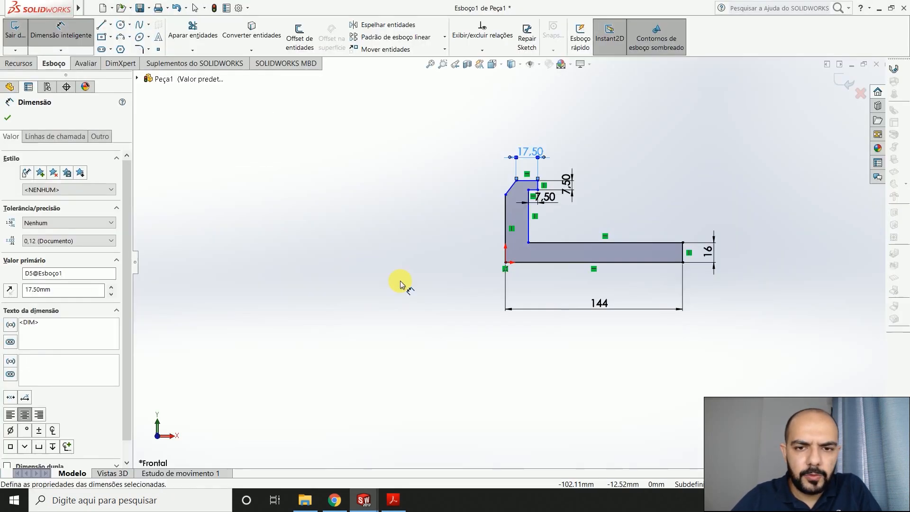
pyautogui.click(502, 234)
pyautogui.click(463, 232)
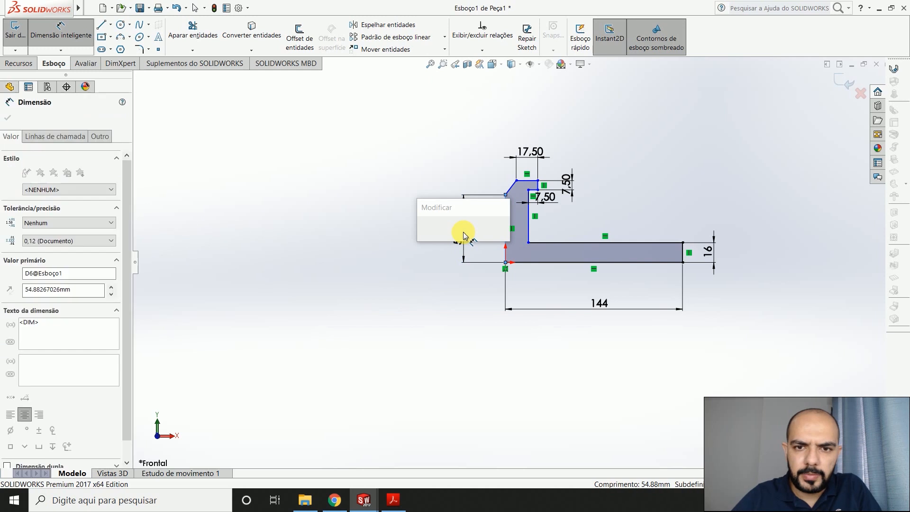
pyautogui.write('38')
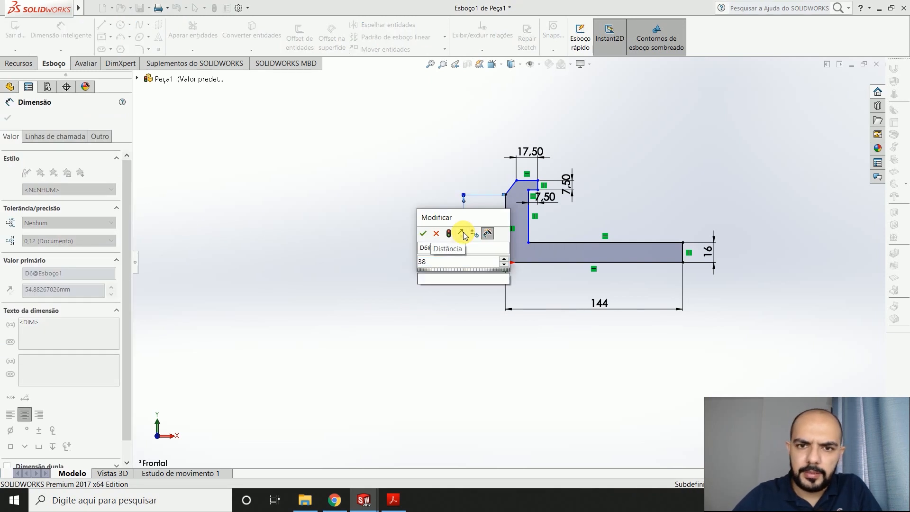
pyautogui.press('Return')
# Dimension the horizontal distance between the endpoints of the jaw's sloped edge to 16 mm, checking the value in the PDF drawing
pyautogui.hotkey('alt', 'Tab')
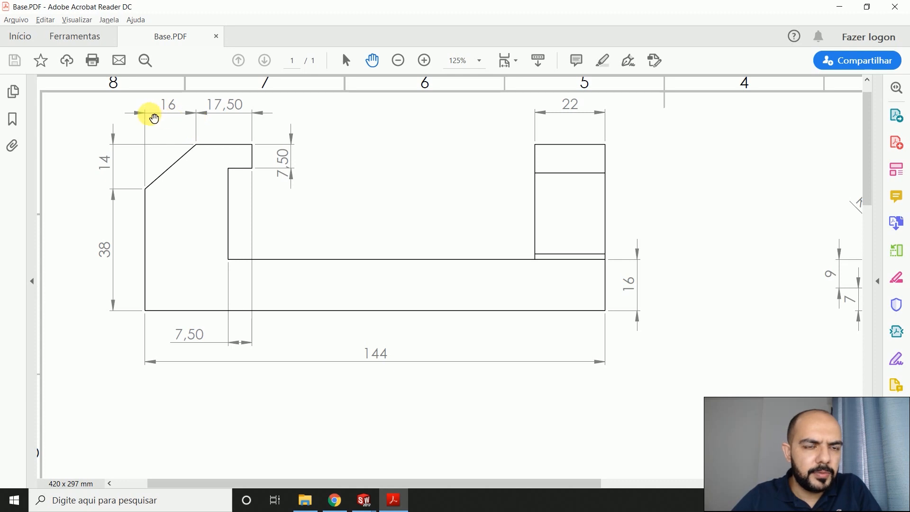
pyautogui.hotkey('alt', 'Tab')
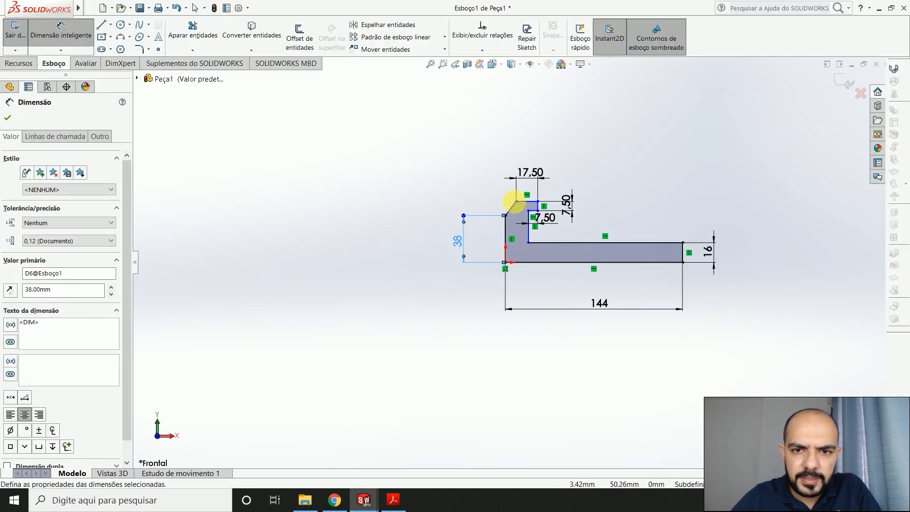
pyautogui.click(504, 215)
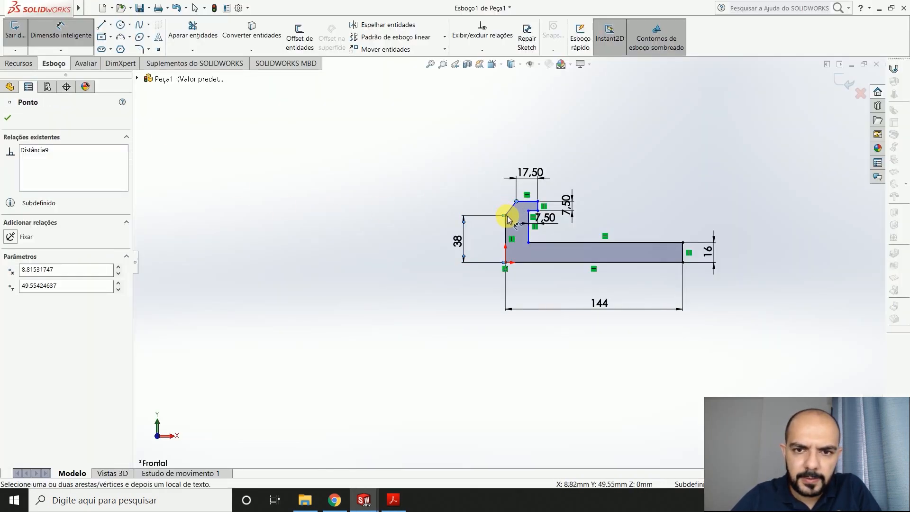
pyautogui.click(505, 215)
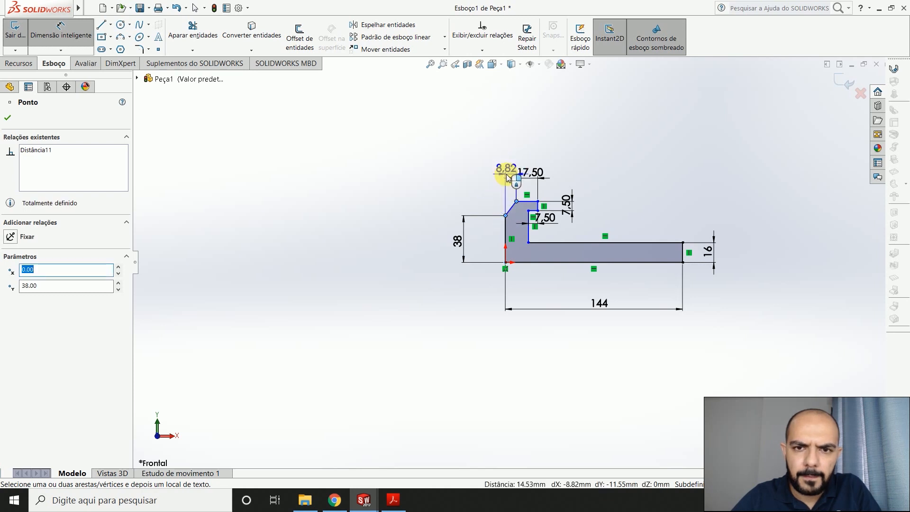
pyautogui.hotkey('alt', 'Tab')
pyautogui.hotkey('alt', 'Tab')
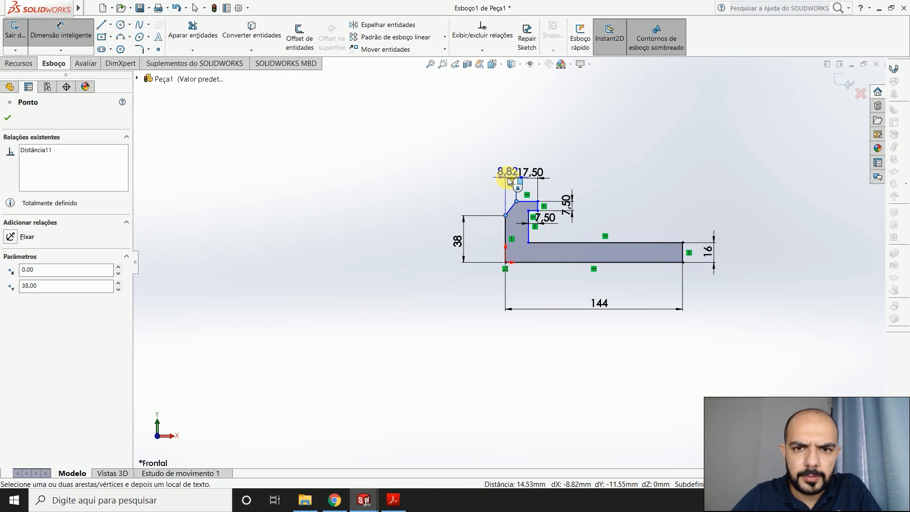
pyautogui.click(508, 177)
pyautogui.write('16')
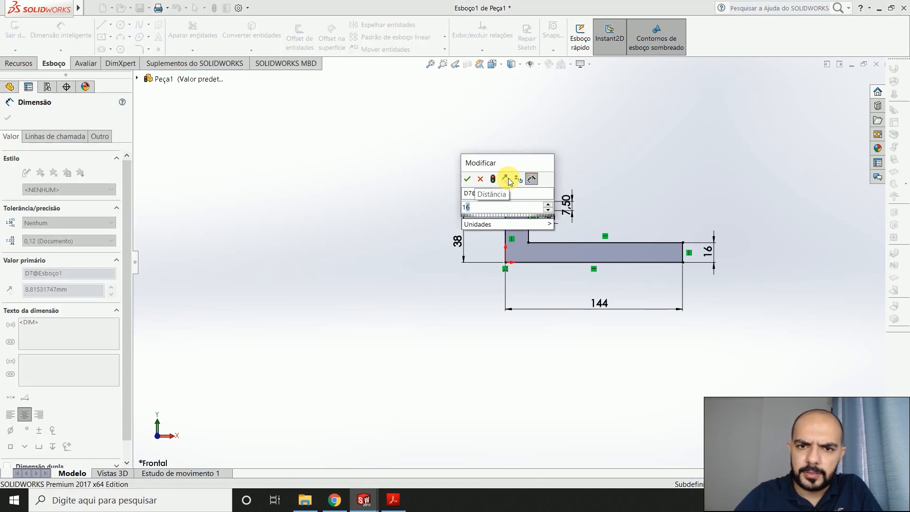
pyautogui.press('Return')
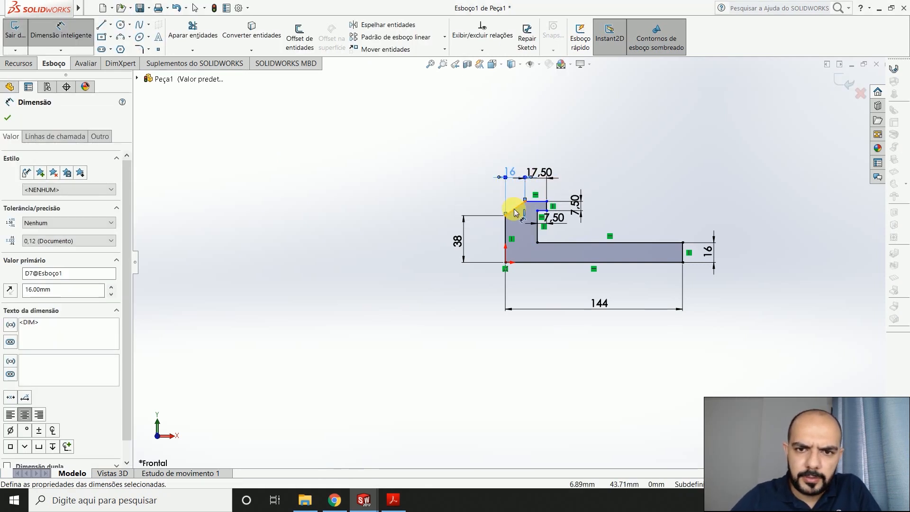
# Dimension the vertical distance between the endpoints of the jaw's sloped edge to 14 mm
pyautogui.click(524, 201)
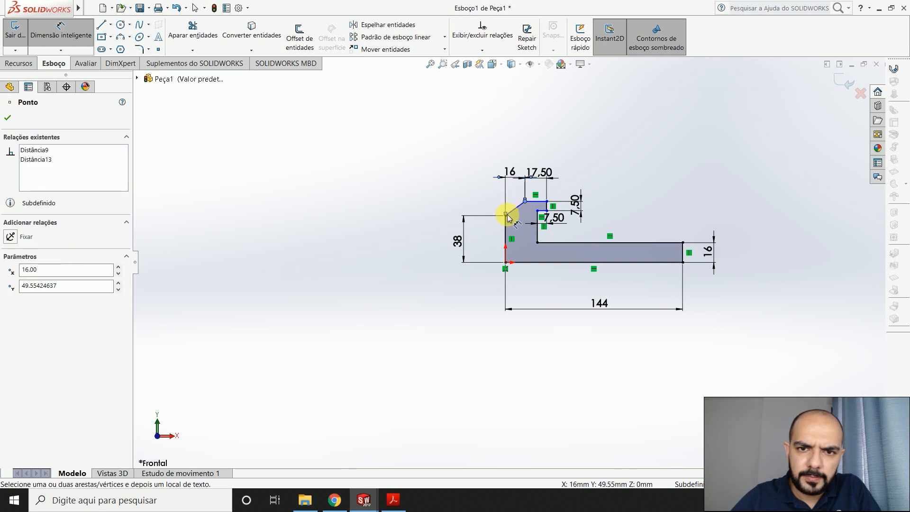
pyautogui.press('Escape')
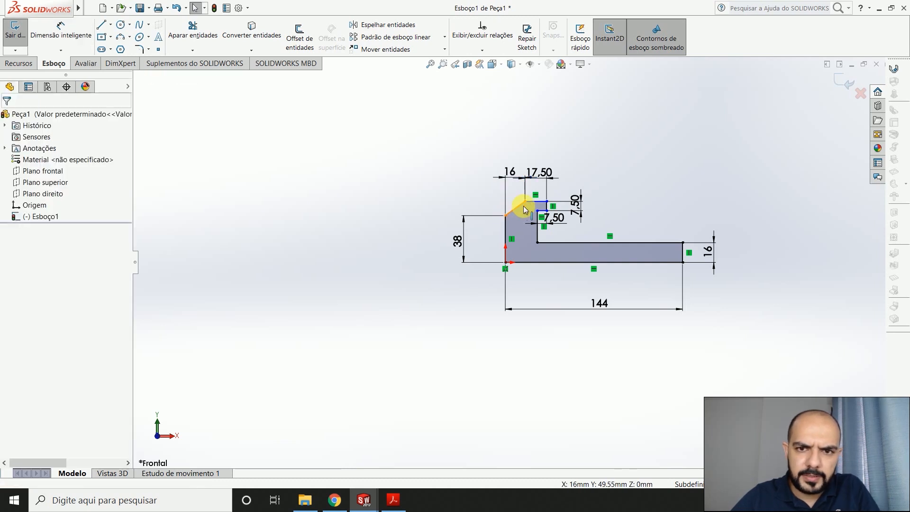
pyautogui.click(60, 30)
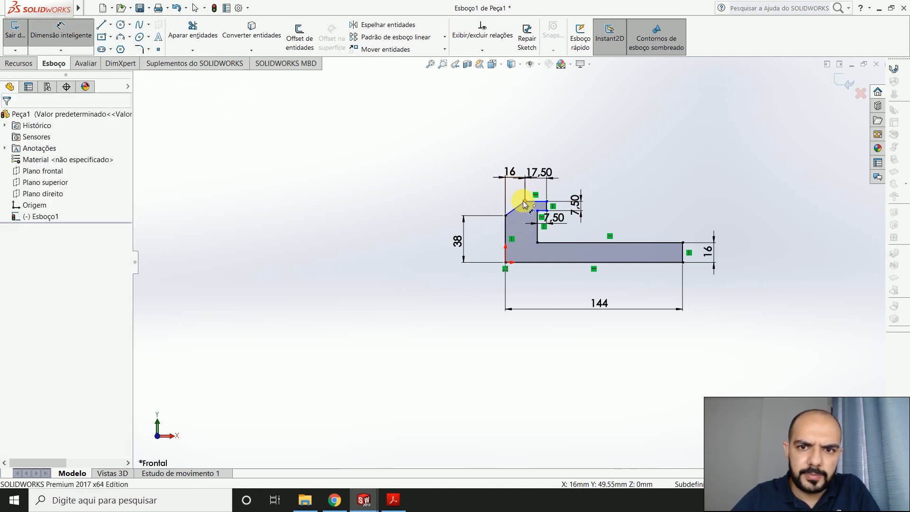
pyautogui.click(506, 217)
pyautogui.click(506, 216)
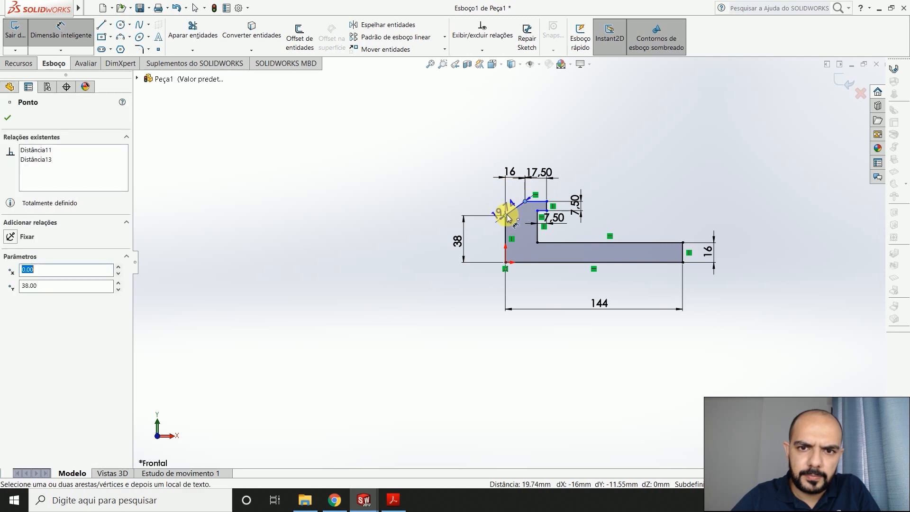
pyautogui.click(476, 207)
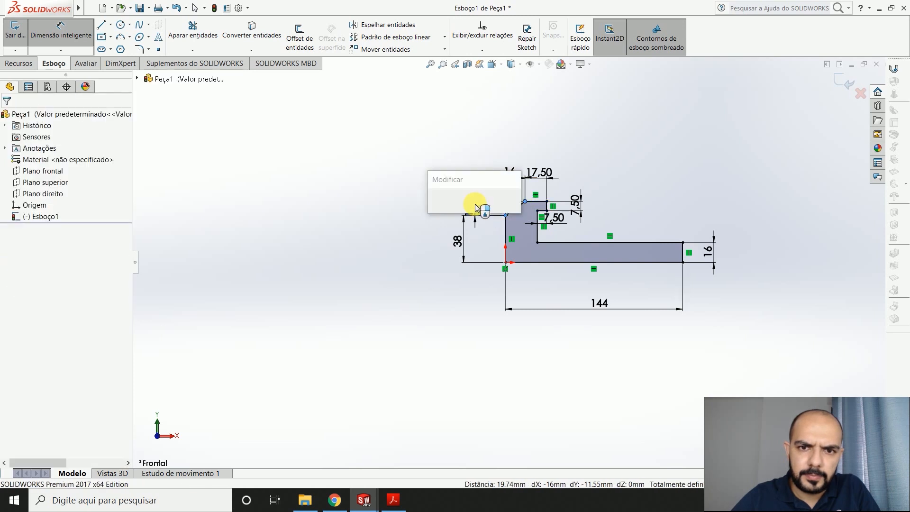
pyautogui.write('14')
pyautogui.press('Return')
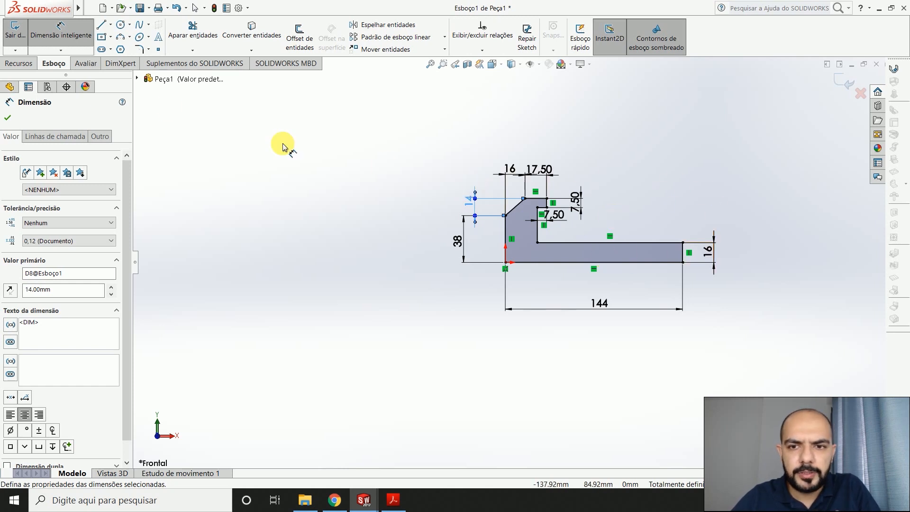
# Extrude the profile as a boss 64 mm deep with the mid-plane (Plano médio) end condition, taking the width from the PDF drawing
pyautogui.click(19, 64)
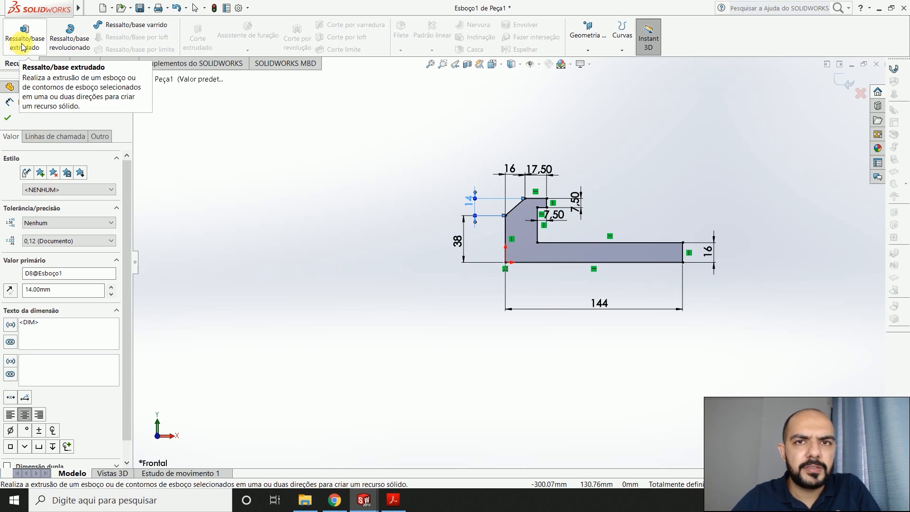
pyautogui.click(23, 46)
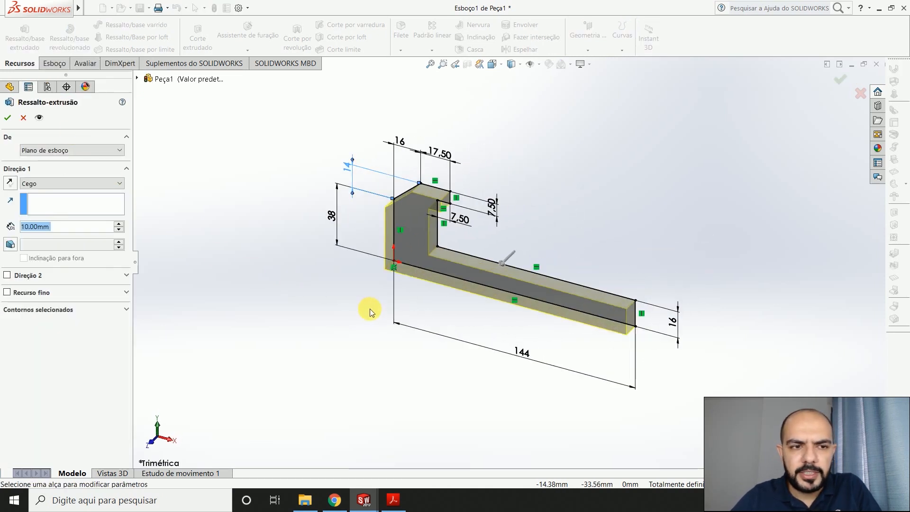
pyautogui.hotkey('alt', 'Tab')
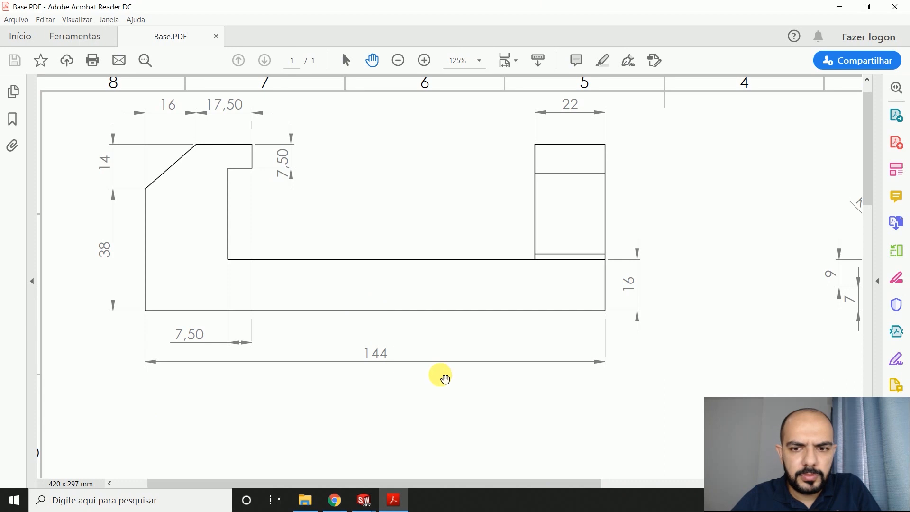
pyautogui.scroll(-1, 637, 339)
pyautogui.scroll(-2, 637, 340)
pyautogui.keyDown('ctrl'); pyautogui.scroll(-4, 602, 354); pyautogui.keyUp('ctrl')
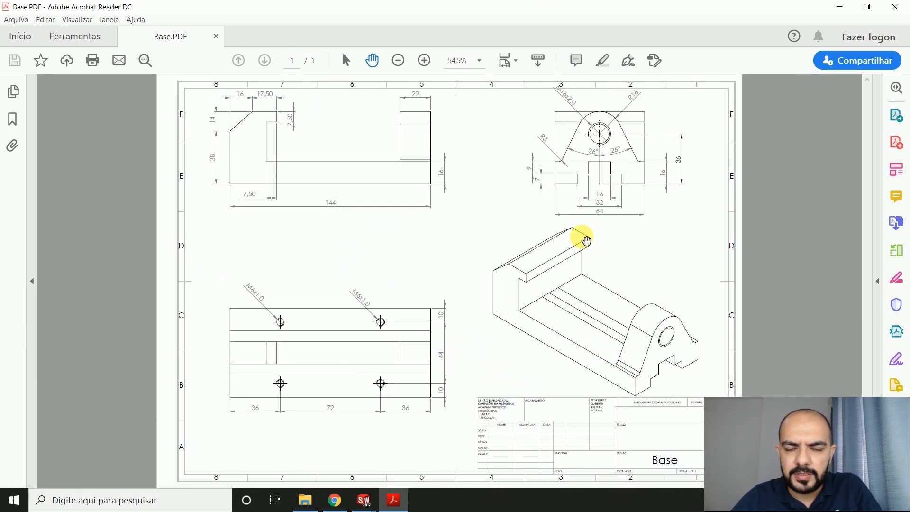
pyautogui.hotkey('alt', 'Tab')
pyautogui.doubleClick(59, 231)
pyautogui.write('64.00mm')
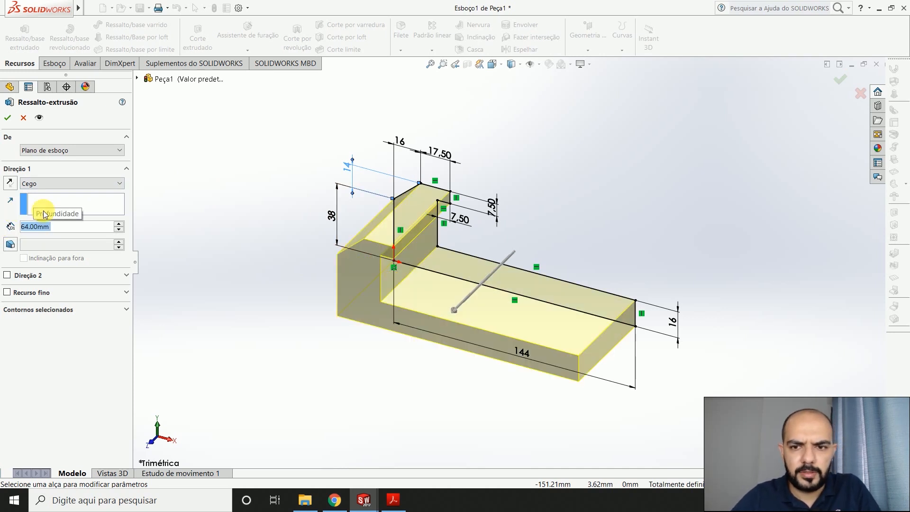
pyautogui.click(54, 184)
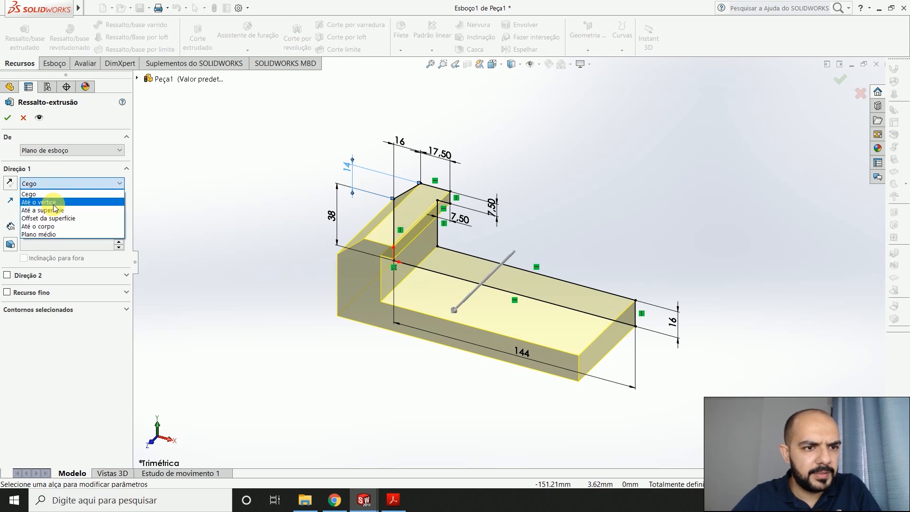
pyautogui.click(53, 231)
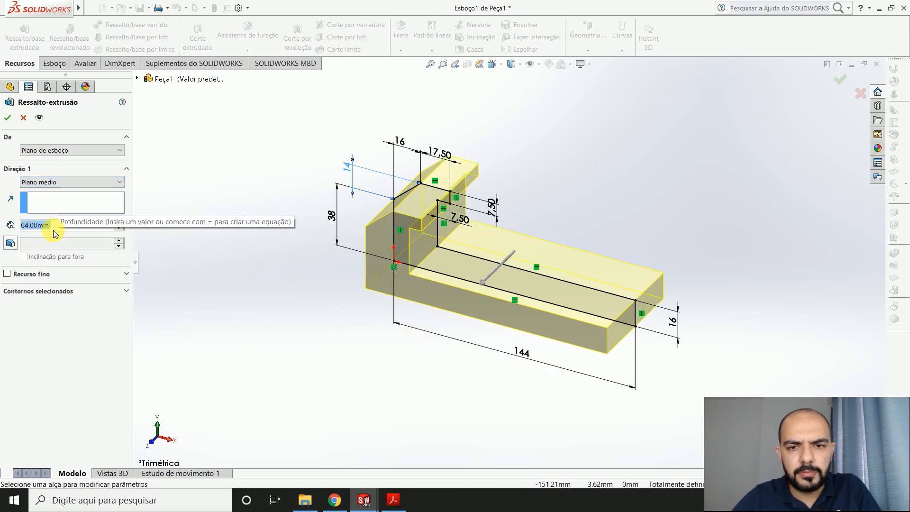
pyautogui.click(7, 119)
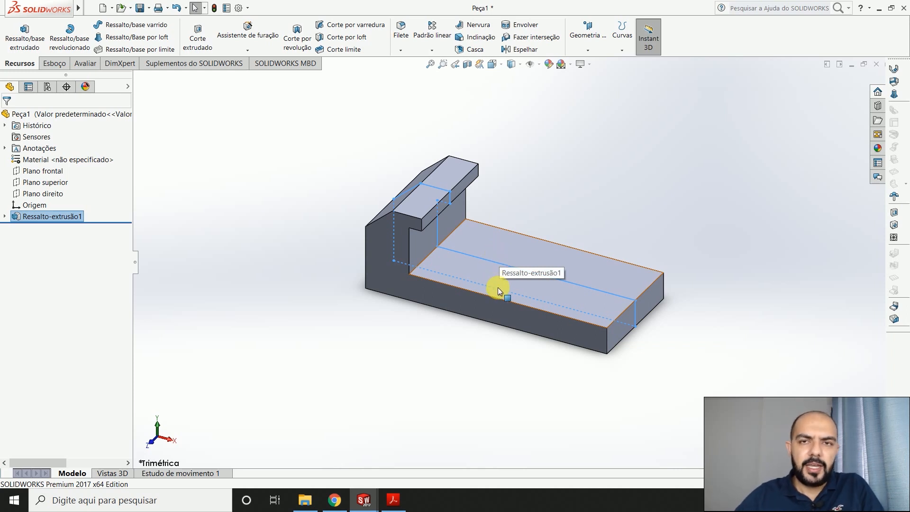
# Start a sketch on the end face of the base's long leg and orient the view normal to it
pyautogui.click(624, 327)
pyautogui.rightClick(624, 328)
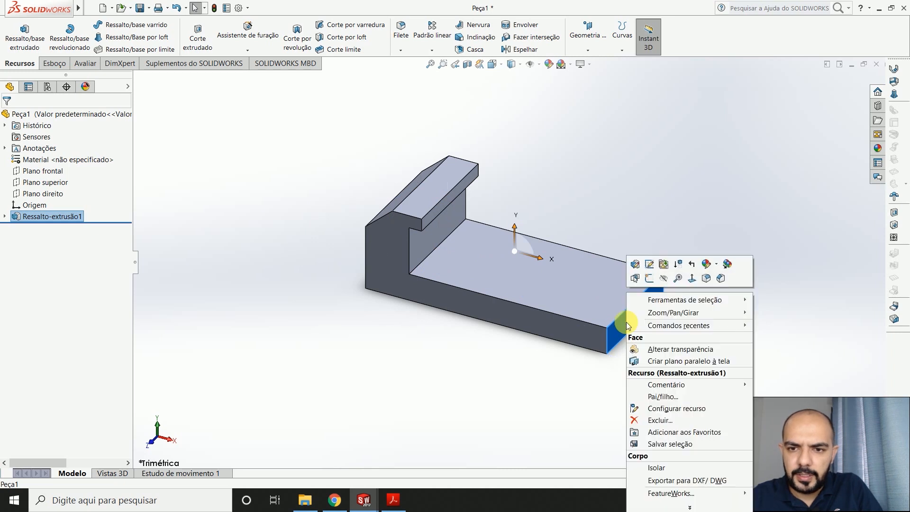
pyautogui.click(649, 279)
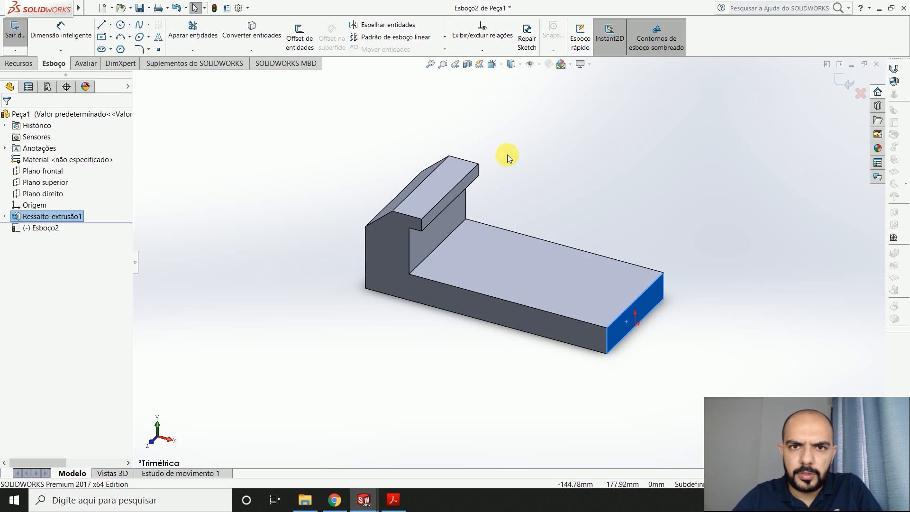
pyautogui.click(501, 68)
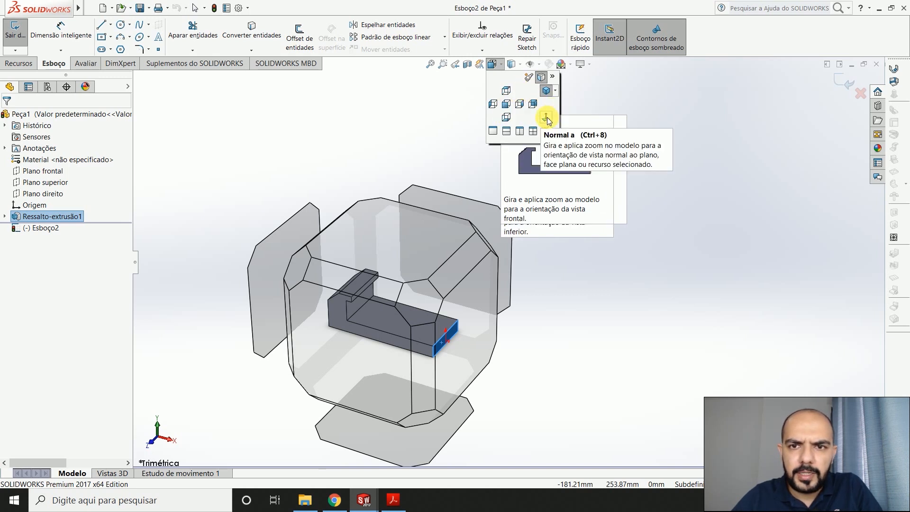
pyautogui.click(546, 117)
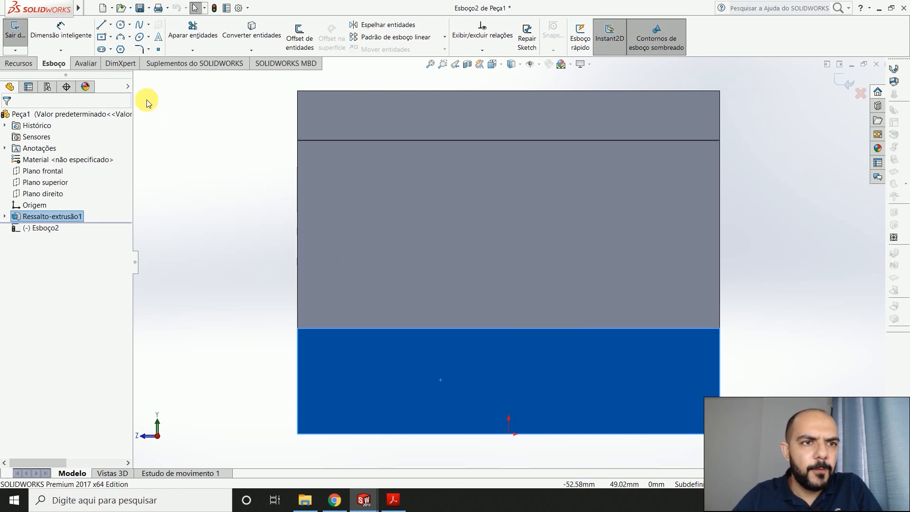
# Draw a vertical centerline about 35 mm long upward from the origin
pyautogui.click(110, 25)
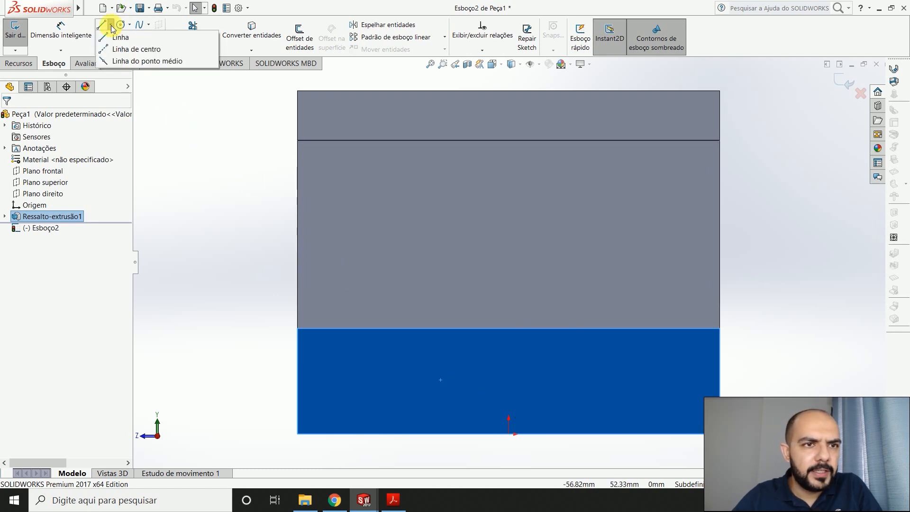
pyautogui.click(114, 51)
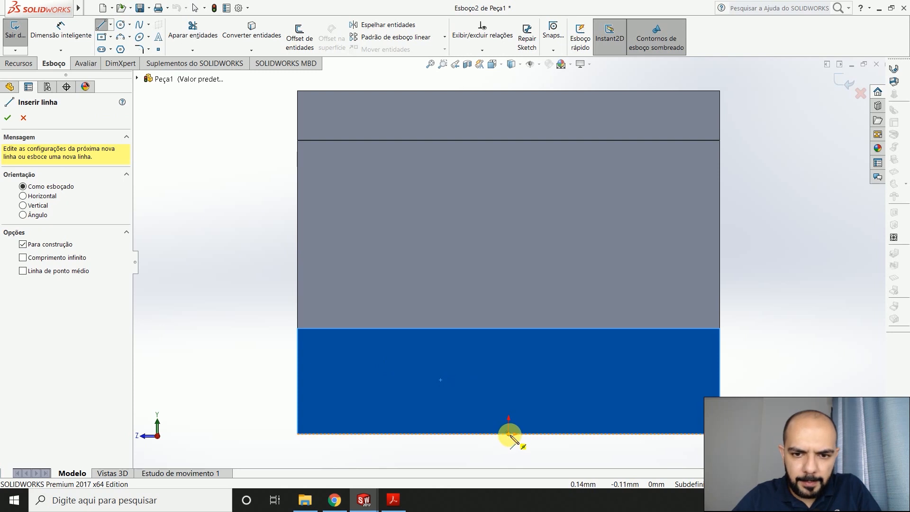
pyautogui.moveTo(509, 434); pyautogui.dragTo(511, 391)
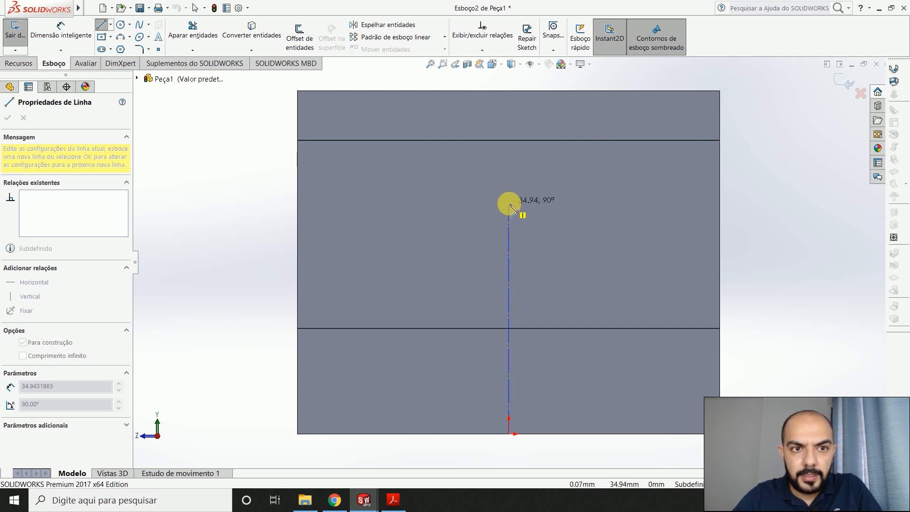
pyautogui.doubleClick(509, 204)
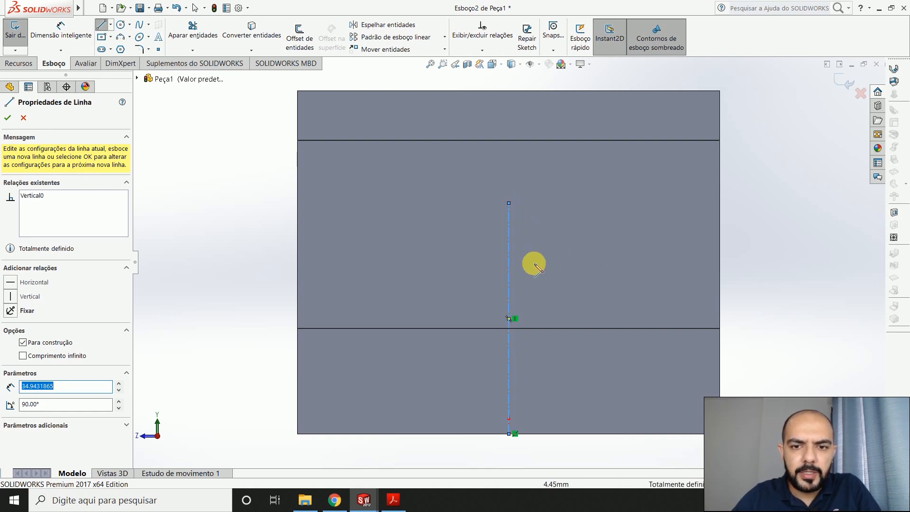
# Dimension the vertical centerline's length to 36 mm, taking the hole-centre height from the PDF drawing
pyautogui.hotkey('alt', 'Tab')
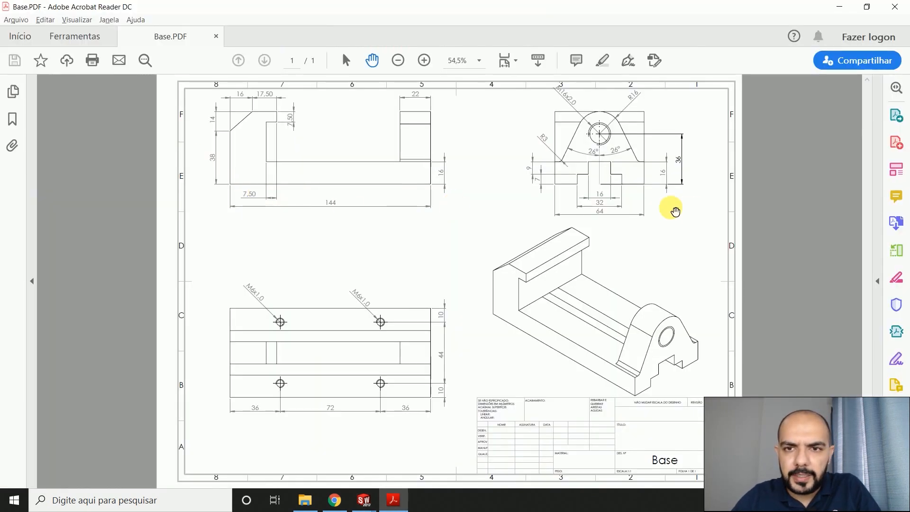
pyautogui.keyDown('ctrl'); pyautogui.scroll(4, 624, 172); pyautogui.keyUp('ctrl')
pyautogui.scroll(1, 758, 213)
pyautogui.hotkey('alt', 'Tab')
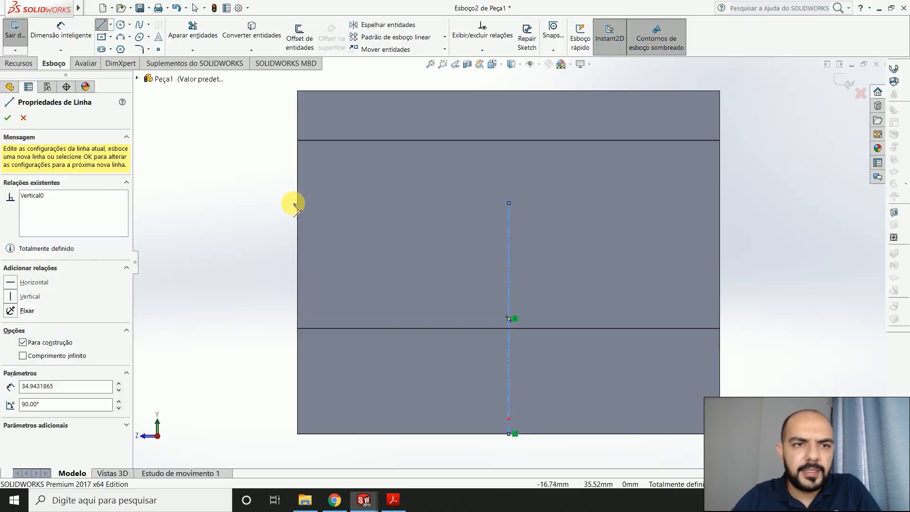
pyautogui.click(61, 26)
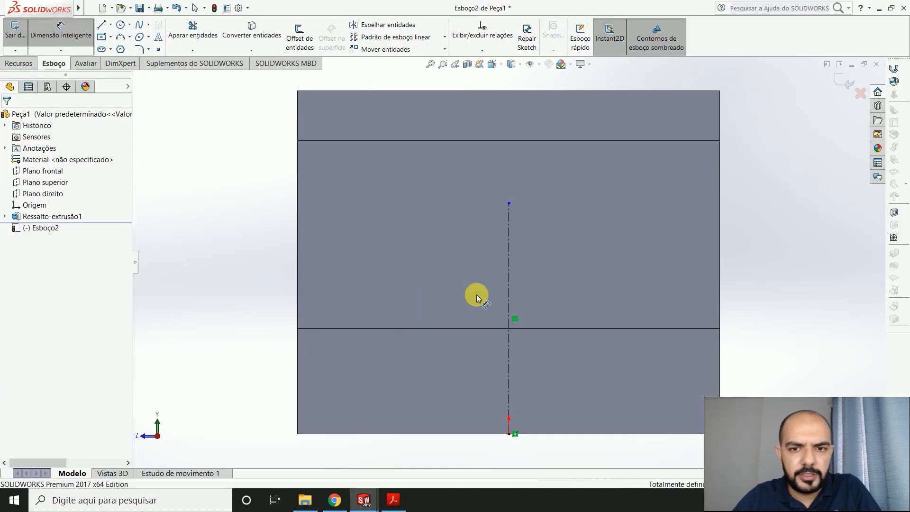
pyautogui.click(508, 299)
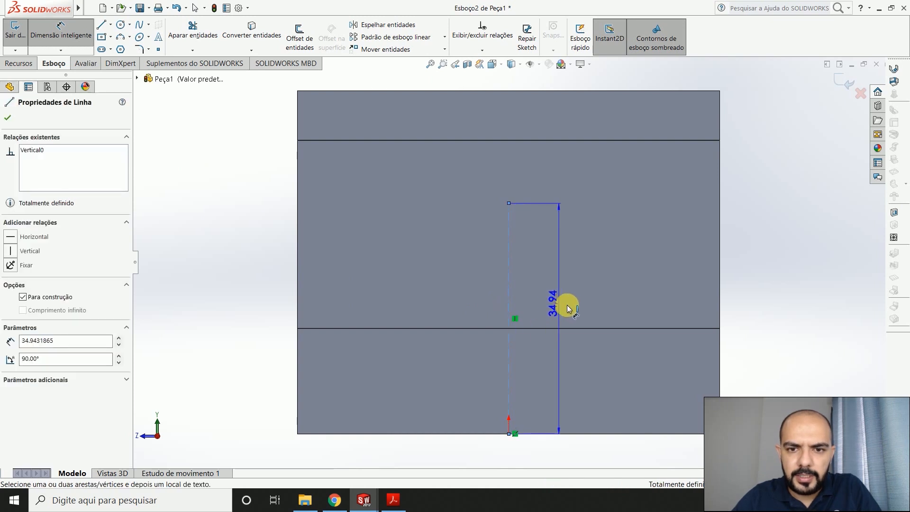
pyautogui.click(757, 313)
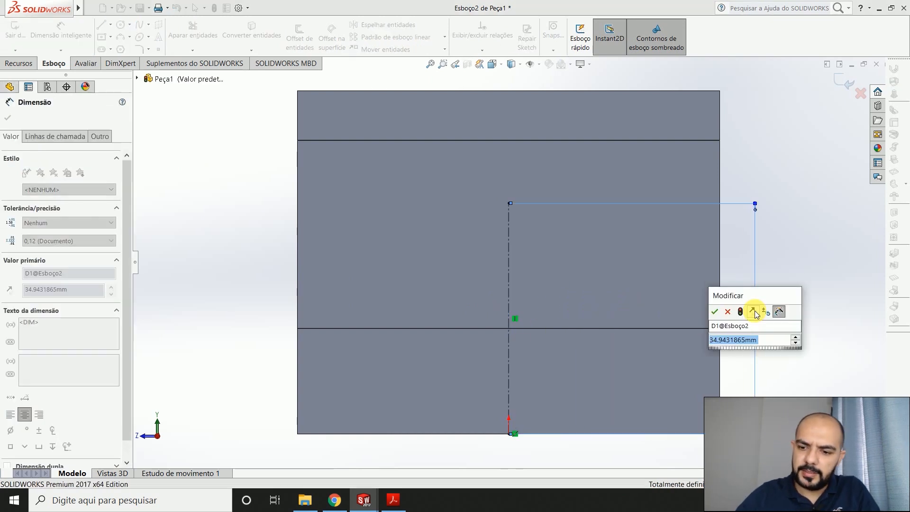
pyautogui.write('3')
pyautogui.press('Return')
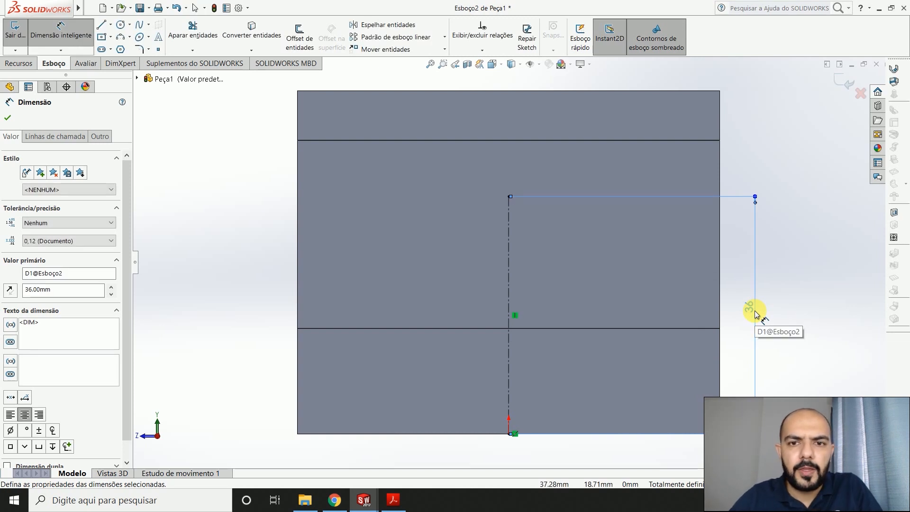
# Consult the front view in the PDF drawing and sketch a circle of about 15 mm radius centred on the centerline's upper endpoint
pyautogui.hotkey('alt', 'Tab')
pyautogui.scroll(3, 696, 286)
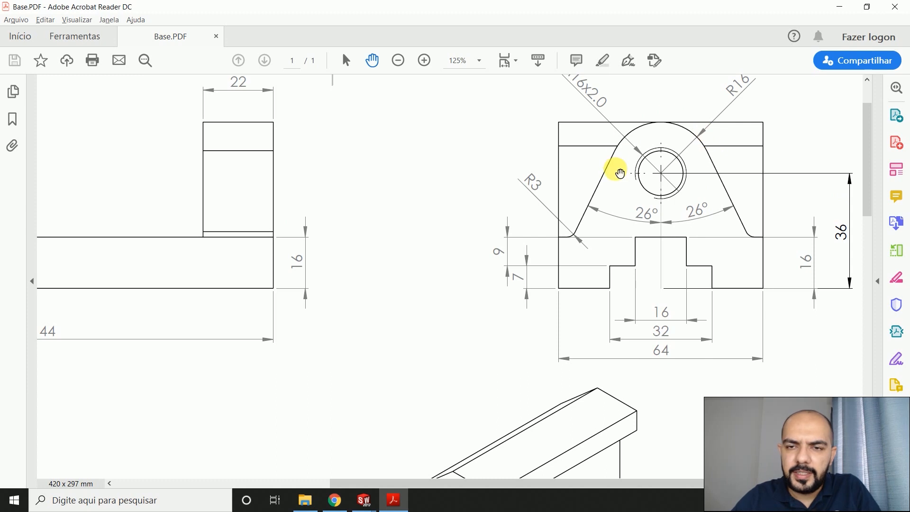
pyautogui.hotkey('alt', 'Tab')
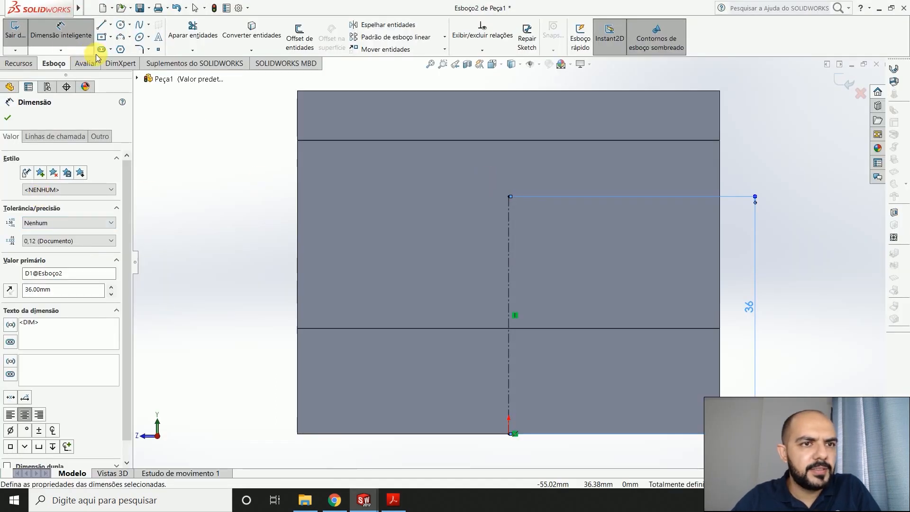
pyautogui.click(121, 24)
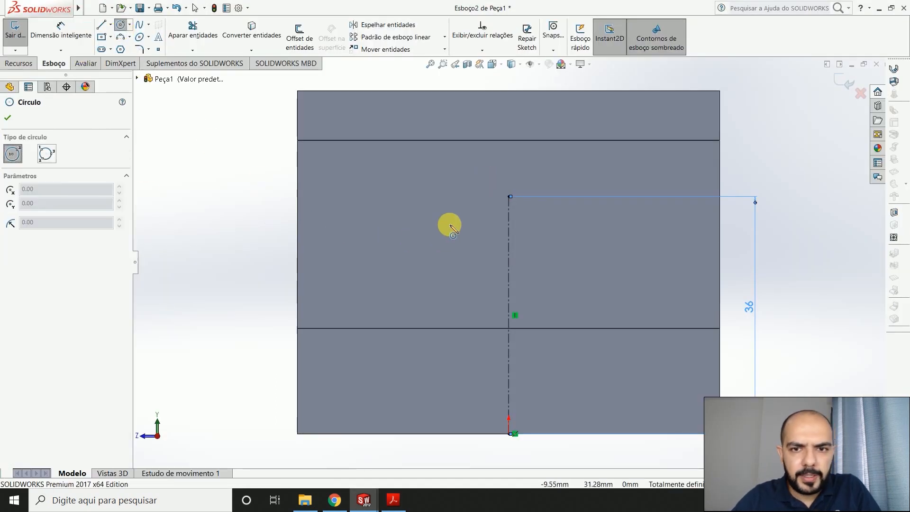
pyautogui.click(509, 197)
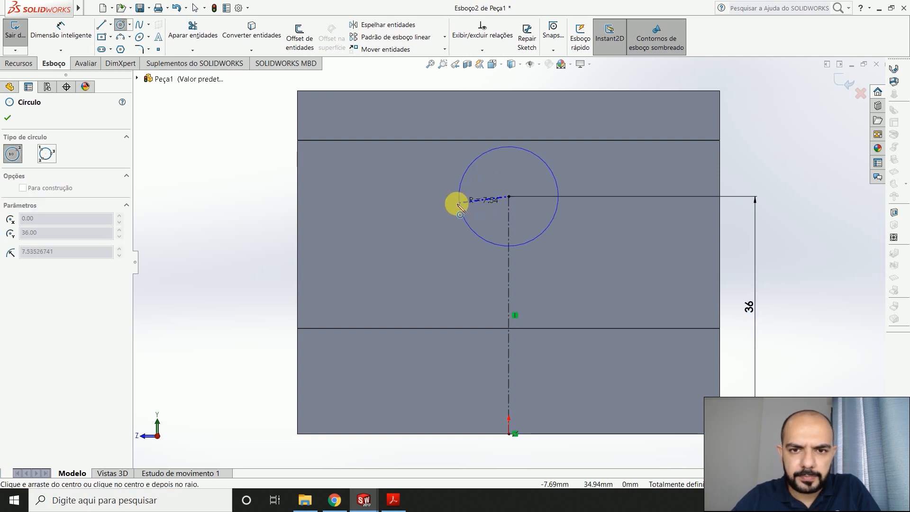
pyautogui.click(414, 212)
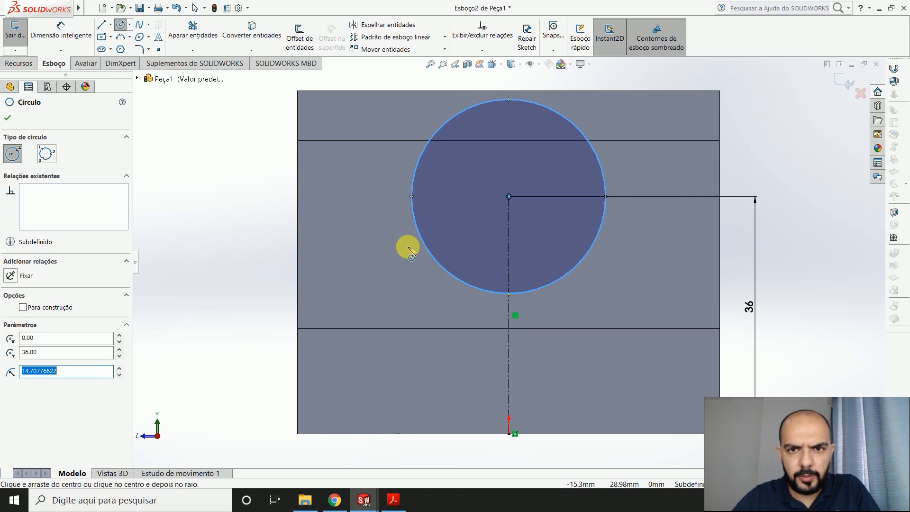
# Dimension the circle's diameter to 32 mm, based on the R16 radius in the PDF drawing
pyautogui.hotkey('alt', 'Tab')
pyautogui.scroll(1, 682, 184)
pyautogui.hotkey('alt', 'Tab')
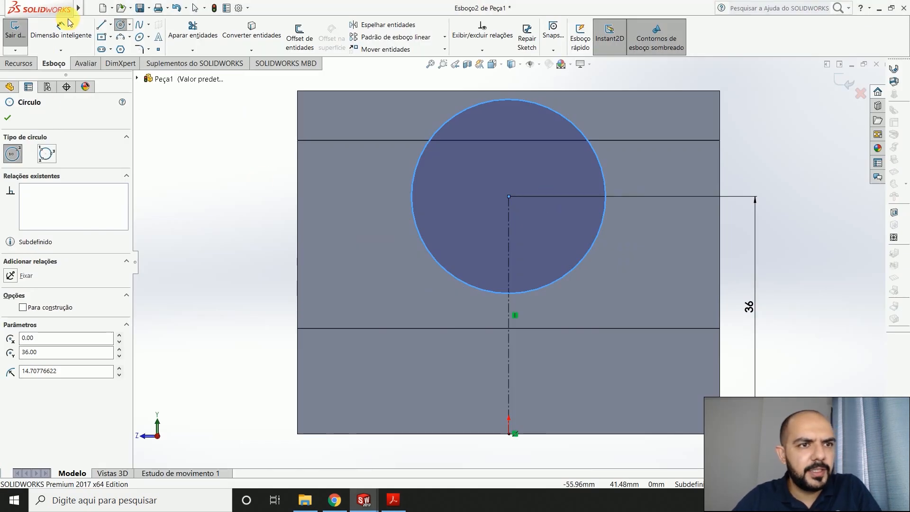
pyautogui.click(61, 28)
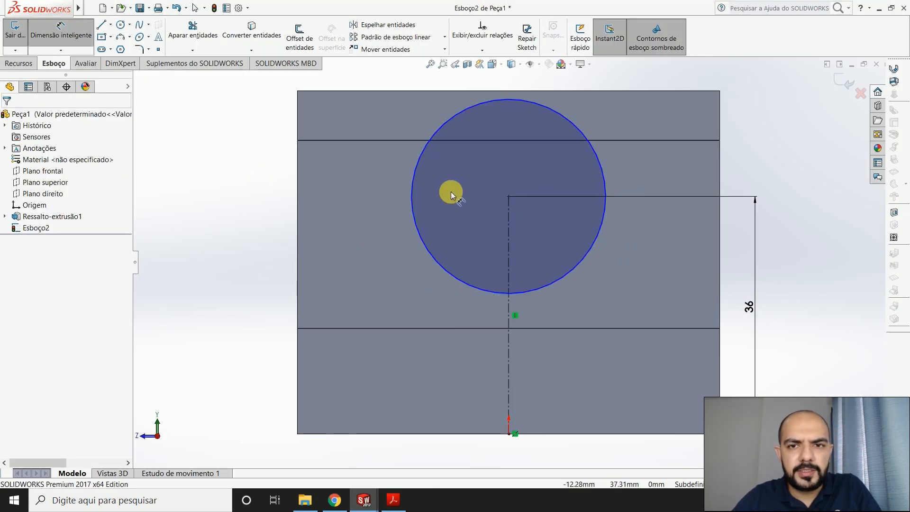
pyautogui.click(601, 167)
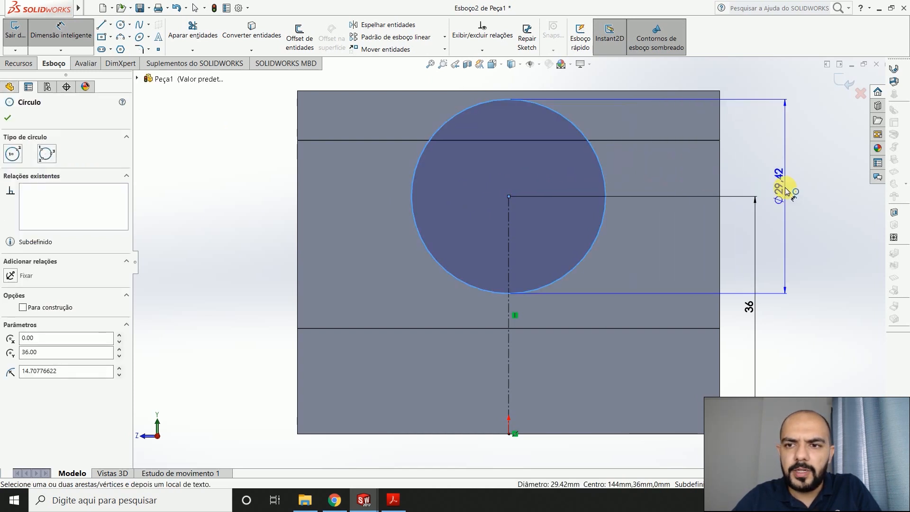
pyautogui.click(785, 191)
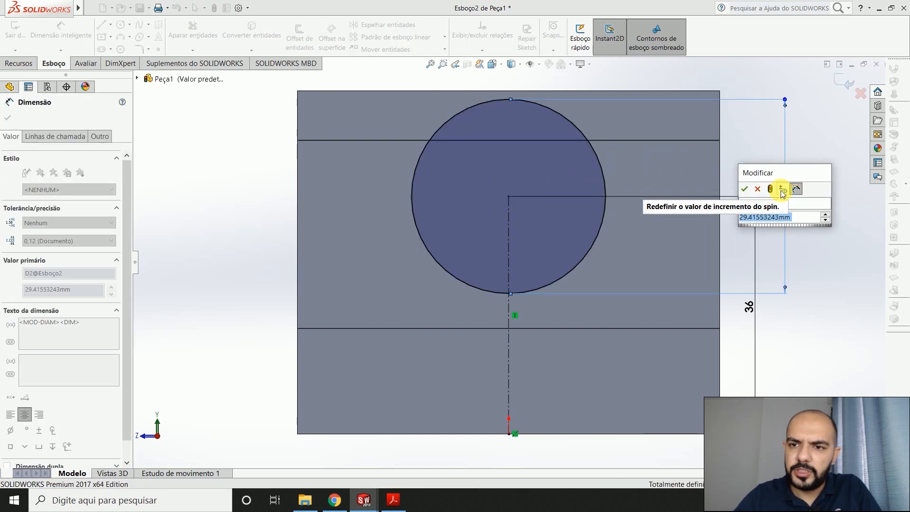
pyautogui.write('32')
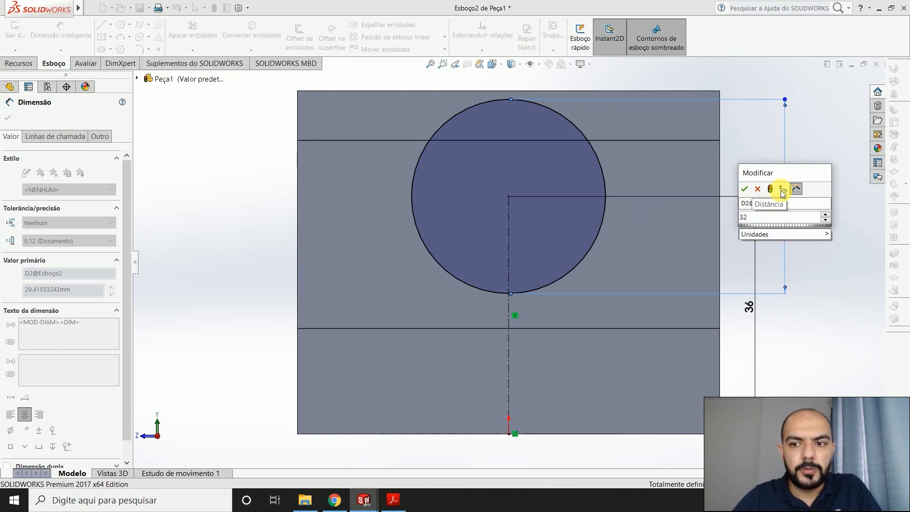
pyautogui.press('Return')
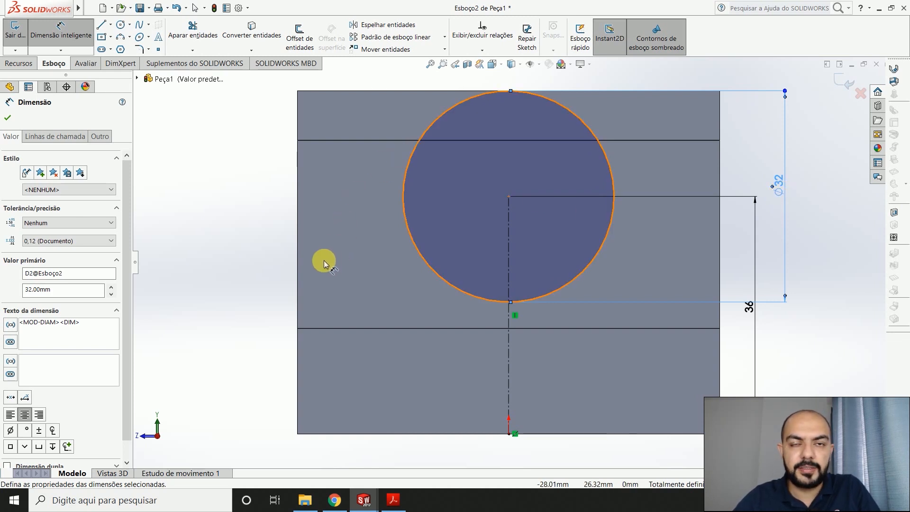
# Following the PDF drawing, sketch a line chain from the circle's left side down to the long leg's upper edge, along it, and back up to the circle's right side
pyautogui.hotkey('alt', 'Tab')
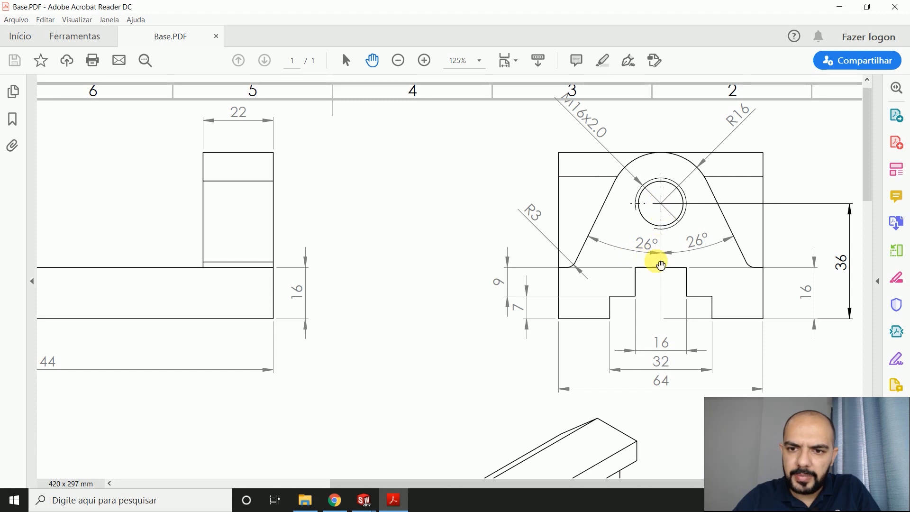
pyautogui.hotkey('alt', 'Tab')
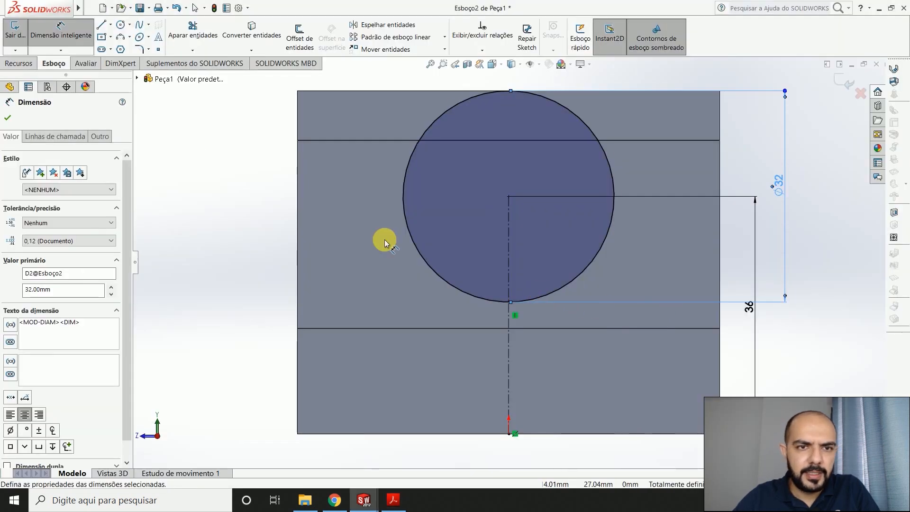
pyautogui.click(103, 26)
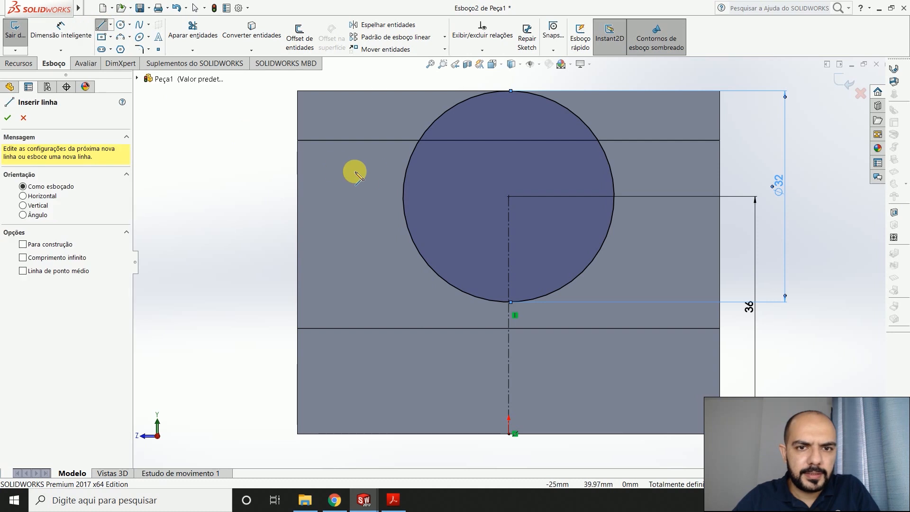
pyautogui.click(416, 153)
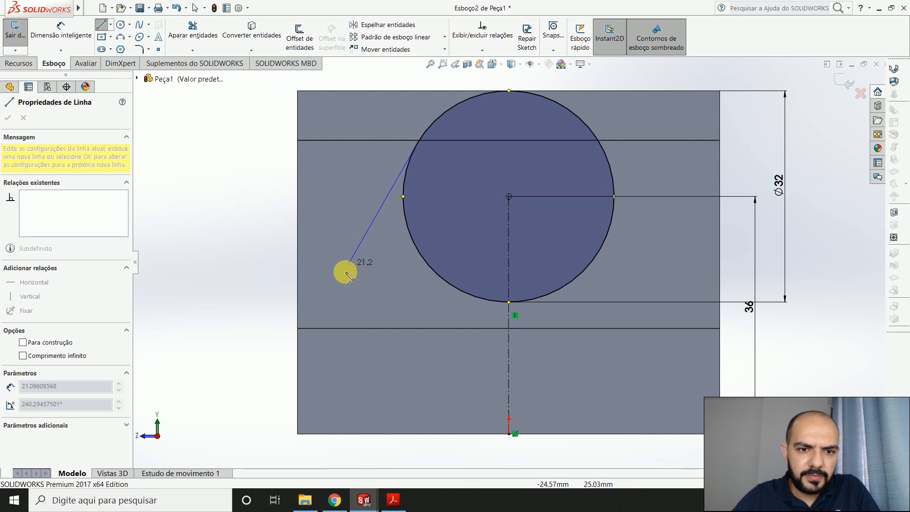
pyautogui.click(317, 328)
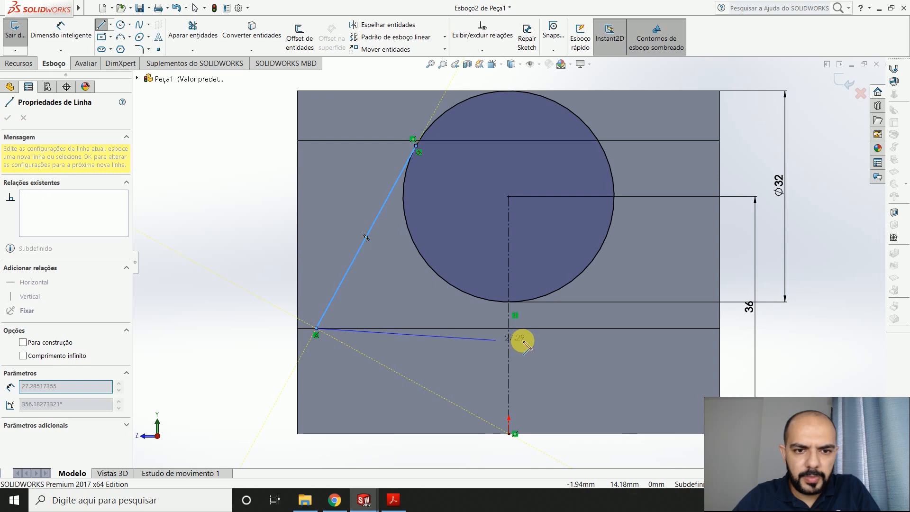
pyautogui.click(692, 327)
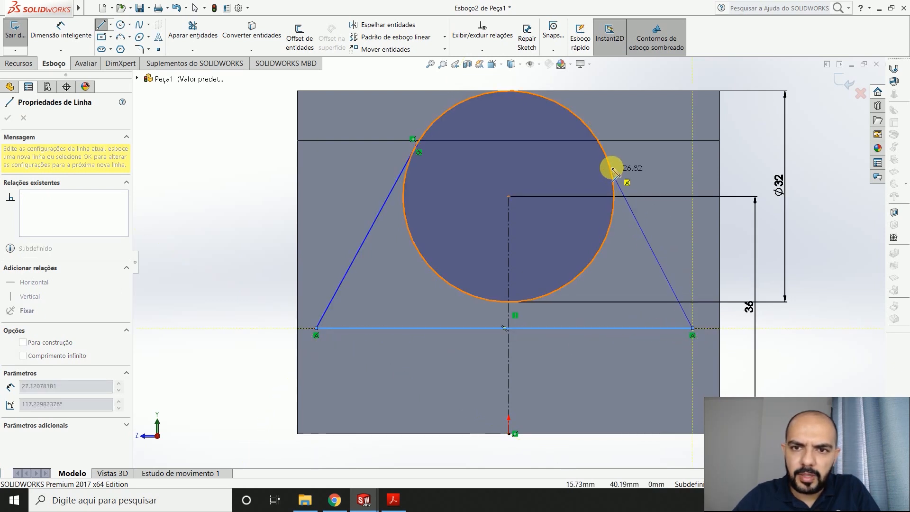
pyautogui.click(605, 152)
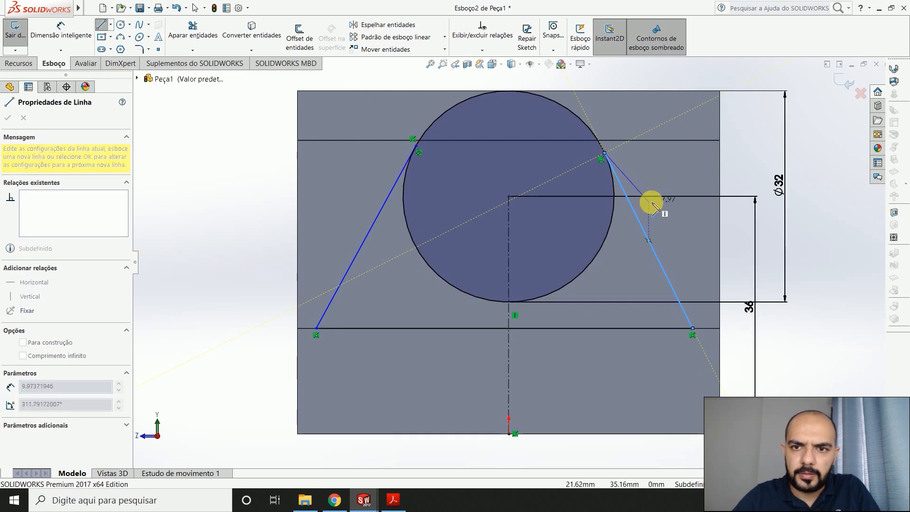
pyautogui.press('Escape')
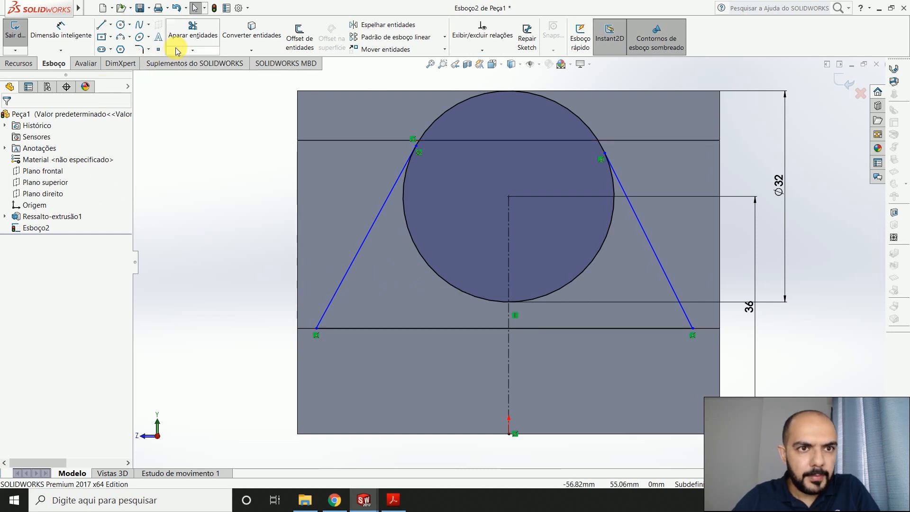
# Trim away the circle's lower part between the two sloped lines with active trimming (Aparagem ativa), leaving the upper arc
pyautogui.click(196, 32)
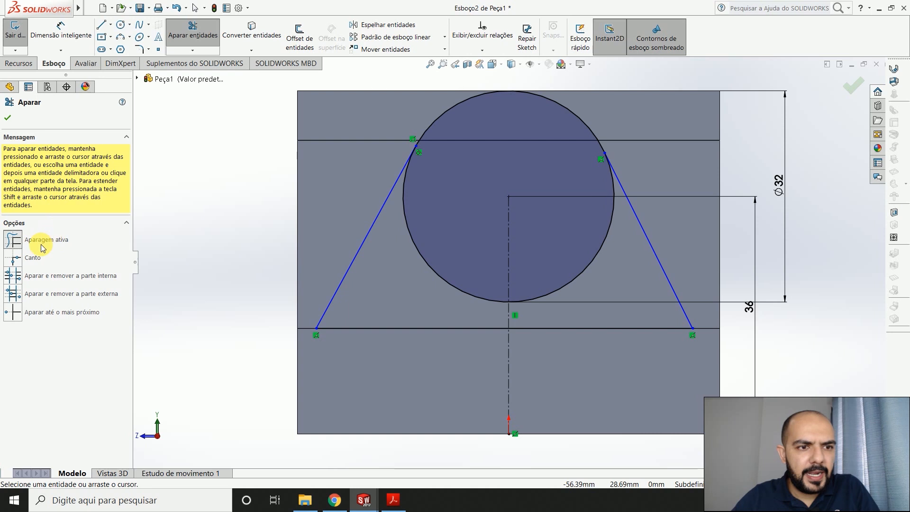
pyautogui.moveTo(392, 297)
pyautogui.mouseDown()
pyautogui.moveTo(426, 254)
pyautogui.moveTo(529, 281)
pyautogui.mouseUp()
pyautogui.moveTo(593, 290); pyautogui.dragTo(594, 291)
pyautogui.moveTo(568, 259); pyautogui.dragTo(561, 282)
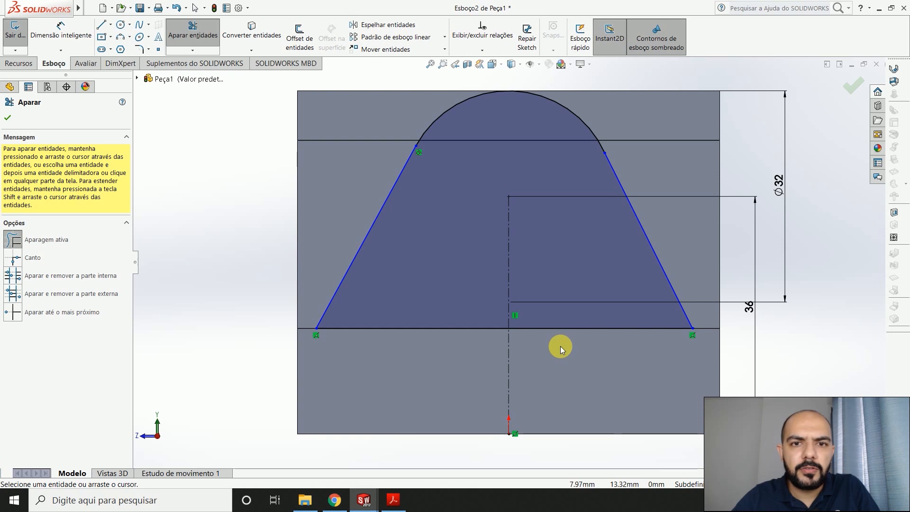
pyautogui.press('Escape')
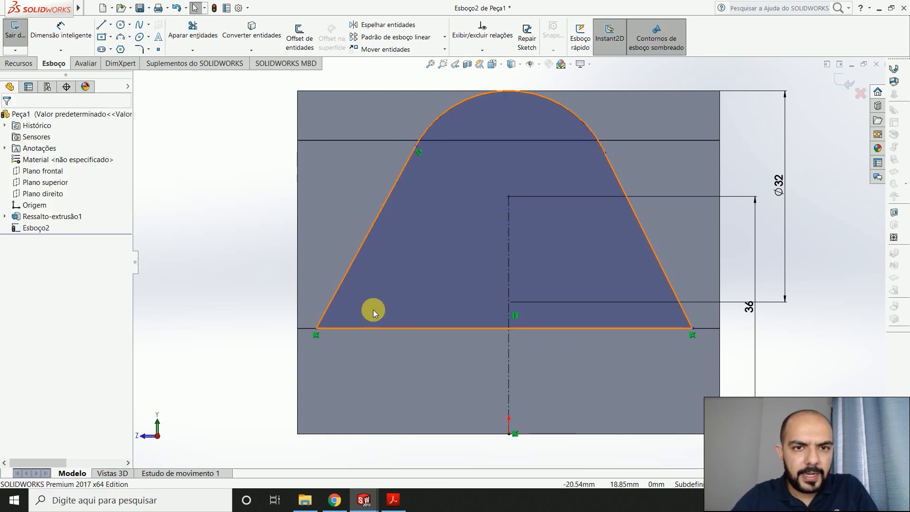
# Check the existing relations between the upper arc and the left sloped line
pyautogui.click(421, 139)
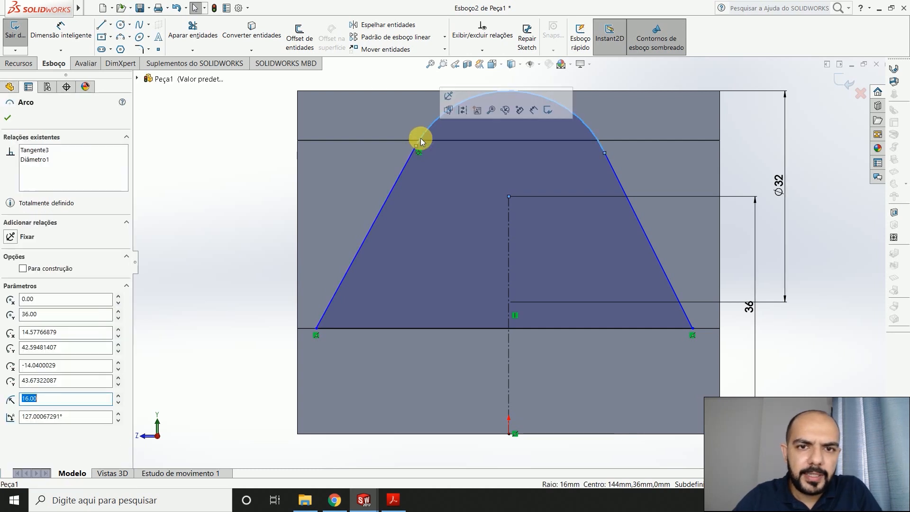
pyautogui.keyDown('ctrl'); pyautogui.click(401, 172); pyautogui.keyUp('ctrl')
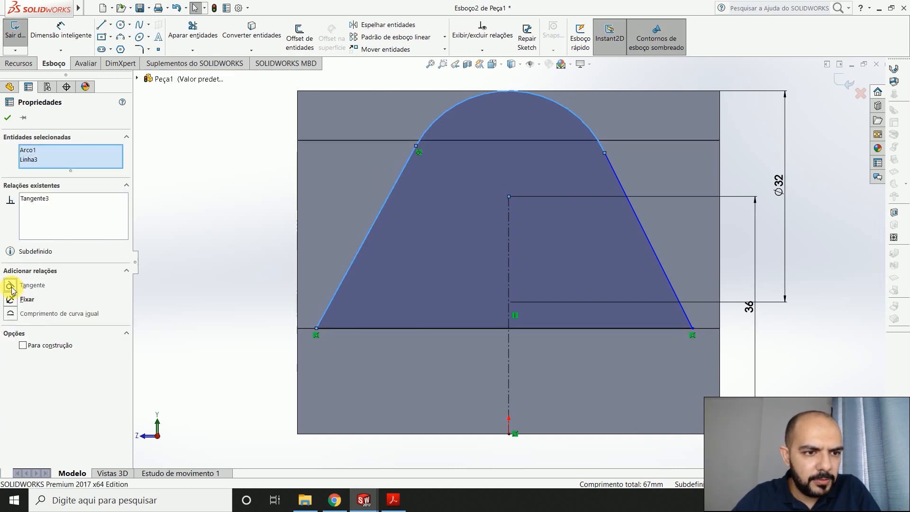
pyautogui.click(376, 365)
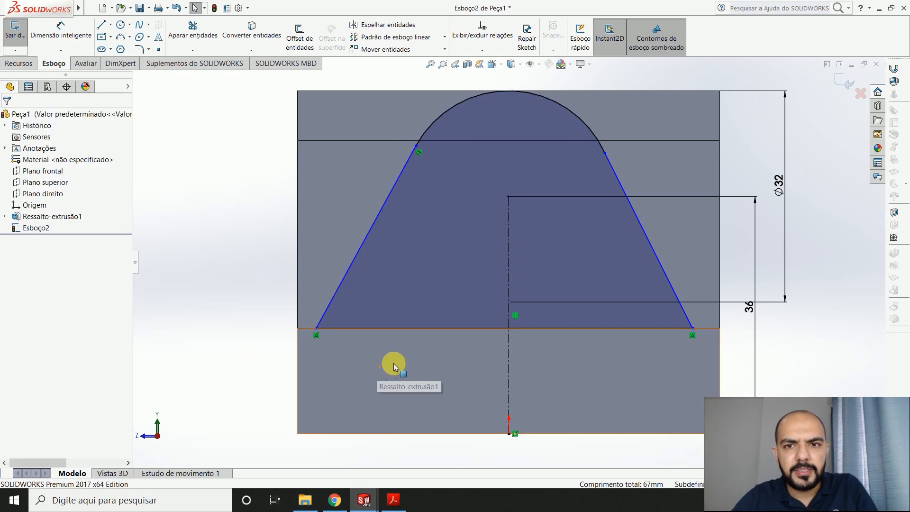
# Add a tangent relation between the right sloped line and the upper arc
pyautogui.click(624, 189)
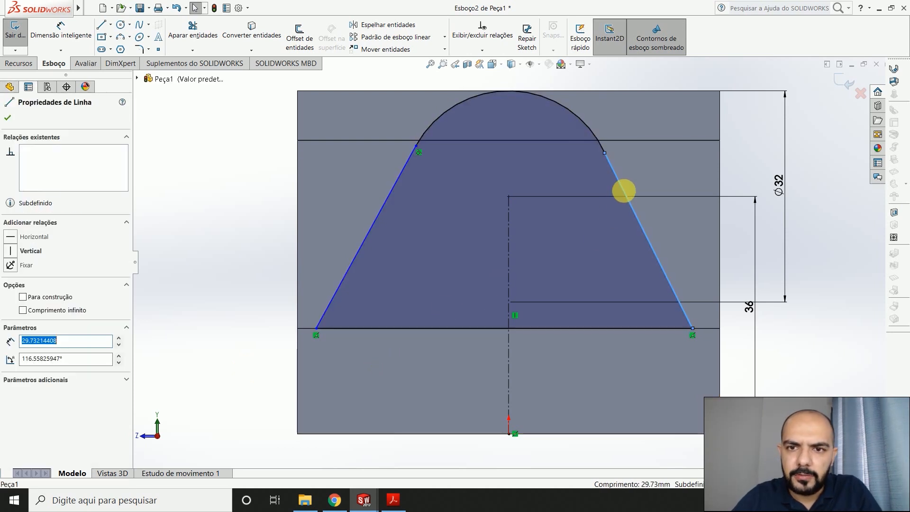
pyautogui.keyDown('ctrl'); pyautogui.click(589, 126); pyautogui.keyUp('ctrl')
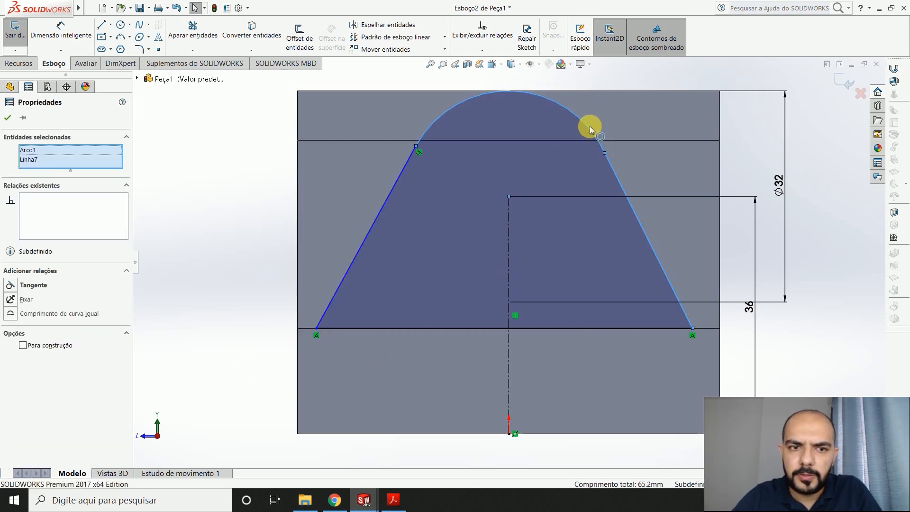
pyautogui.click(11, 286)
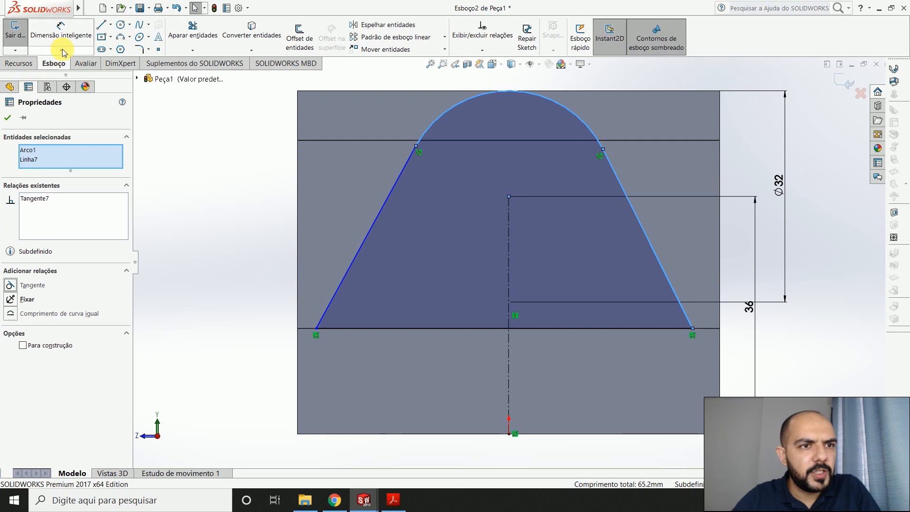
pyautogui.click(70, 34)
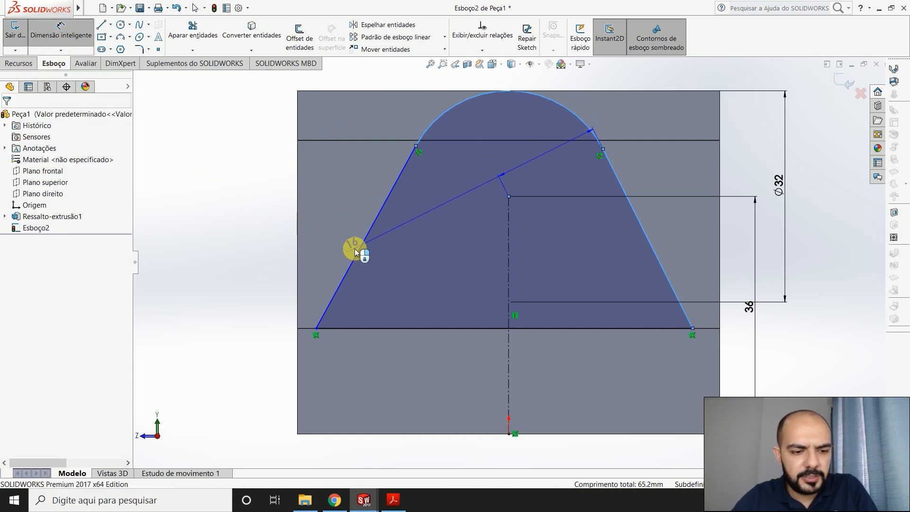
pyautogui.press('Escape')
pyautogui.press('Escape')
# Dimension the angle between the vertical centerline and the left sloped line to 26°
pyautogui.click(58, 24)
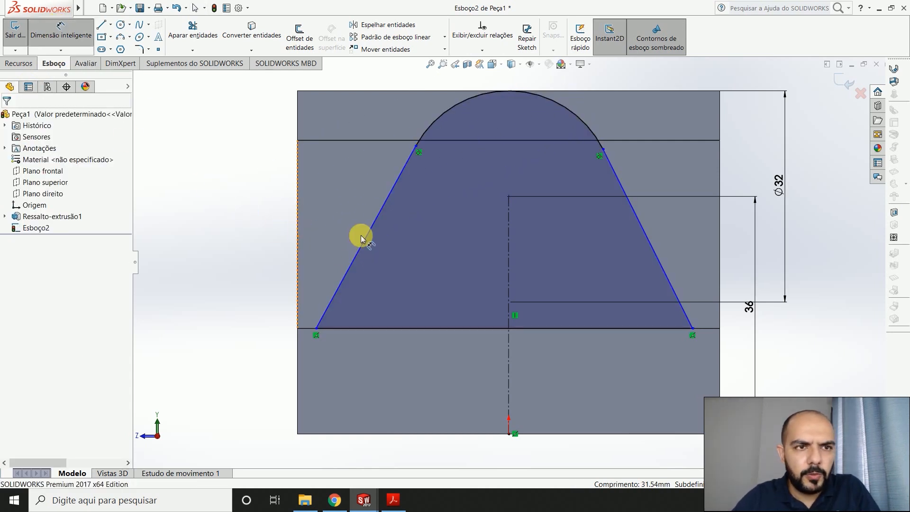
pyautogui.click(508, 291)
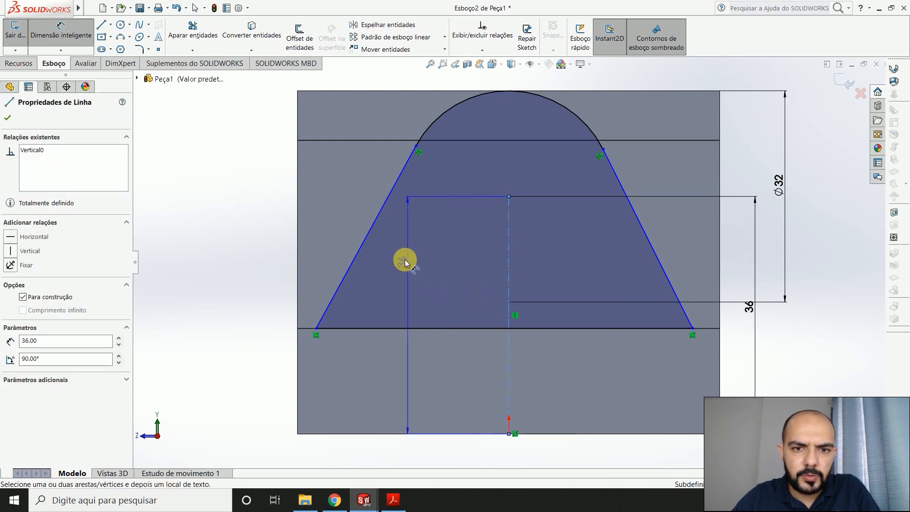
pyautogui.click(374, 224)
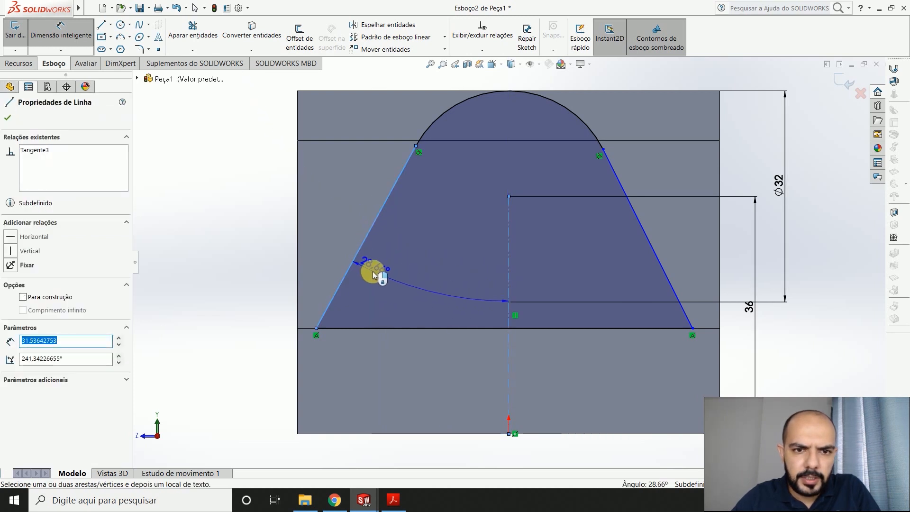
pyautogui.click(373, 274)
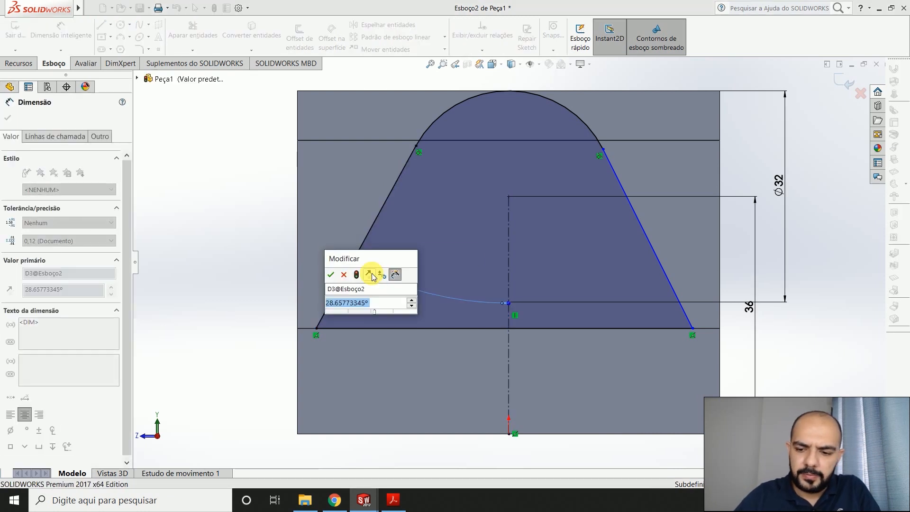
pyautogui.write('26')
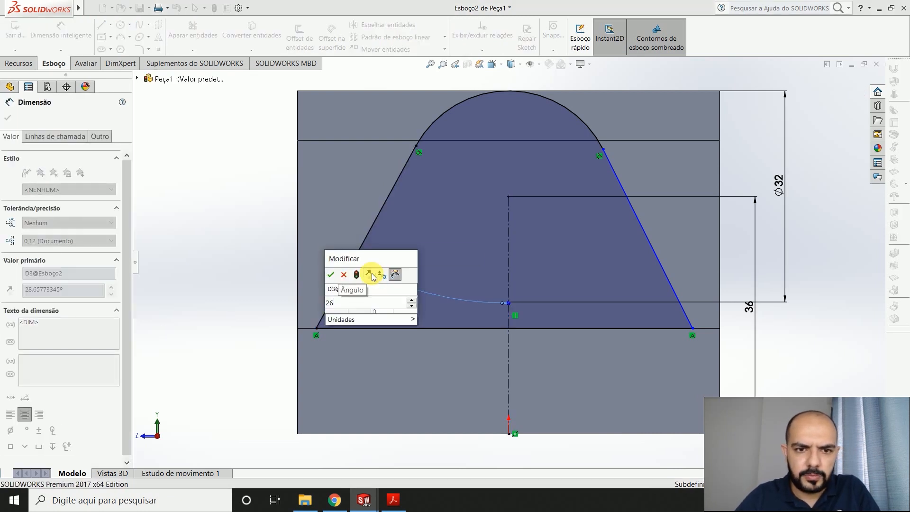
pyautogui.press('Return')
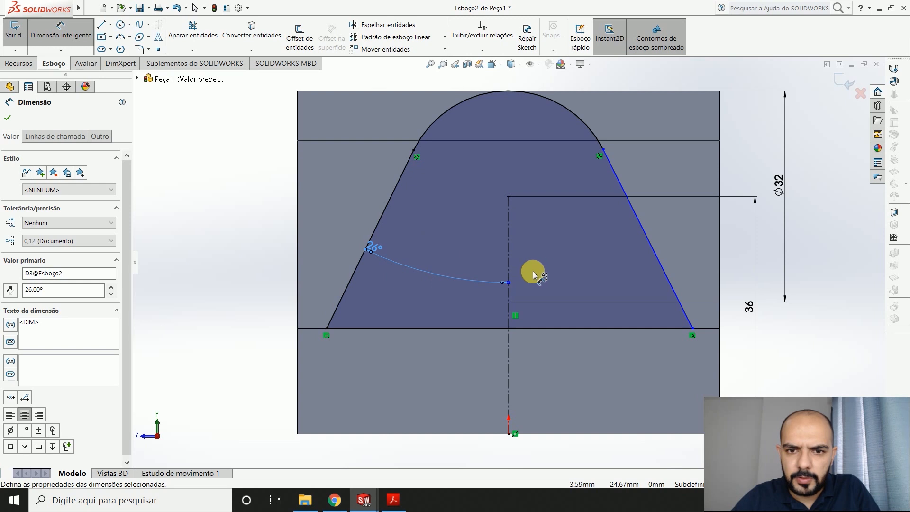
# Dimension the angle between the vertical centerline and the right sloped line to 26°
pyautogui.click(508, 262)
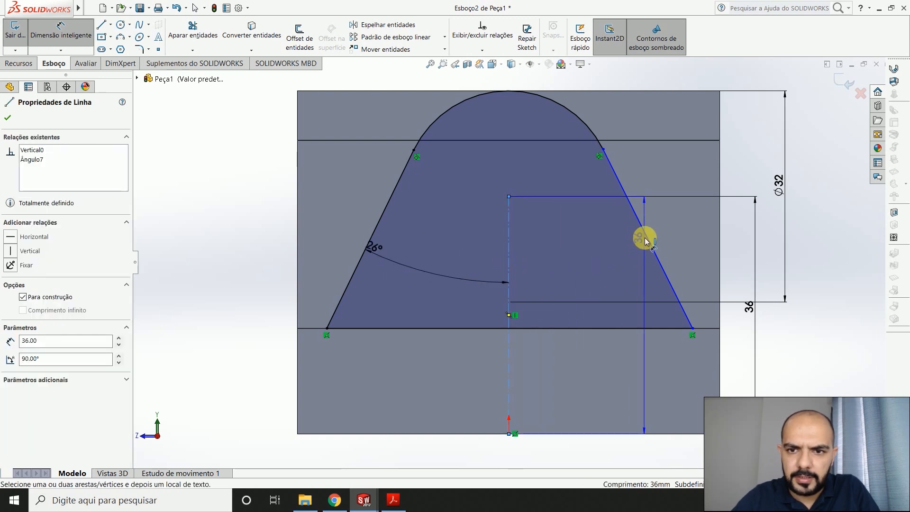
pyautogui.click(646, 239)
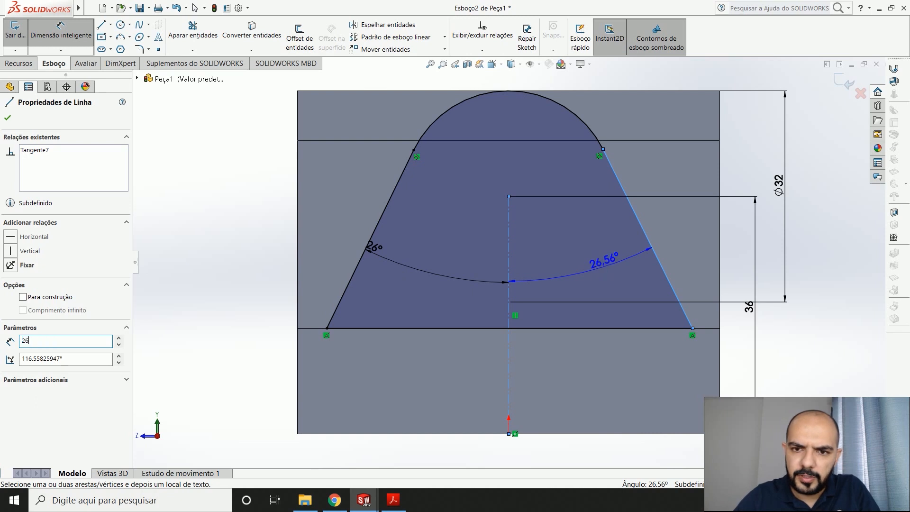
pyautogui.press('Return')
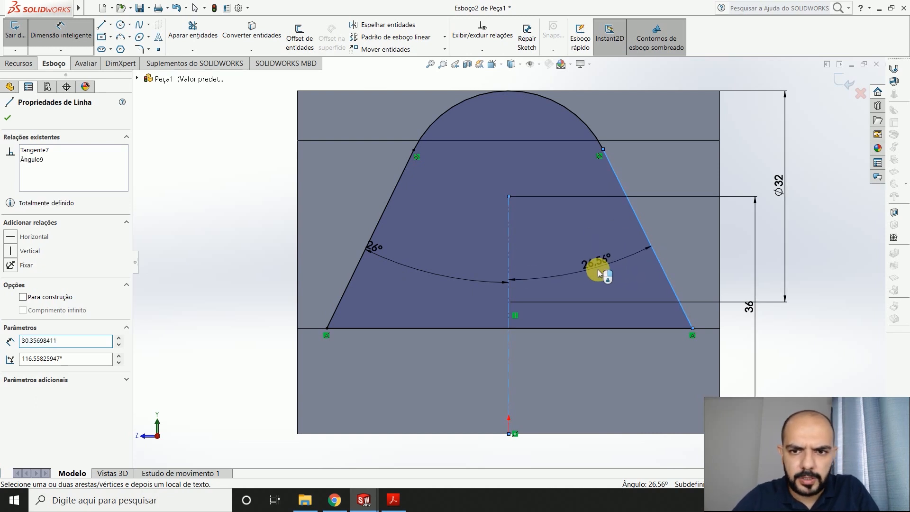
pyautogui.click(594, 279)
pyautogui.write('26')
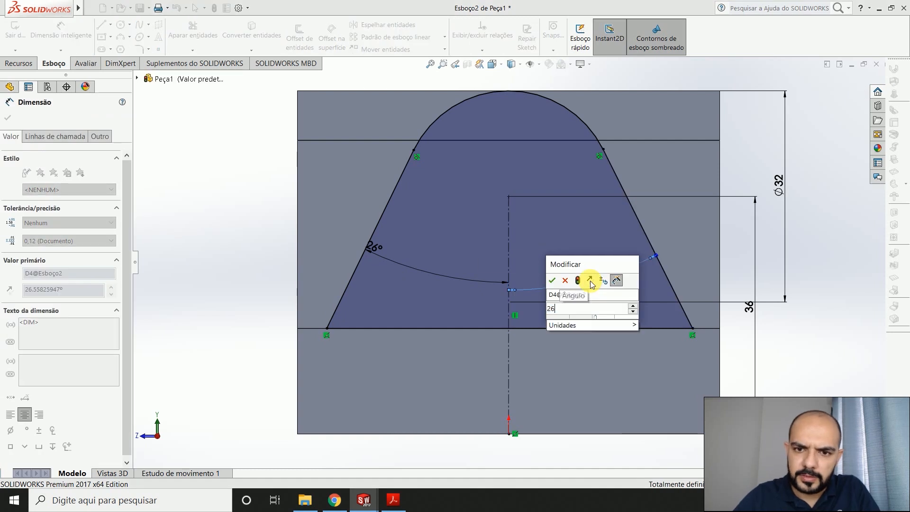
pyautogui.press('Return')
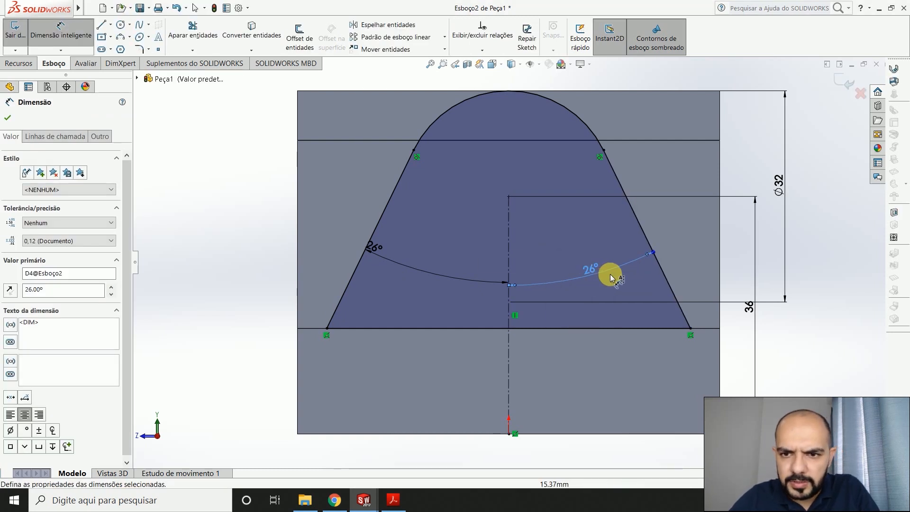
# Start a blind boss extrusion of the rounded profile in isometric view, with its direction reversed inward over the long leg
pyautogui.scroll(-5, 609, 272)
pyautogui.scroll(5, 523, 274)
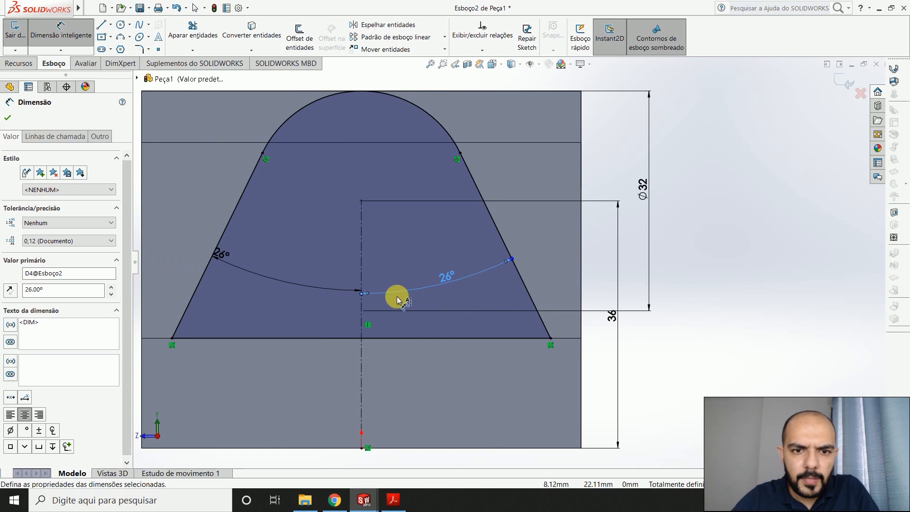
pyautogui.scroll(2, 334, 298)
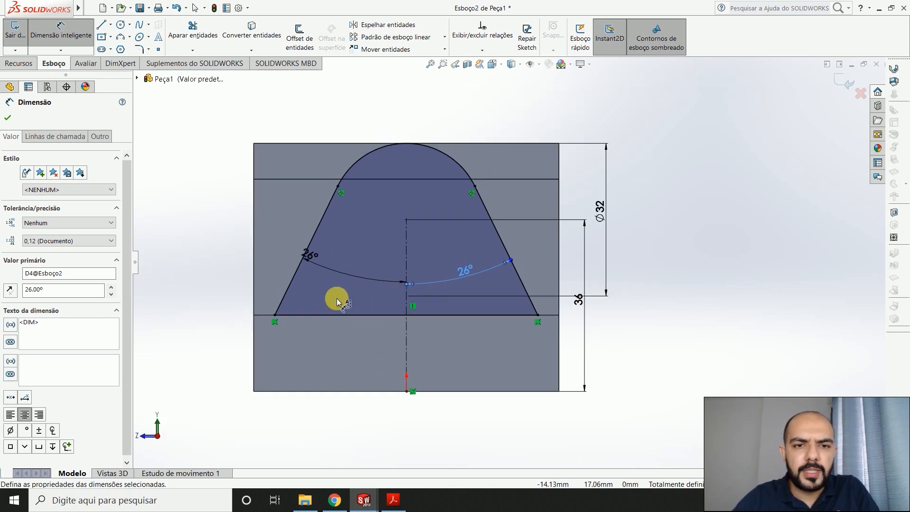
pyautogui.scroll(-2, 337, 258)
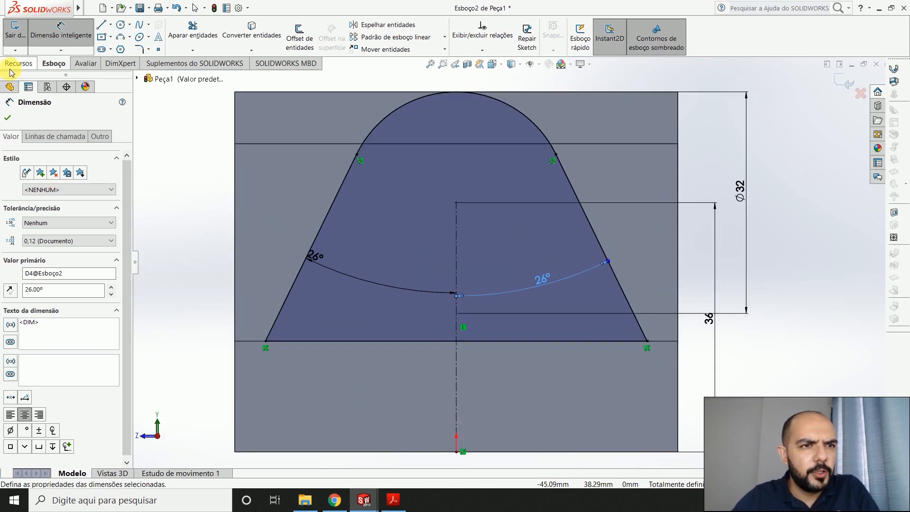
pyautogui.click(18, 63)
pyautogui.click(24, 36)
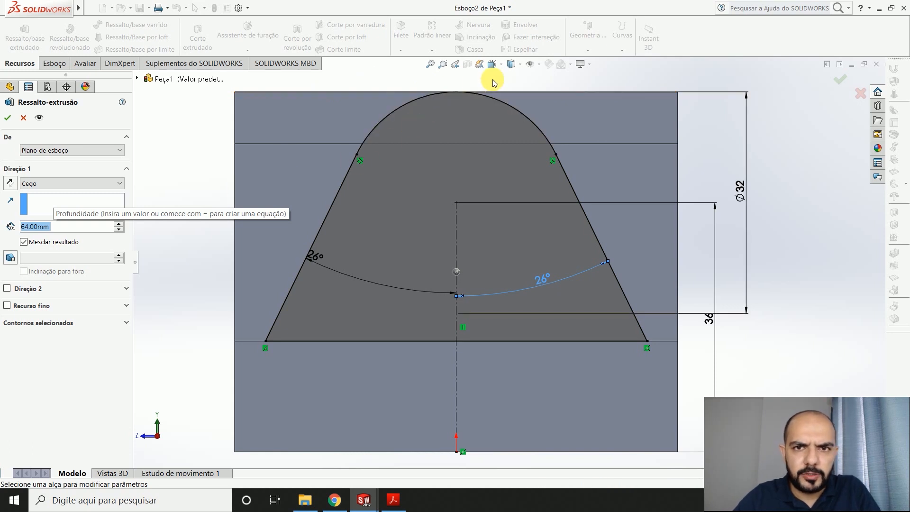
pyautogui.click(501, 64)
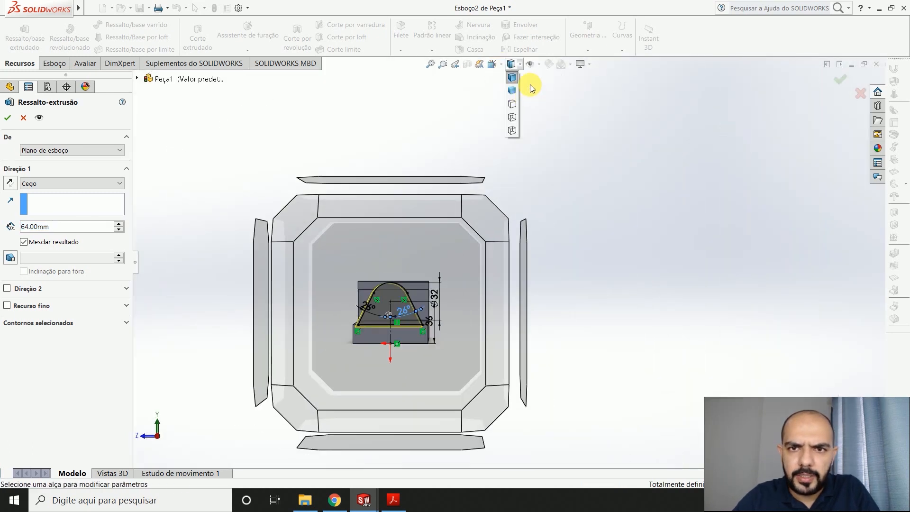
pyautogui.click(545, 92)
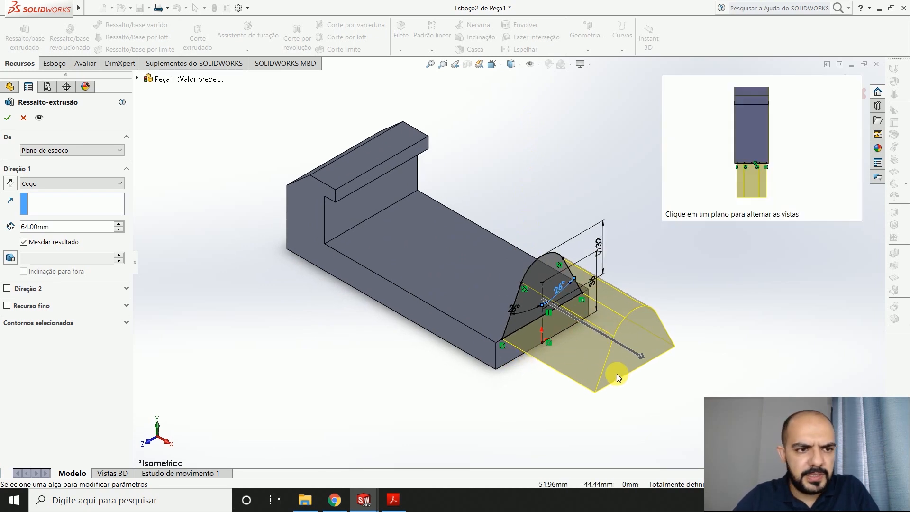
pyautogui.click(9, 184)
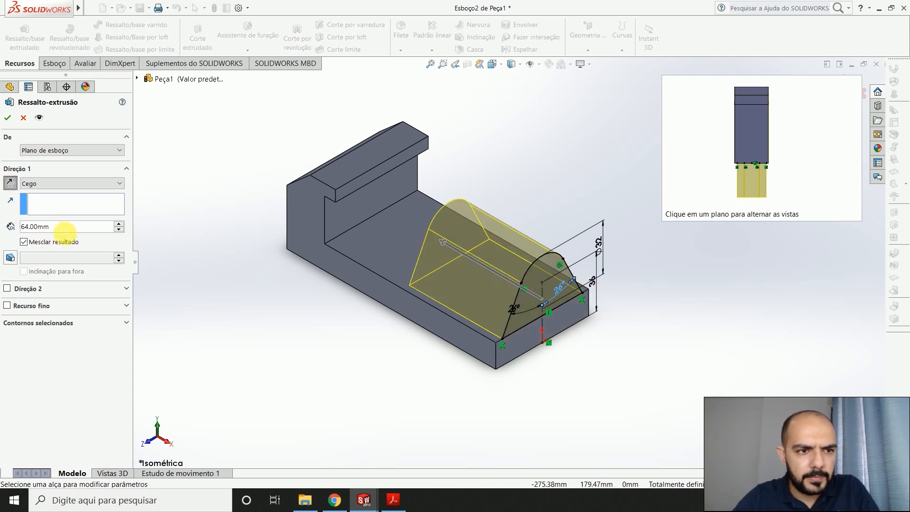
# Look up the screw support's thickness in the Base.PDF drawing in Acrobat Reader, then complete the extrusion in SOLIDWORKS with a 22 mm depth
pyautogui.hotkey('alt', 'Tab')
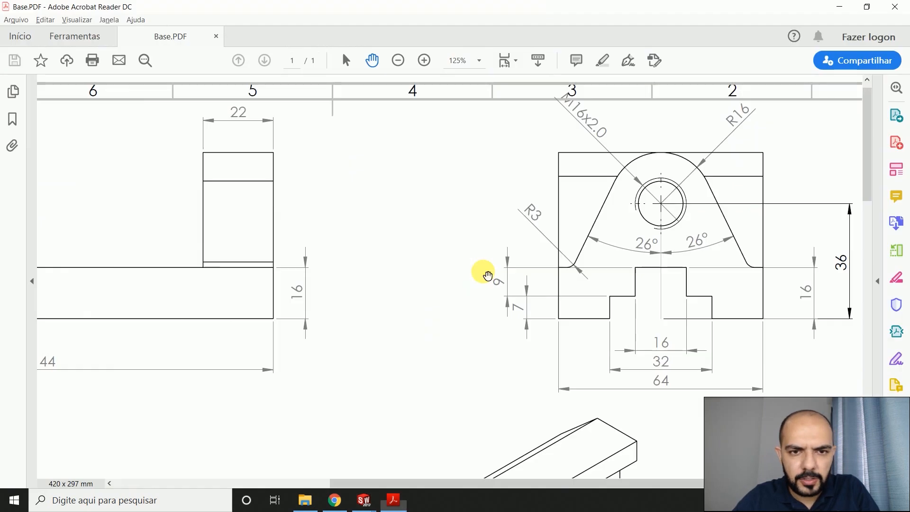
pyautogui.keyDown('ctrl'); pyautogui.scroll(-2, 523, 286); pyautogui.keyUp('ctrl')
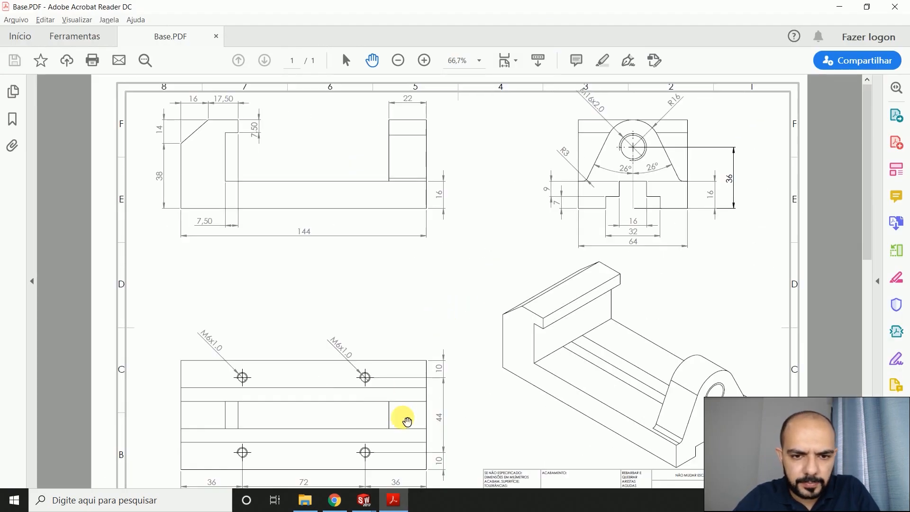
pyautogui.hotkey('alt', 'Tab')
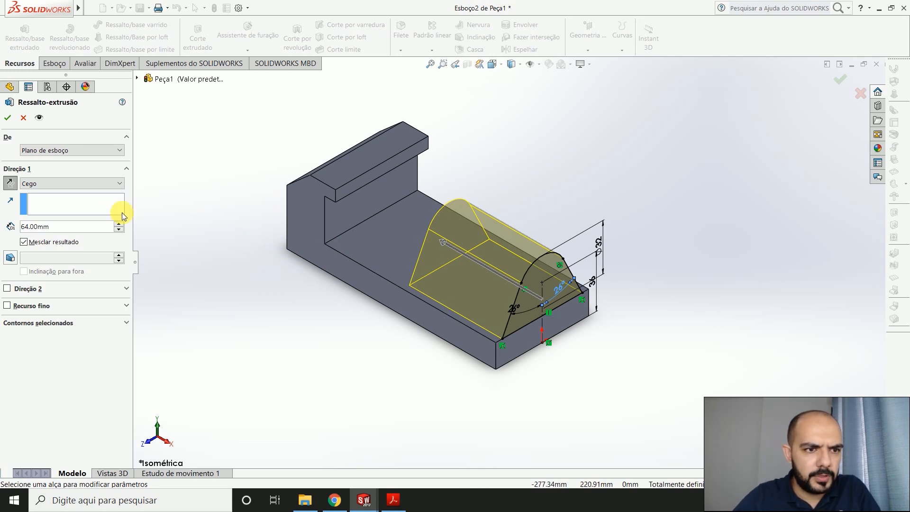
pyautogui.moveTo(81, 227); pyautogui.dragTo(10, 225)
pyautogui.write('22')
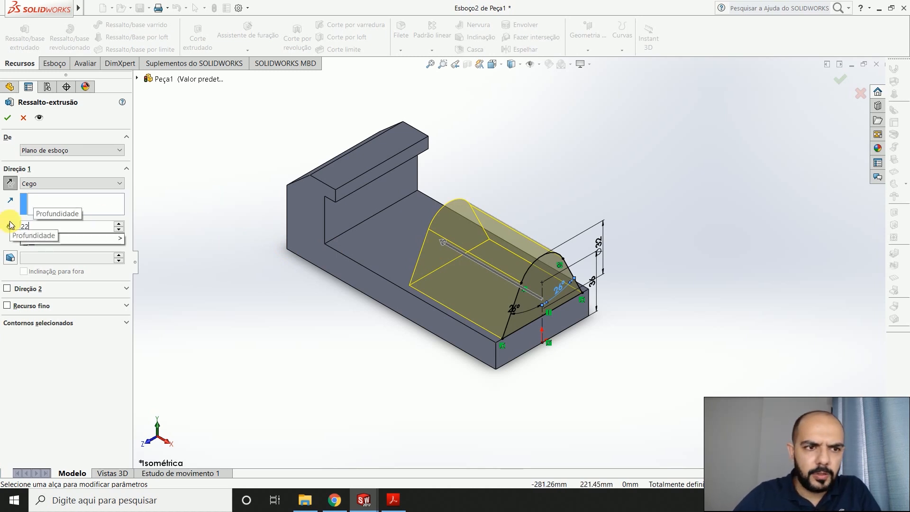
pyautogui.press('Return')
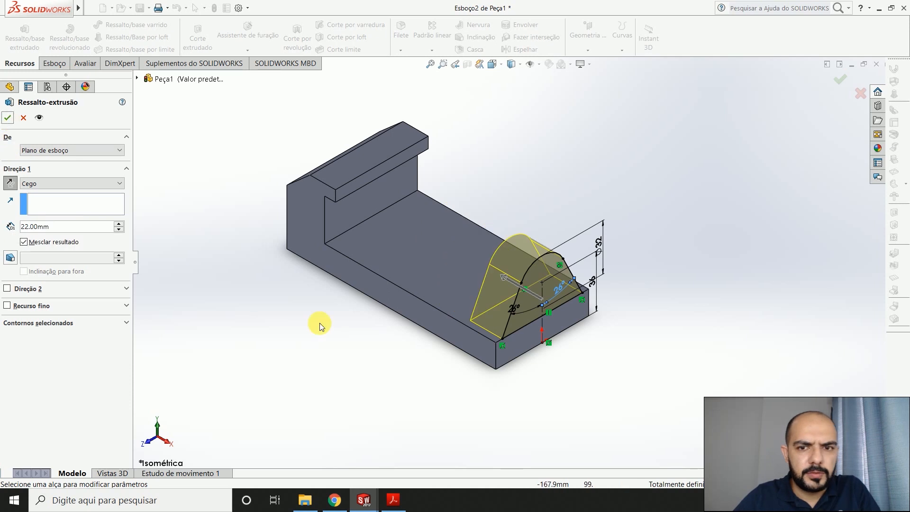
pyautogui.click(6, 121)
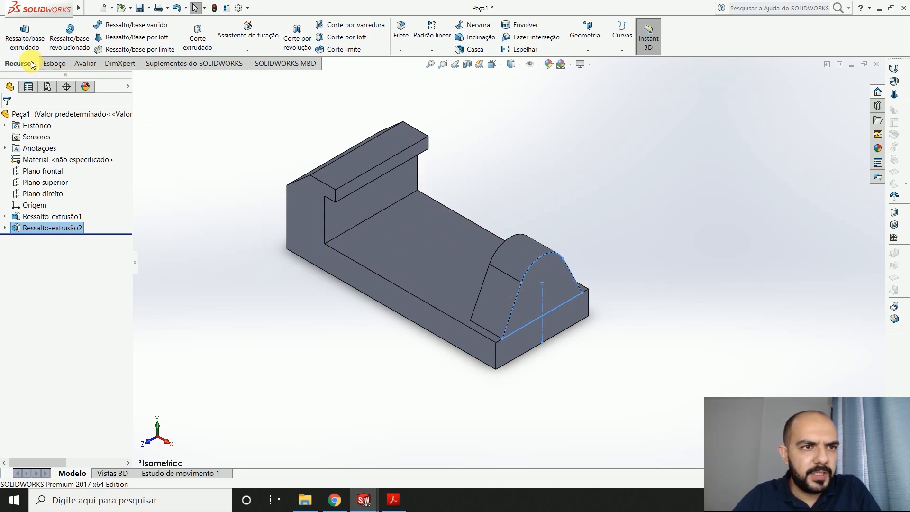
# Fillet the two edges where the support's sloped sides meet the long leg's upper face with a 3 mm radius
pyautogui.click(402, 36)
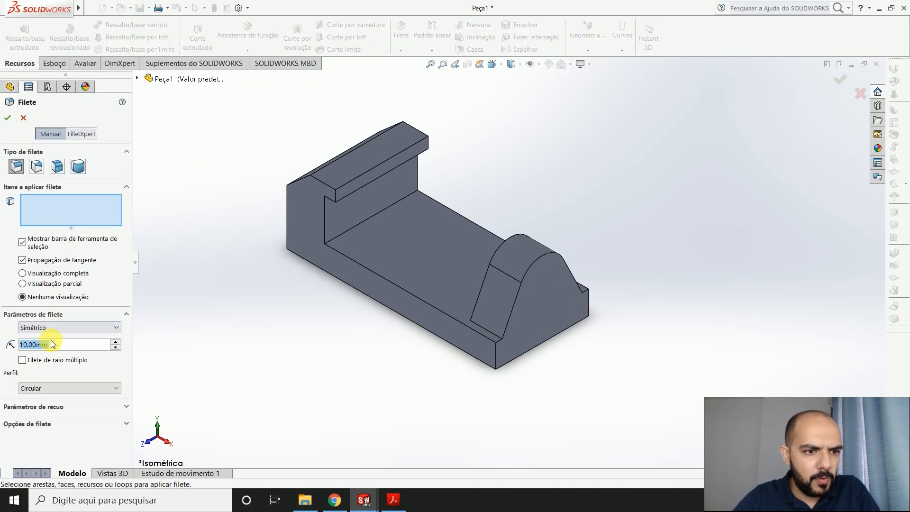
pyautogui.write('3')
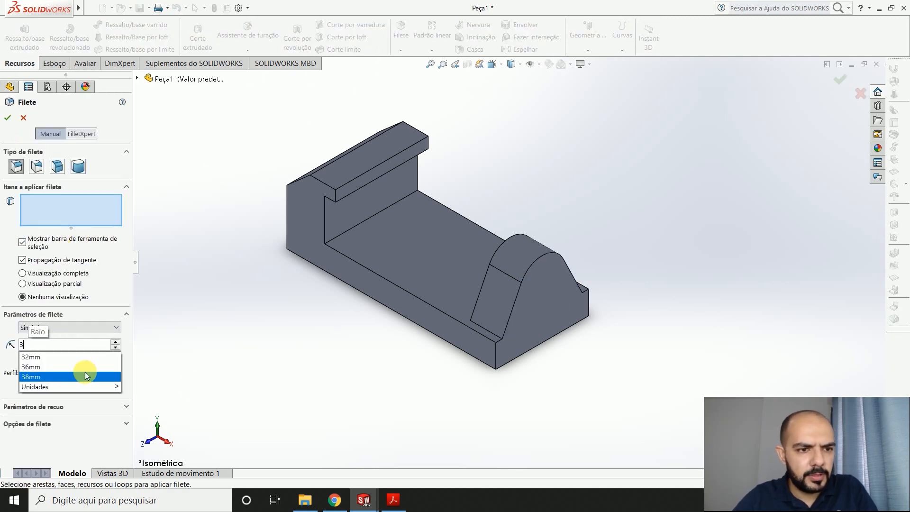
pyautogui.click(496, 337)
pyautogui.moveTo(552, 361); pyautogui.dragTo(503, 345, button='middle')
pyautogui.click(500, 325)
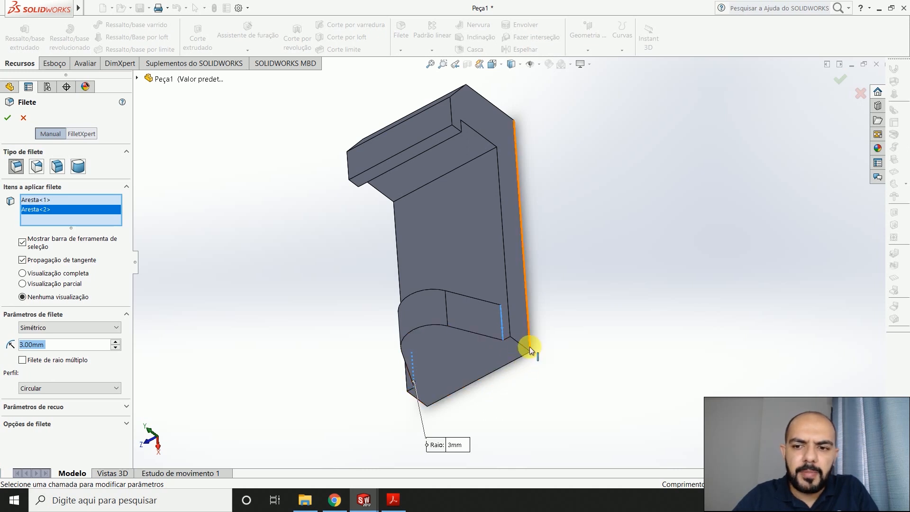
pyautogui.moveTo(530, 374); pyautogui.dragTo(582, 306, button='middle')
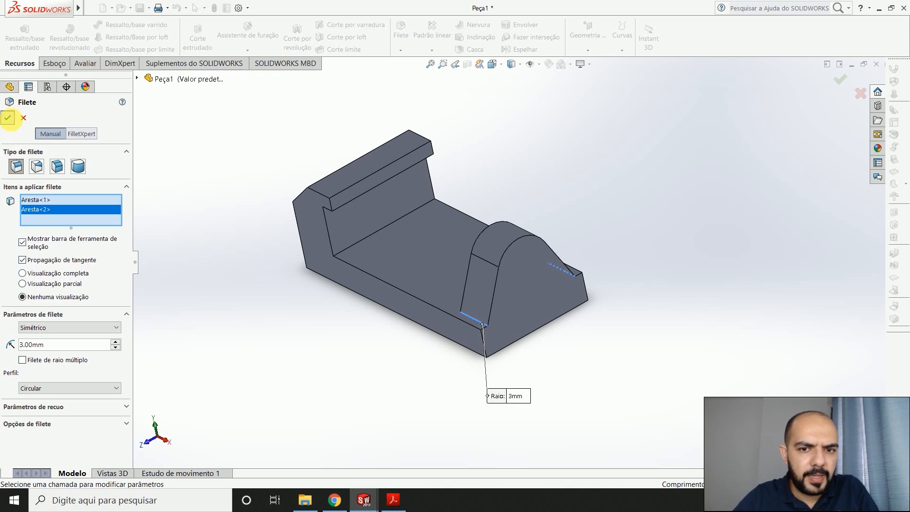
pyautogui.click(8, 118)
pyautogui.scroll(-5, 486, 322)
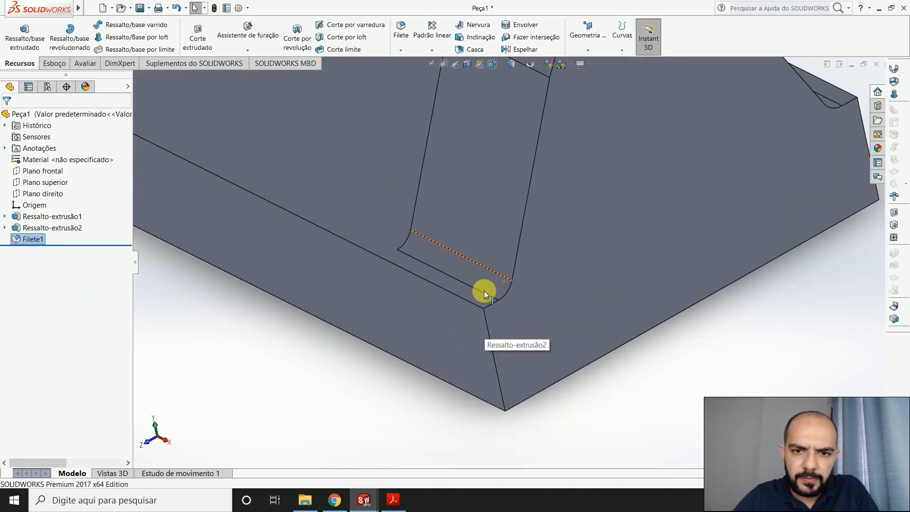
# Check the stepped slot's dimensions in the Base.PDF drawing in Acrobat Reader, then start a sketch on the support's end face in SOLIDWORKS, viewed normal to it
pyautogui.hotkey('alt', 'Tab')
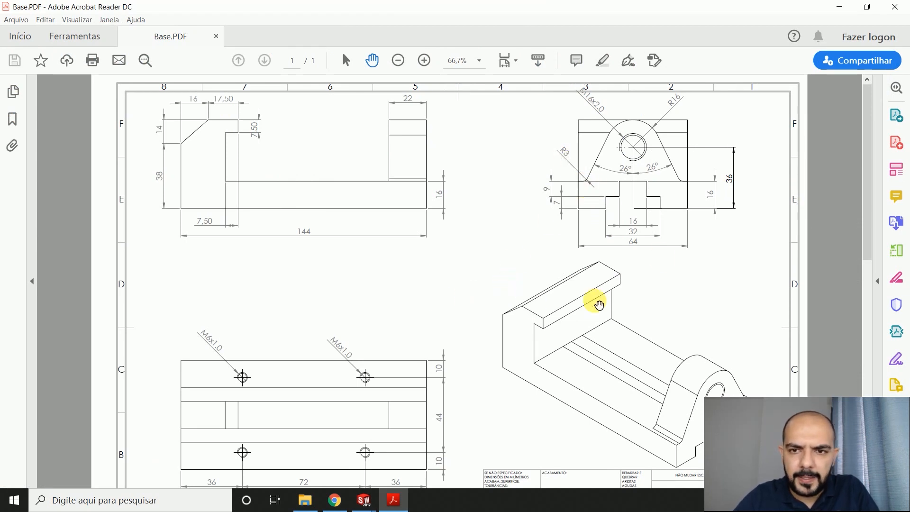
pyautogui.keyDown('ctrl'); pyautogui.scroll(5, 645, 216); pyautogui.keyUp('ctrl')
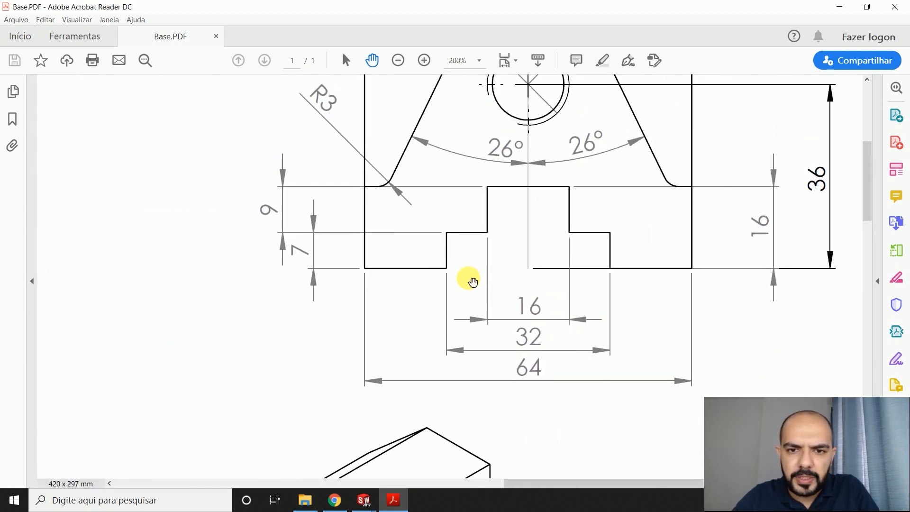
pyautogui.hotkey('alt', 'Tab')
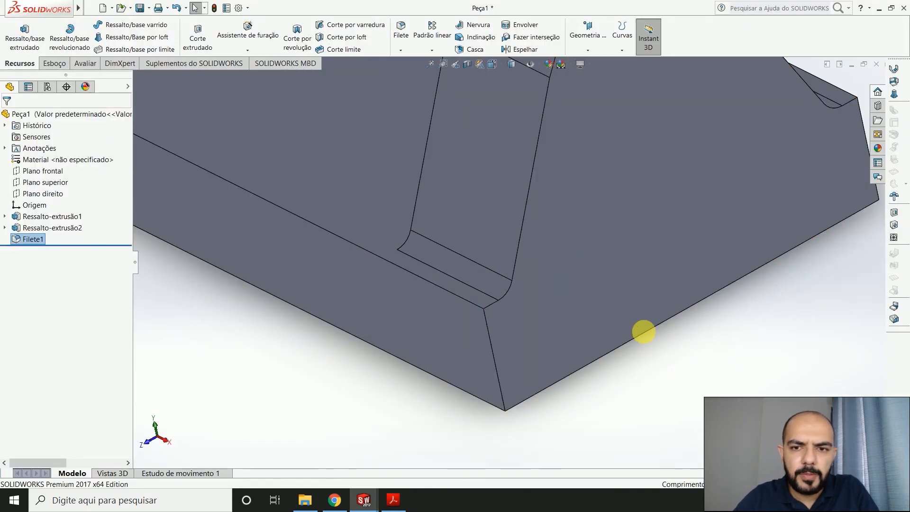
pyautogui.click(630, 237)
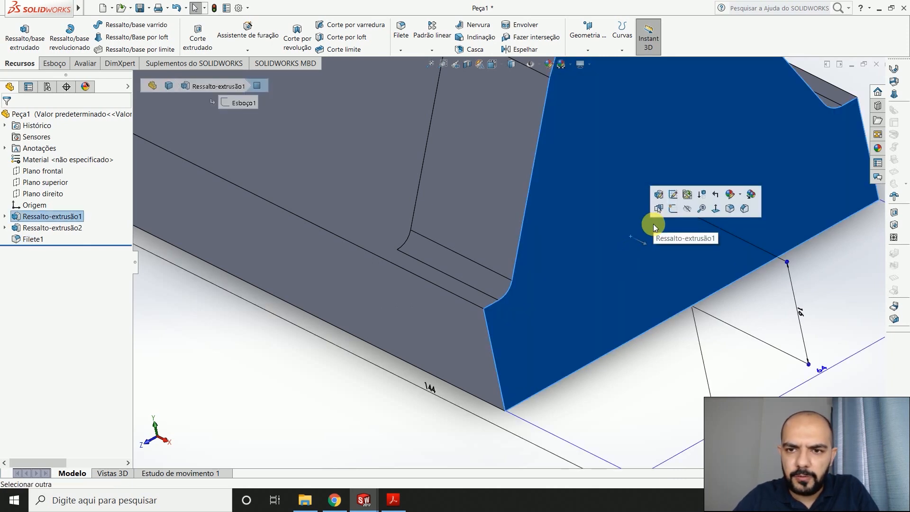
pyautogui.click(673, 209)
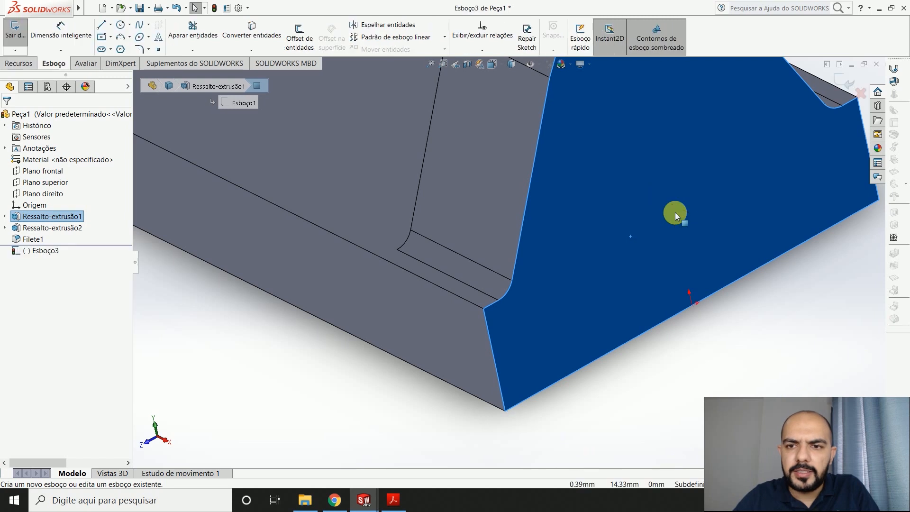
pyautogui.click(500, 65)
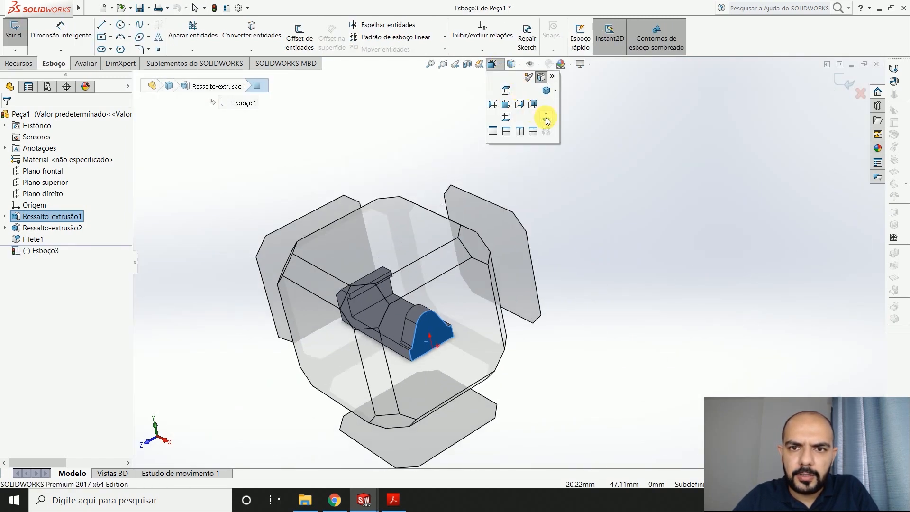
pyautogui.click(546, 118)
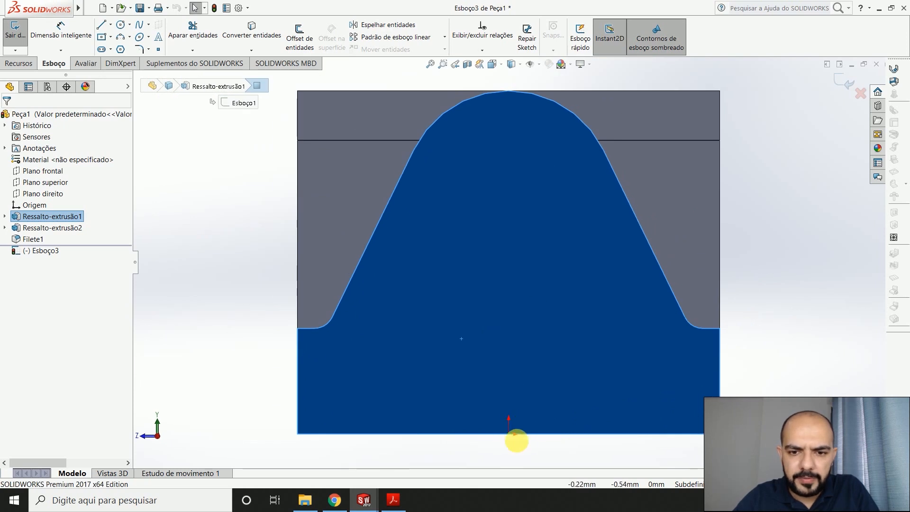
# Sketch a closed, stepped inverted-T slot profile with lines, its base about 22.6 mm wide along the face's bottom edge and spanning the origin
pyautogui.click(100, 24)
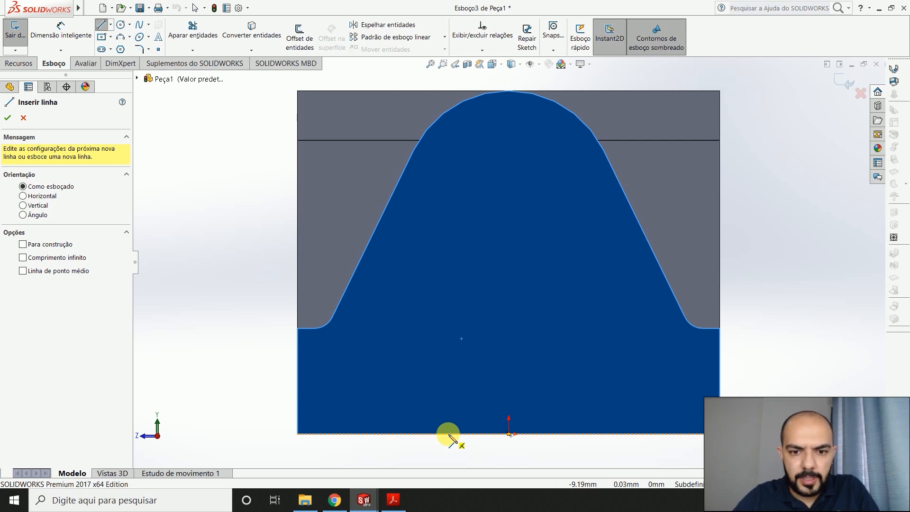
pyautogui.click(448, 433)
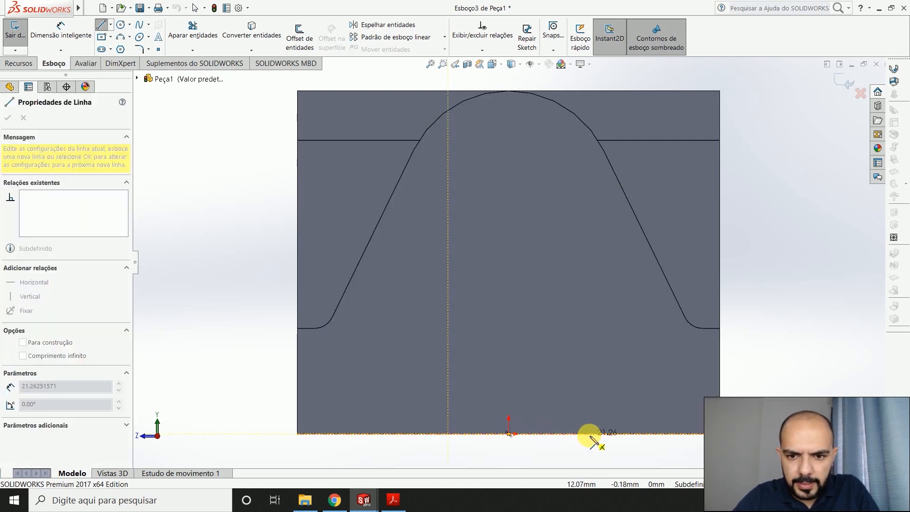
pyautogui.click(597, 434)
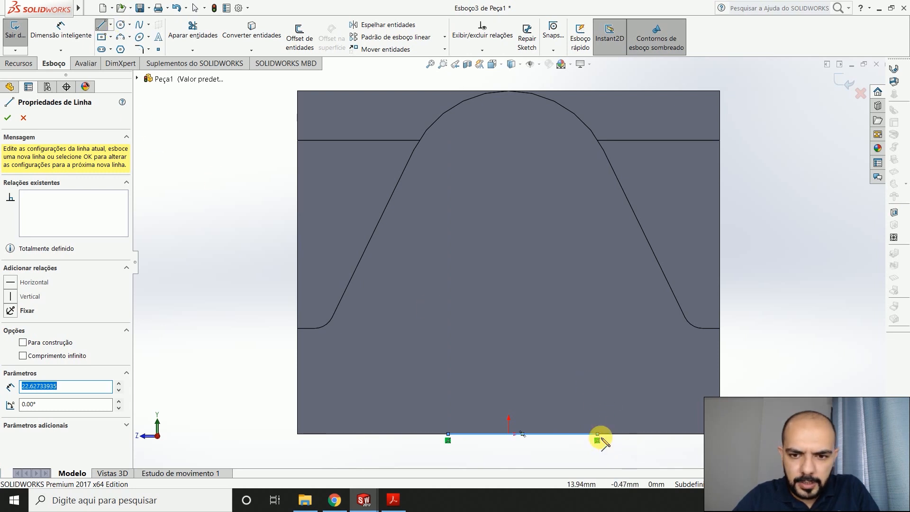
pyautogui.click(597, 434)
pyautogui.click(597, 402)
pyautogui.click(565, 402)
pyautogui.click(564, 345)
pyautogui.click(469, 345)
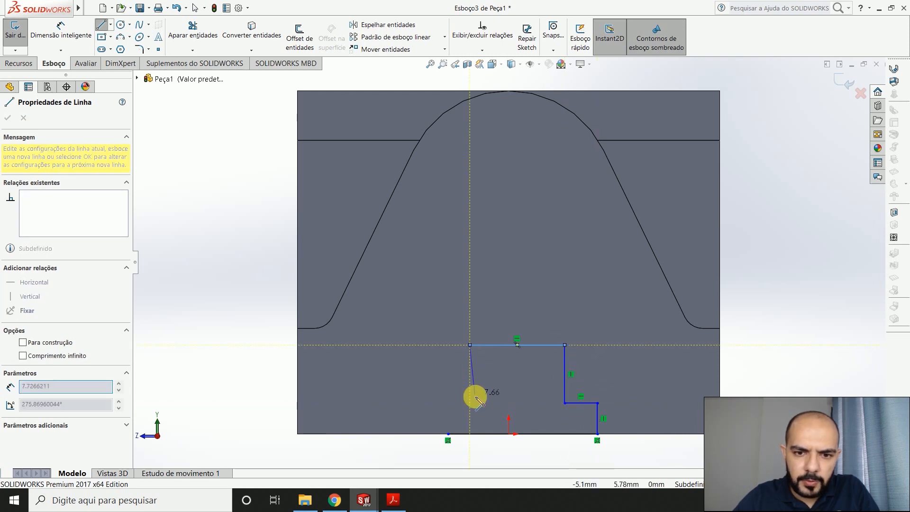
pyautogui.click(448, 398)
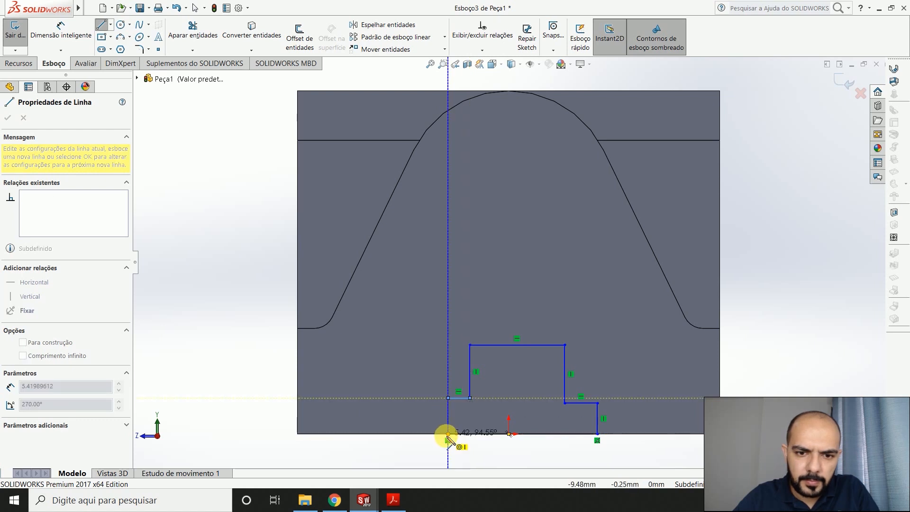
pyautogui.click(447, 434)
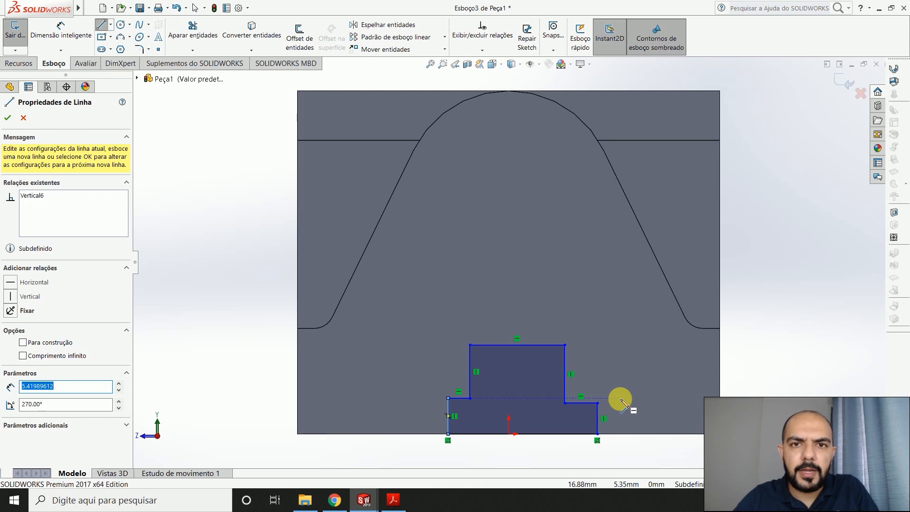
# Check the slot's base width in the Base.PDF drawing in Acrobat Reader, then dimension the profile's bottom line to 32 mm in SOLIDWORKS
pyautogui.hotkey('alt', 'Tab')
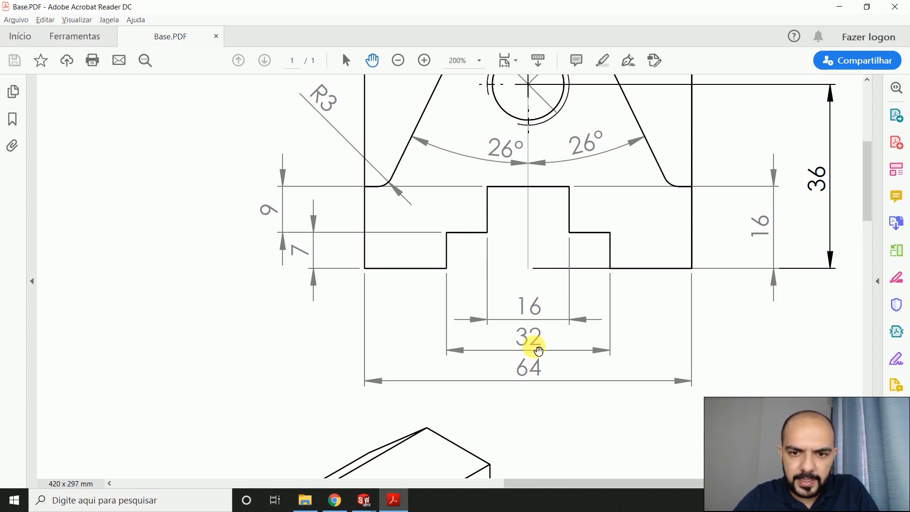
pyautogui.hotkey('alt', 'Tab')
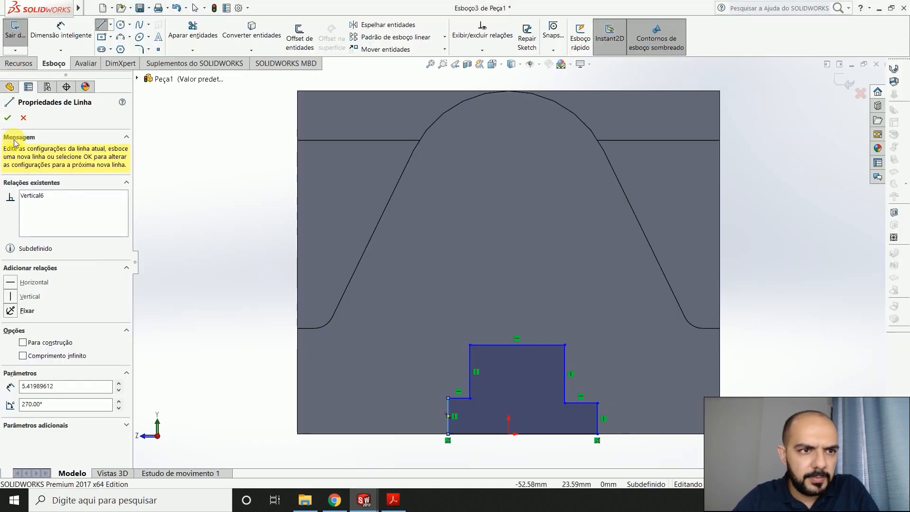
pyautogui.click(70, 37)
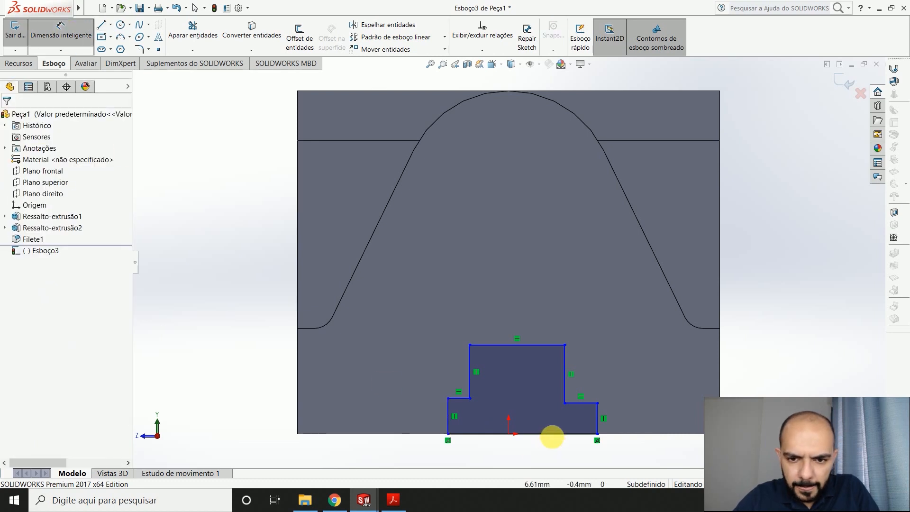
pyautogui.click(552, 434)
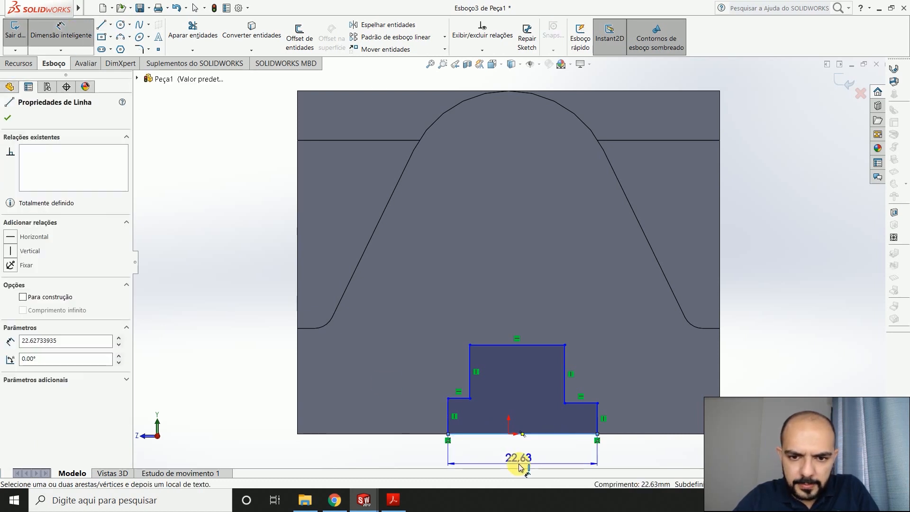
pyautogui.click(520, 465)
pyautogui.write('32')
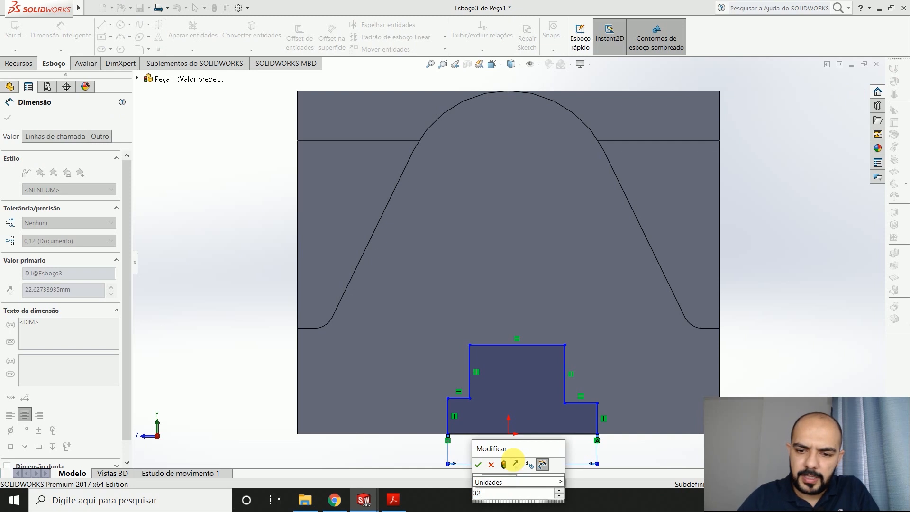
pyautogui.press('Return')
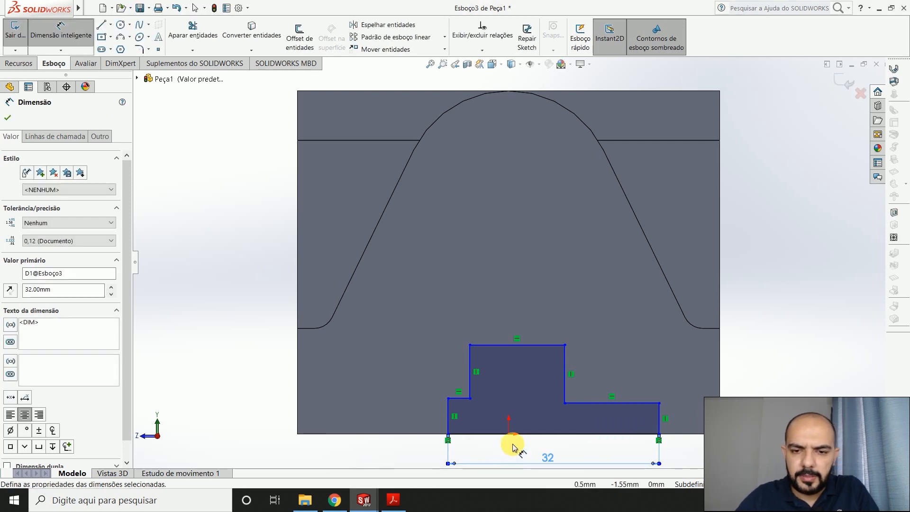
pyautogui.scroll(-3, 509, 447)
pyautogui.scroll(3, 505, 437)
pyautogui.scroll(-2, 498, 420)
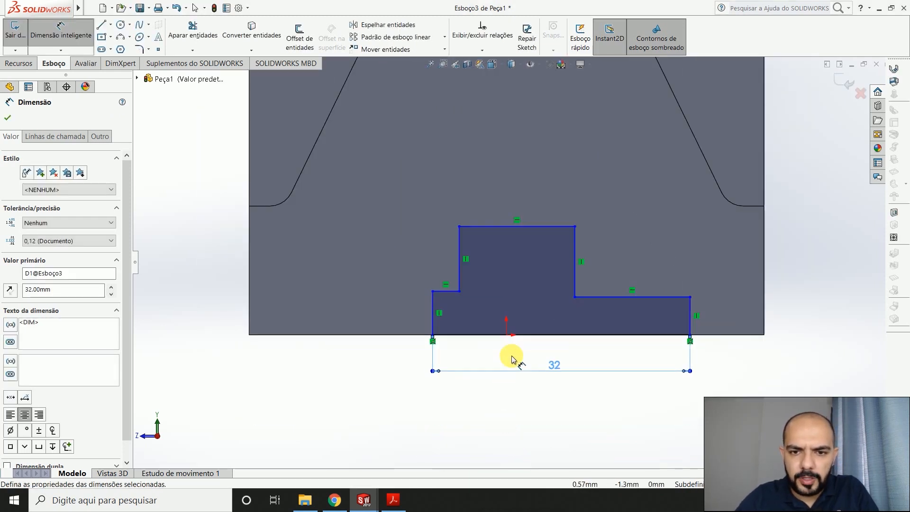
pyautogui.press('Escape')
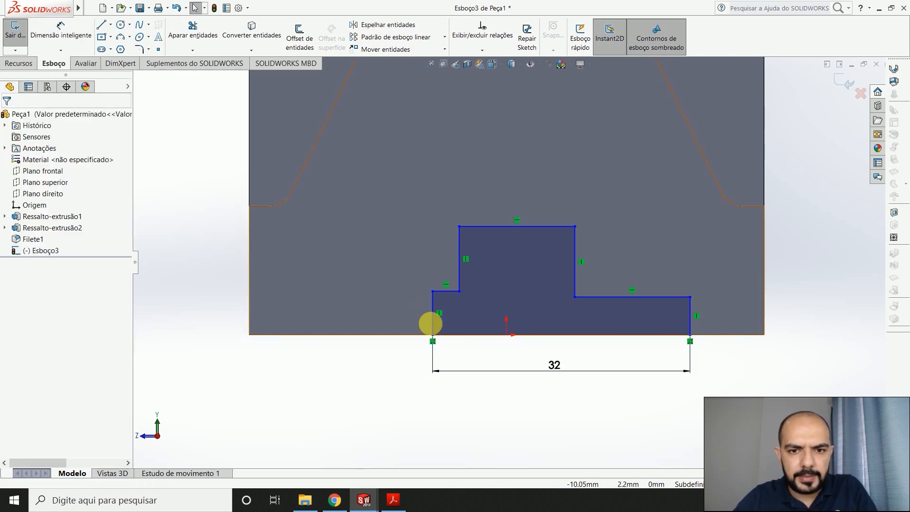
pyautogui.click(557, 336)
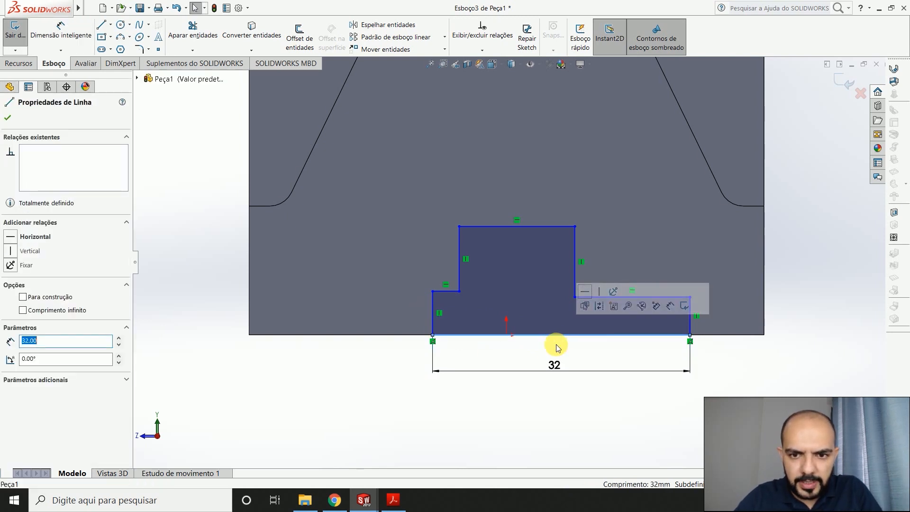
pyautogui.click(505, 335)
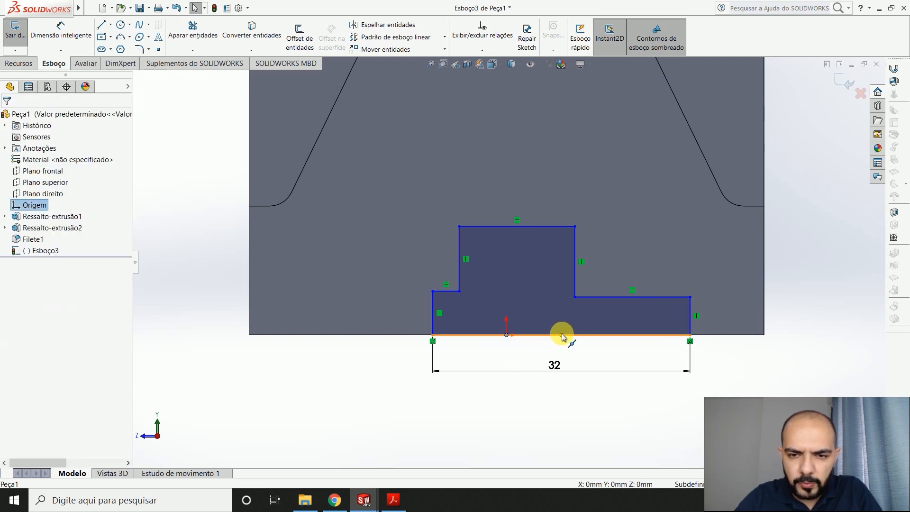
pyautogui.keyDown('ctrl'); pyautogui.click(562, 334); pyautogui.keyUp('ctrl')
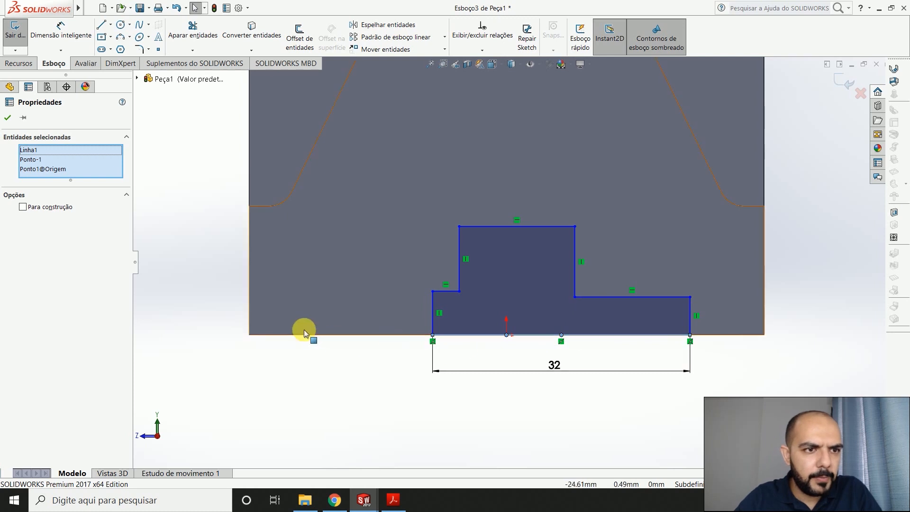
pyautogui.press('Escape')
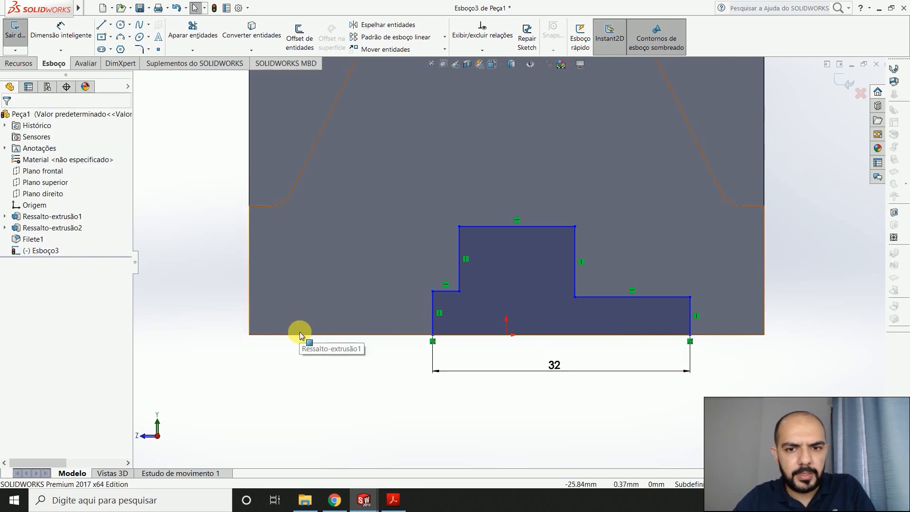
# Center the slot profile's bottom line on the origin with a midpoint relation
pyautogui.click(506, 335)
pyautogui.keyDown('ctrl'); pyautogui.click(540, 336); pyautogui.keyUp('ctrl')
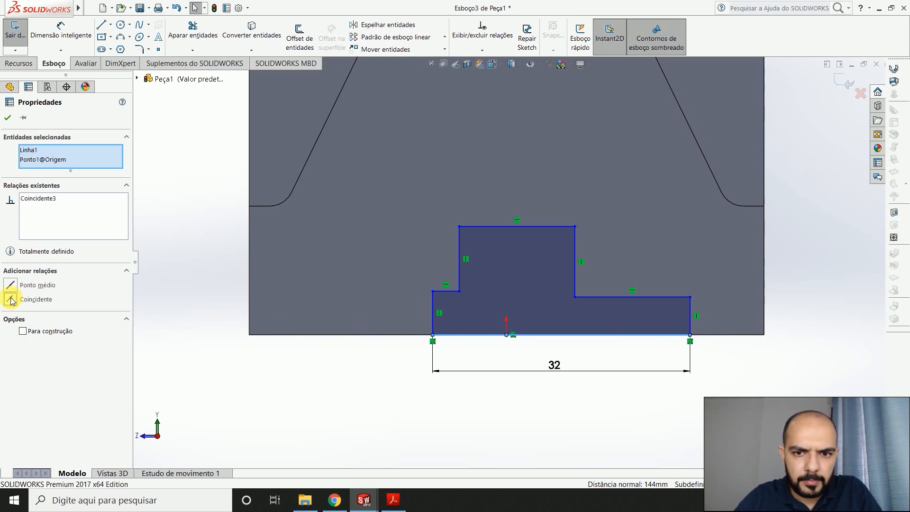
pyautogui.click(10, 285)
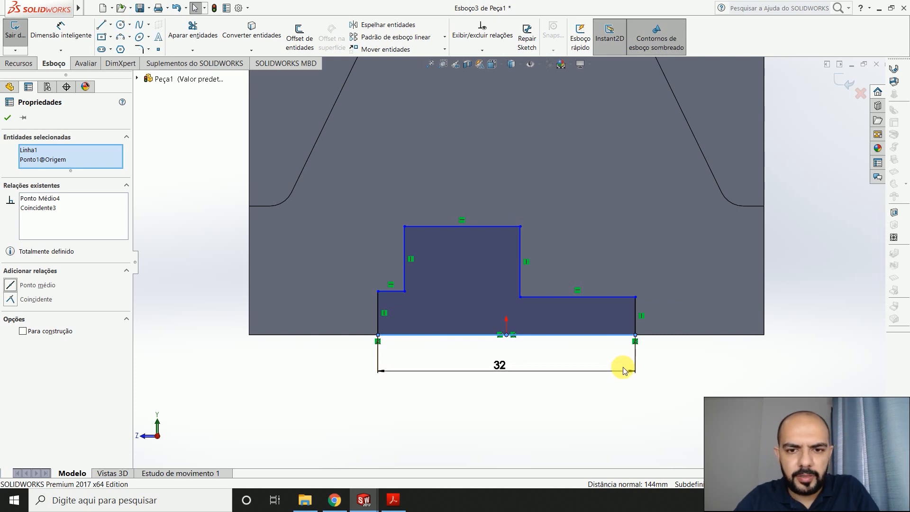
# Check the slot's step heights in the Base.PDF drawing in Acrobat Reader, then dimension the profile's lower right vertical line to 7 mm in SOLIDWORKS
pyautogui.hotkey('alt', 'Tab')
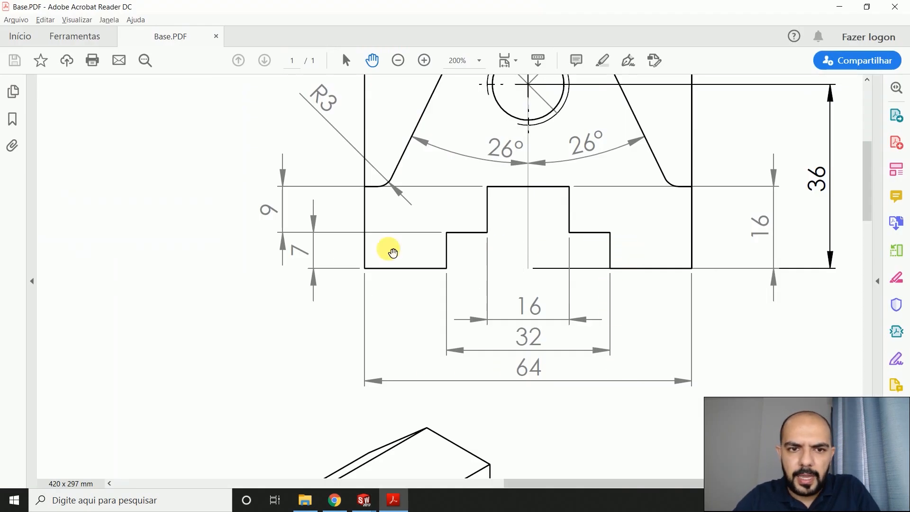
pyautogui.hotkey('alt', 'Tab')
pyautogui.click(8, 118)
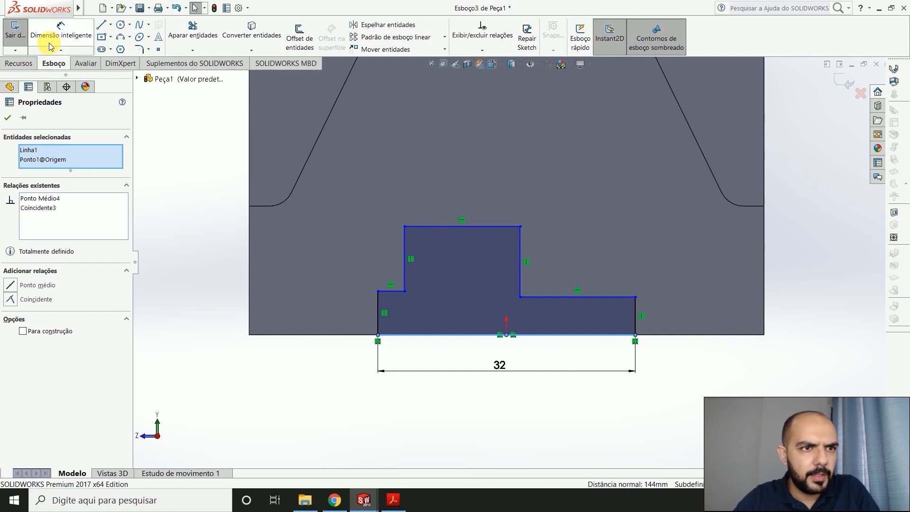
pyautogui.click(638, 317)
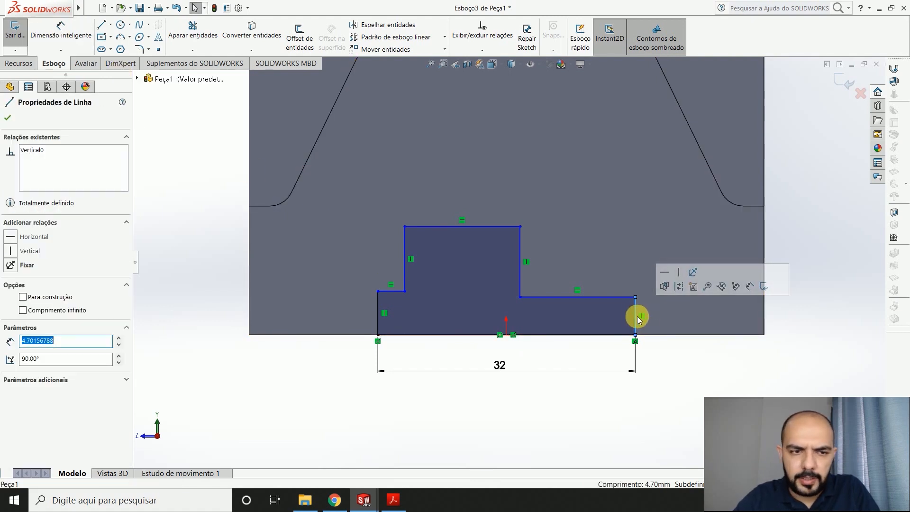
pyautogui.click(60, 29)
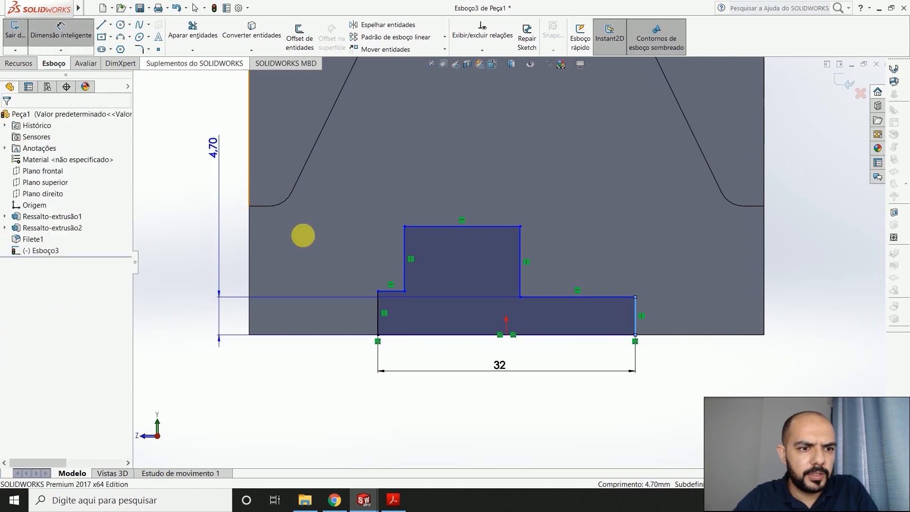
pyautogui.click(650, 319)
pyautogui.click(680, 319)
pyautogui.write('7')
pyautogui.press('Return')
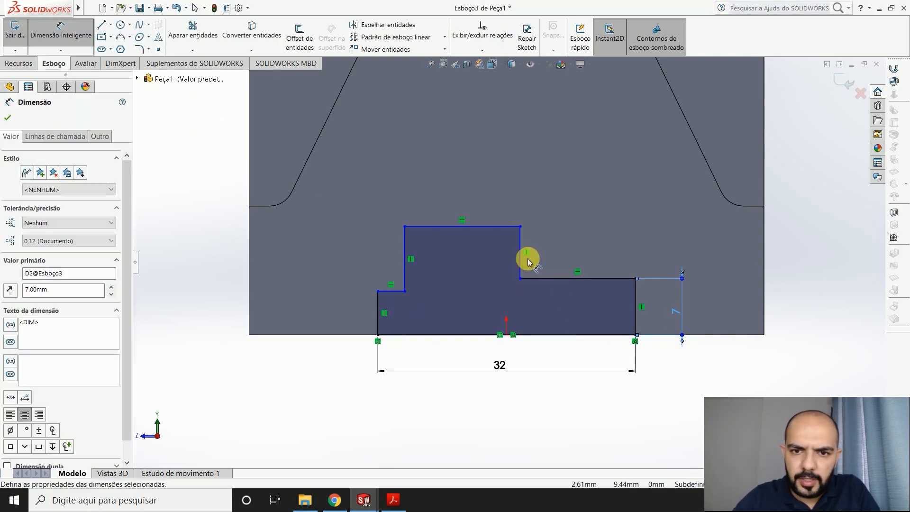
# Dimension the slot profile's upper right vertical line to 9 mm
pyautogui.click(520, 258)
pyautogui.click(564, 256)
pyautogui.press('BackSpace')
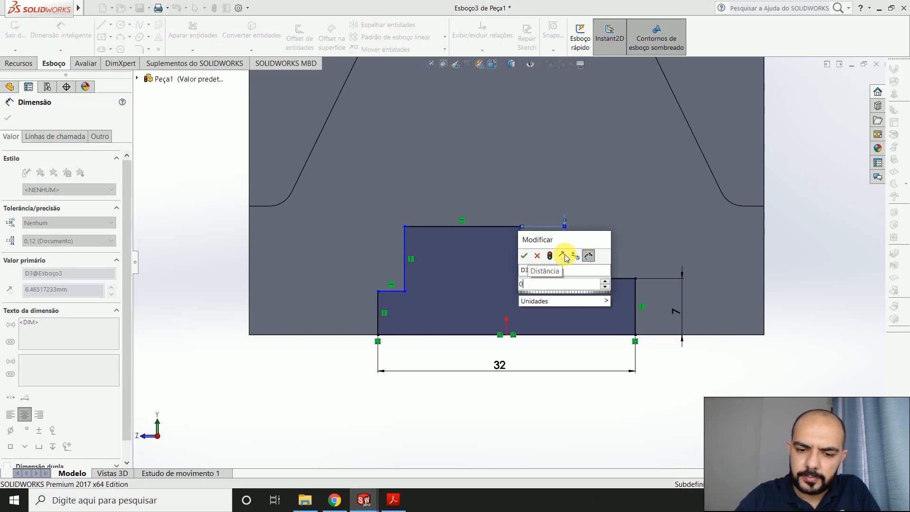
pyautogui.write('9')
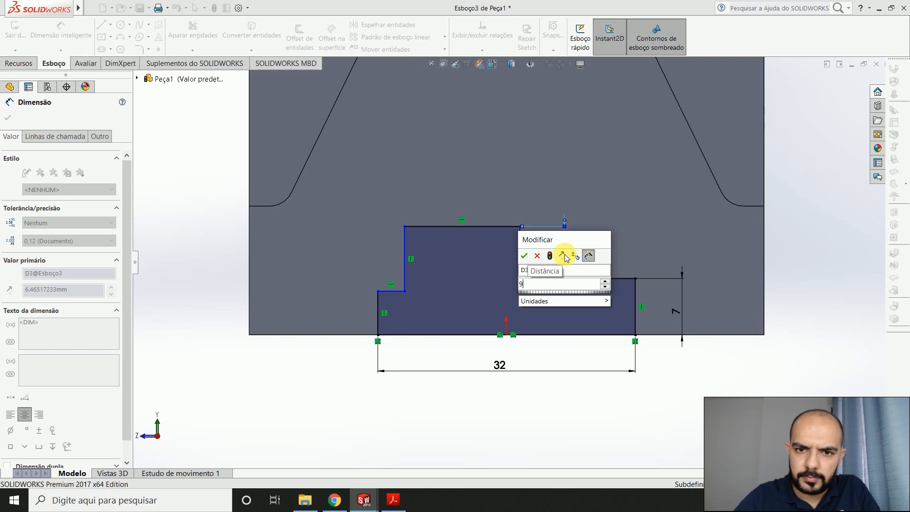
pyautogui.press('Return')
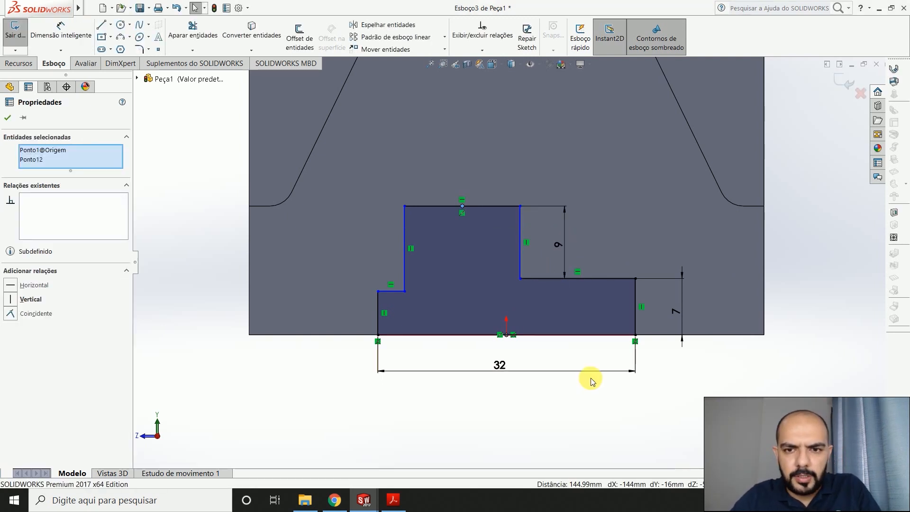
# Check the slot's upper width in the Base.PDF drawing in Acrobat Reader, then dimension the profile's top line to 16 mm in SOLIDWORKS
pyautogui.hotkey('alt', 'Tab')
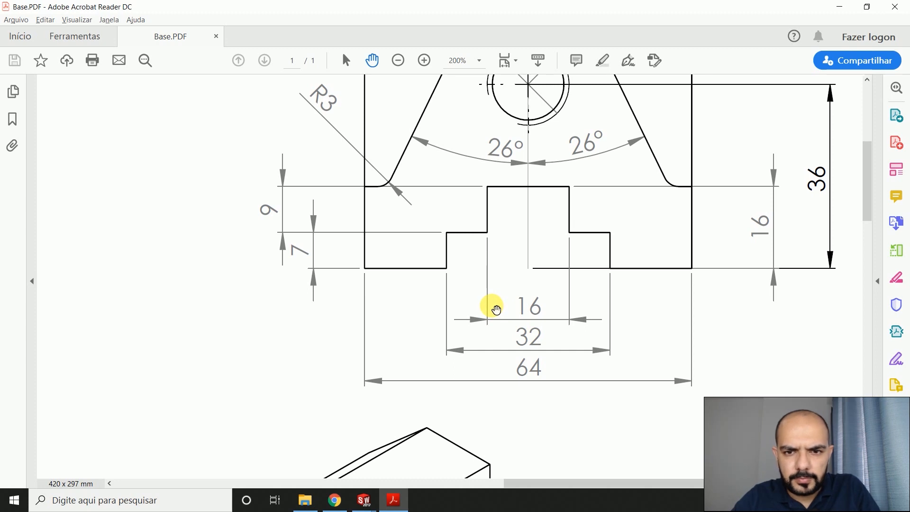
pyautogui.hotkey('alt', 'Tab')
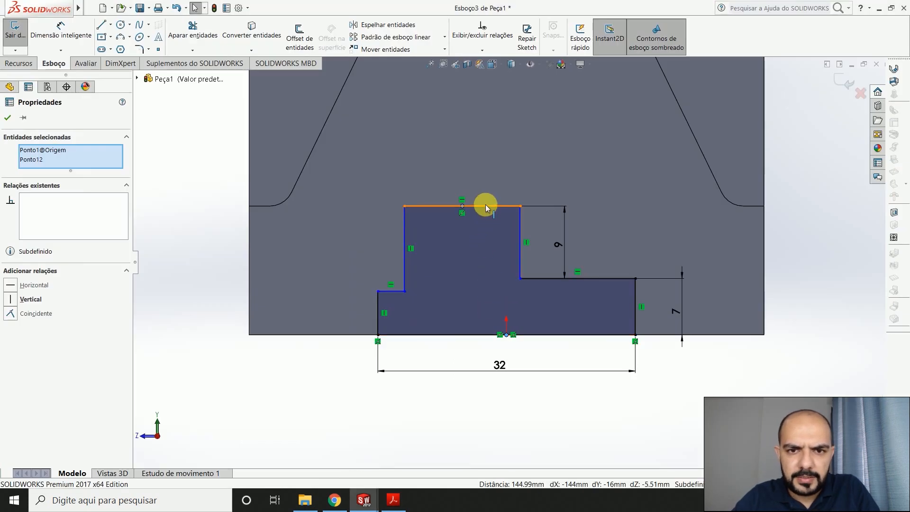
pyautogui.click(59, 30)
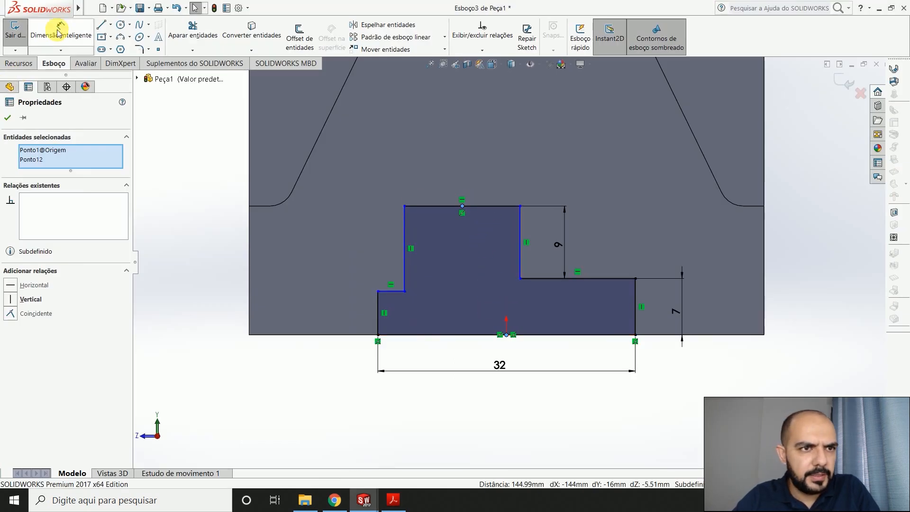
pyautogui.click(486, 205)
pyautogui.press('Escape')
pyautogui.press('Escape')
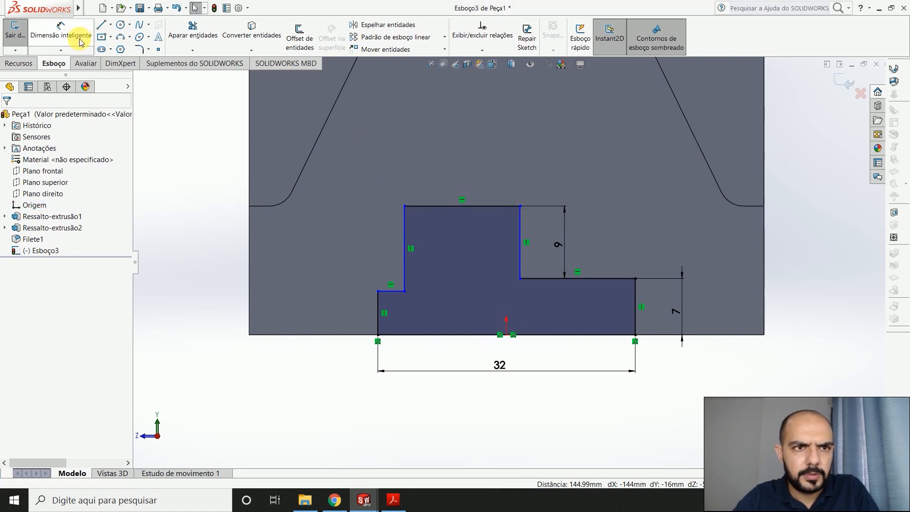
pyautogui.click(75, 35)
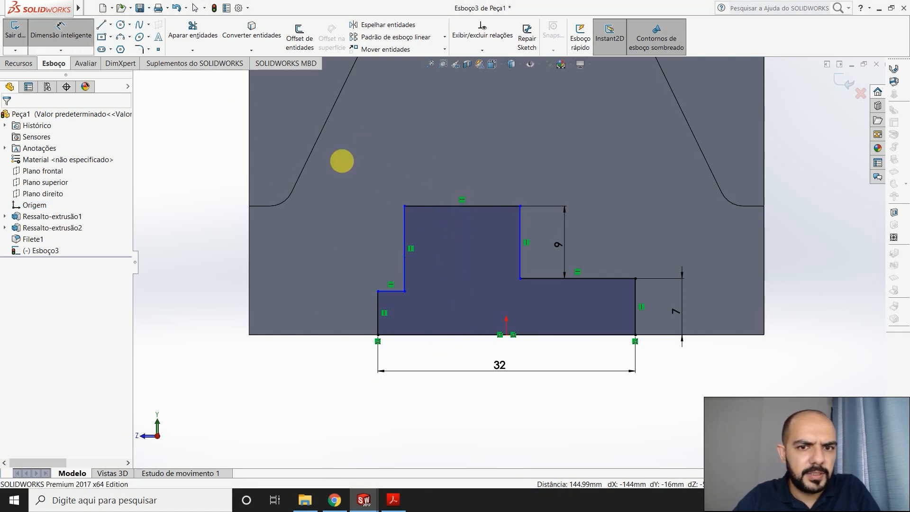
pyautogui.click(498, 207)
pyautogui.click(498, 166)
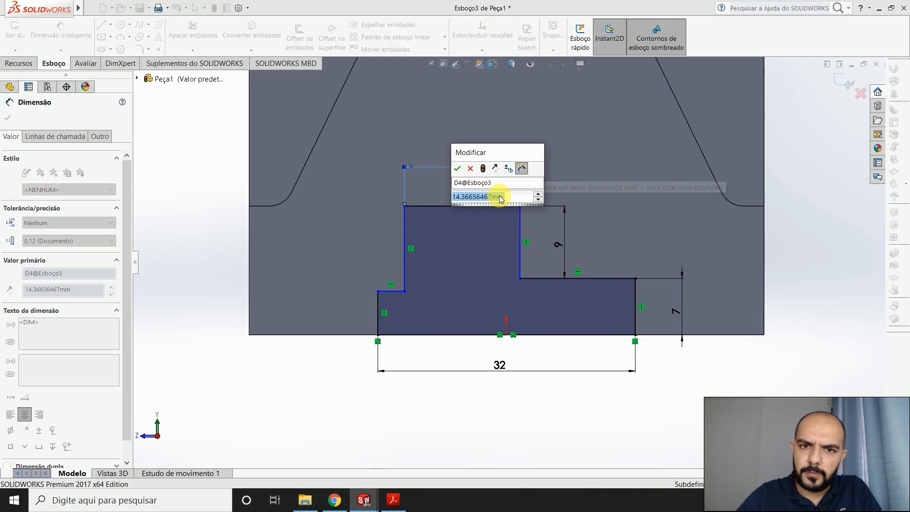
pyautogui.write('16')
pyautogui.press('Return')
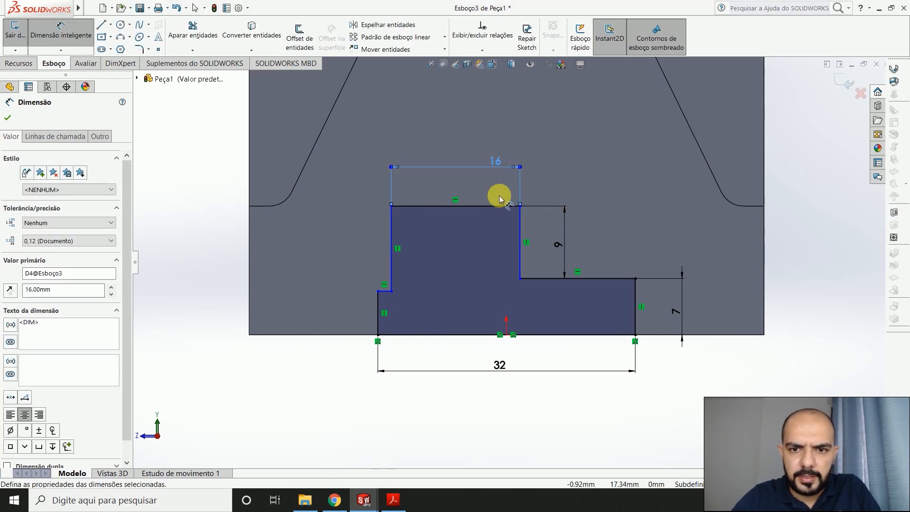
# Recheck the slot's widths in Base.PDF in Acrobat Reader, then dimension the profile's right horizontal step line to 8 mm in SOLIDWORKS
pyautogui.hotkey('alt', 'Tab')
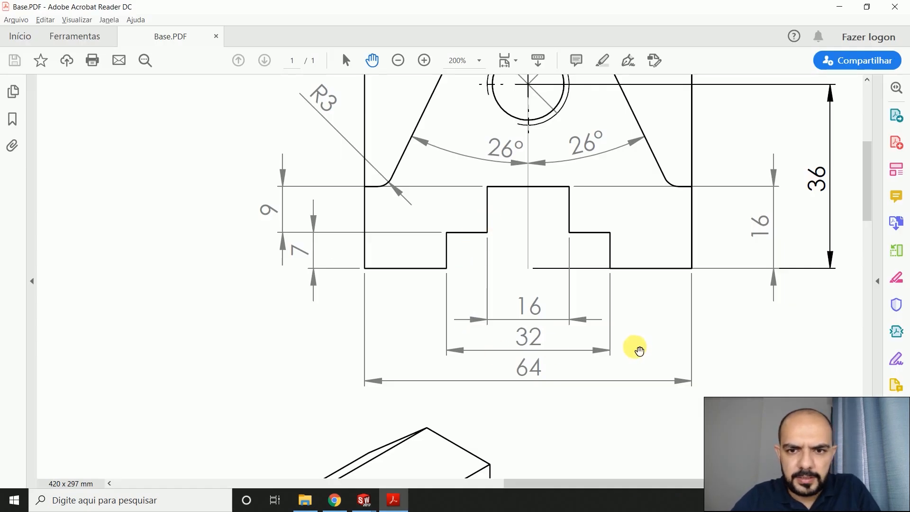
pyautogui.hotkey('alt', 'Tab')
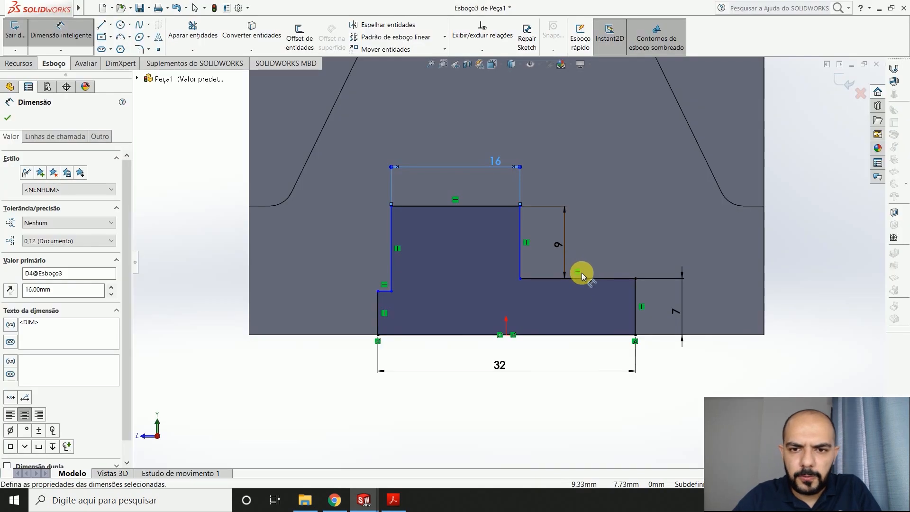
pyautogui.click(590, 279)
pyautogui.click(595, 252)
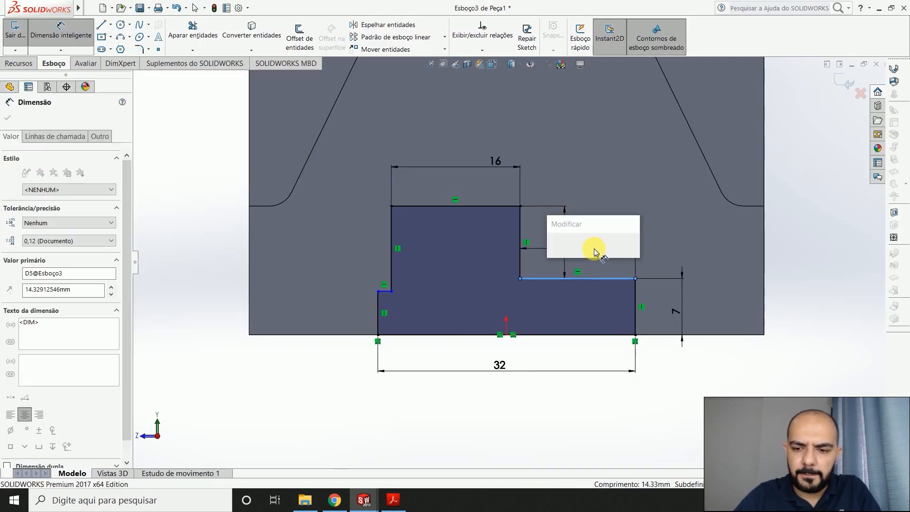
pyautogui.write('8')
pyautogui.press('Return')
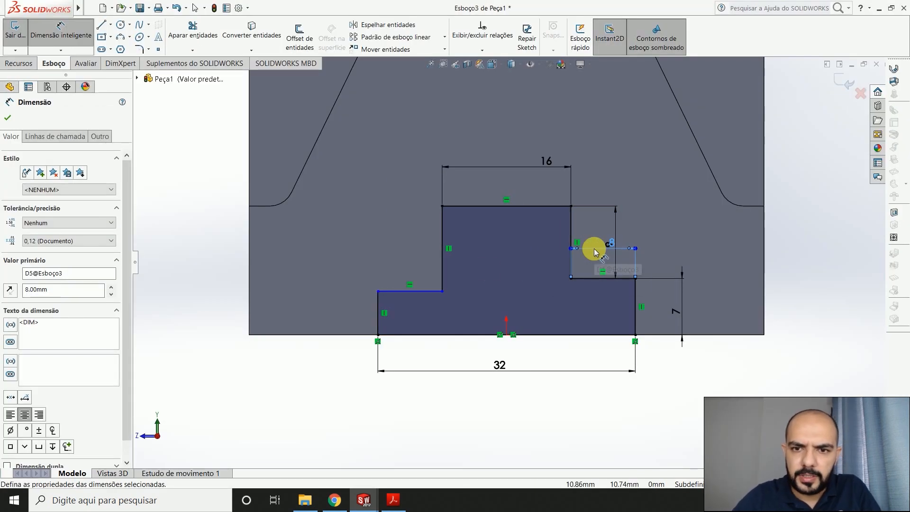
# Add a driven length dimension to the slot profile's left horizontal step line
pyautogui.click(419, 290)
pyautogui.click(419, 254)
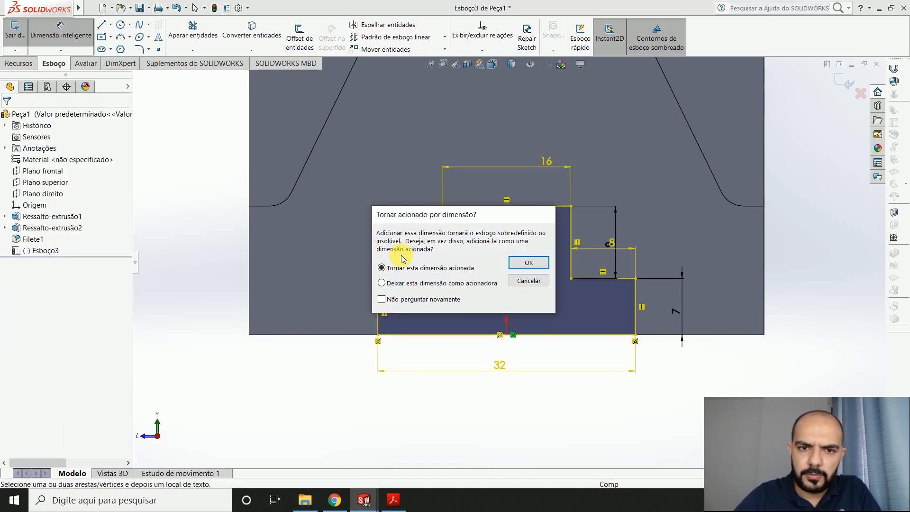
pyautogui.press('Return')
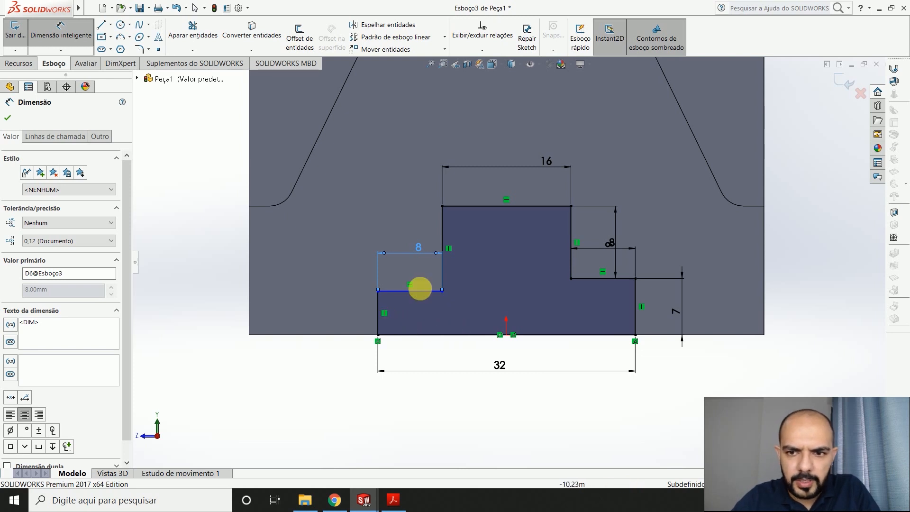
pyautogui.press('Escape')
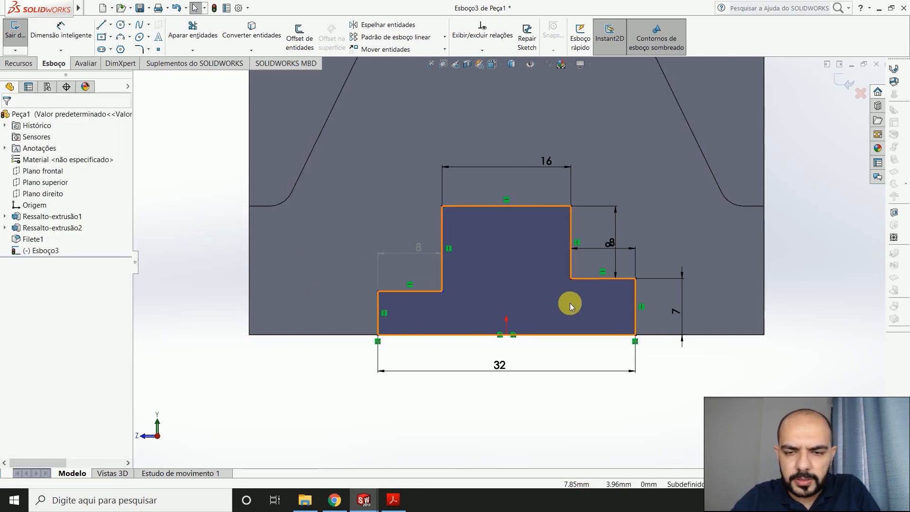
pyautogui.click(635, 304)
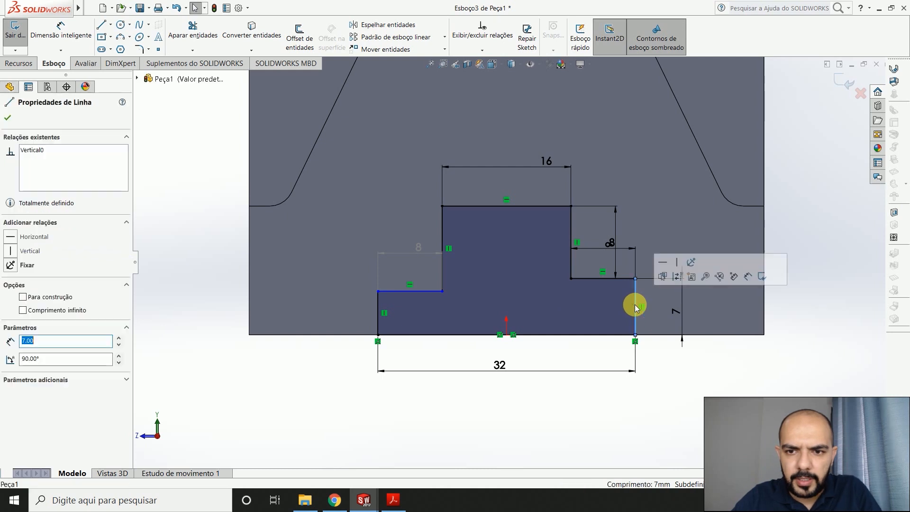
pyautogui.keyDown('ctrl'); pyautogui.click(378, 306); pyautogui.keyUp('ctrl')
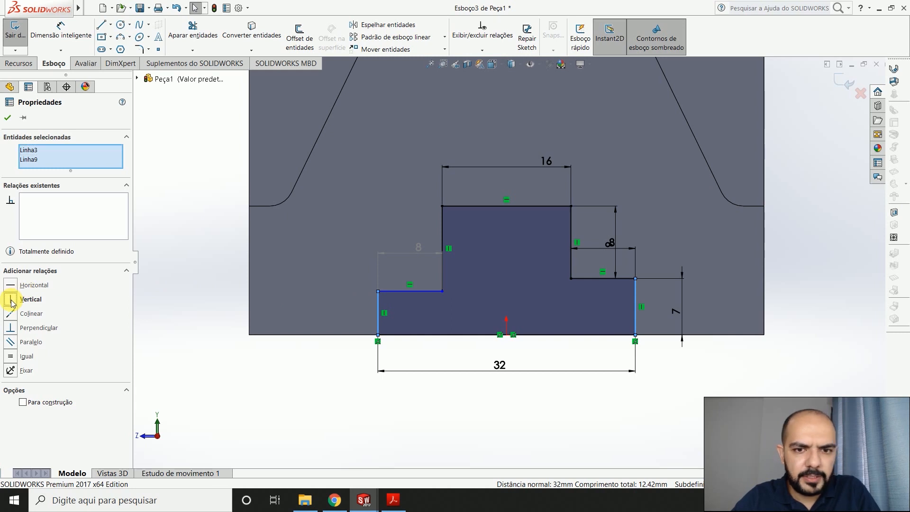
pyautogui.click(175, 355)
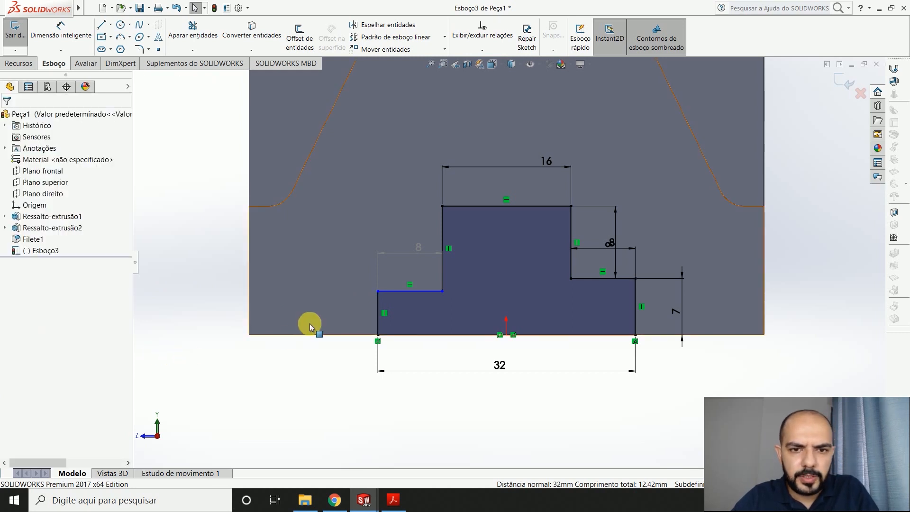
# Dimension the slot profile's lower left vertical line to 7 mm
pyautogui.click(60, 29)
pyautogui.click(378, 312)
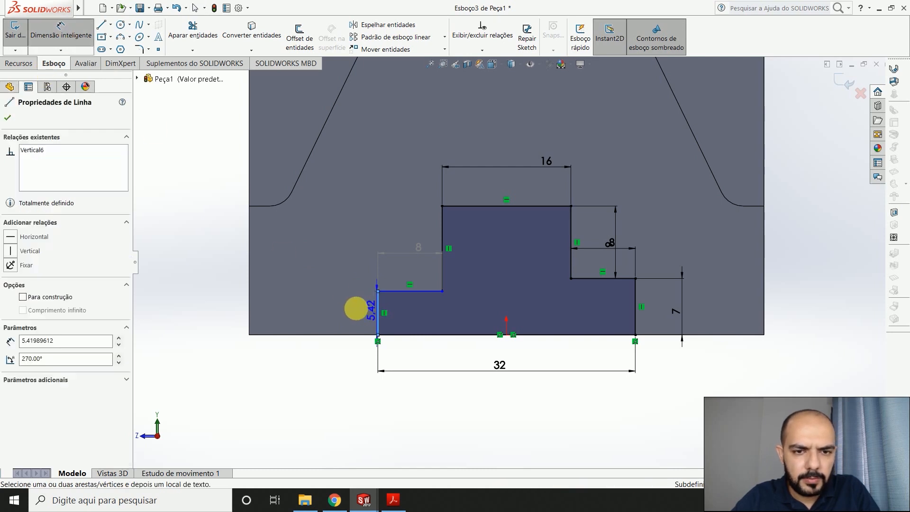
pyautogui.click(345, 307)
pyautogui.write('7')
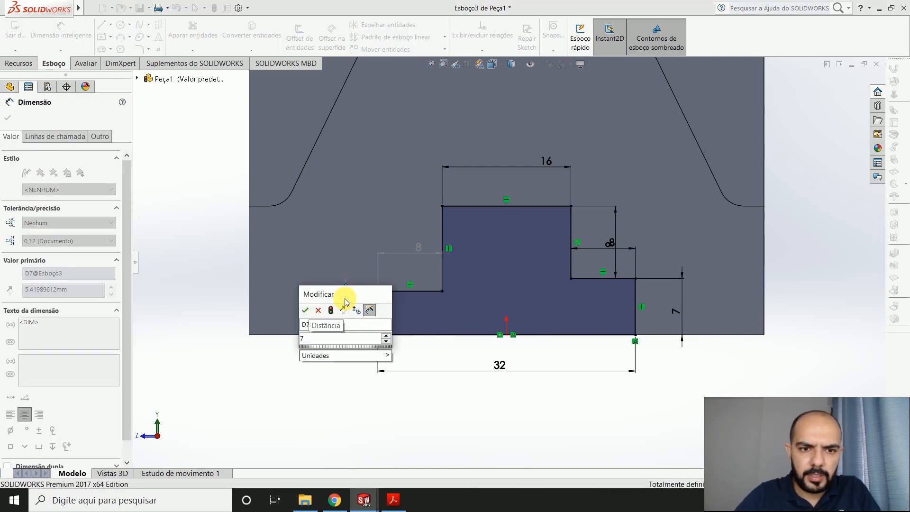
pyautogui.press('Return')
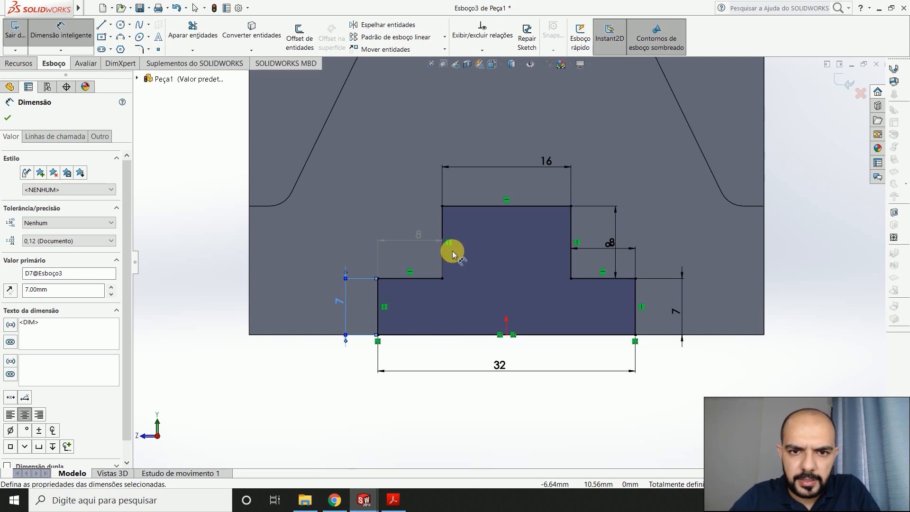
# Add a driven length dimension to the slot profile's upper left vertical line
pyautogui.click(437, 252)
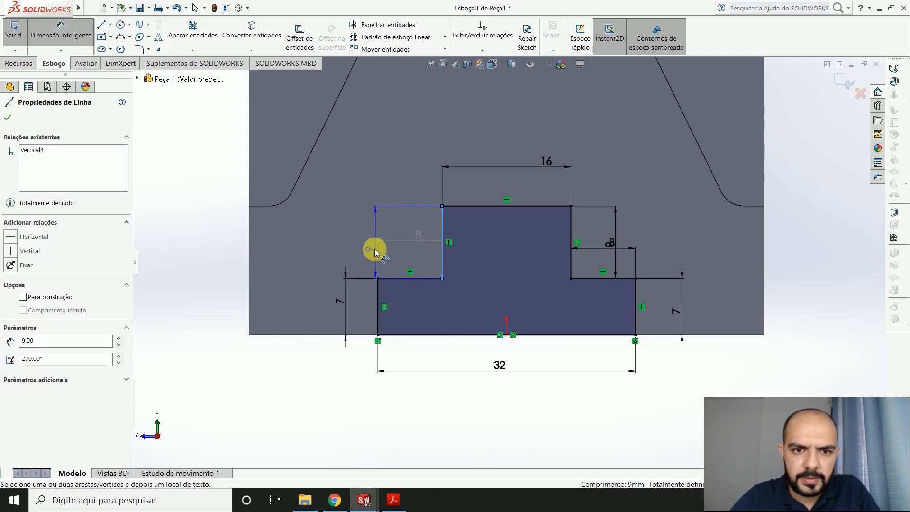
pyautogui.click(343, 246)
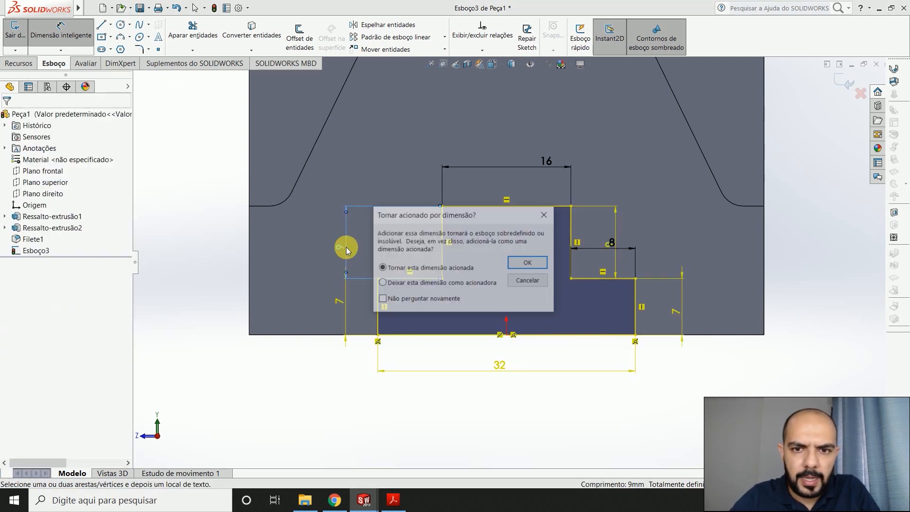
pyautogui.click(526, 262)
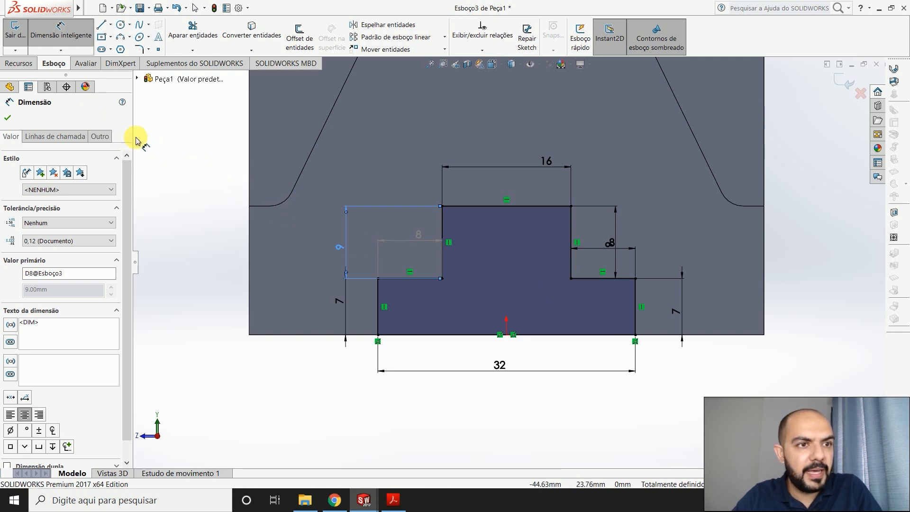
# Cut the stepped slot profile through the whole base with an extruded cut using the Passante (through all) end condition
pyautogui.click(18, 63)
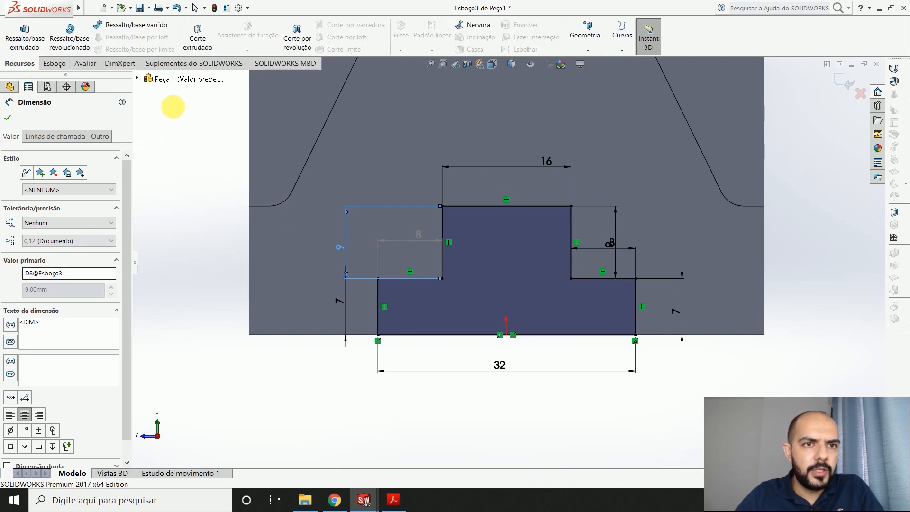
pyautogui.click(198, 34)
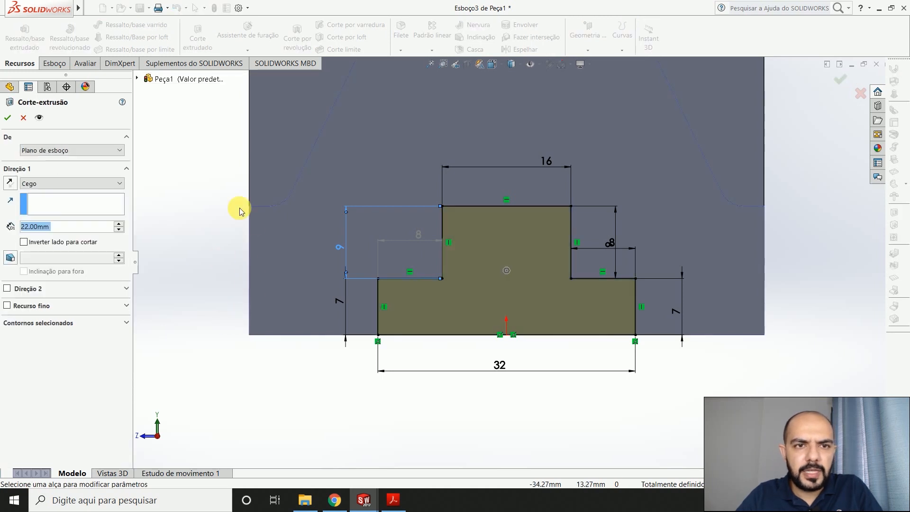
pyautogui.click(498, 65)
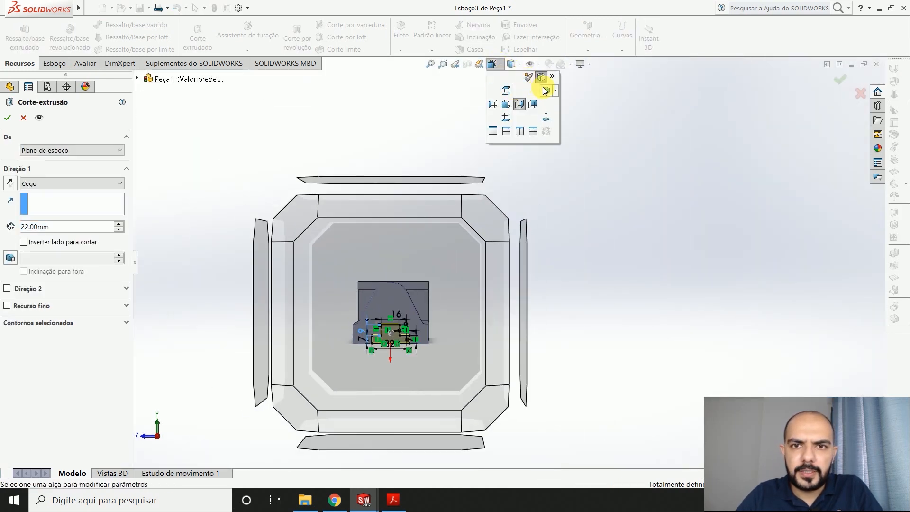
pyautogui.click(545, 97)
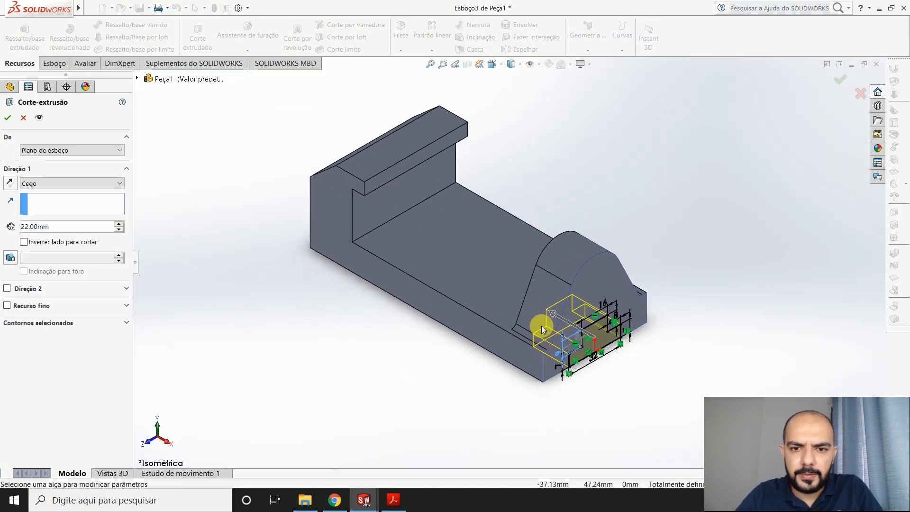
pyautogui.click(53, 180)
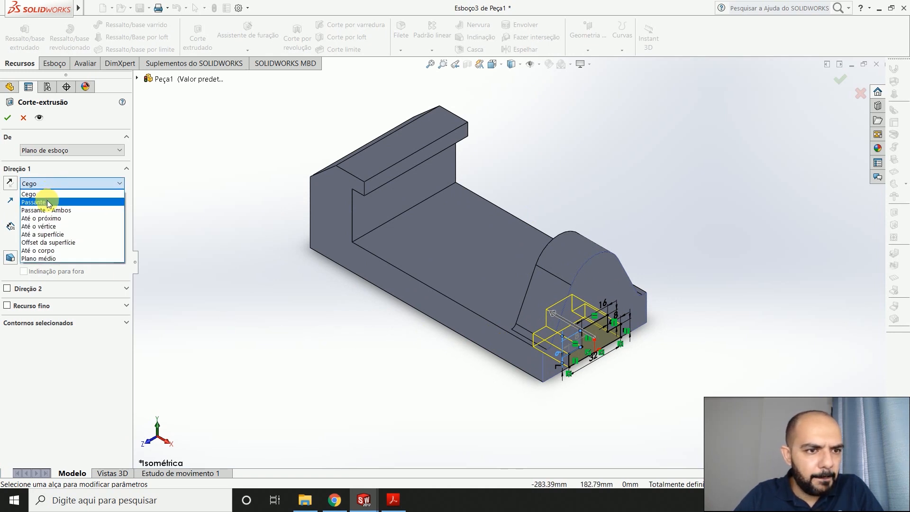
pyautogui.click(47, 202)
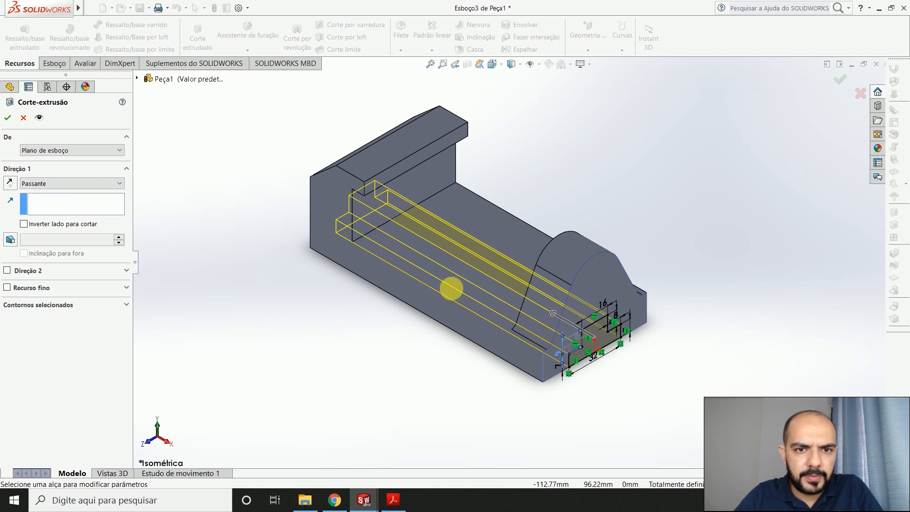
pyautogui.click(8, 119)
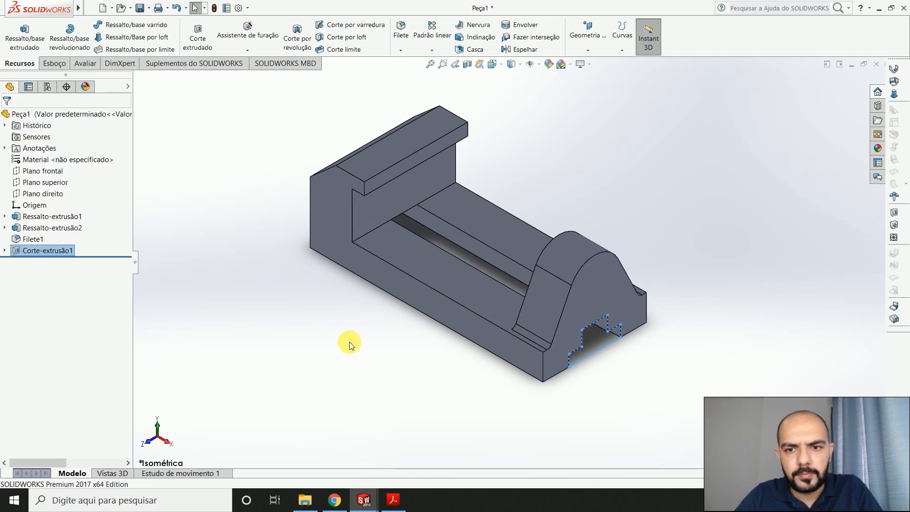
# Start a Hole Wizard tapped hole on the arched end's outer face, positioned at the centre of the arch's arc
pyautogui.moveTo(621, 394); pyautogui.dragTo(626, 325, button='middle')
pyautogui.hotkey('alt', 'Tab')
pyautogui.scroll(1, 625, 263)
pyautogui.scroll(5, 626, 263)
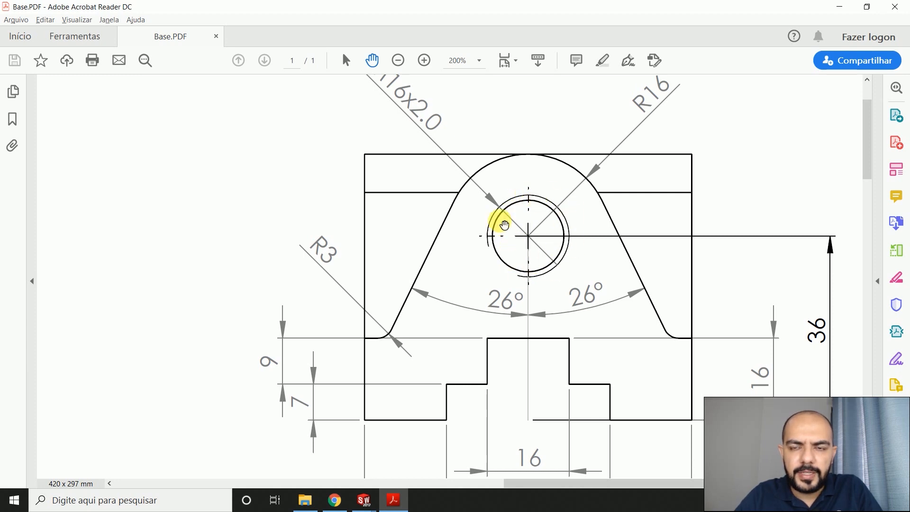
pyautogui.hotkey('alt', 'Tab')
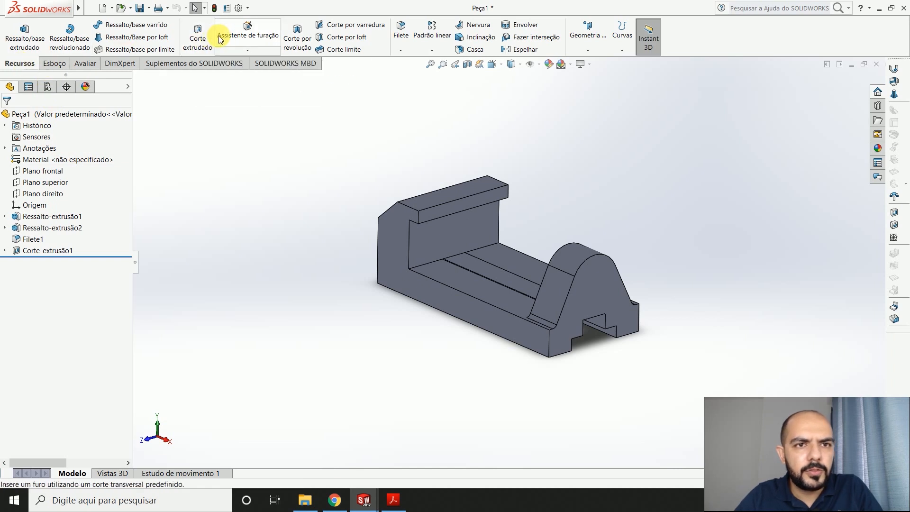
pyautogui.click(243, 32)
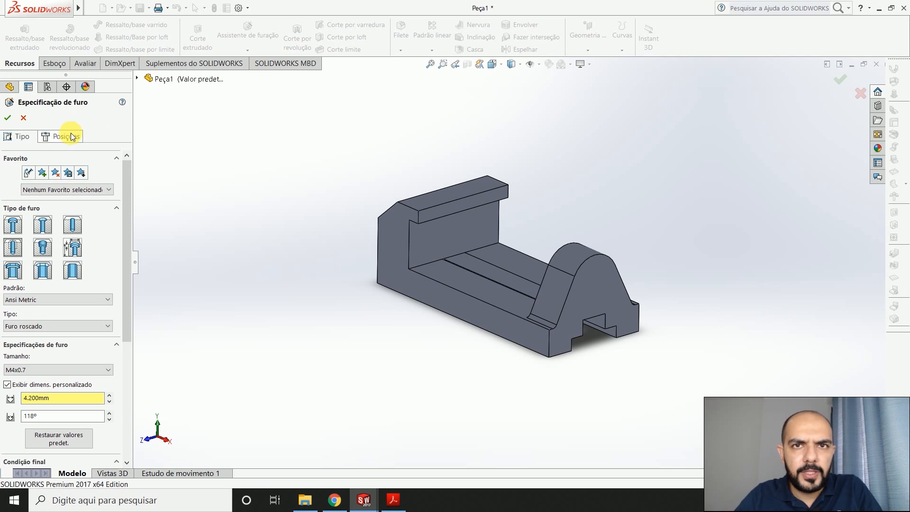
pyautogui.click(58, 138)
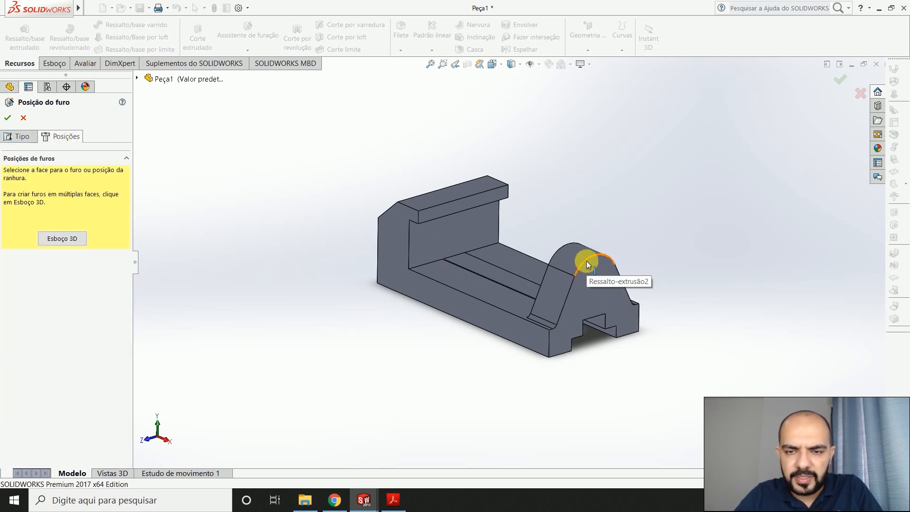
pyautogui.click(601, 283)
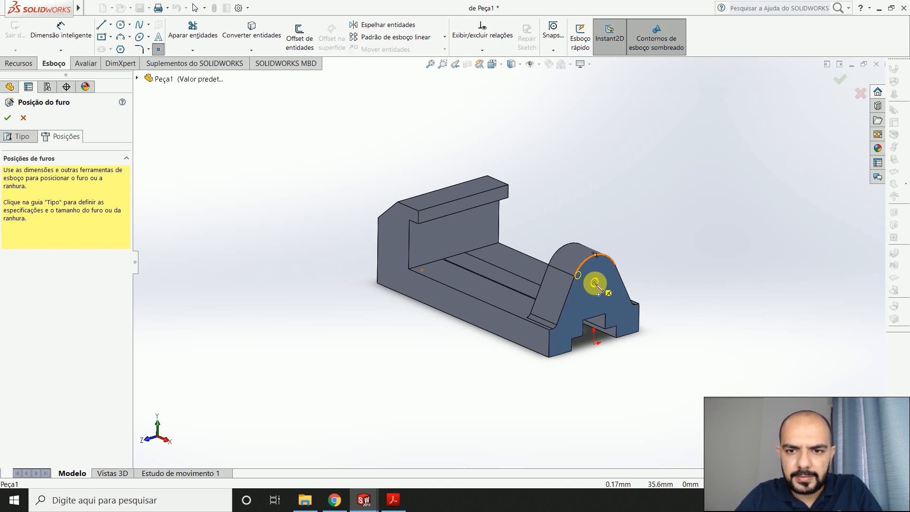
pyautogui.click(595, 283)
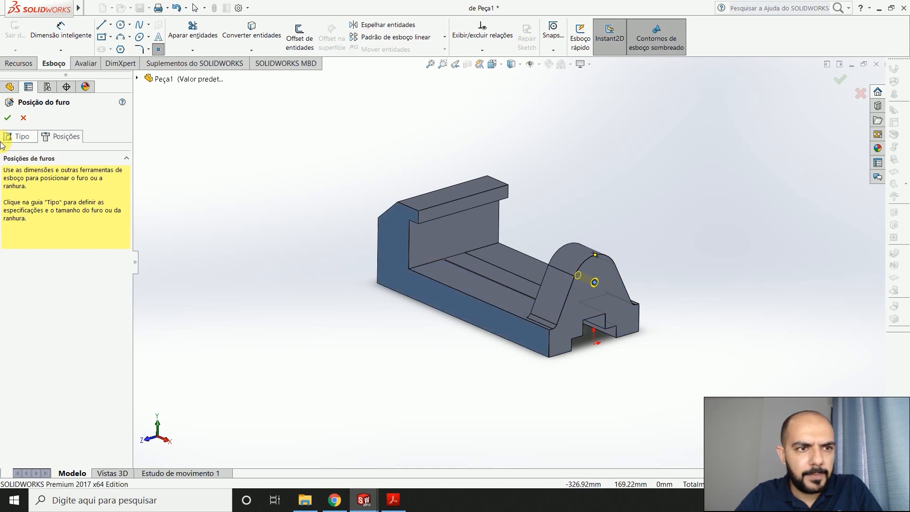
# Set the tapped hole's size to M16x2.0, matching the thread callout in the Base.PDF drawing
pyautogui.click(18, 138)
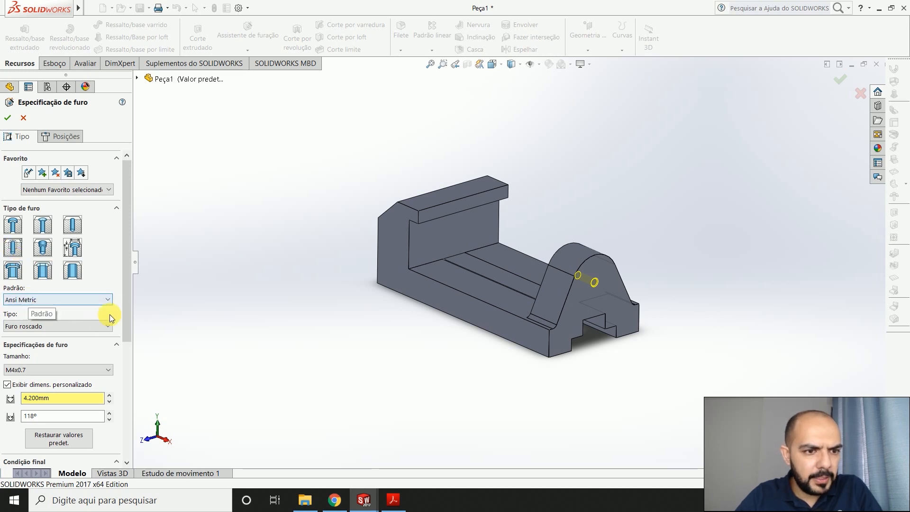
pyautogui.moveTo(125, 308); pyautogui.dragTo(126, 339)
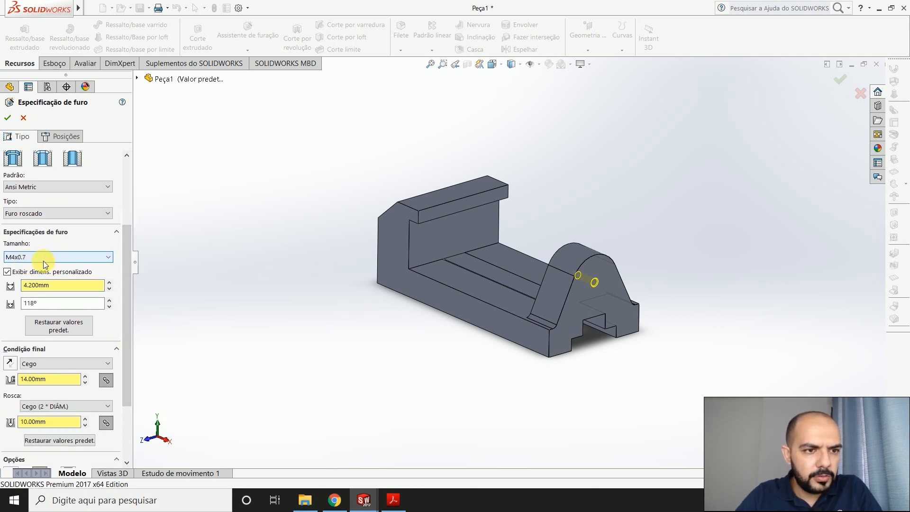
pyautogui.hotkey('alt', 'Tab')
pyautogui.scroll(2, 412, 169)
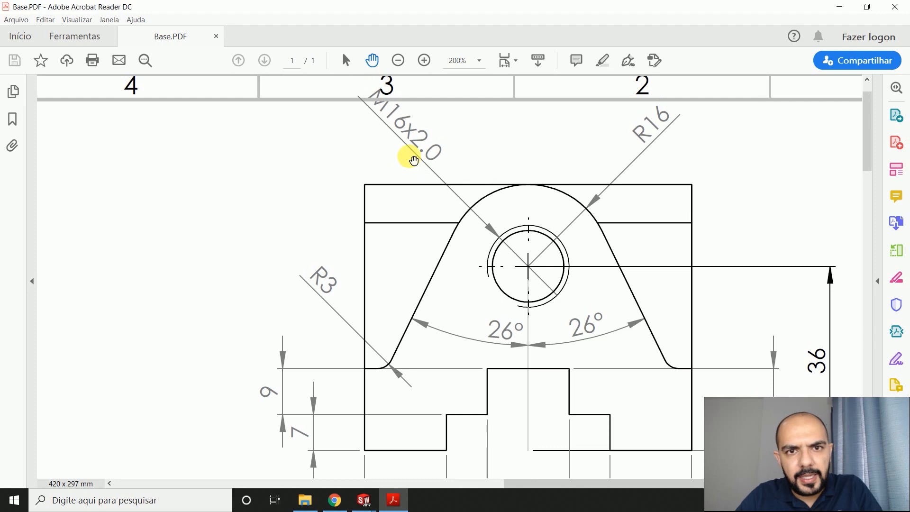
pyautogui.hotkey('alt', 'Tab')
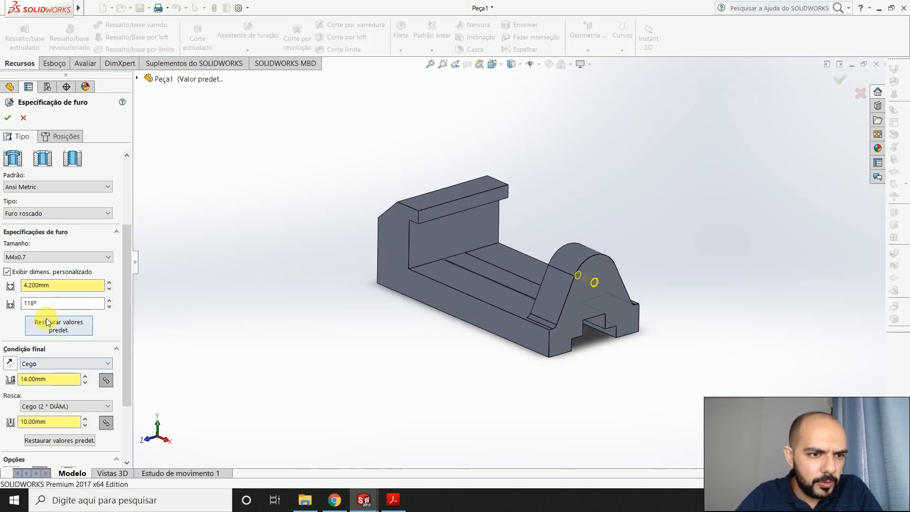
pyautogui.click(50, 255)
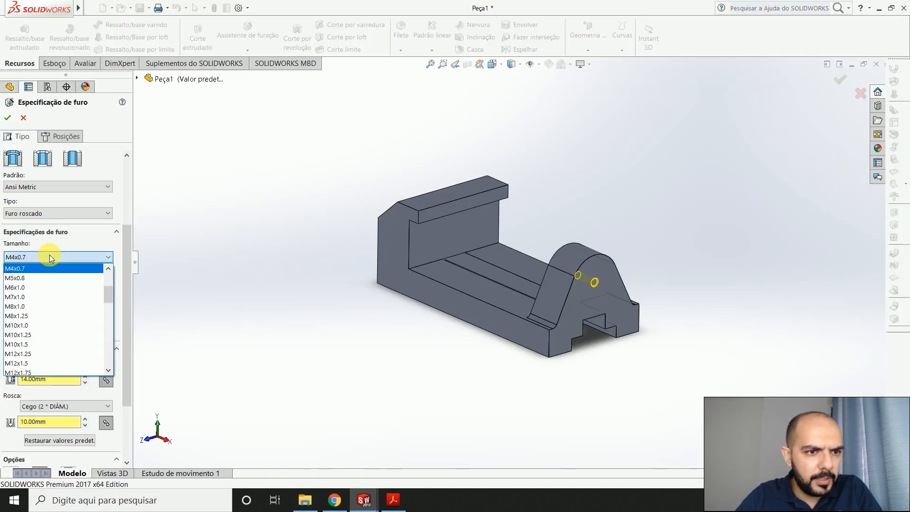
pyautogui.scroll(-2, 63, 319)
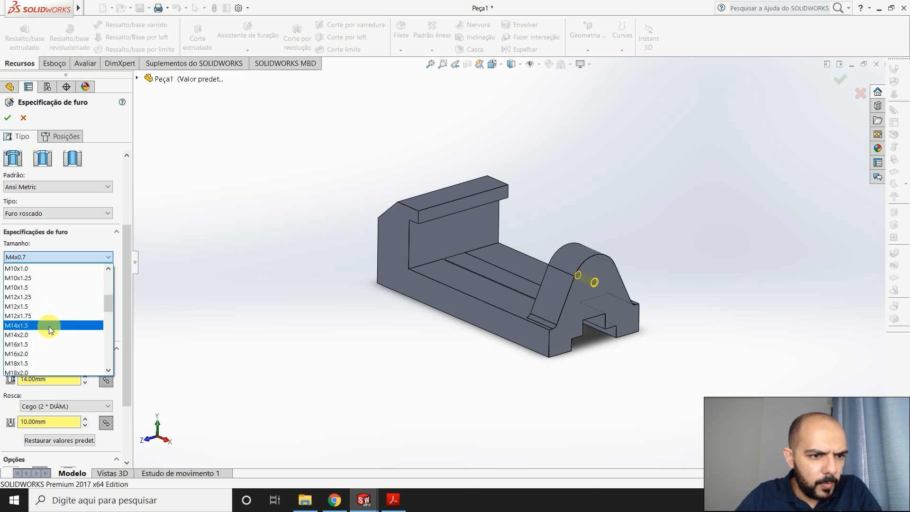
pyautogui.click(42, 354)
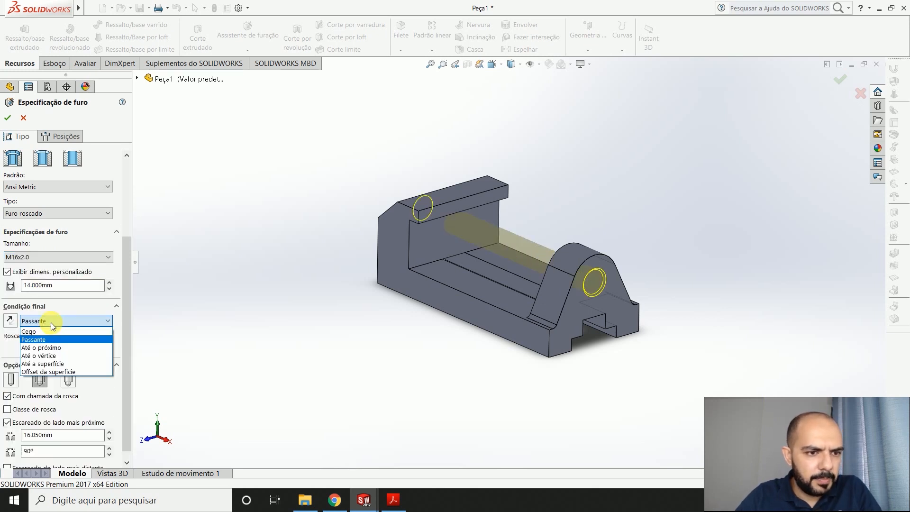
# Set the hole's end condition to Até o próximo (up to next) with cosmetic thread representation, and create the hole
pyautogui.click(53, 348)
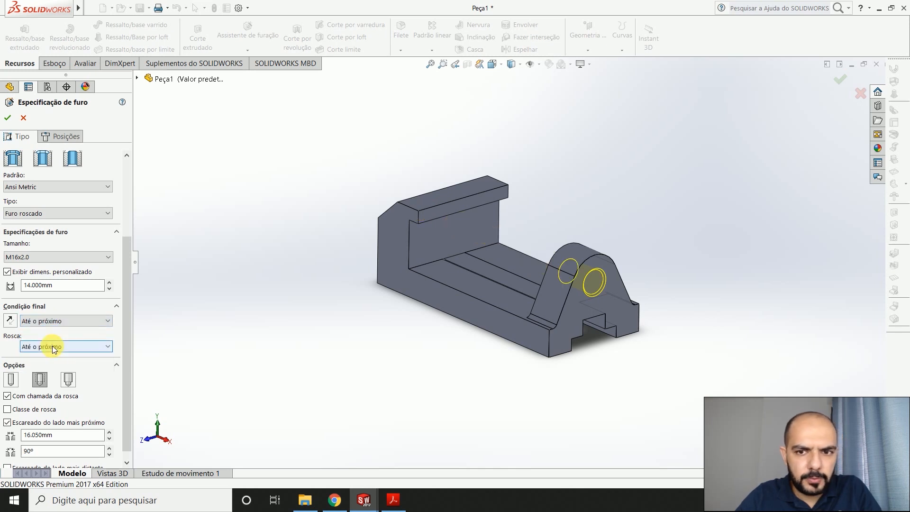
pyautogui.scroll(-1, 48, 383)
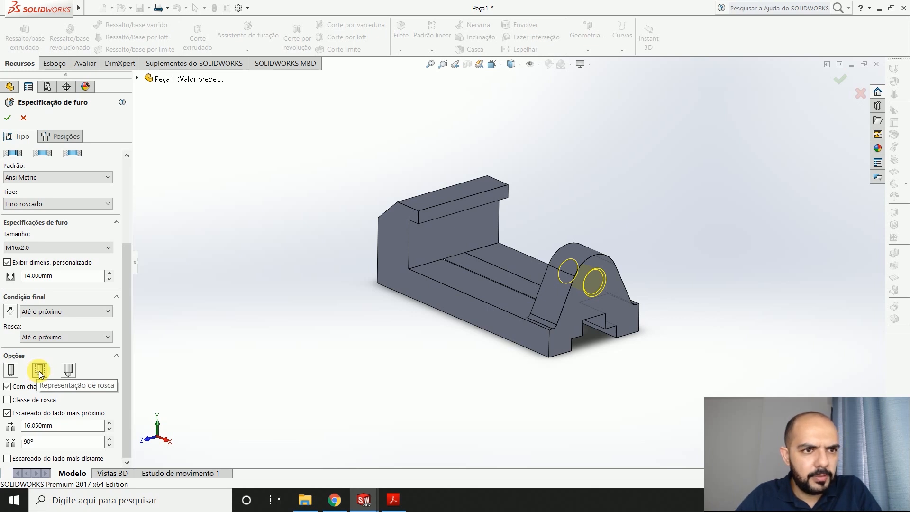
pyautogui.click(41, 374)
pyautogui.click(7, 118)
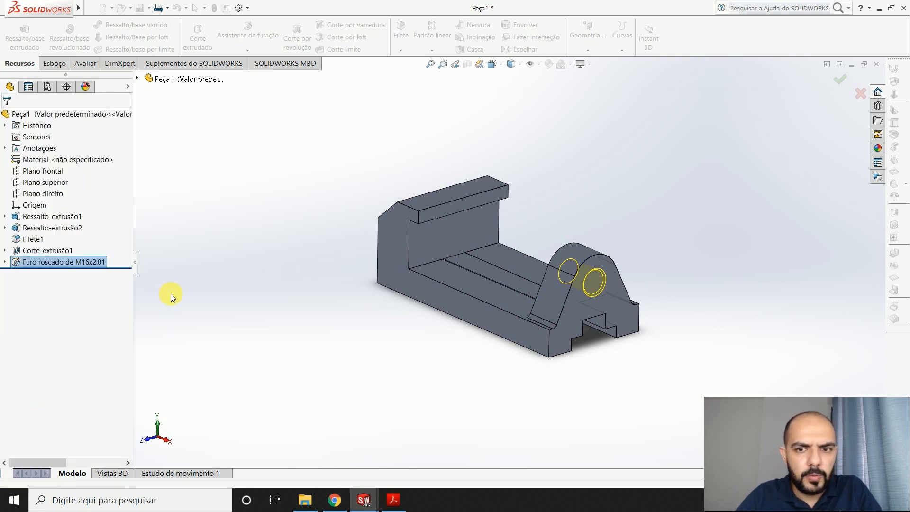
pyautogui.click(581, 410)
# Start another Hole Wizard feature and place four hole points on the base's underside, two on each side of the slot
pyautogui.moveTo(581, 409)
pyautogui.mouseDown(button='middle')
pyautogui.moveTo(564, 382)
pyautogui.moveTo(562, 395)
pyautogui.moveTo(594, 419)
pyautogui.mouseUp(button='middle')
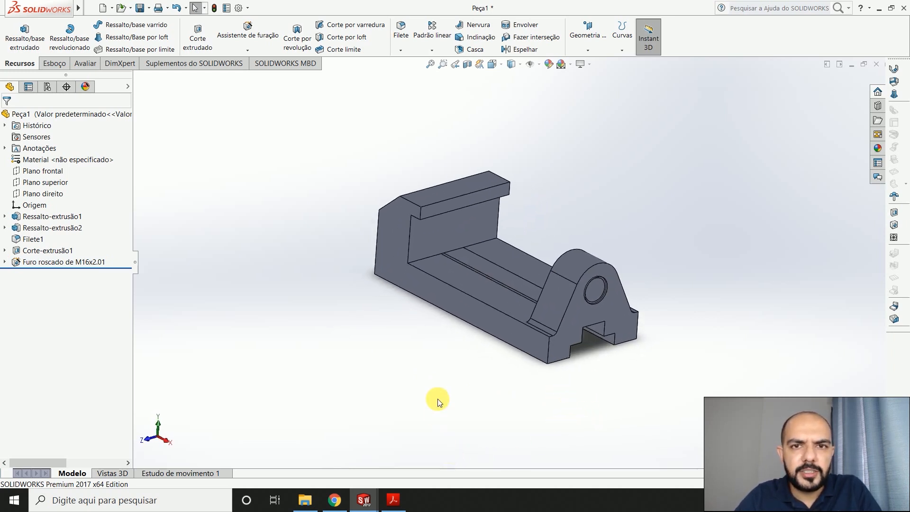
pyautogui.moveTo(459, 349); pyautogui.dragTo(451, 283, button='middle')
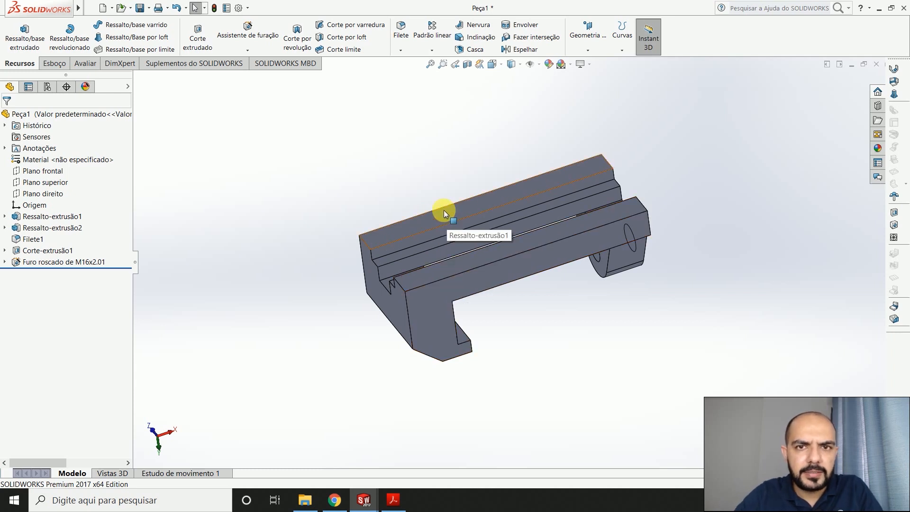
pyautogui.click(247, 29)
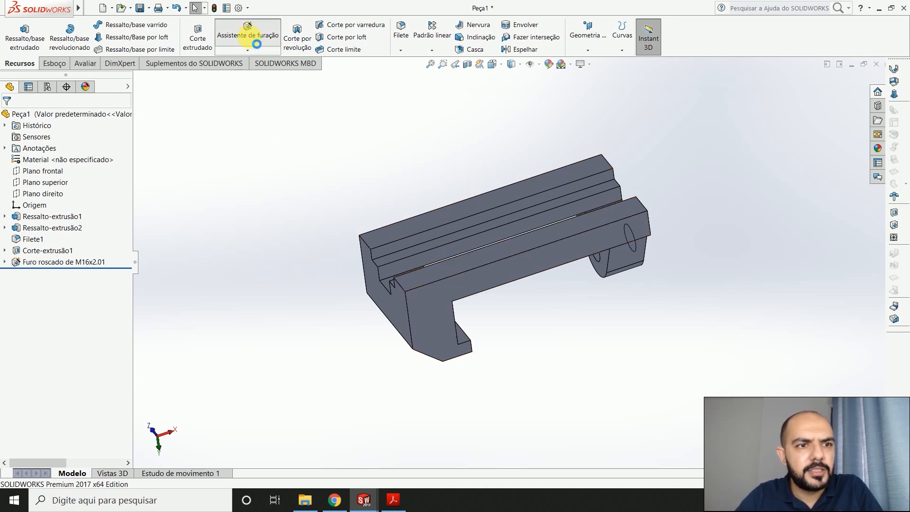
pyautogui.click(66, 141)
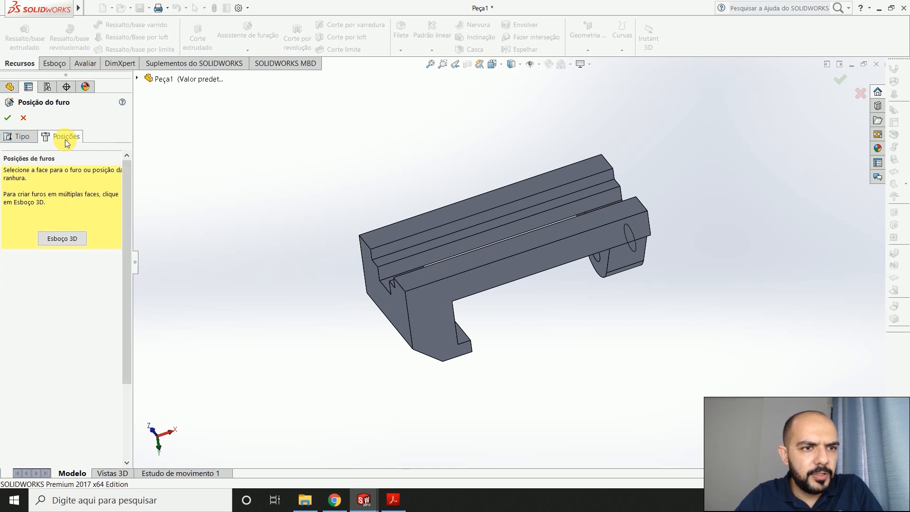
pyautogui.click(481, 206)
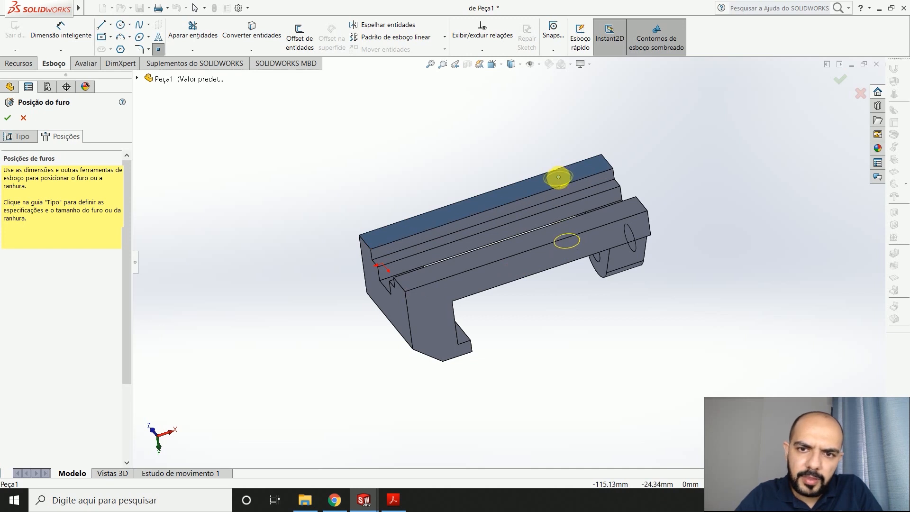
pyautogui.click(558, 177)
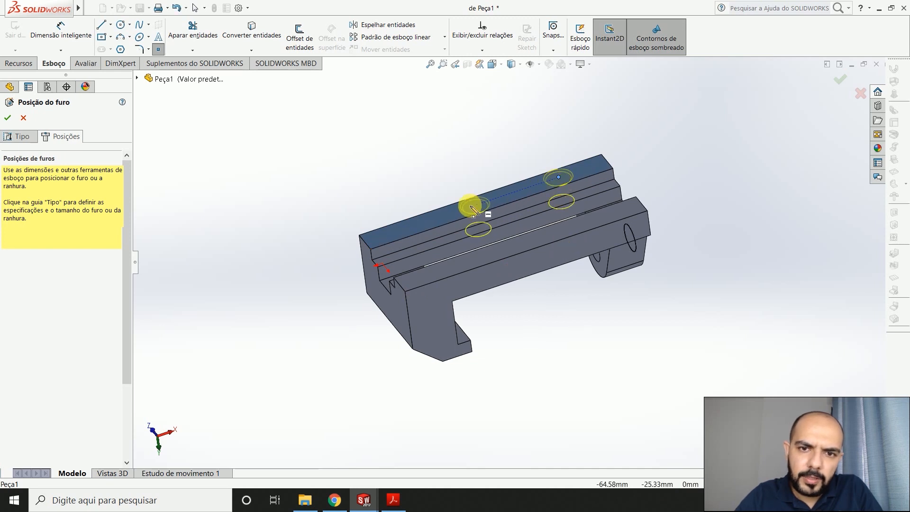
pyautogui.click(429, 217)
pyautogui.click(453, 266)
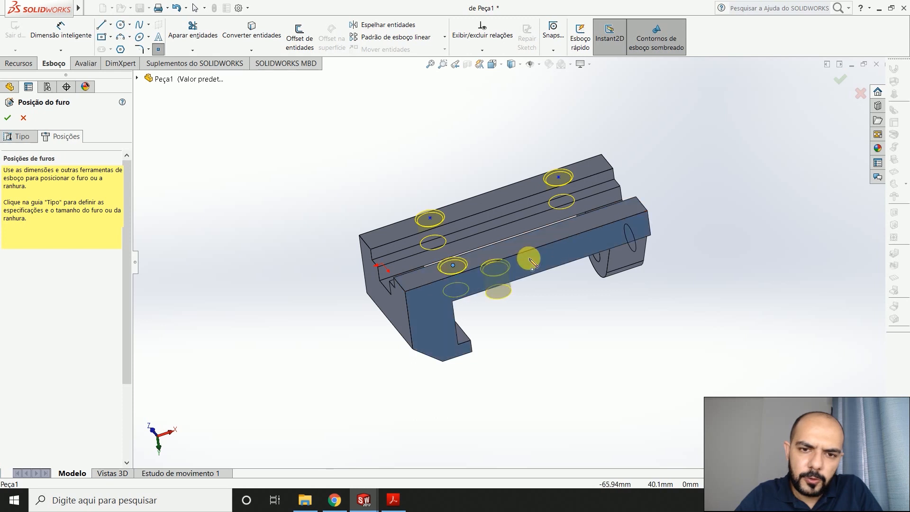
pyautogui.click(582, 222)
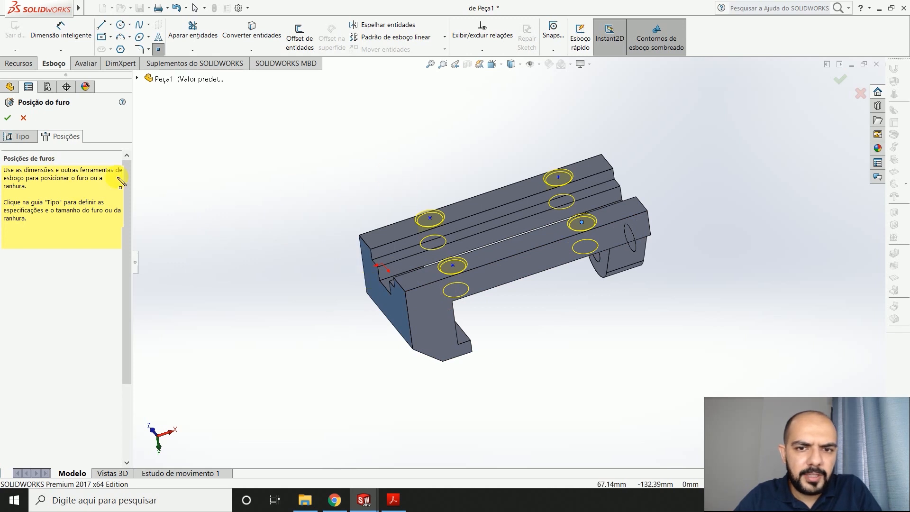
# Dimension the spacing between the two hole points on one underside rail to 72 mm, following the Base.PDF bottom view
pyautogui.click(72, 30)
pyautogui.hotkey('alt', 'Tab')
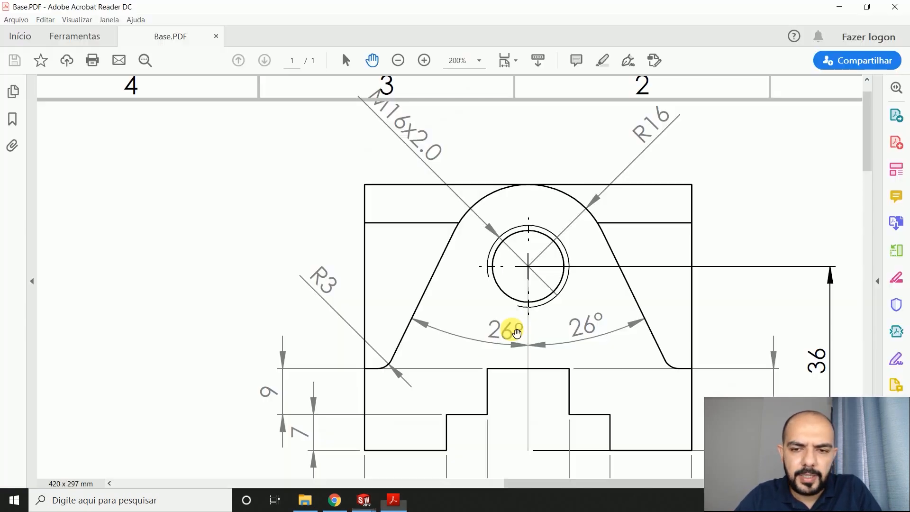
pyautogui.keyDown('ctrl'); pyautogui.scroll(-4, 485, 349); pyautogui.keyUp('ctrl')
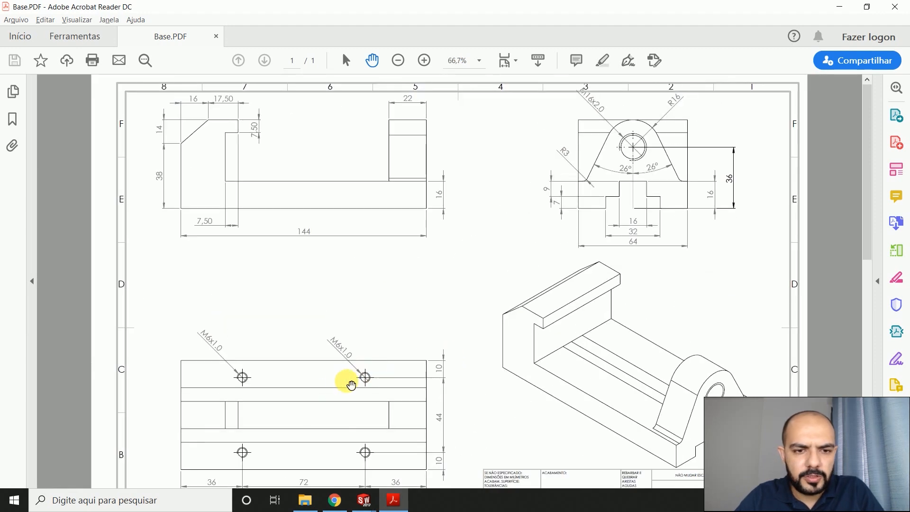
pyautogui.scroll(-1, 320, 416)
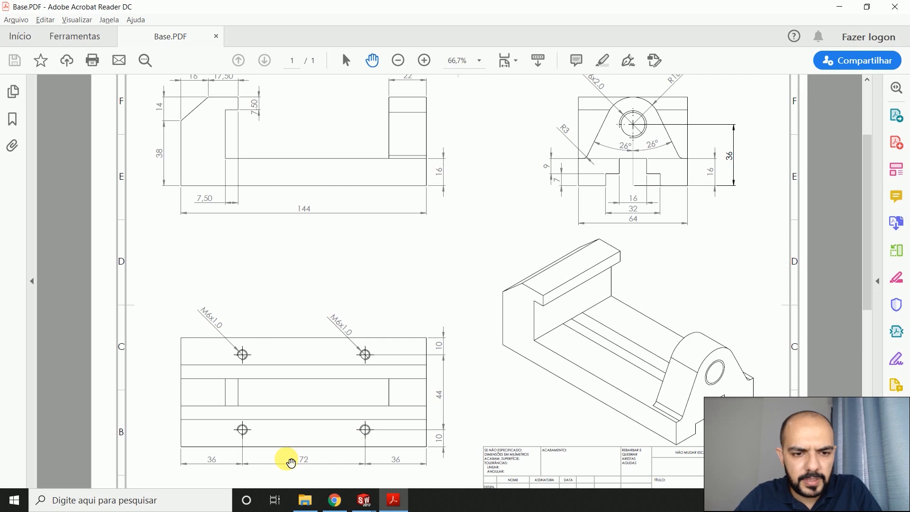
pyautogui.hotkey('alt', 'Tab')
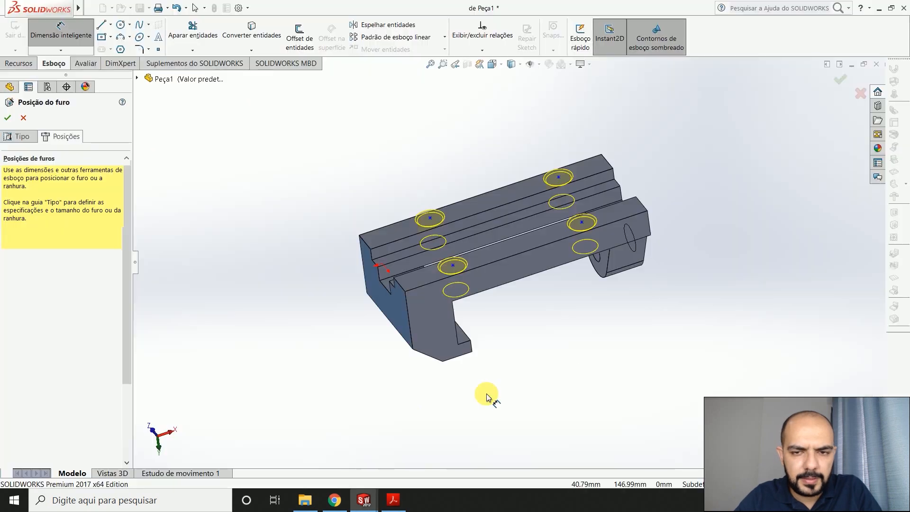
pyautogui.click(452, 265)
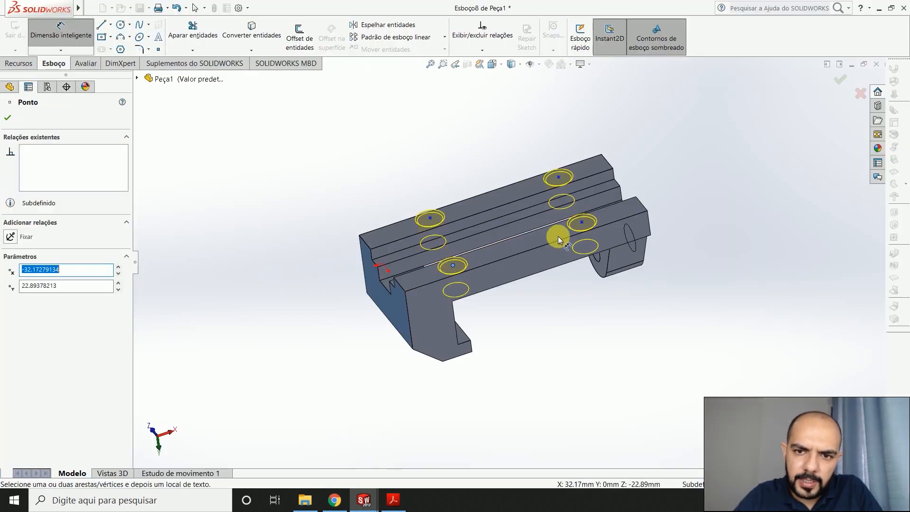
pyautogui.click(582, 223)
pyautogui.click(578, 305)
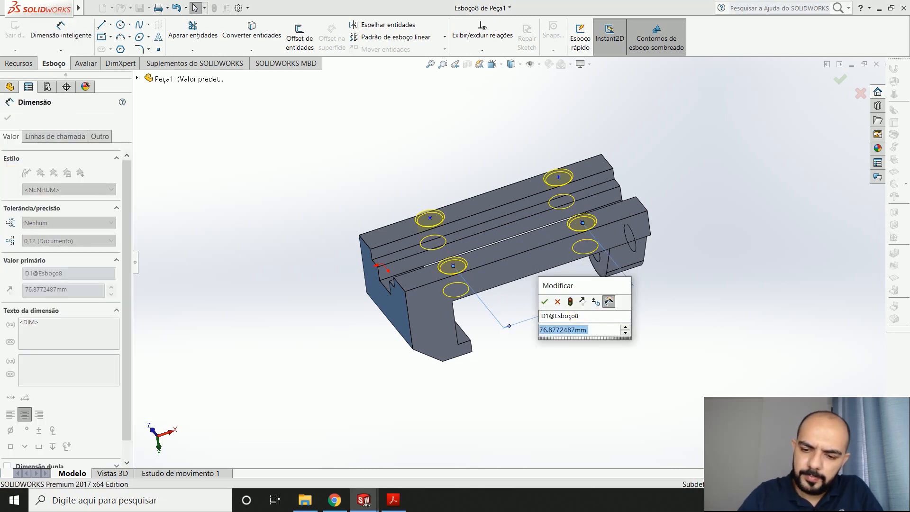
pyautogui.write('7')
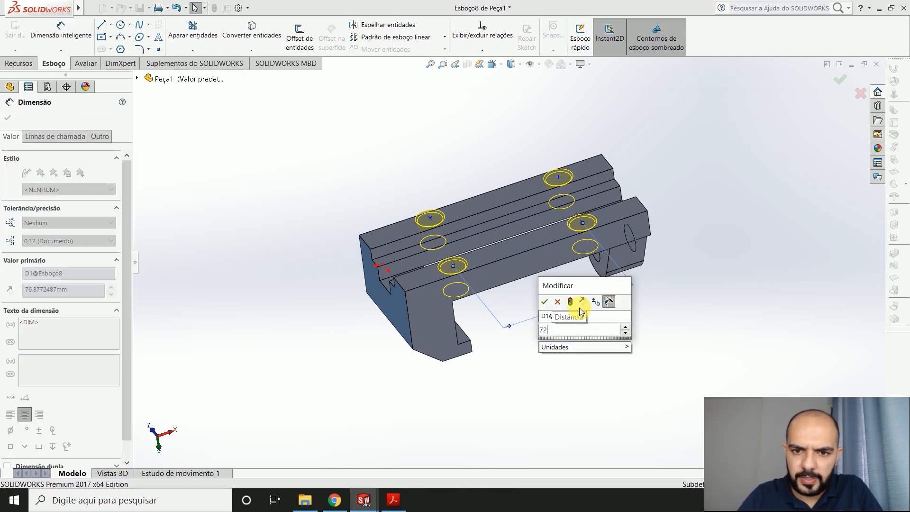
pyautogui.write('2')
pyautogui.press('Return')
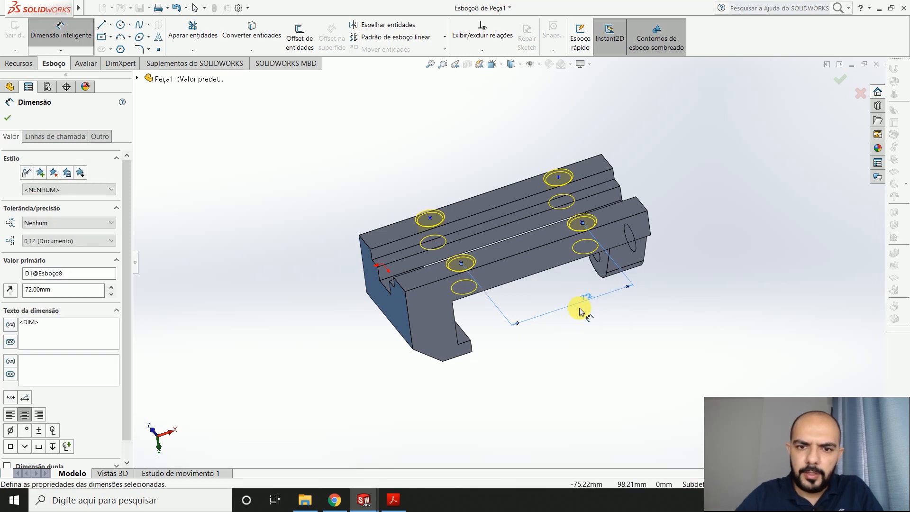
# Dimension the first hole point on the dimensioned rail 36 mm from the base's near end edge, following Base.PDF
pyautogui.scroll(-5, 467, 287)
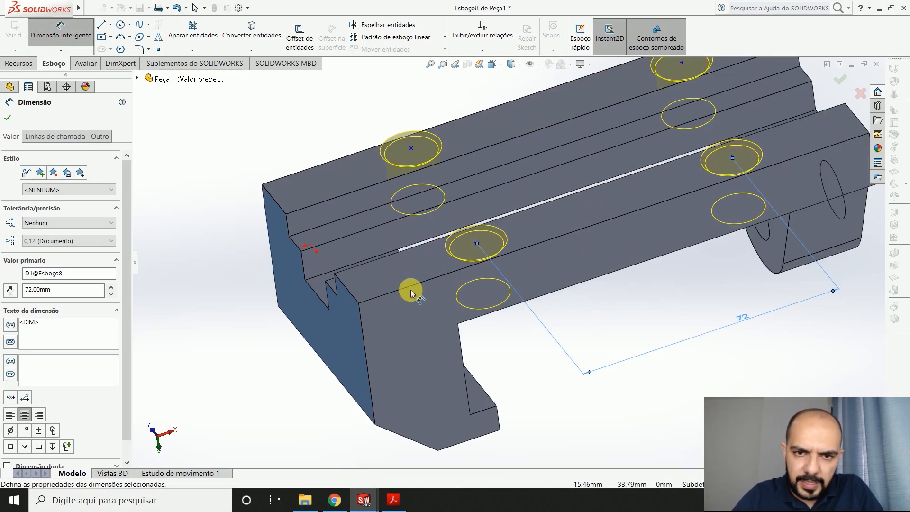
pyautogui.press('Escape')
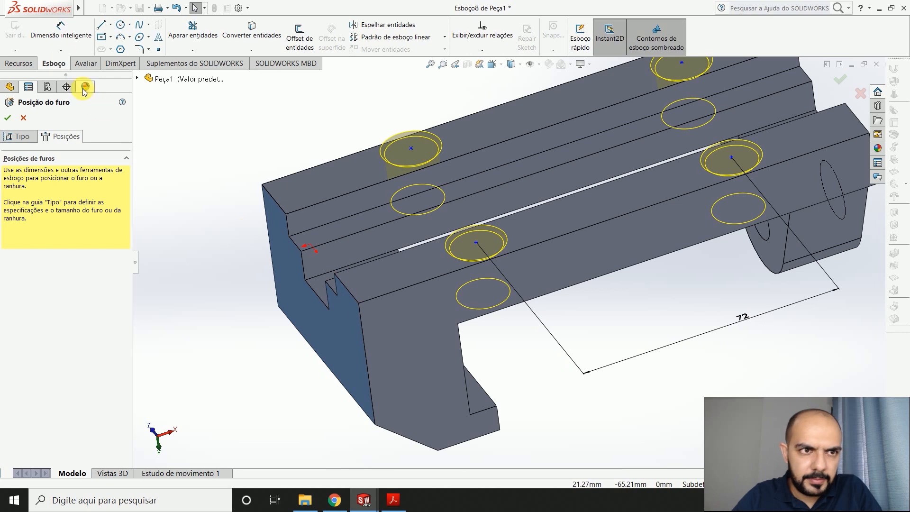
pyautogui.click(351, 294)
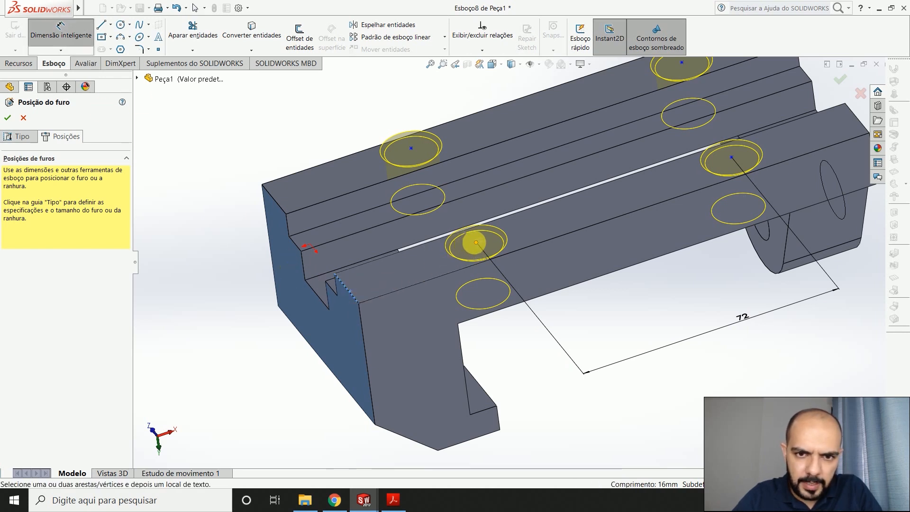
pyautogui.click(476, 243)
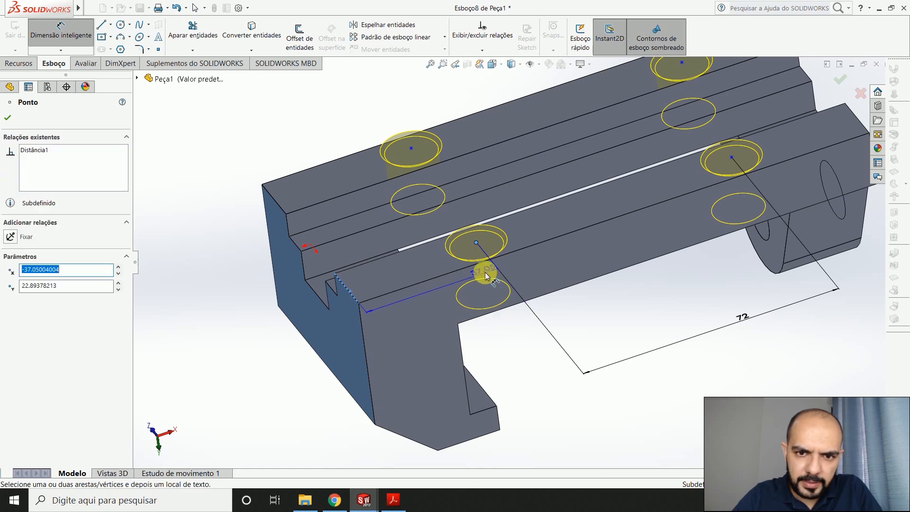
pyautogui.click(518, 386)
pyautogui.hotkey('alt', 'Tab')
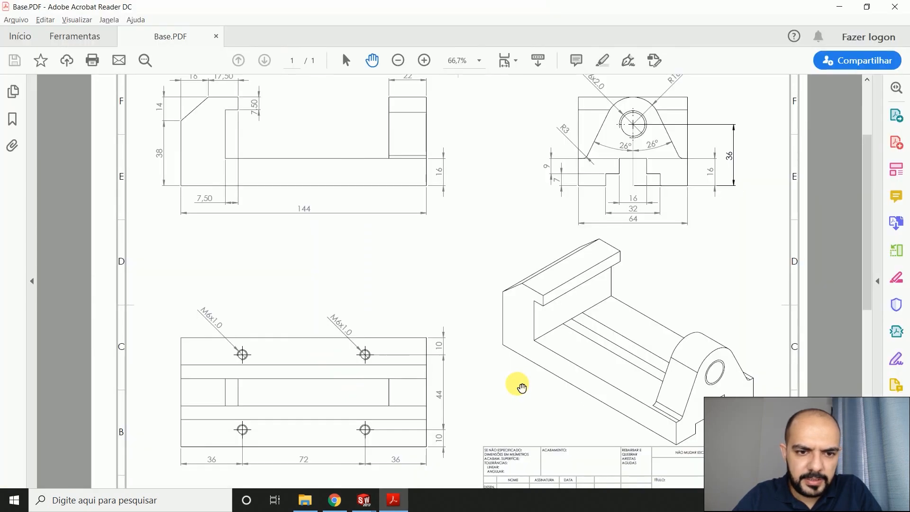
pyautogui.hotkey('alt', 'Tab')
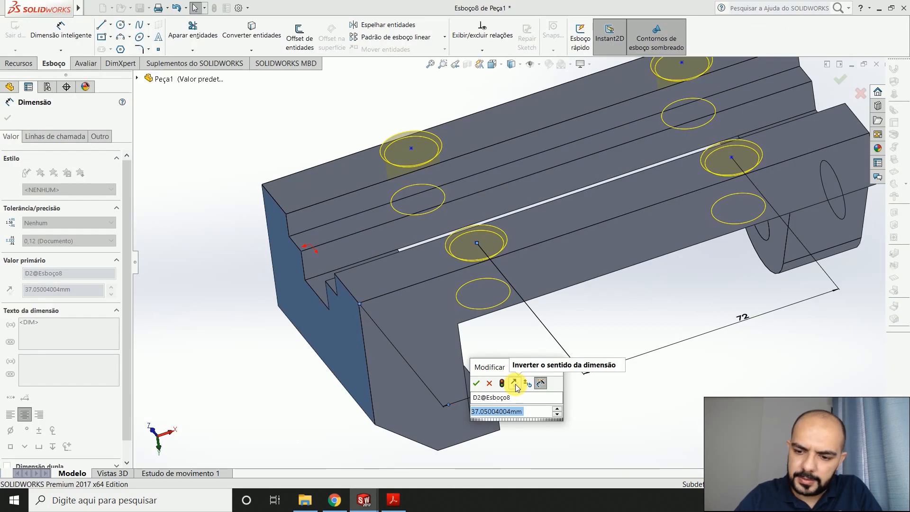
pyautogui.write('36')
pyautogui.press('Return')
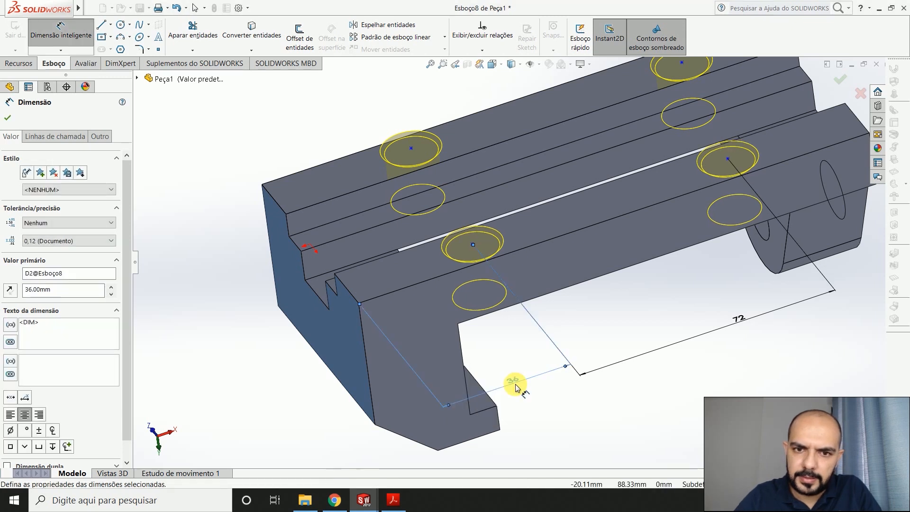
# Dimension the second hole point on the same rail 36 mm from the base's opposite end edge
pyautogui.scroll(-2, 769, 206)
pyautogui.scroll(2, 770, 207)
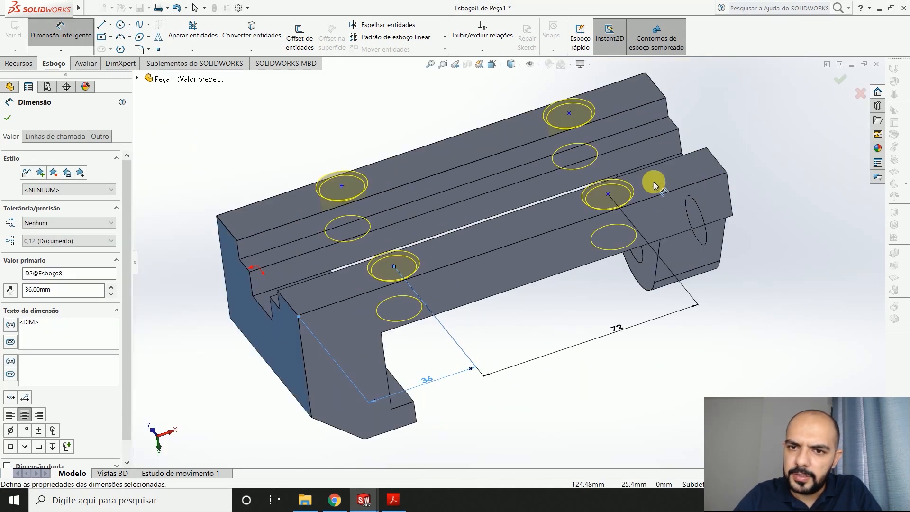
pyautogui.click(719, 164)
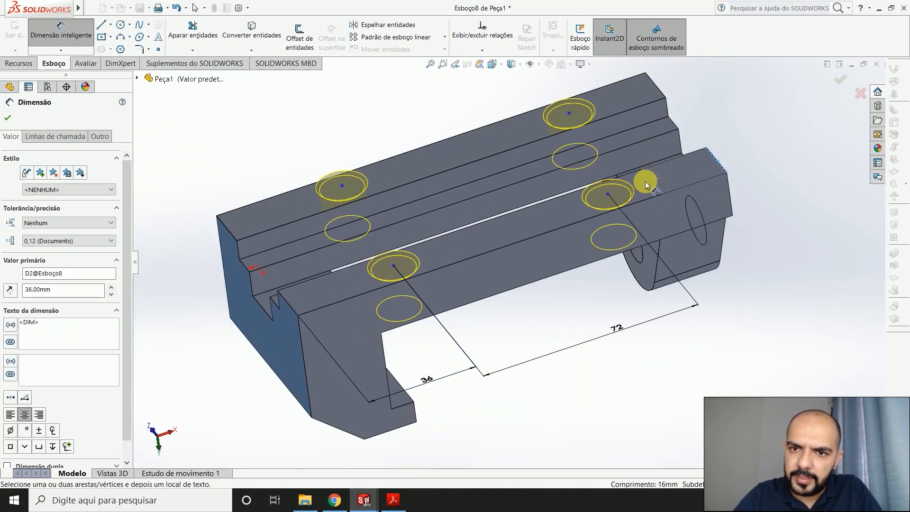
pyautogui.click(609, 195)
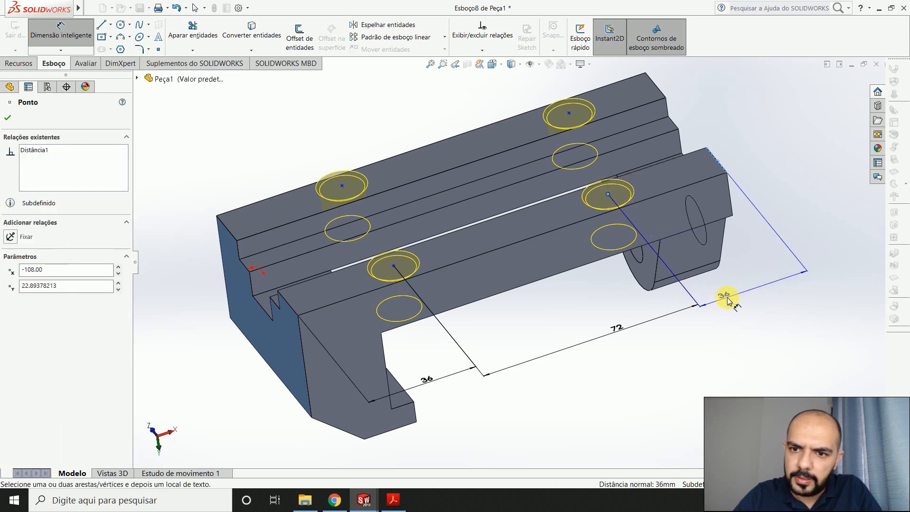
pyautogui.click(727, 298)
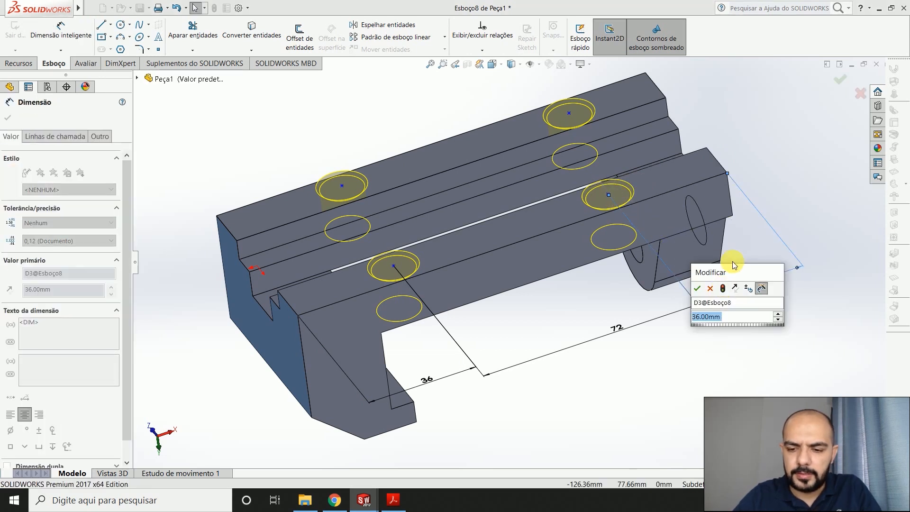
pyautogui.press('Return')
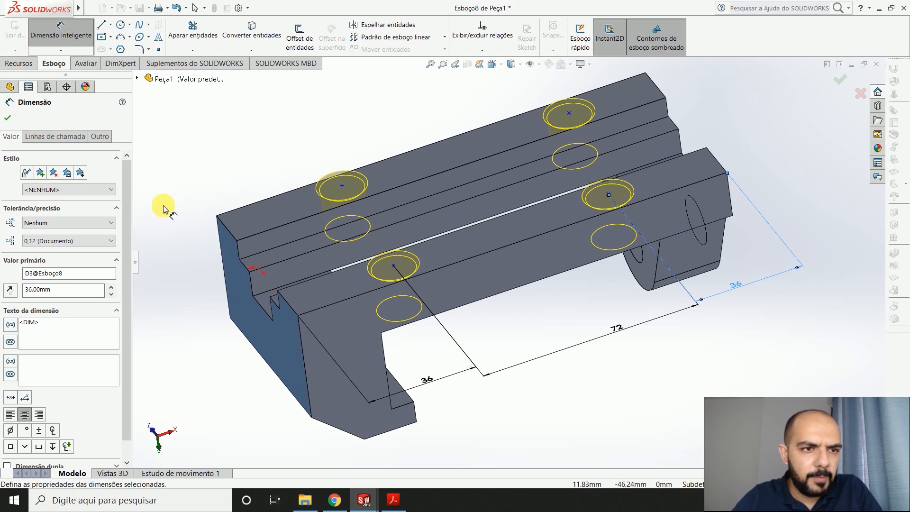
pyautogui.press('Escape')
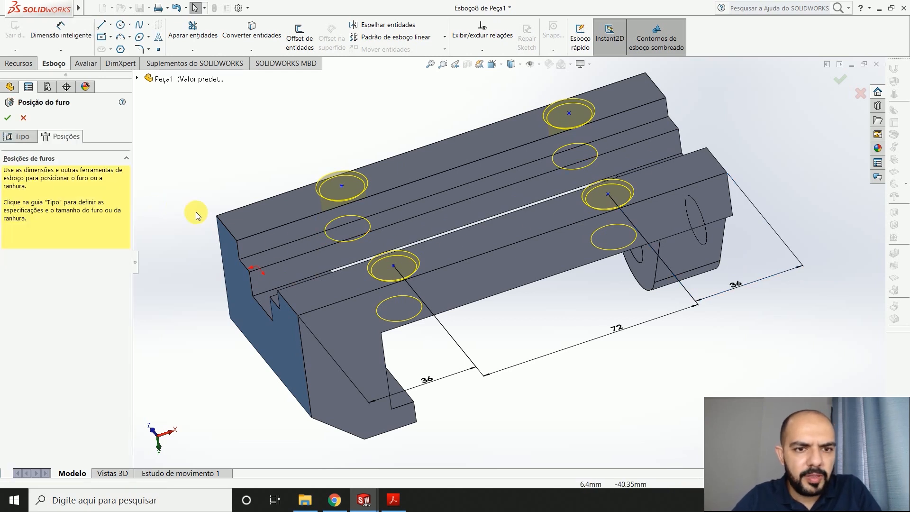
# Add a Vertical relation between each pair of hole points facing each other across the slot
pyautogui.click(393, 266)
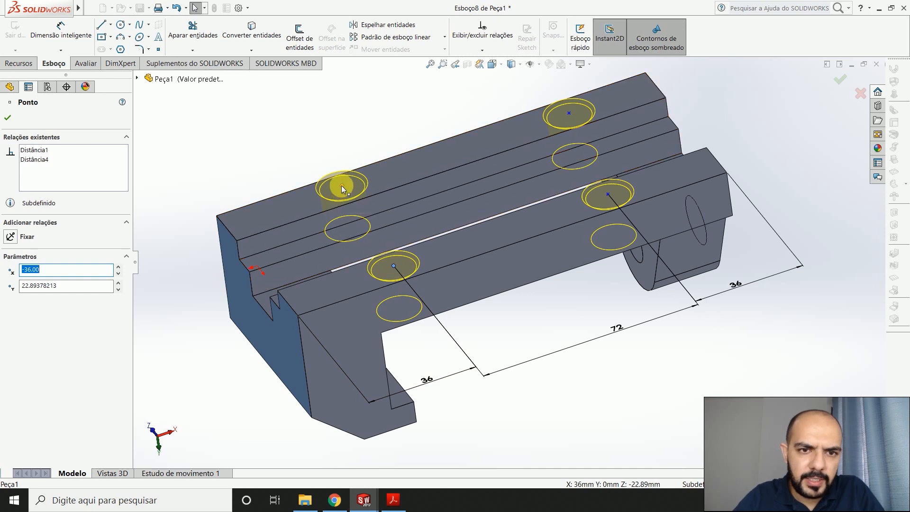
pyautogui.keyDown('ctrl'); pyautogui.click(341, 186); pyautogui.keyUp('ctrl')
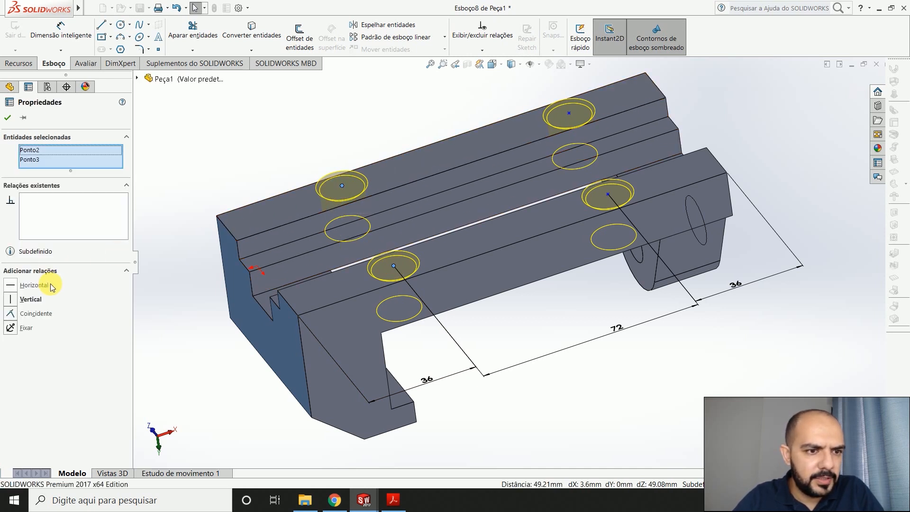
pyautogui.click(12, 301)
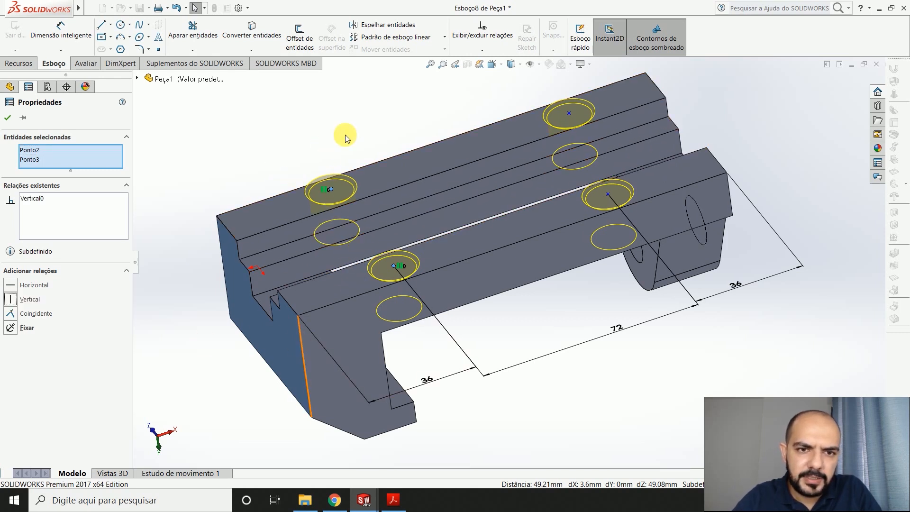
pyautogui.press('Escape')
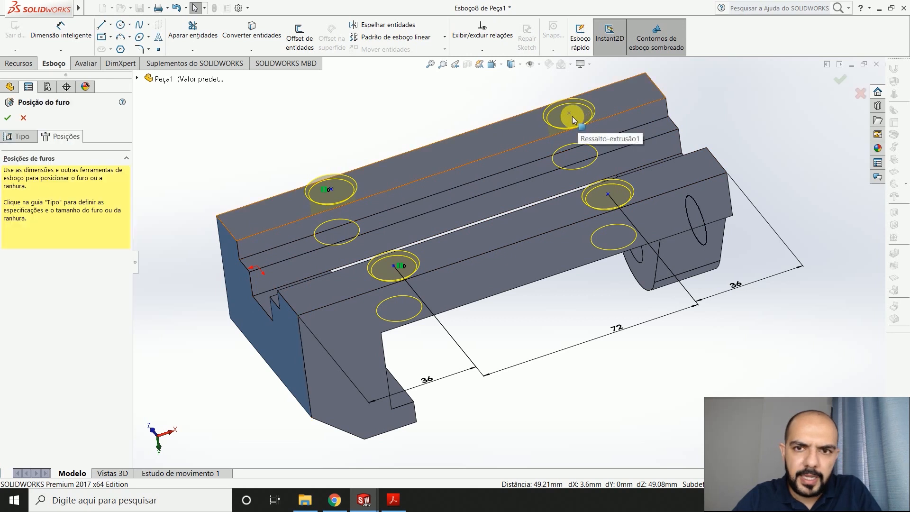
pyautogui.click(570, 113)
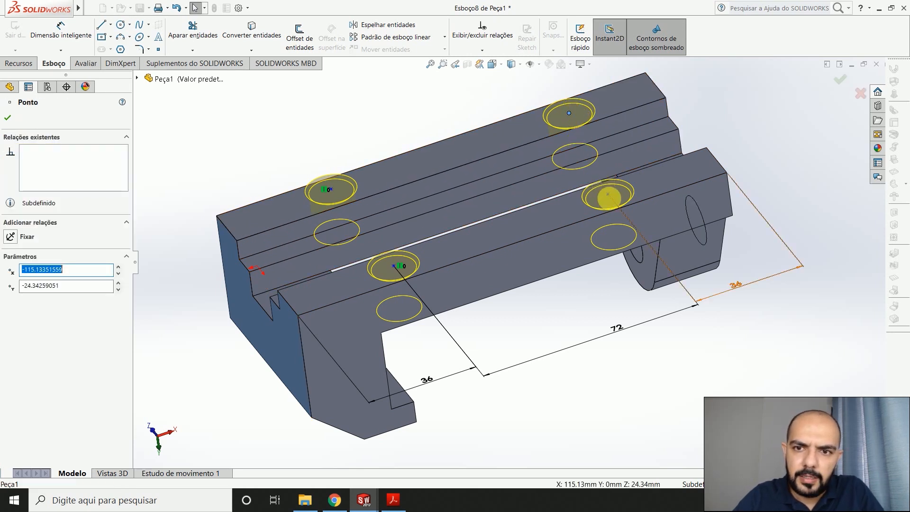
pyautogui.keyDown('ctrl'); pyautogui.click(608, 193); pyautogui.keyUp('ctrl')
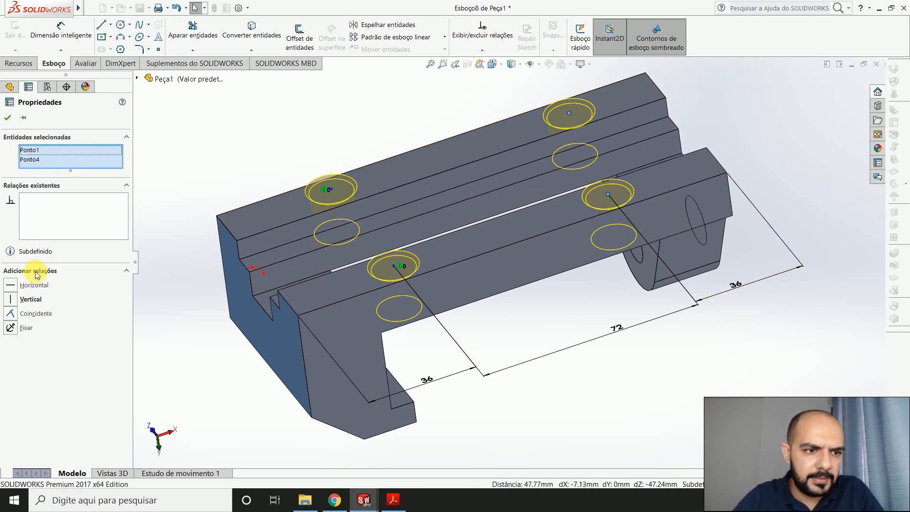
pyautogui.click(11, 299)
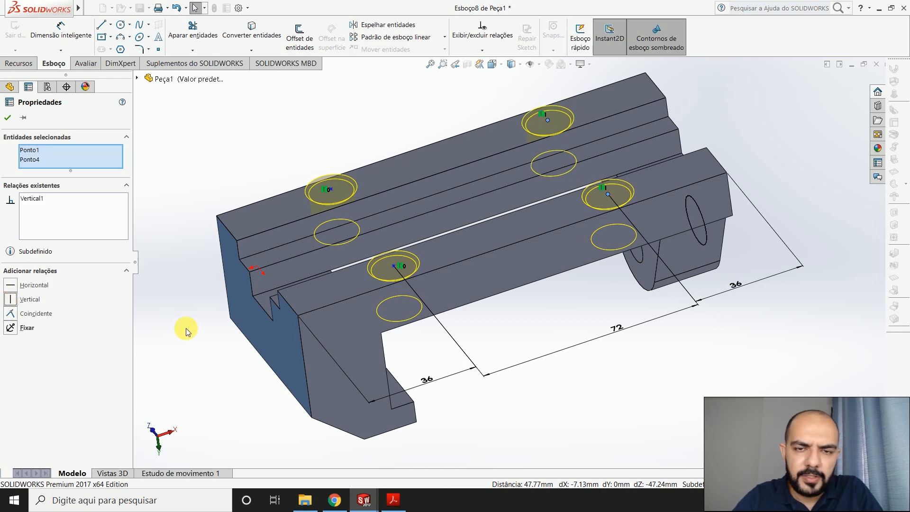
# Check the hole offset in Base.PDF and dimension the first hole point 10 mm from the rail's long outer edge
pyautogui.hotkey('alt', 'Tab')
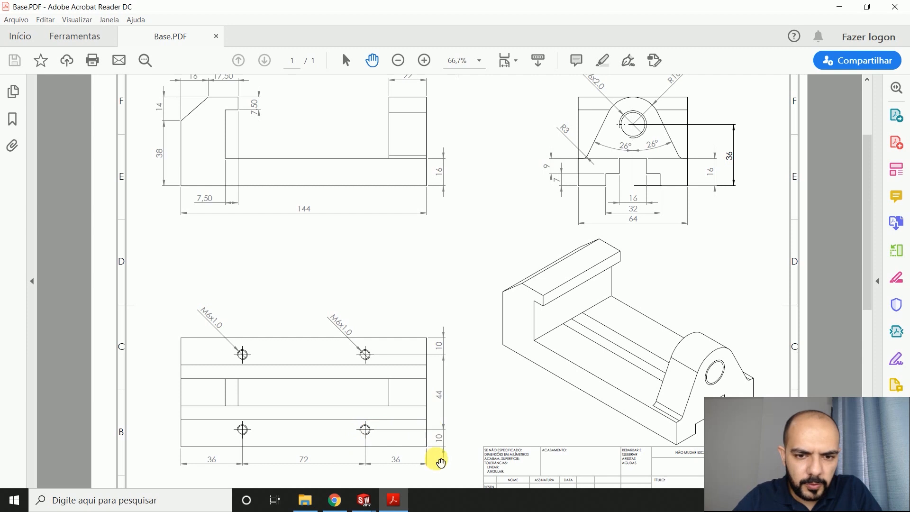
pyautogui.hotkey('alt', 'Tab')
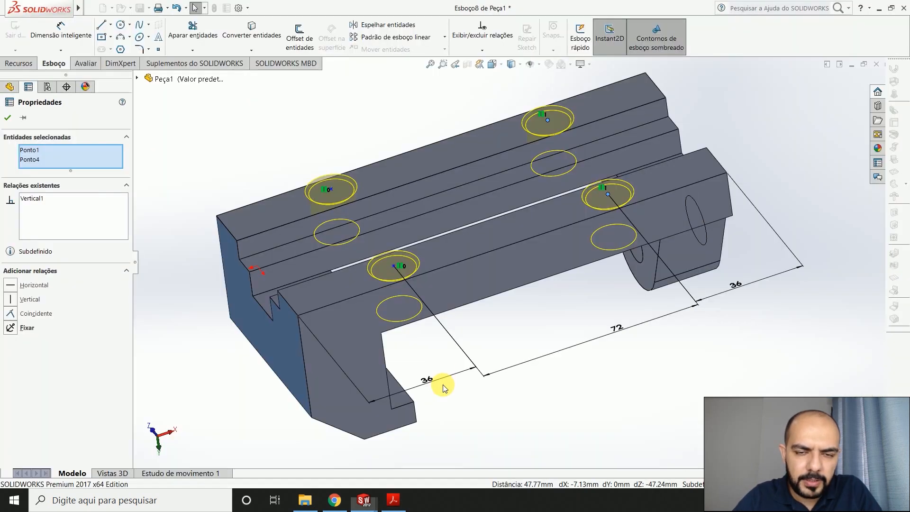
pyautogui.press('Escape')
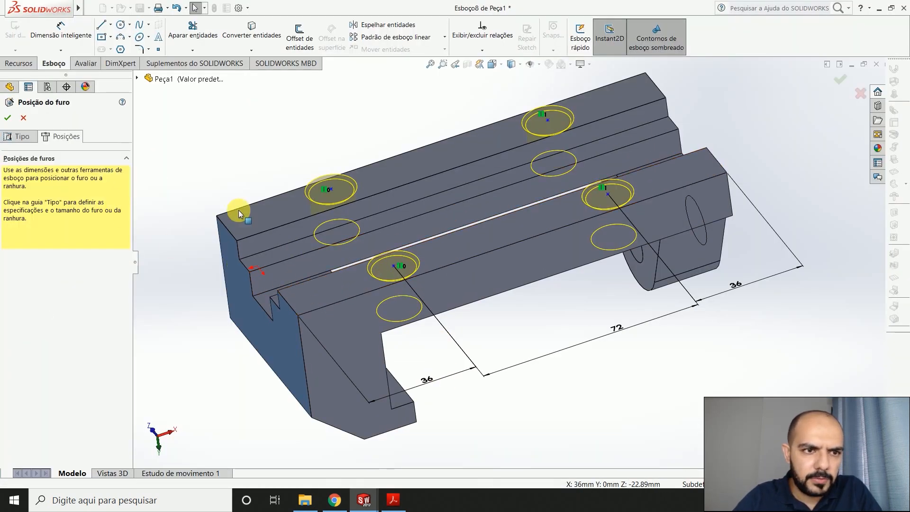
pyautogui.click(62, 29)
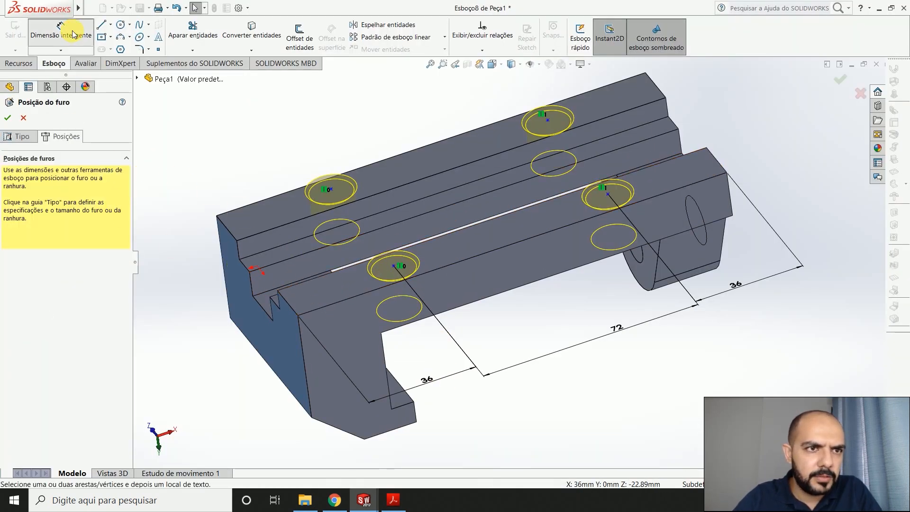
pyautogui.click(393, 267)
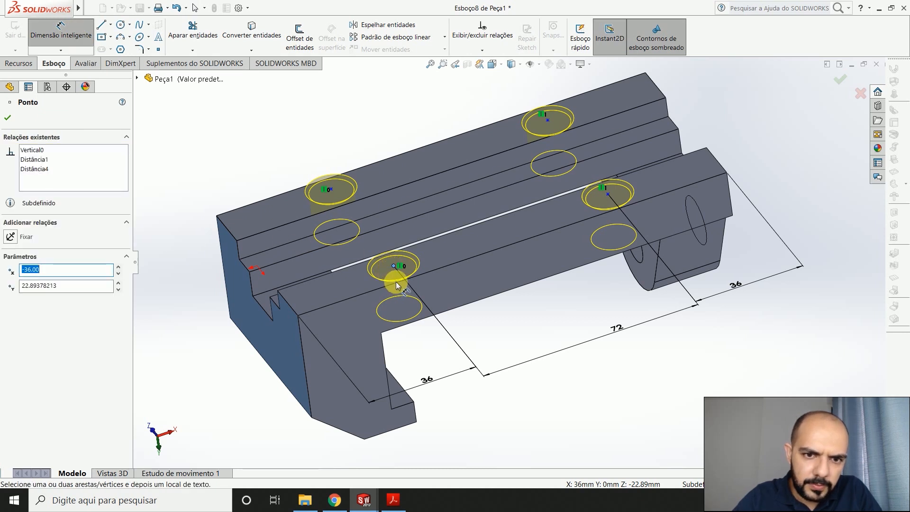
pyautogui.click(312, 312)
pyautogui.click(215, 339)
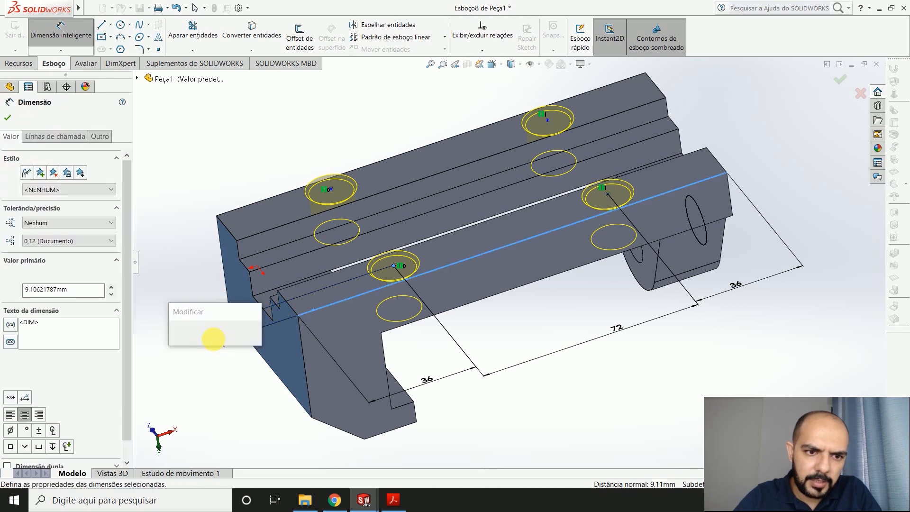
pyautogui.write('10')
pyautogui.press('Return')
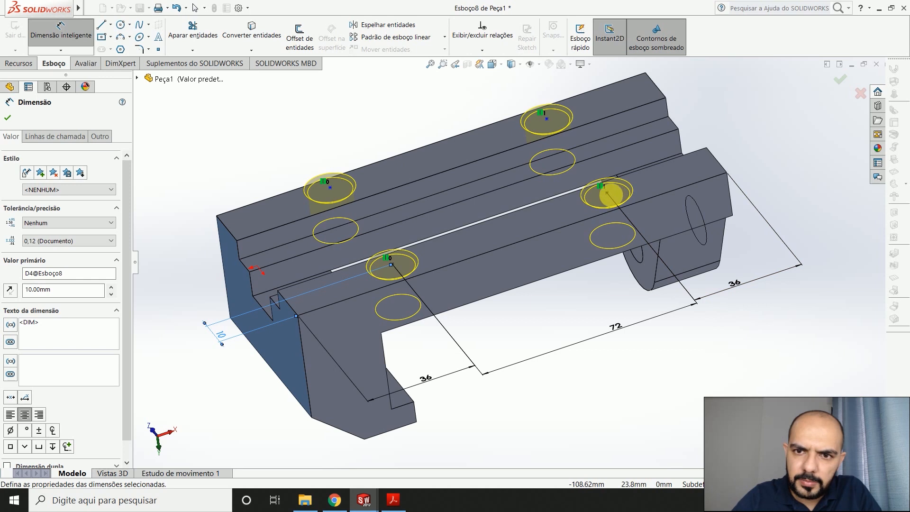
# Add a 10 mm dimension from the second hole point on that rail to the same long outer edge
pyautogui.click(609, 194)
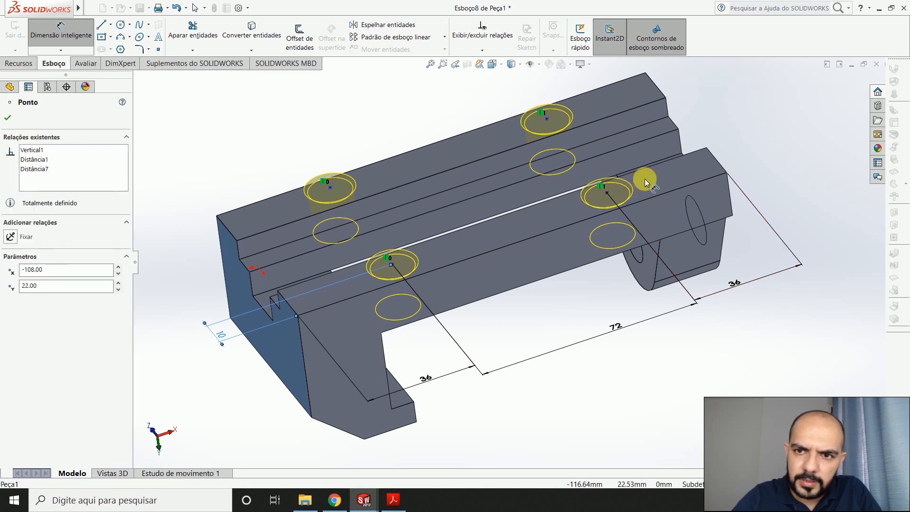
pyautogui.click(680, 190)
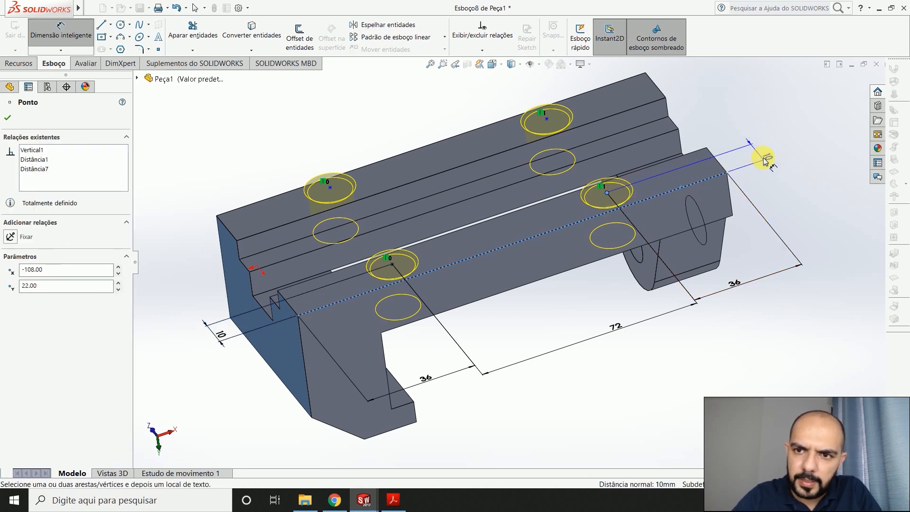
pyautogui.click(769, 164)
pyautogui.press('Return')
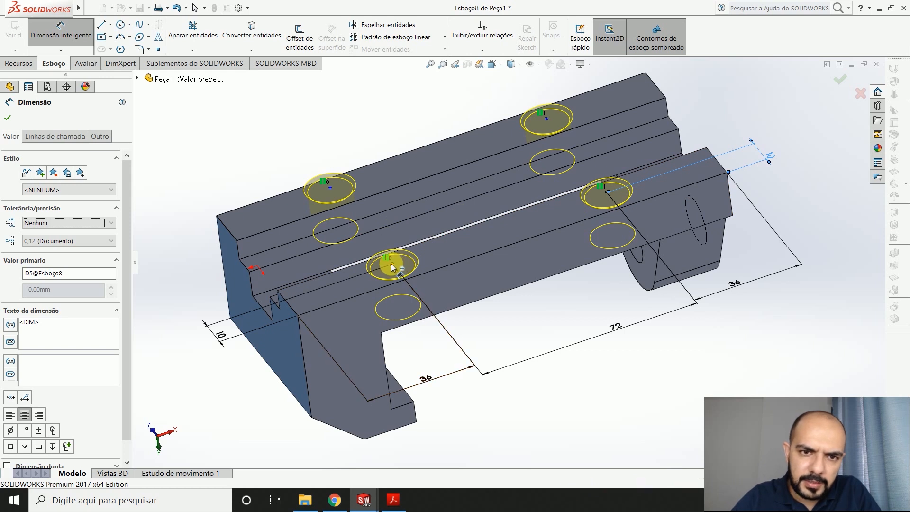
# Dimension the spacing across the slot between the first pair of facing hole points to 44 mm, following Base.PDF
pyautogui.click(393, 265)
pyautogui.click(331, 186)
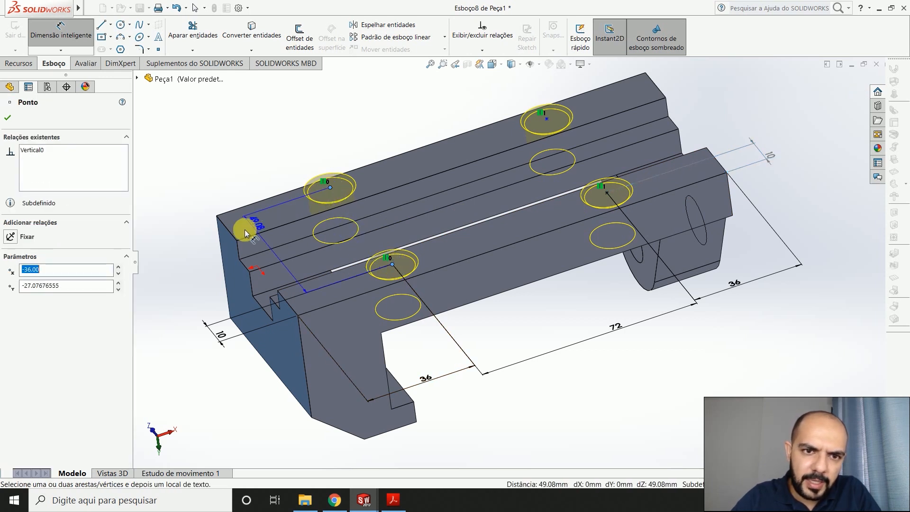
pyautogui.click(177, 281)
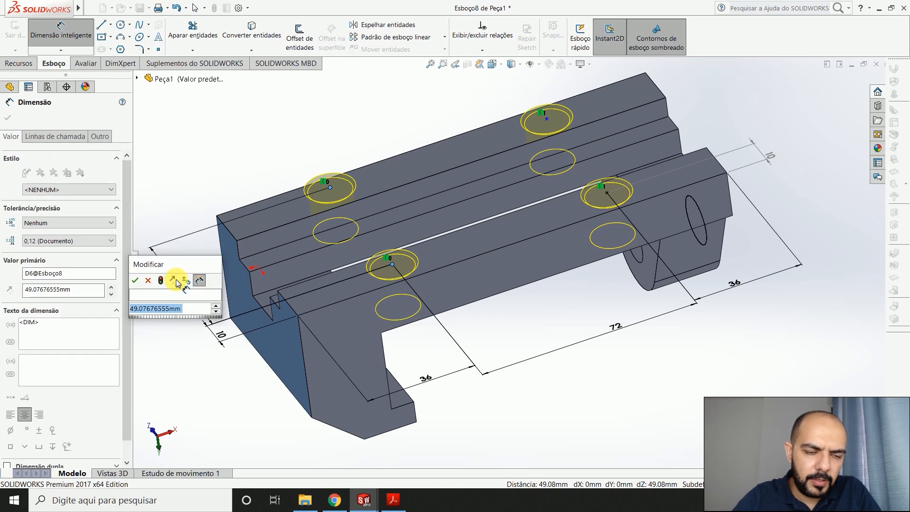
pyautogui.hotkey('alt', 'Tab')
pyautogui.hotkey('alt', 'Tab')
pyautogui.write('4')
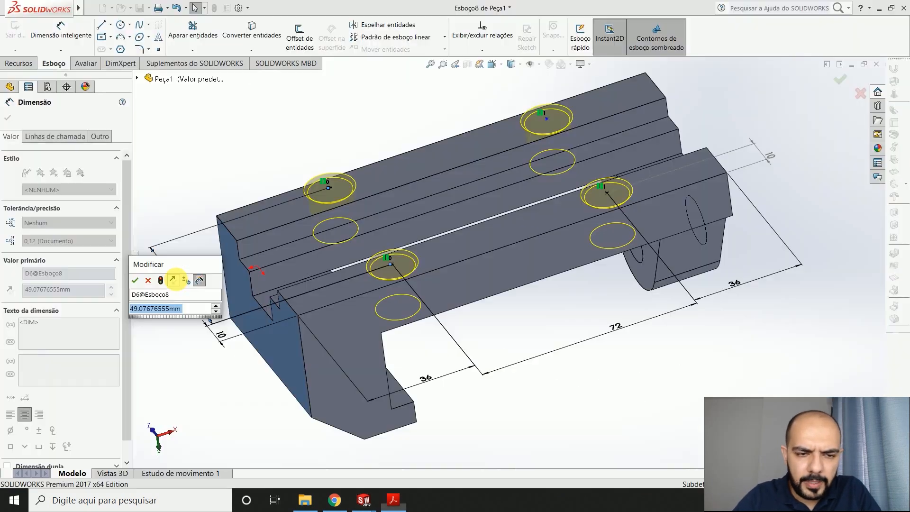
pyautogui.press('Return')
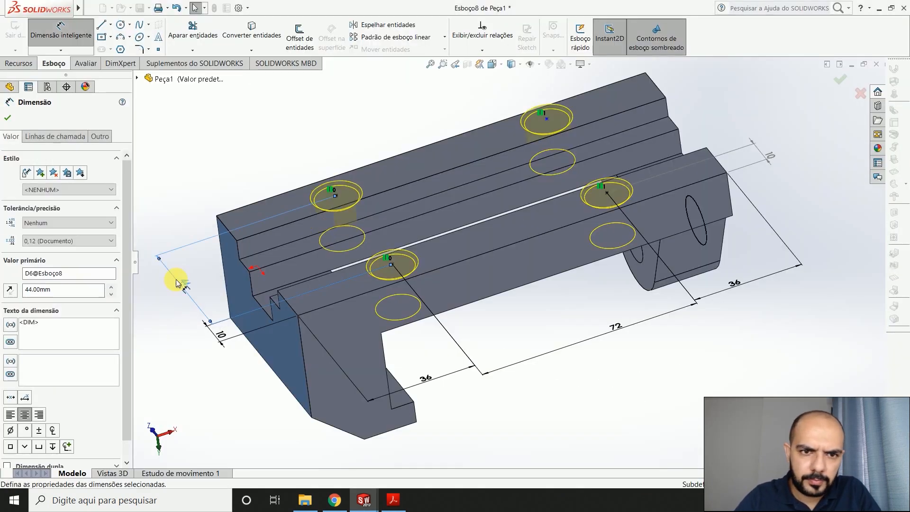
pyautogui.press('Escape')
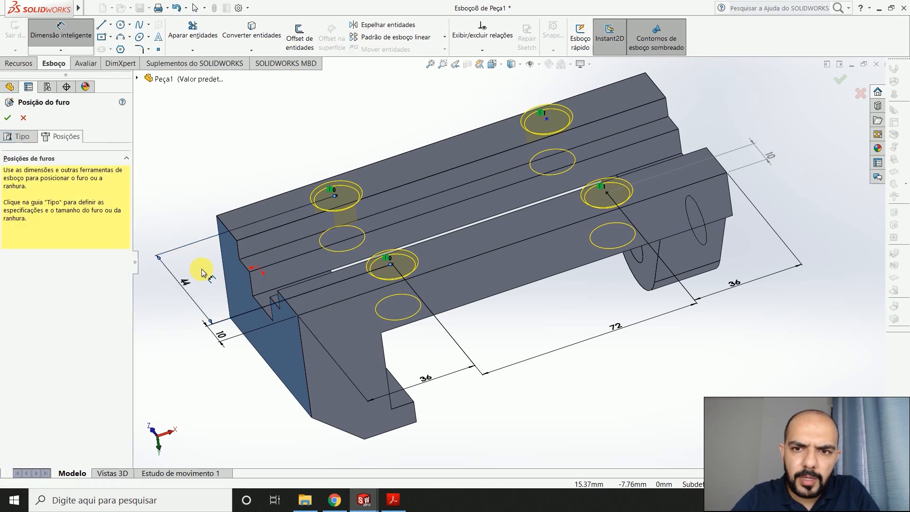
# Add a Horizontal relation between the two hole points on the opposite rail and return to the hole type specification
pyautogui.click(335, 195)
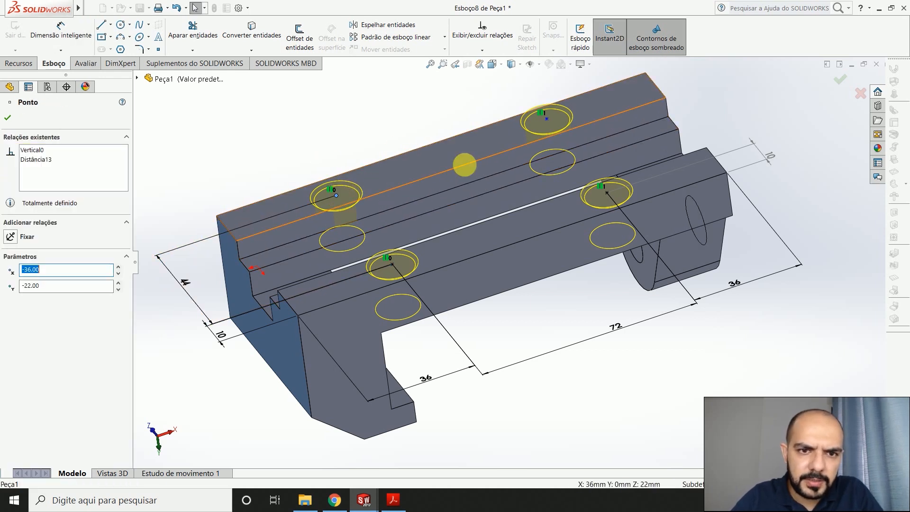
pyautogui.keyDown('ctrl'); pyautogui.click(546, 119); pyautogui.keyUp('ctrl')
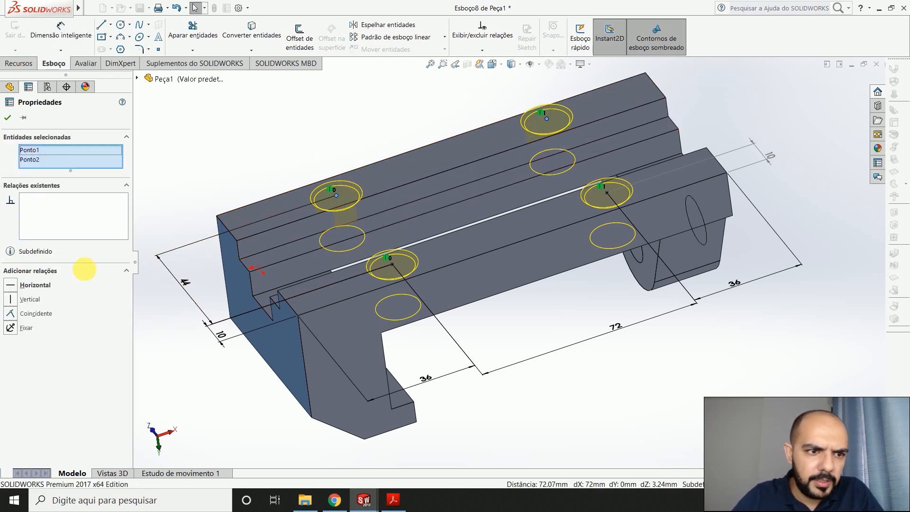
pyautogui.click(10, 285)
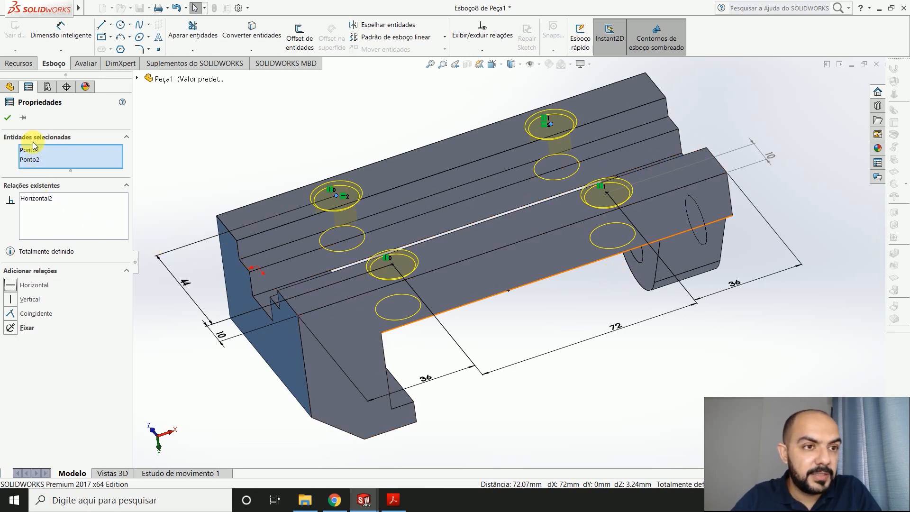
pyautogui.click(7, 118)
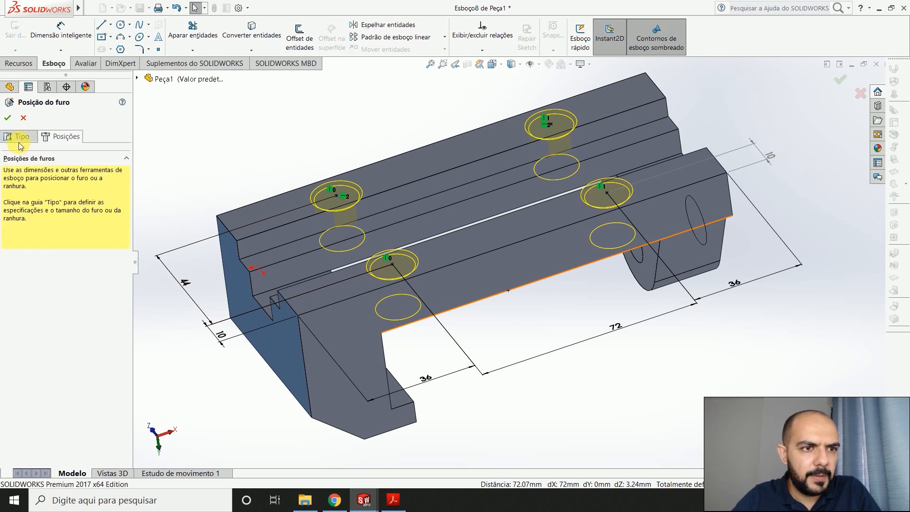
pyautogui.click(20, 137)
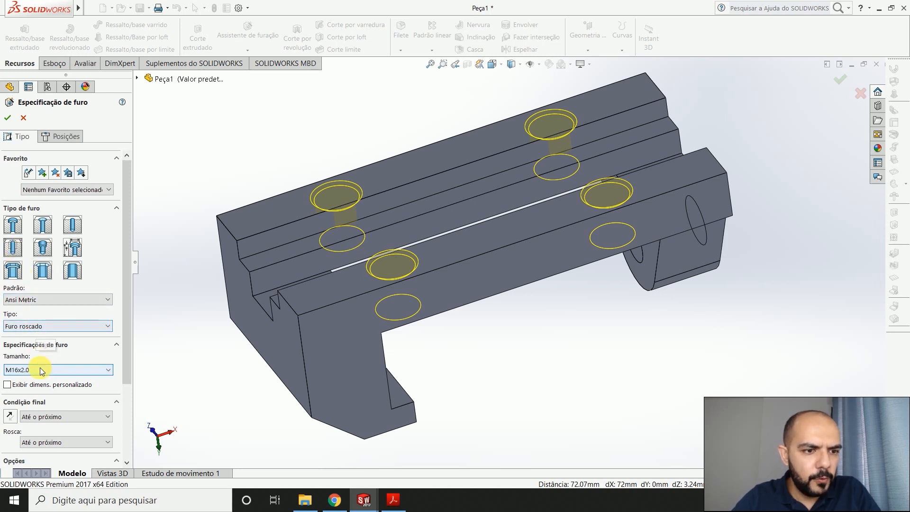
# Check the thread callout in the Base drawing in Acrobat Reader and set the four tapped holes' size to M6x1.0
pyautogui.hotkey('alt', 'Tab')
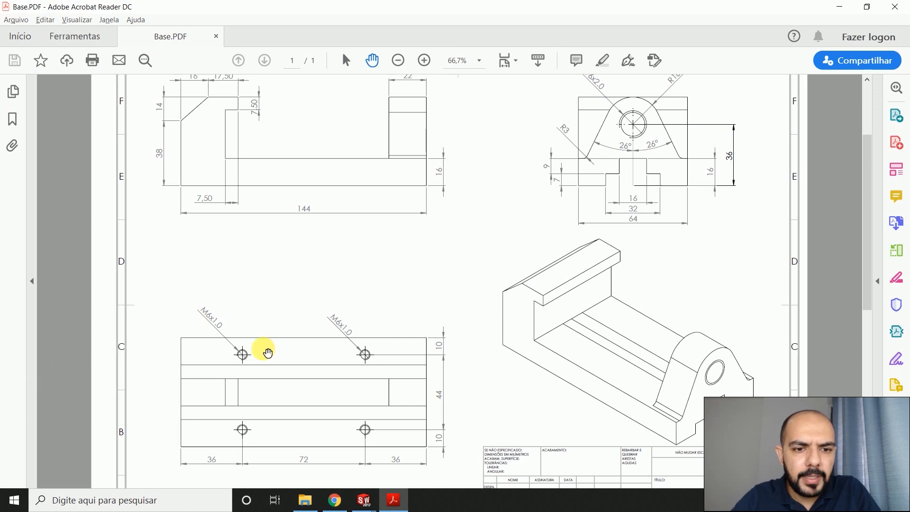
pyautogui.hotkey('alt', 'Tab')
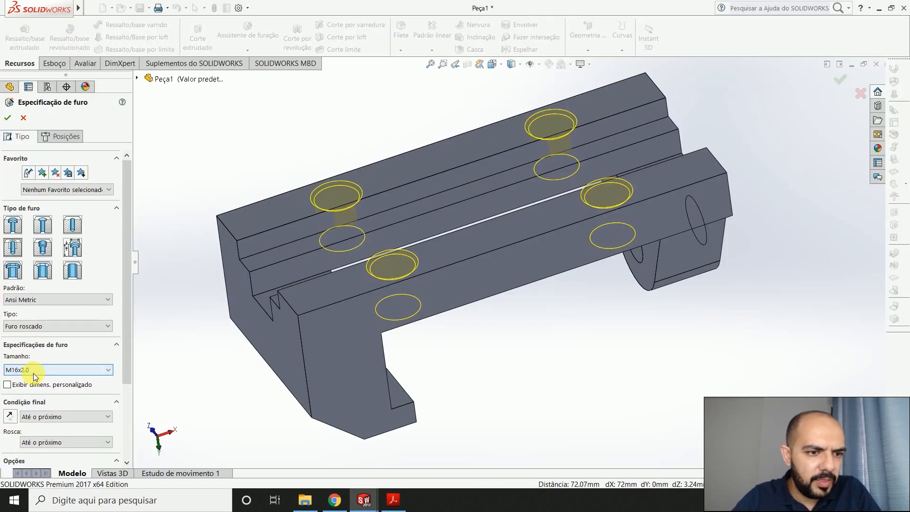
pyautogui.click(31, 369)
pyautogui.scroll(4, 31, 402)
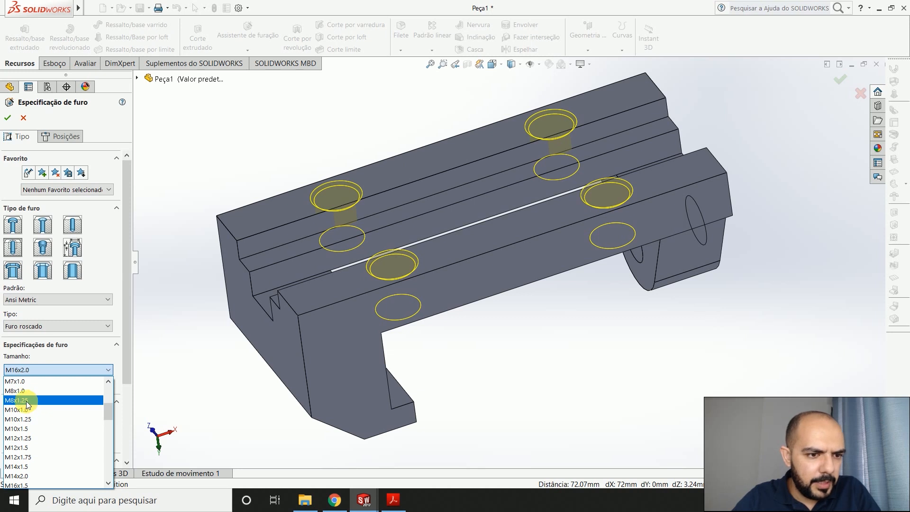
pyautogui.scroll(1, 26, 401)
pyautogui.click(28, 403)
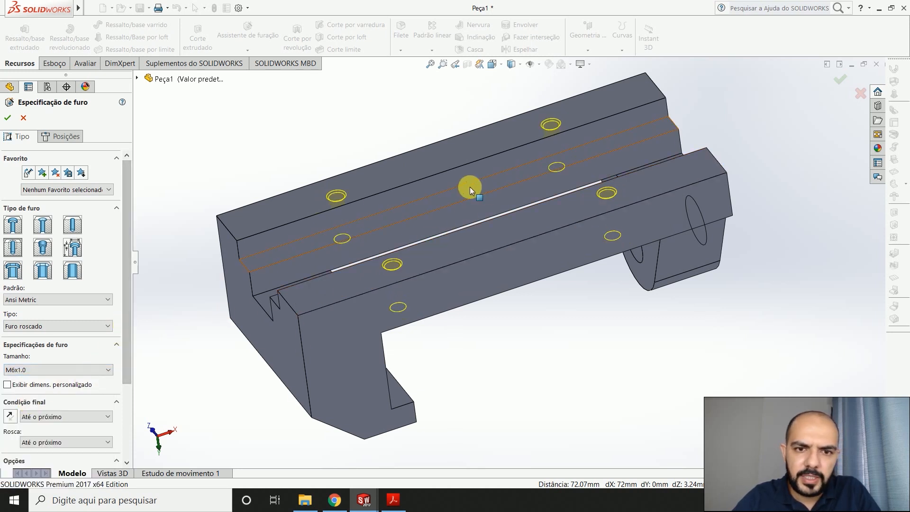
# Give the M6 tapped holes a blind end condition with 12 mm hole depth and 10 mm thread depth, and create them
pyautogui.moveTo(128, 345); pyautogui.dragTo(128, 418)
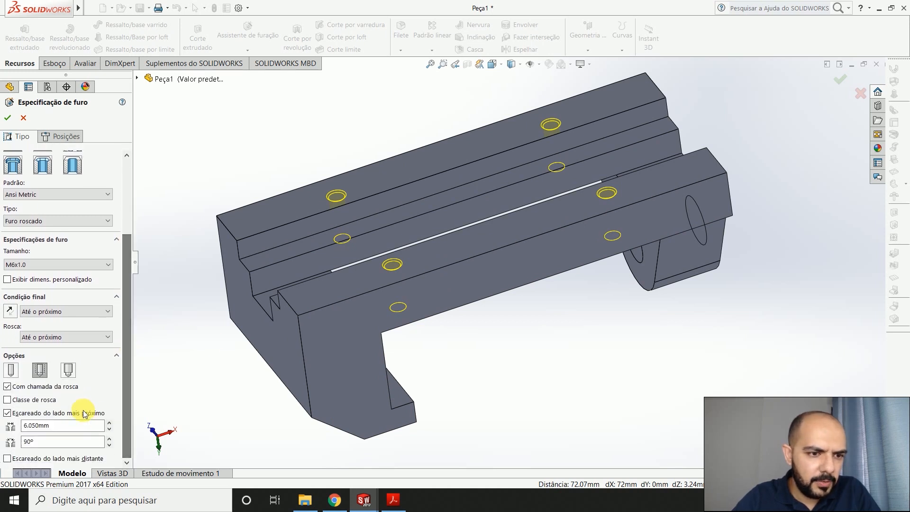
pyautogui.click(42, 372)
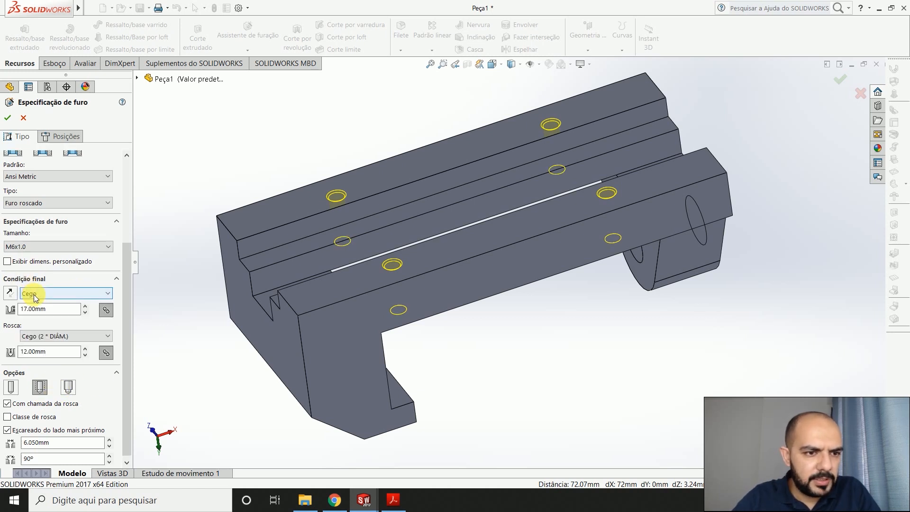
pyautogui.click(33, 294)
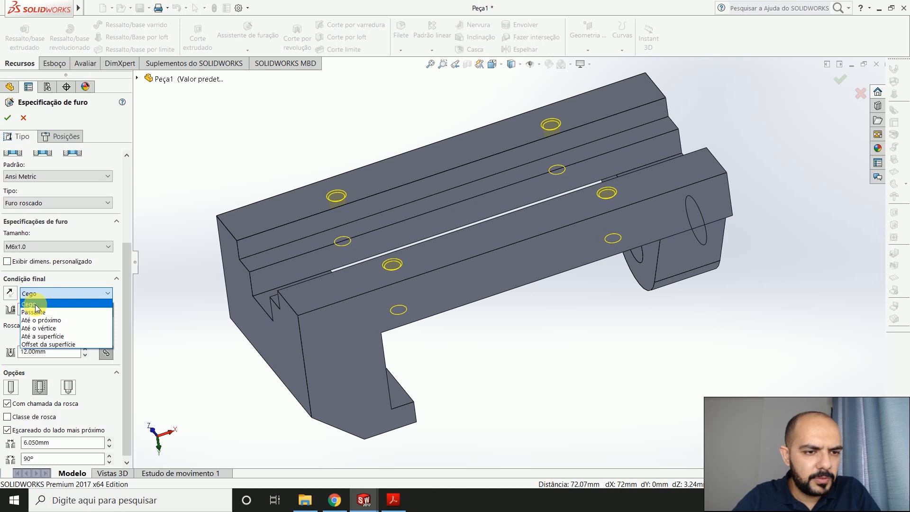
pyautogui.click(35, 304)
pyautogui.click(27, 309)
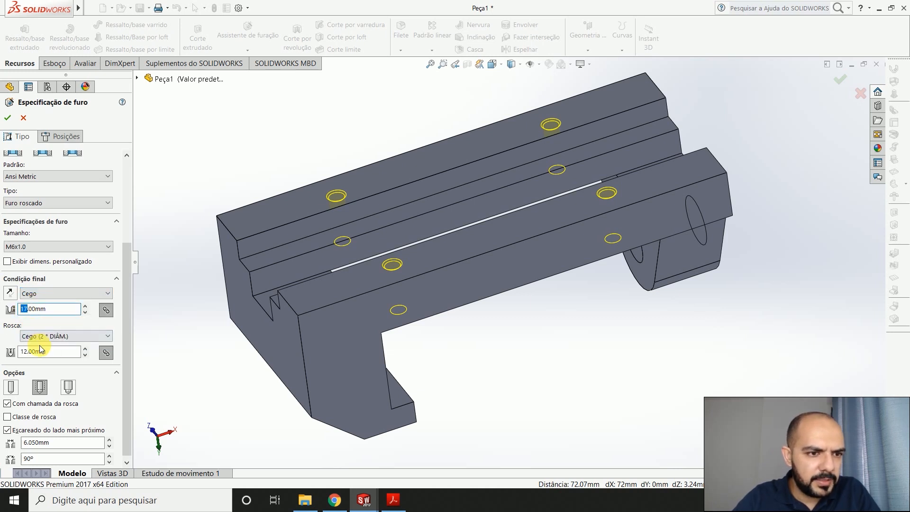
pyautogui.write('12')
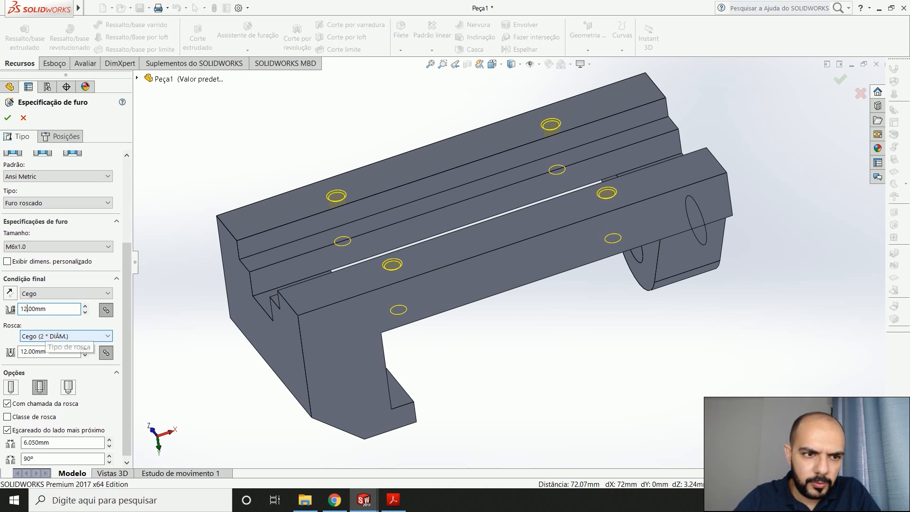
pyautogui.doubleClick(25, 351)
pyautogui.write('10')
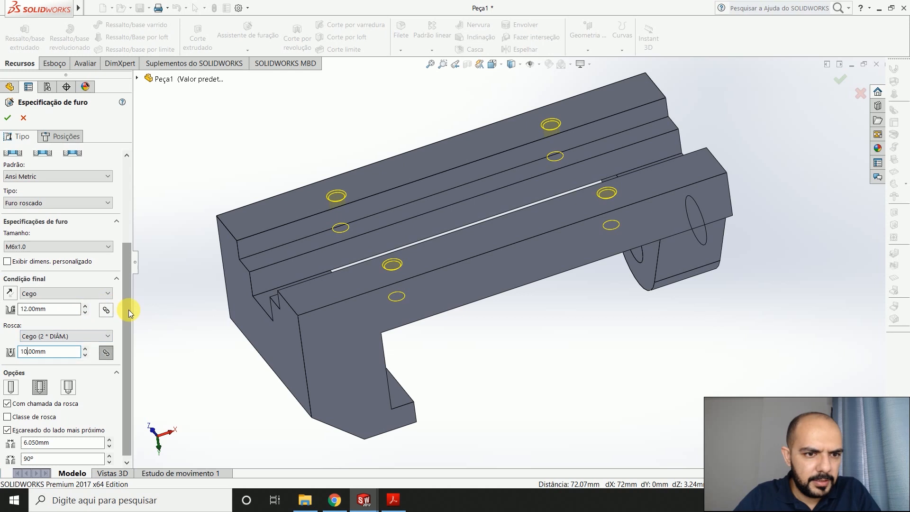
pyautogui.moveTo(129, 309); pyautogui.dragTo(124, 374)
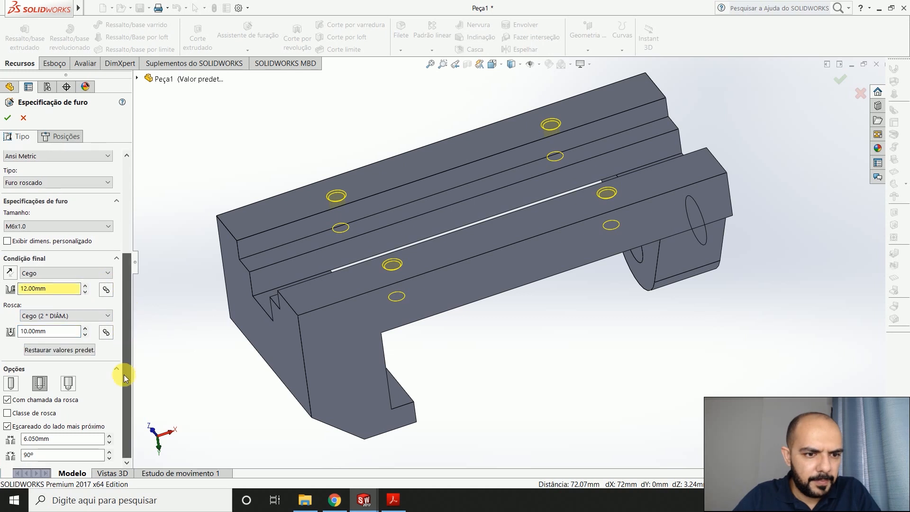
pyautogui.click(7, 118)
# Show the finished part in isometric view and save it as Base1 in the Morsa folder on the desktop
pyautogui.moveTo(587, 379); pyautogui.dragTo(623, 424, button='middle')
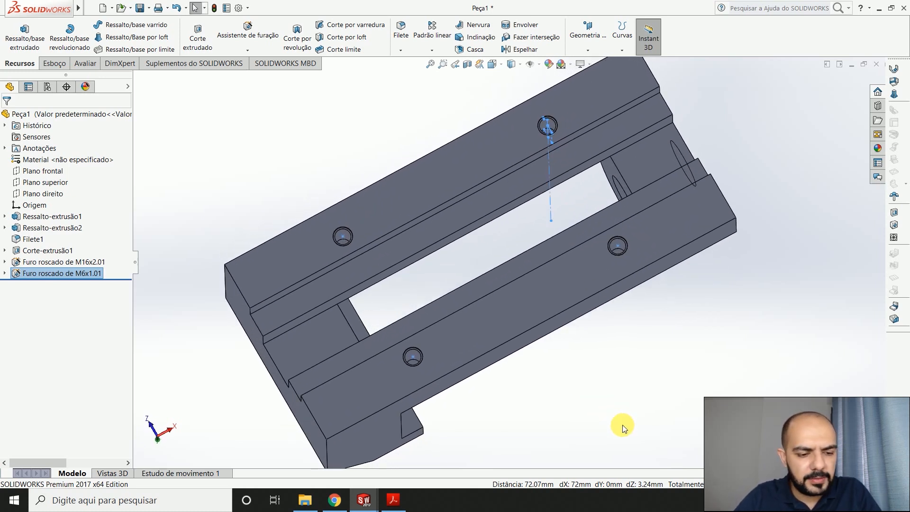
pyautogui.hotkey('ctrl', '7')
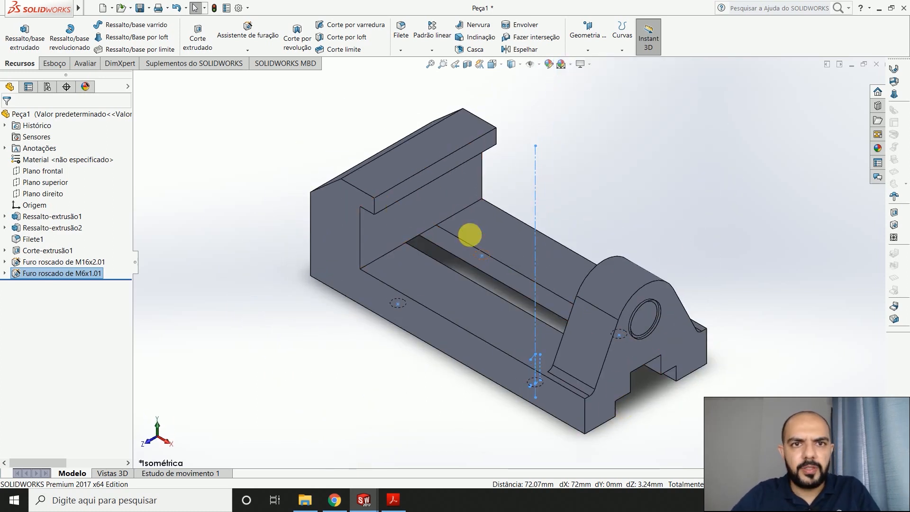
pyautogui.click(140, 8)
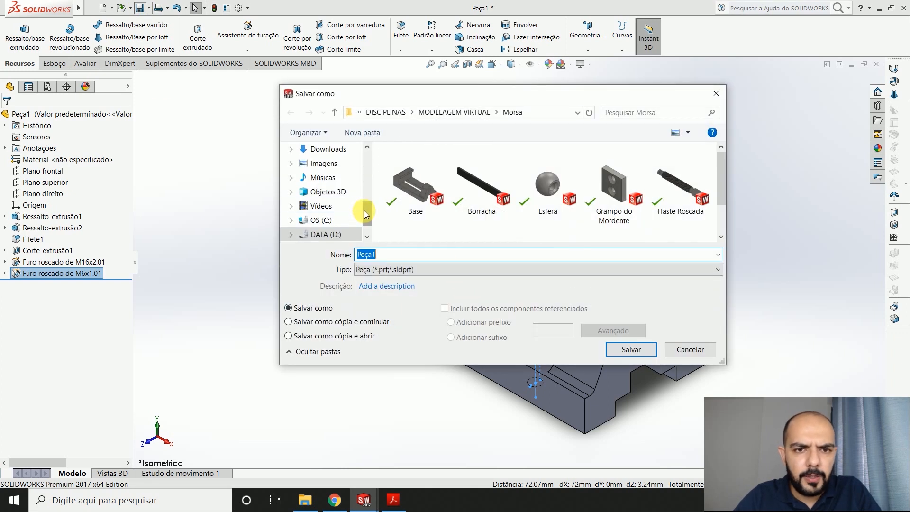
pyautogui.scroll(-1, 353, 209)
pyautogui.moveTo(368, 228); pyautogui.dragTo(365, 155)
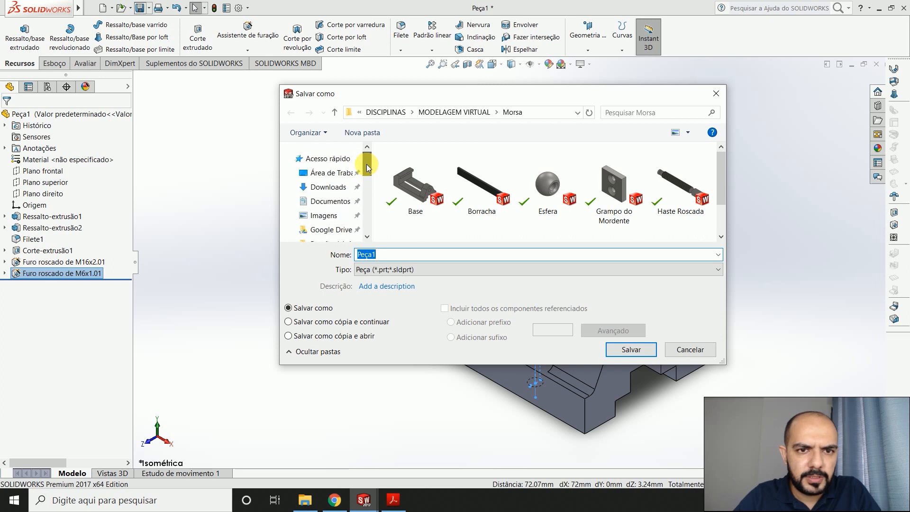
pyautogui.click(341, 173)
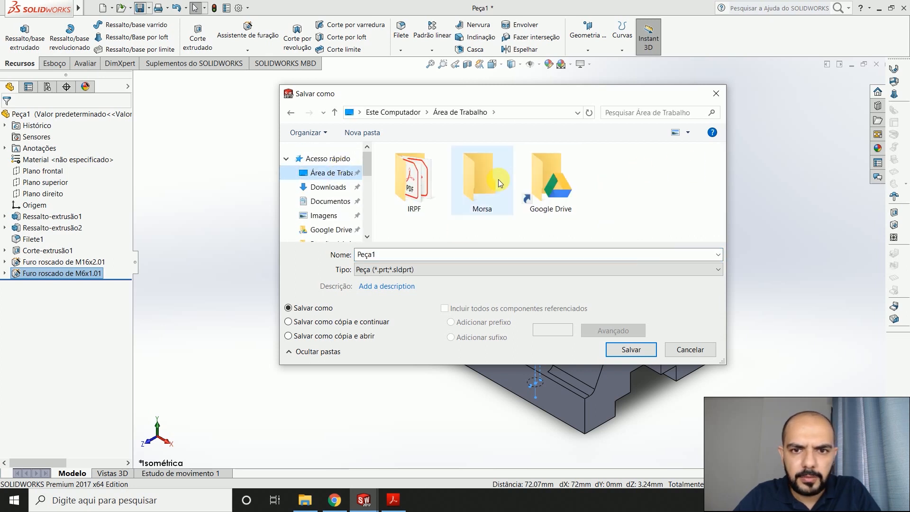
pyautogui.doubleClick(472, 172)
pyautogui.doubleClick(367, 255)
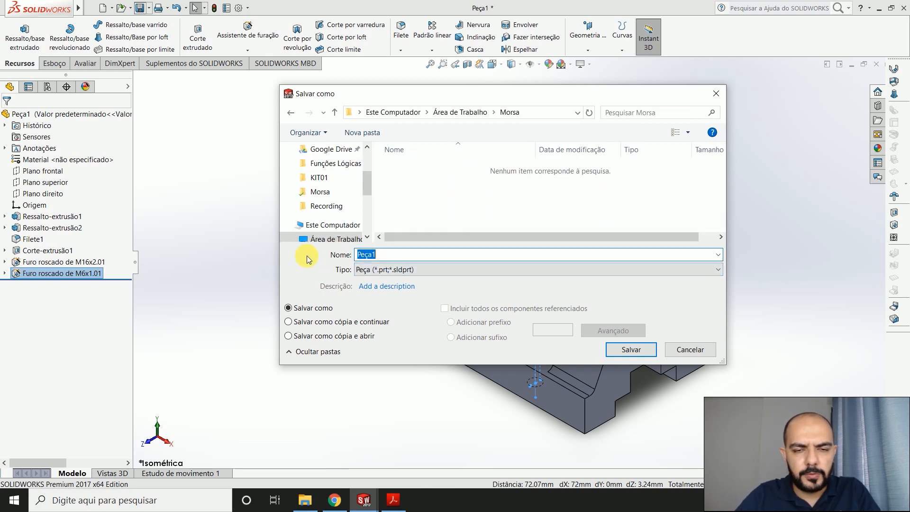
pyautogui.write('Base')
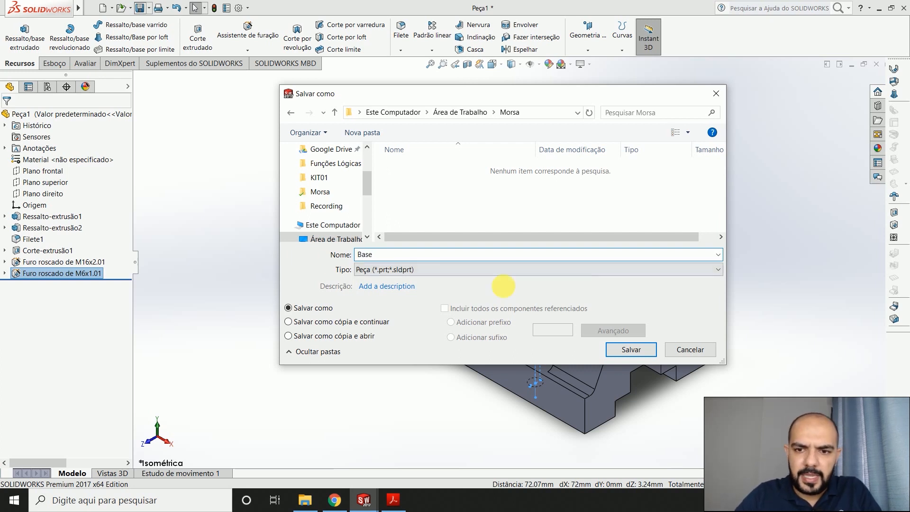
pyautogui.click(632, 350)
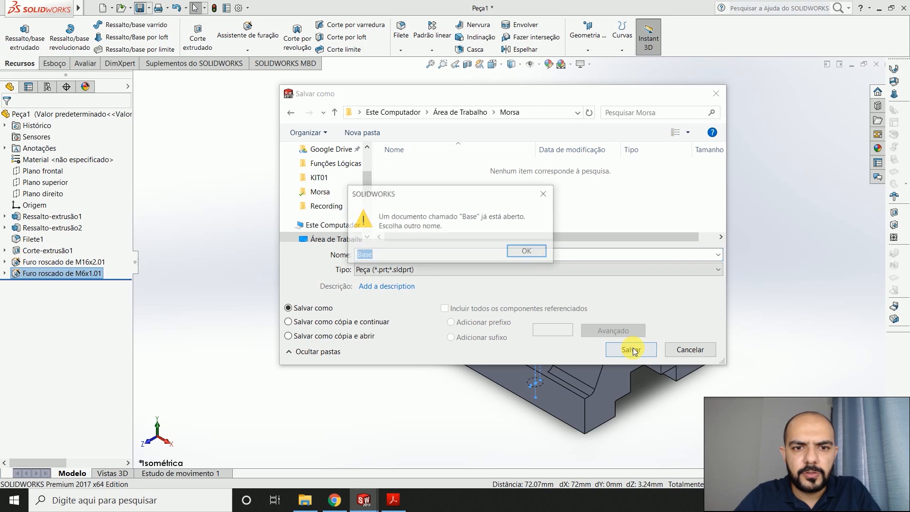
pyautogui.click(527, 252)
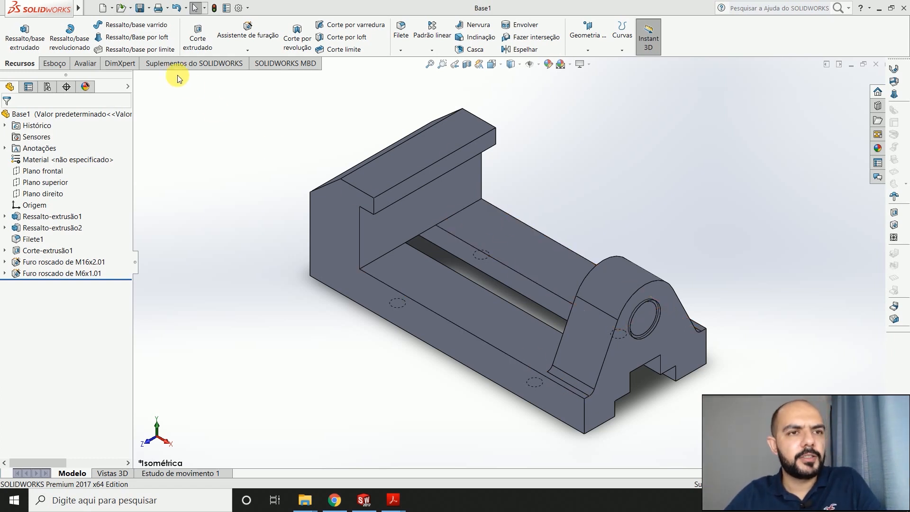
# Create a new part document and open a sketch on the front plane
pyautogui.click(103, 8)
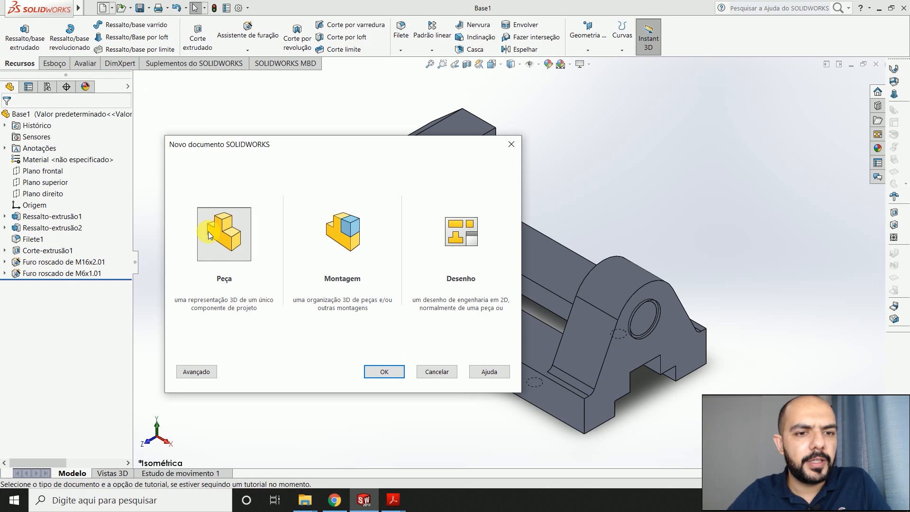
pyautogui.click(384, 371)
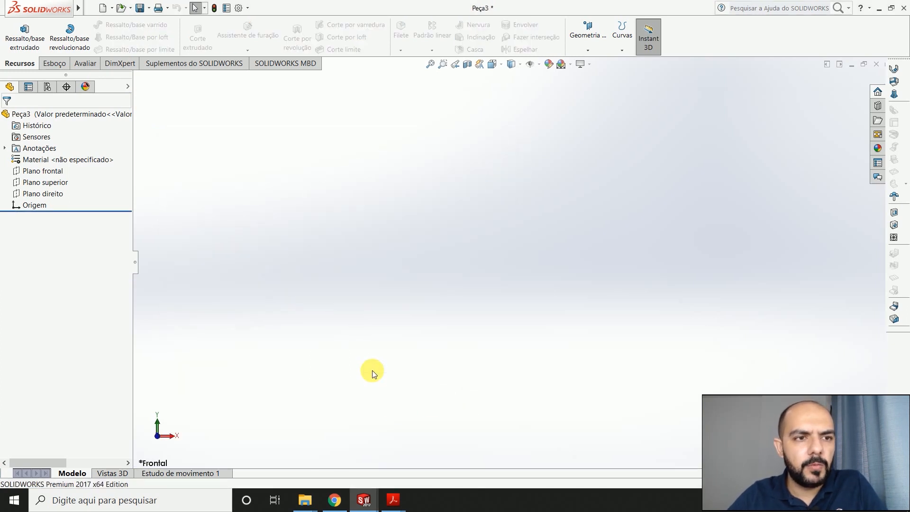
pyautogui.click(54, 63)
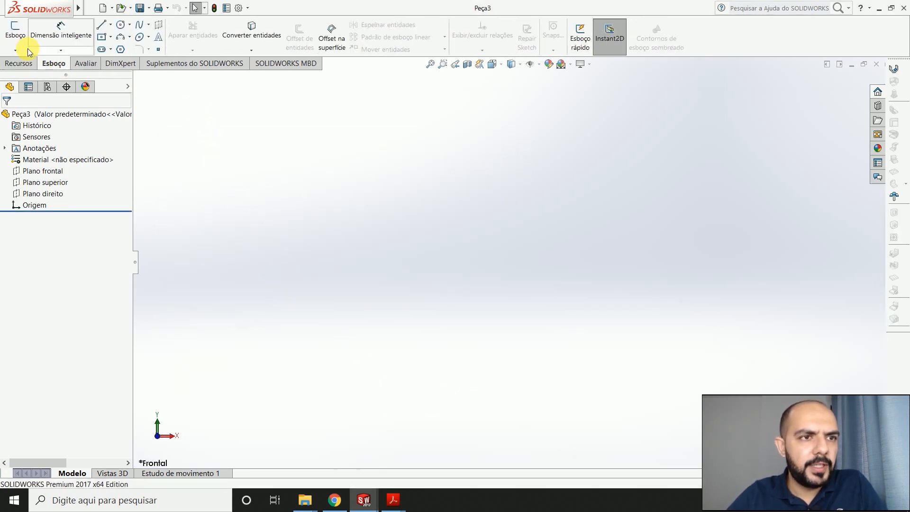
pyautogui.click(15, 31)
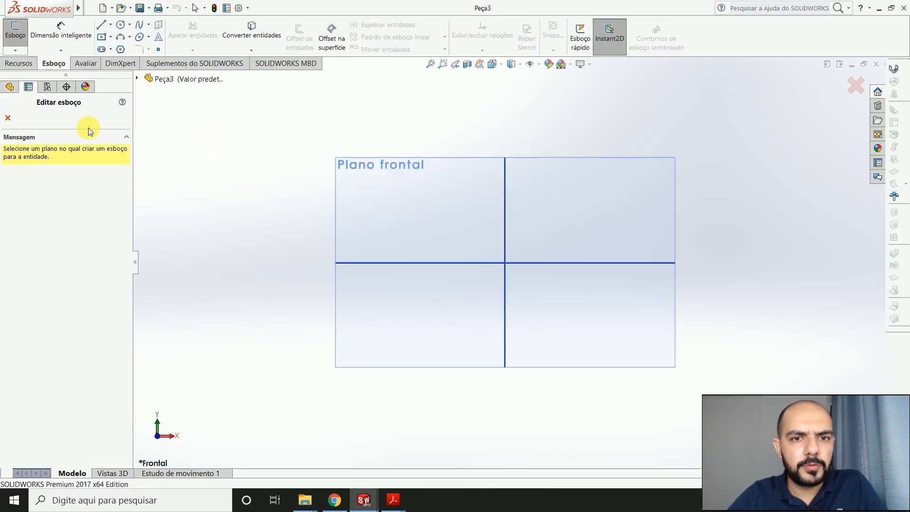
pyautogui.click(390, 196)
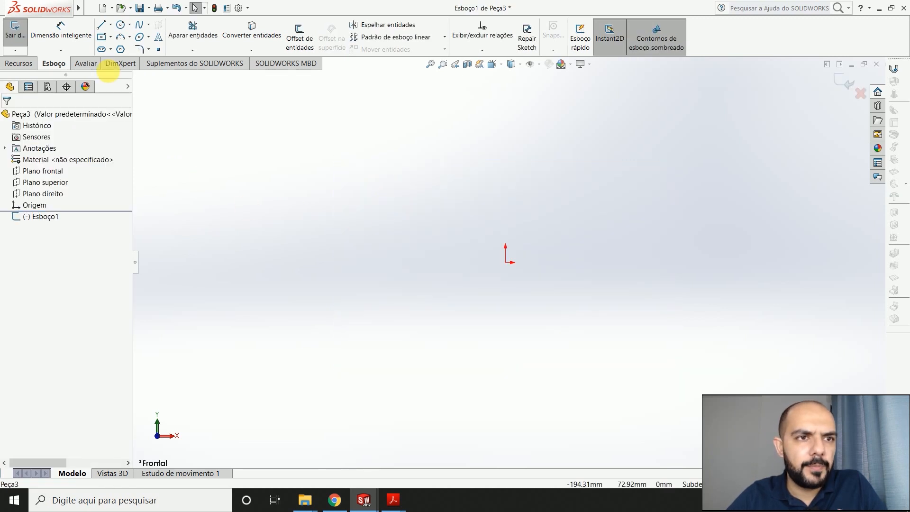
# Sketch a closed T-shaped line profile with its bottom edge through the origin and a stem about 32 mm wide and 16 mm high
pyautogui.click(102, 27)
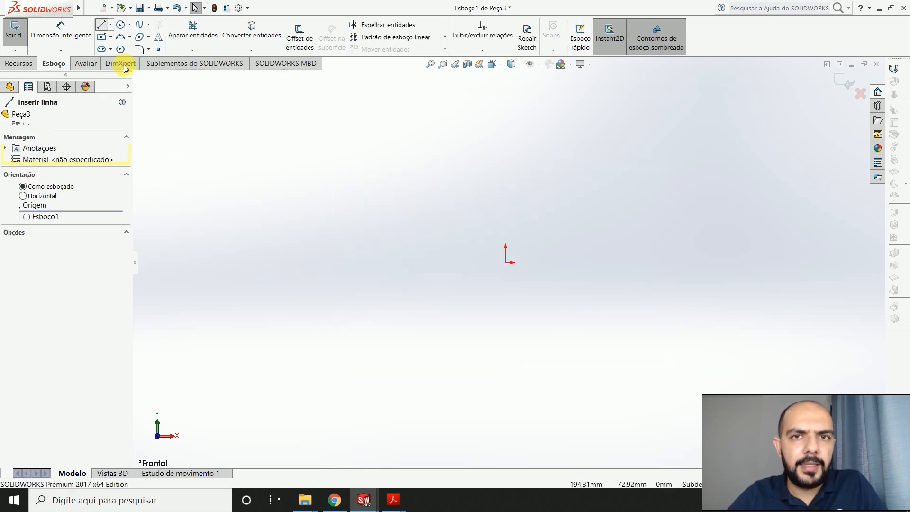
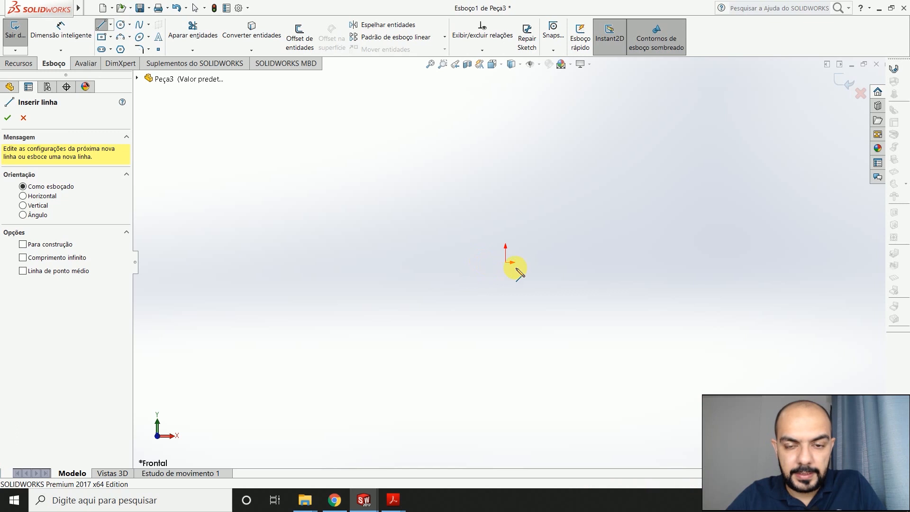
pyautogui.click(482, 263)
pyautogui.click(543, 262)
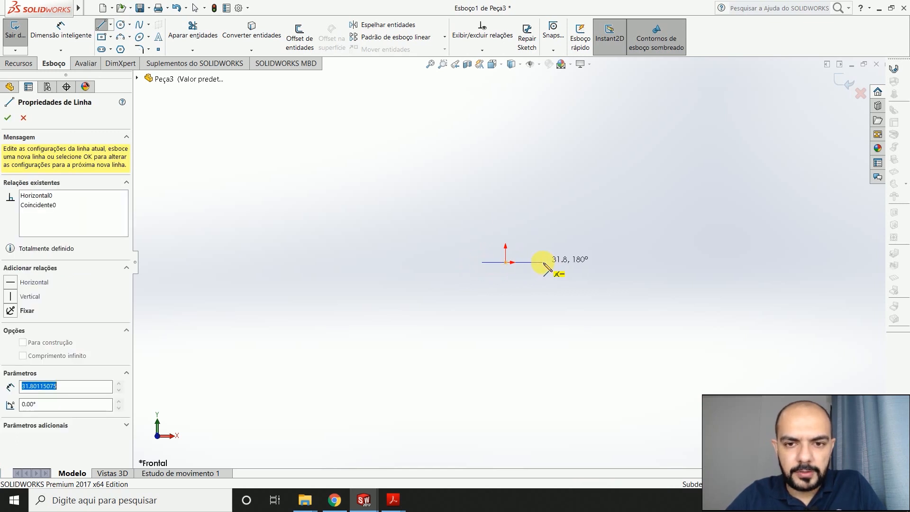
pyautogui.click(542, 232)
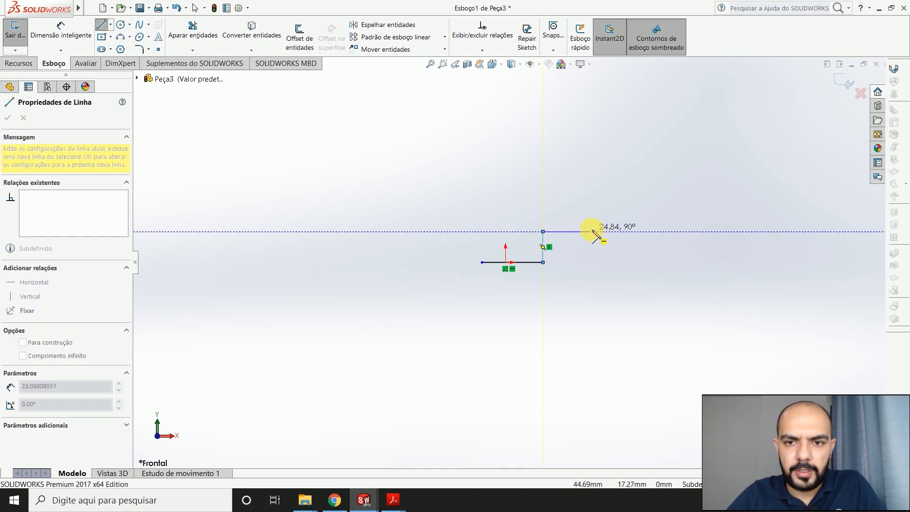
pyautogui.click(607, 232)
pyautogui.click(607, 133)
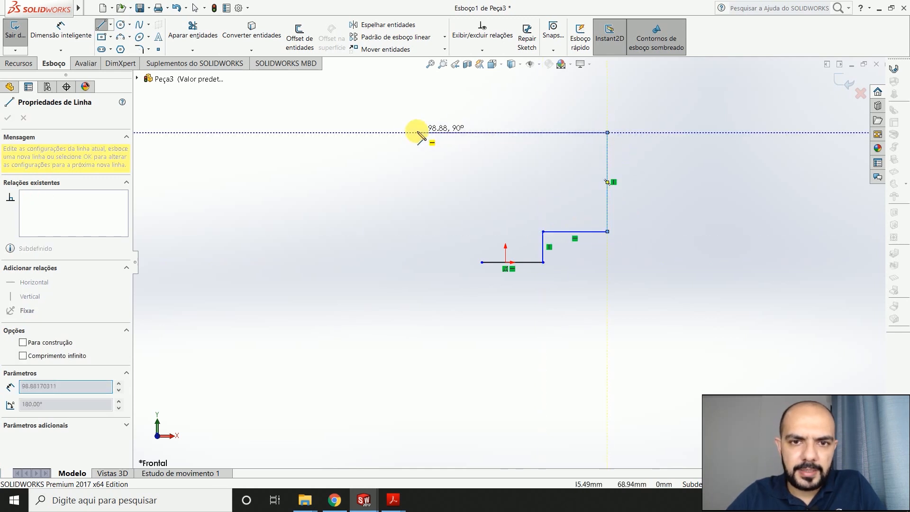
pyautogui.click(400, 133)
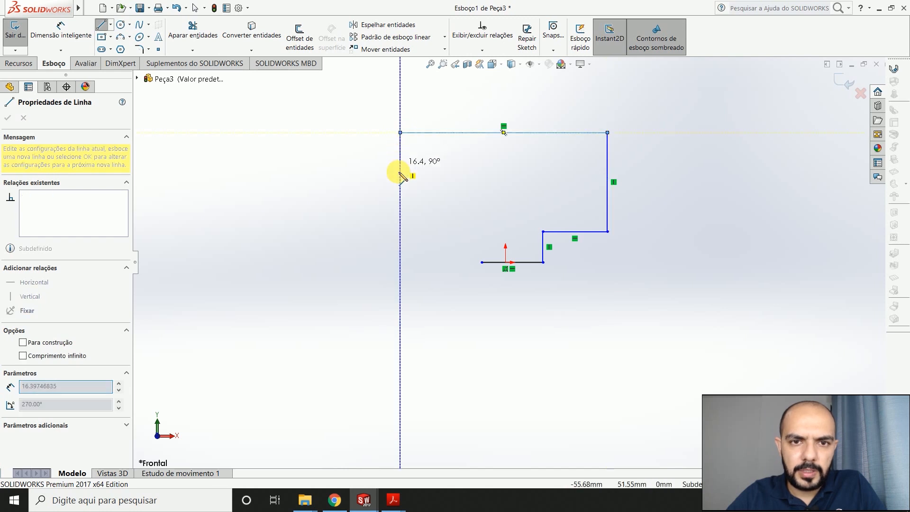
pyautogui.click(400, 231)
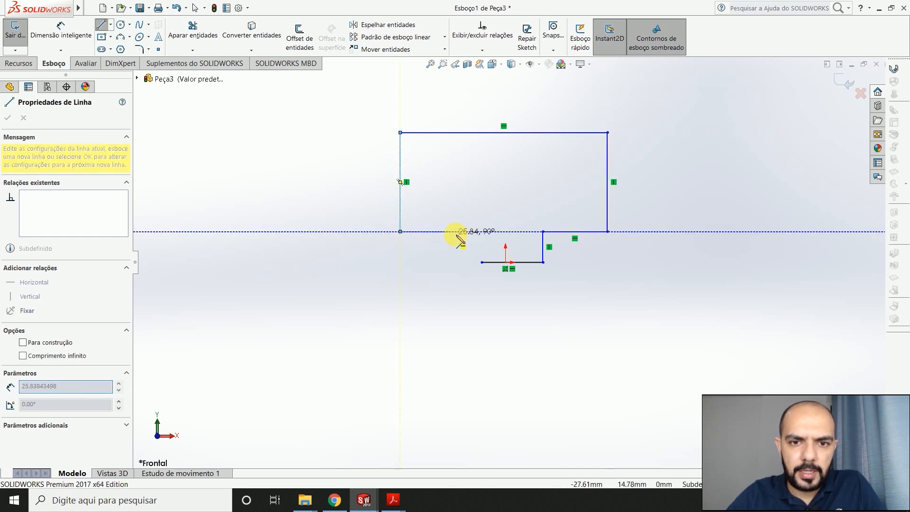
pyautogui.click(481, 262)
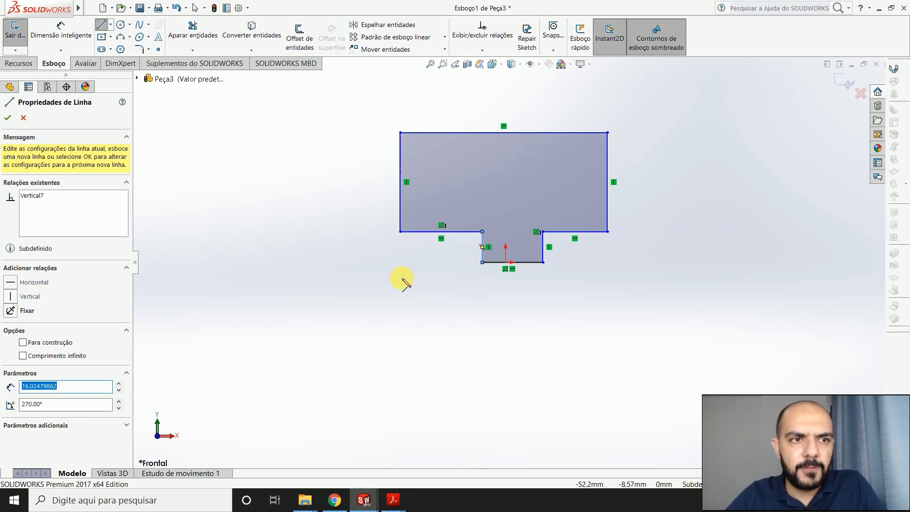
# Dimension the stem's bottom edge to a width of 16 mm, as given in the movable jaw drawing
pyautogui.click(69, 33)
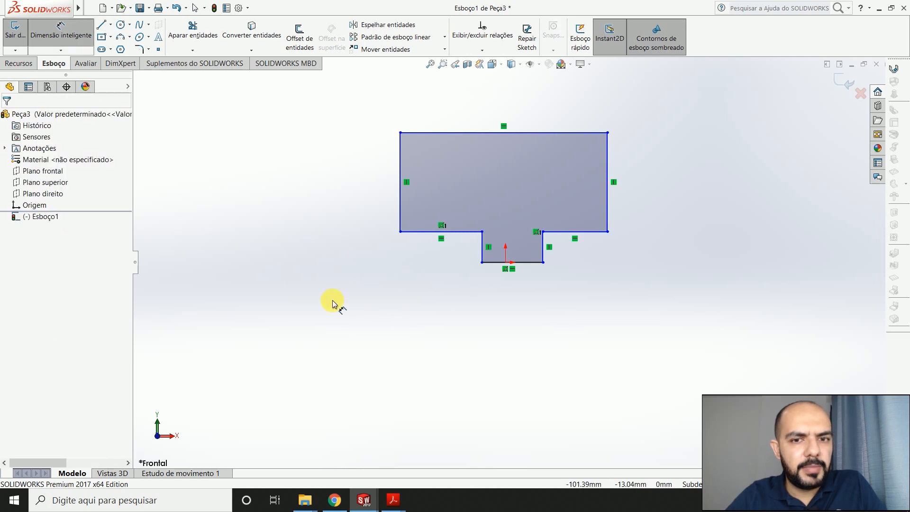
pyautogui.hotkey('alt', 'Tab')
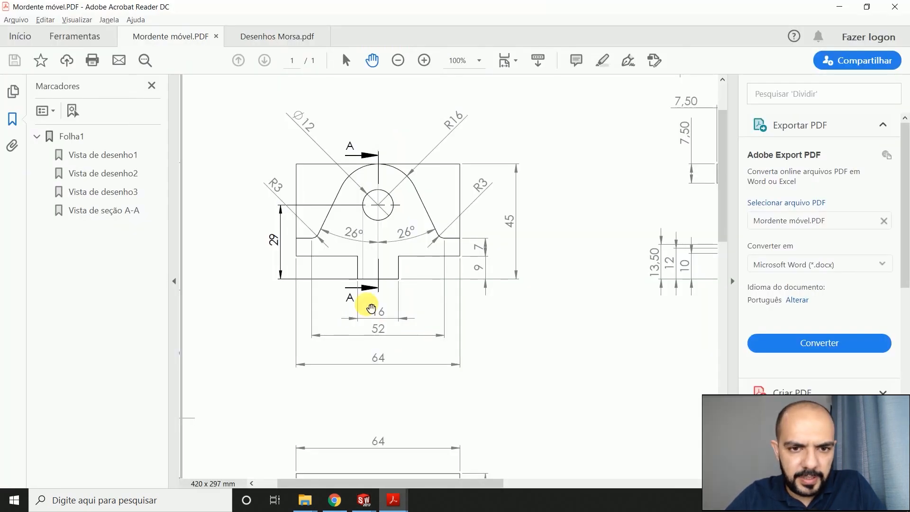
pyautogui.hotkey('alt', 'Tab')
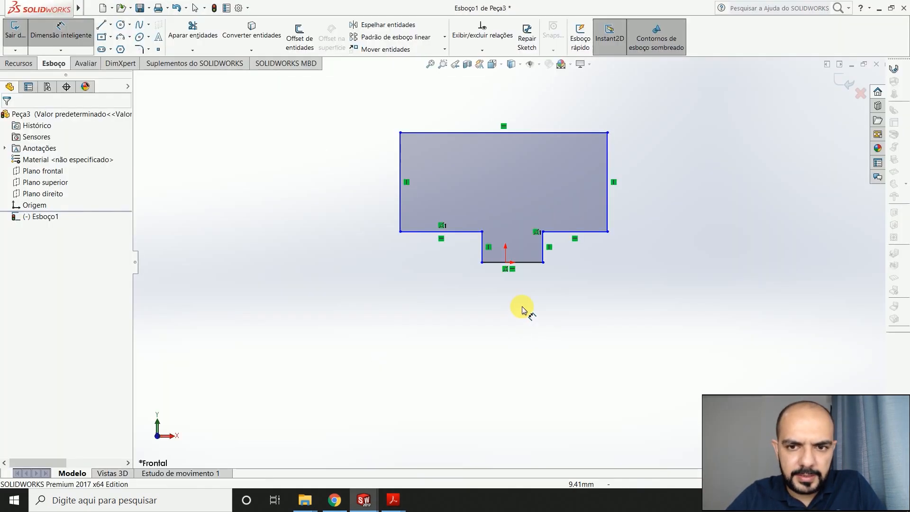
pyautogui.click(521, 262)
pyautogui.click(514, 313)
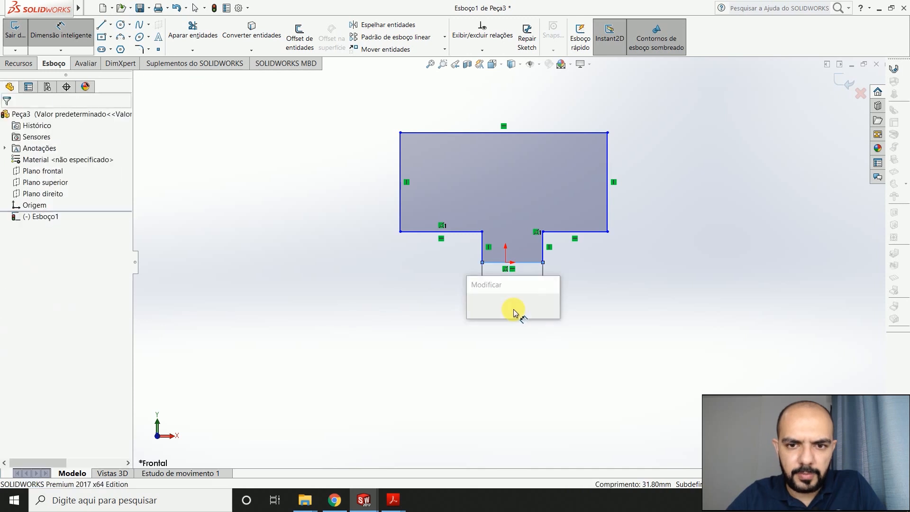
pyautogui.write('16')
pyautogui.press('Return')
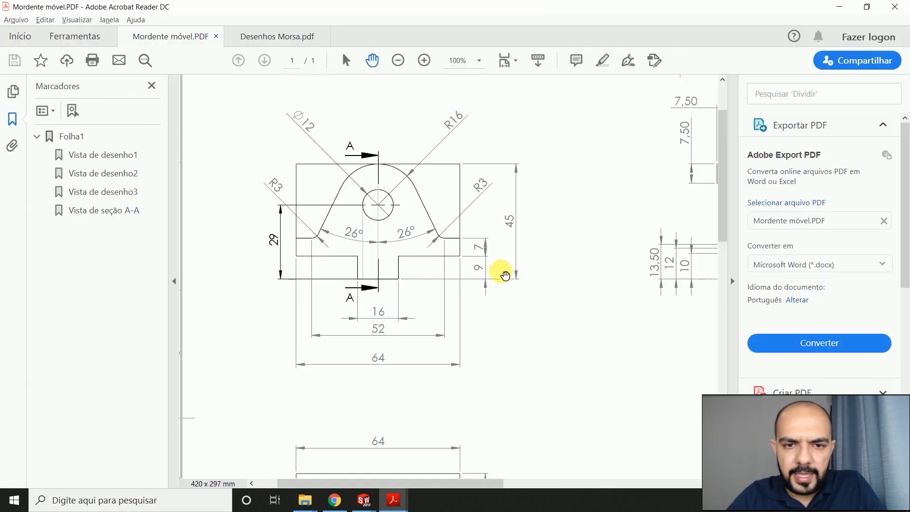
# Check the drawing and dimension the stem's vertical side to a height of 9 mm
pyautogui.hotkey('alt', 'Tab')
pyautogui.hotkey('alt', 'Tab')
pyautogui.click(544, 250)
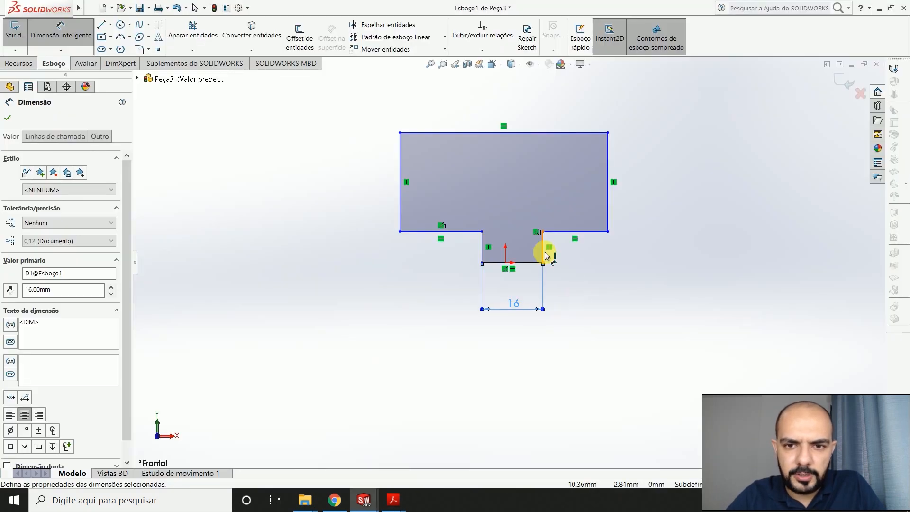
pyautogui.click(625, 249)
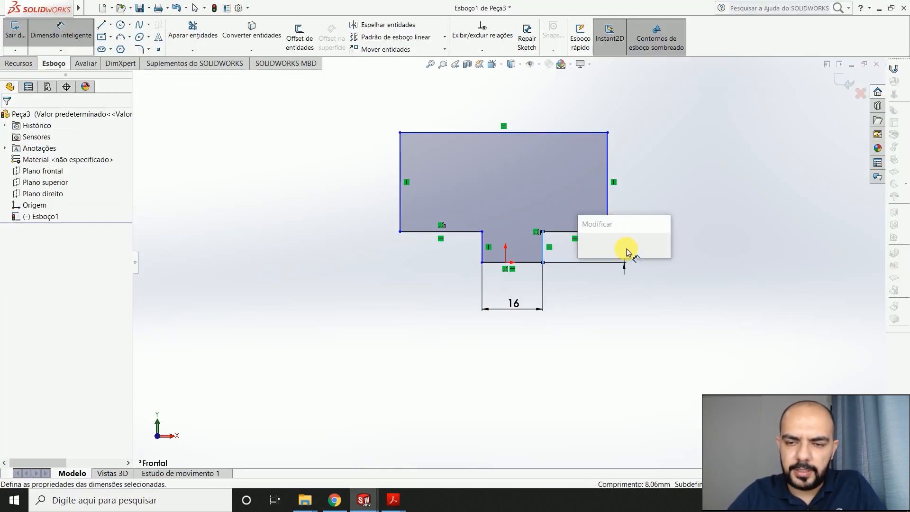
pyautogui.write('9')
pyautogui.press('Return')
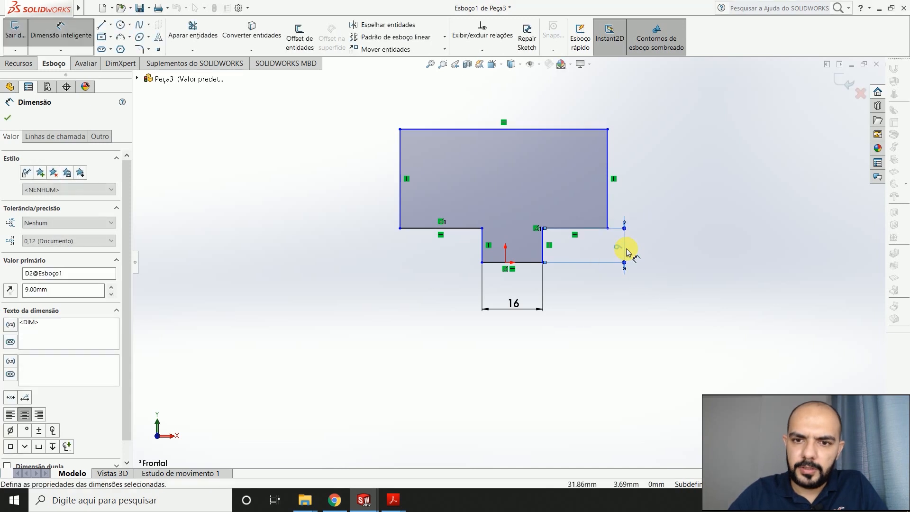
# Dimension the profile's overall height between its top corner and the stem's bottom corner to 45 mm
pyautogui.click(607, 130)
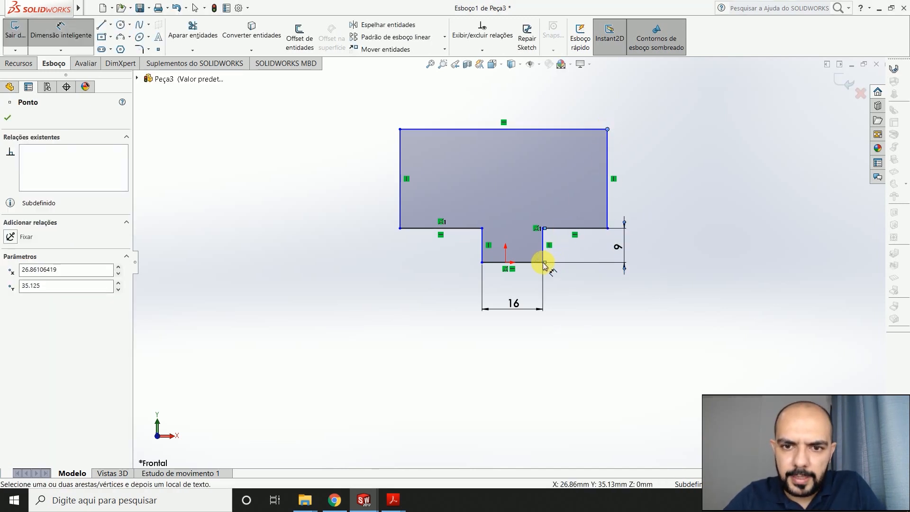
pyautogui.click(543, 262)
pyautogui.click(675, 212)
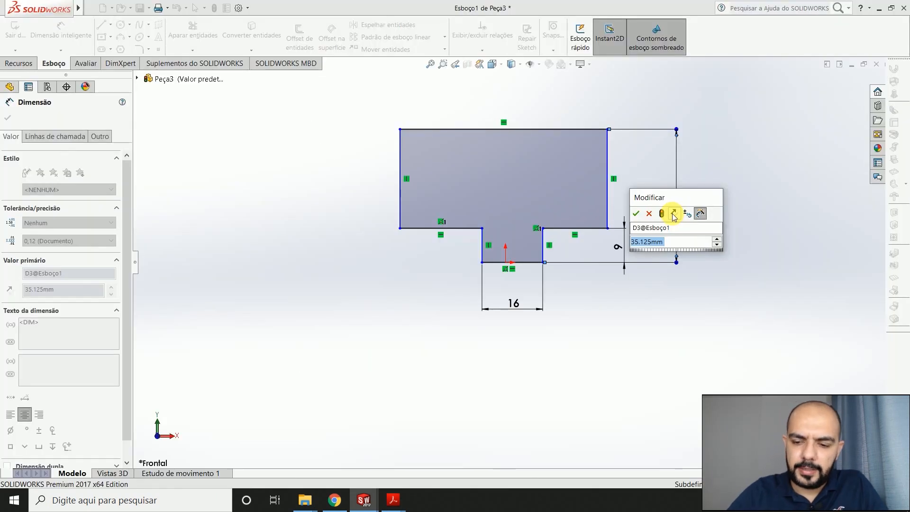
pyautogui.write('45')
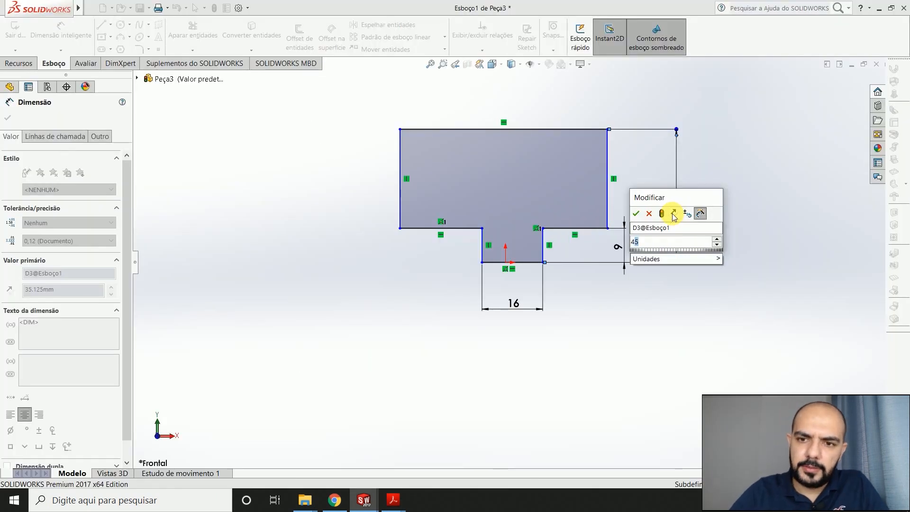
pyautogui.press('Return')
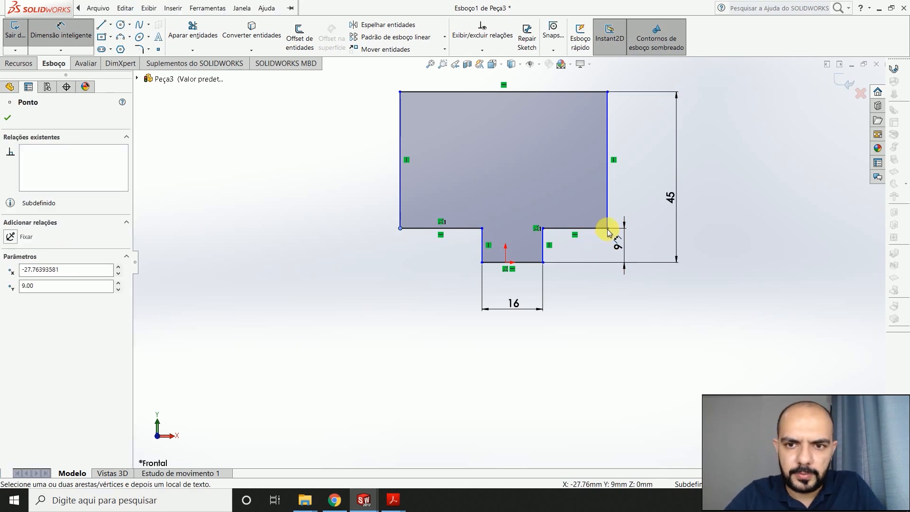
# Dimension the overall width between the two lower outer corners of the wide block to 64 mm, following the drawing
pyautogui.click(607, 228)
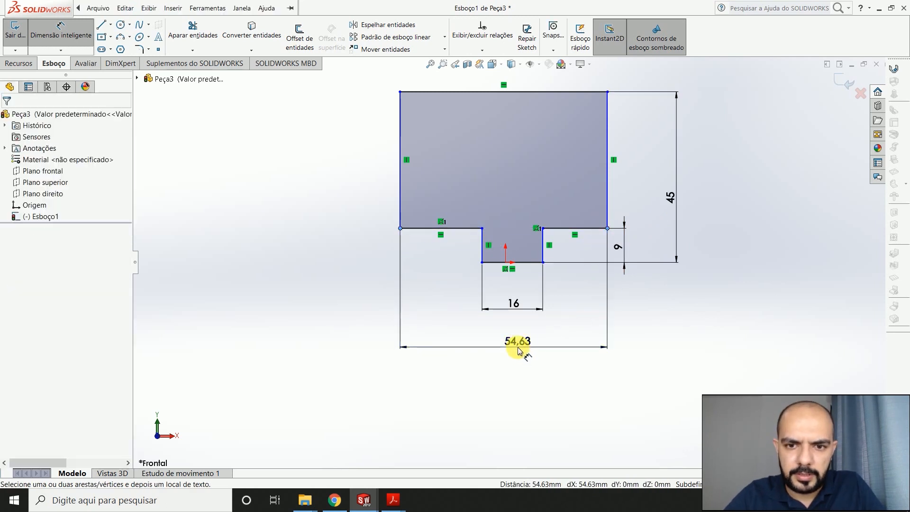
pyautogui.hotkey('alt', 'Tab')
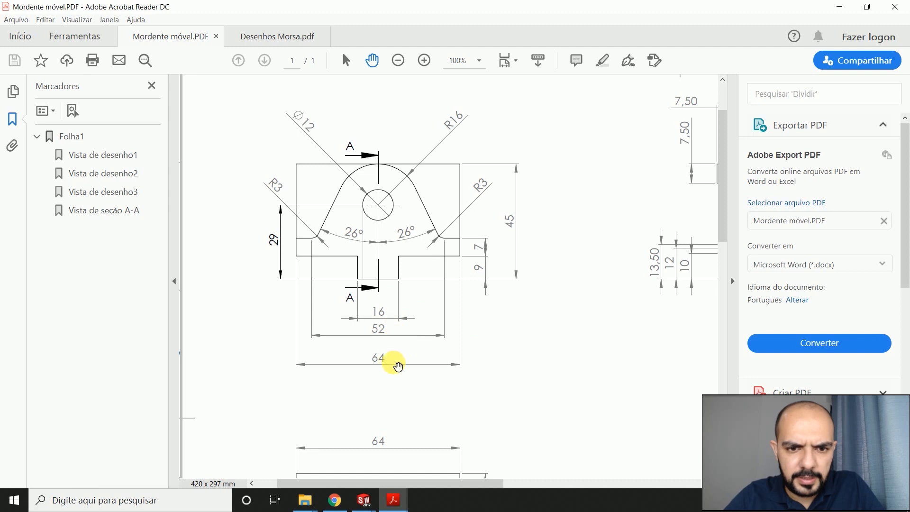
pyautogui.hotkey('alt', 'Tab')
pyautogui.click(497, 348)
pyautogui.write('64')
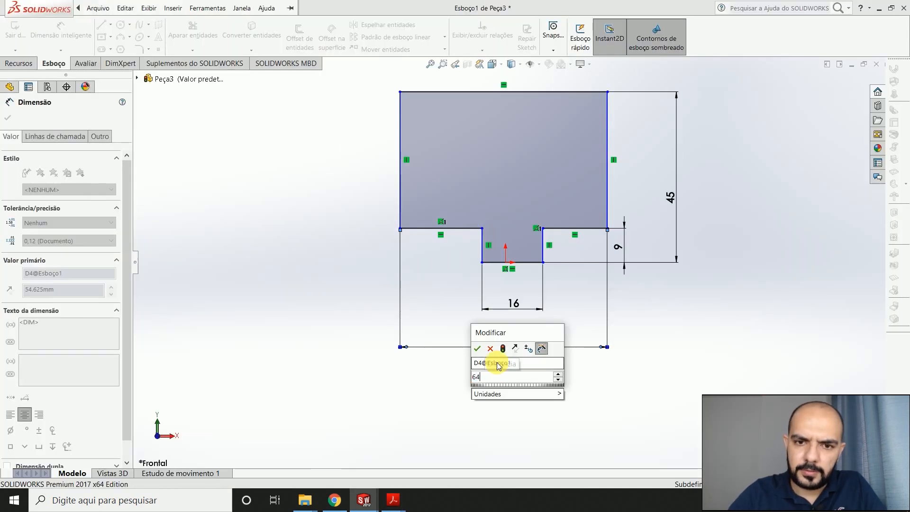
pyautogui.press('Return')
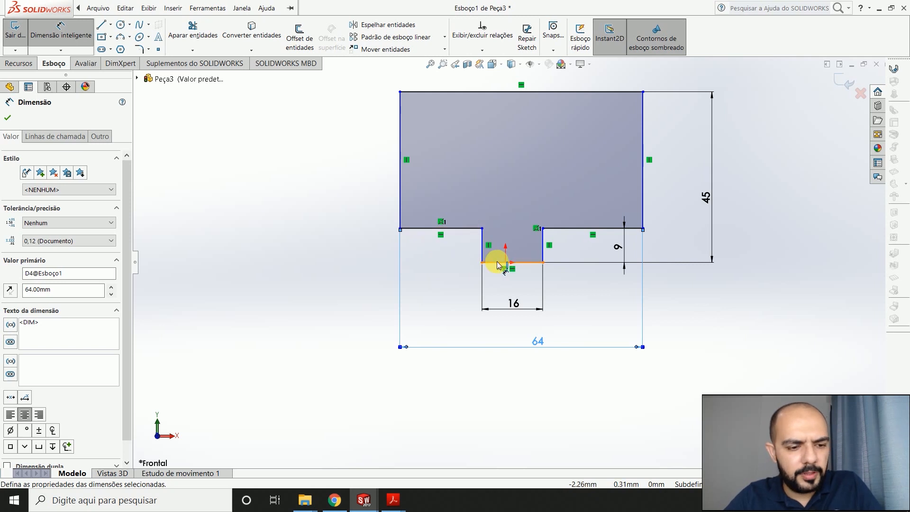
pyautogui.press('Escape')
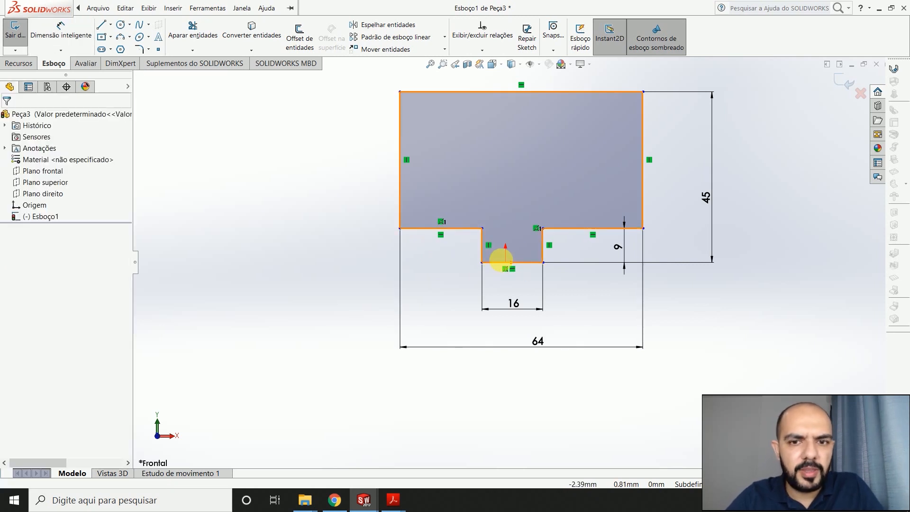
# Make the midpoint of the stem's bottom edge coincident with the origin
pyautogui.scroll(-4, 518, 268)
pyautogui.click(502, 262)
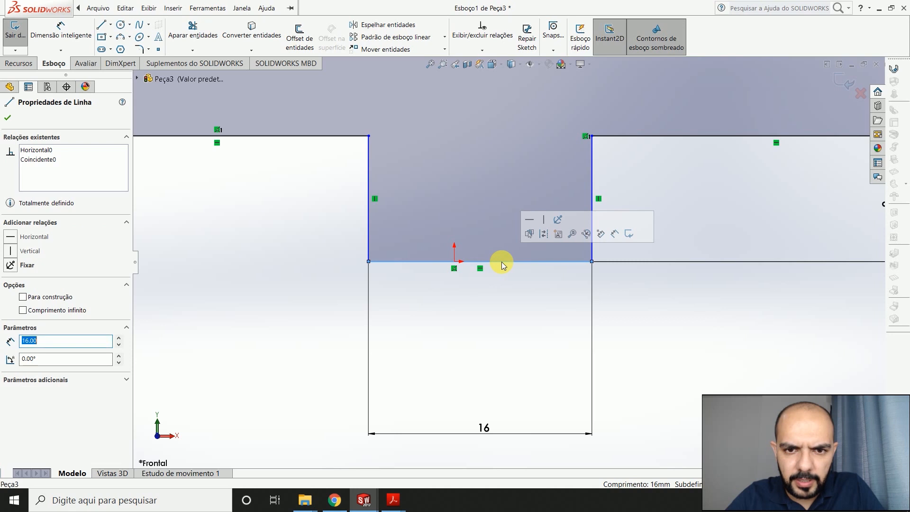
pyautogui.click(500, 276)
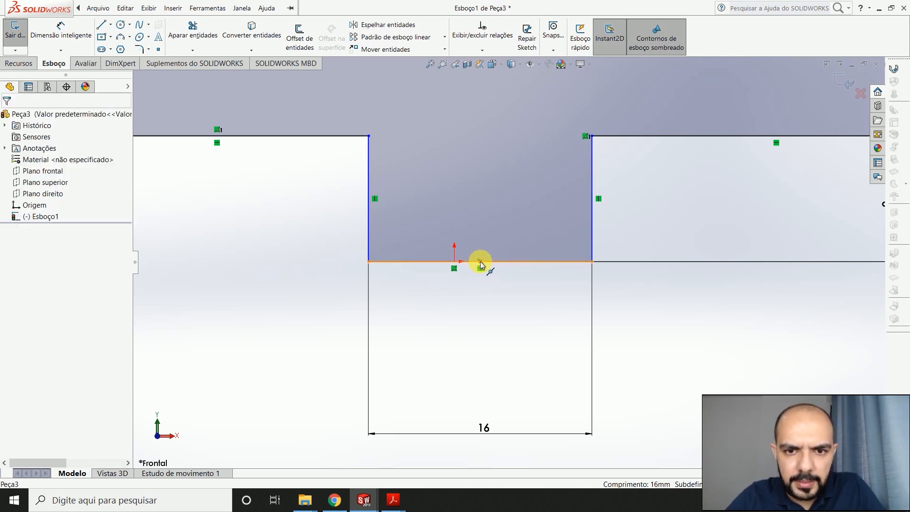
pyautogui.click(480, 263)
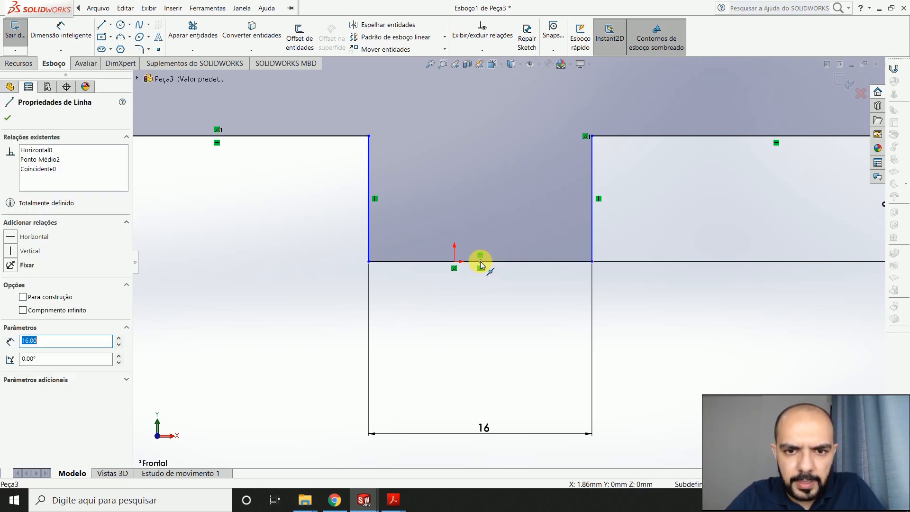
pyautogui.click(454, 262)
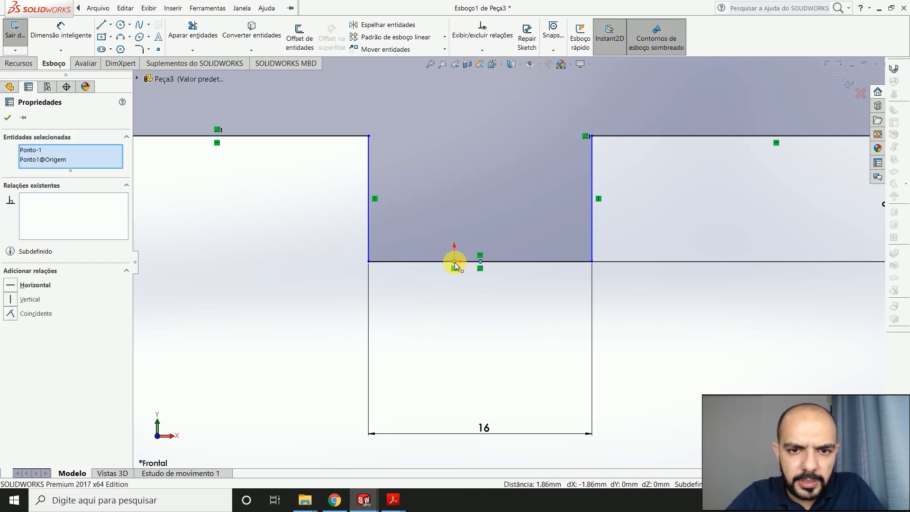
pyautogui.click(10, 313)
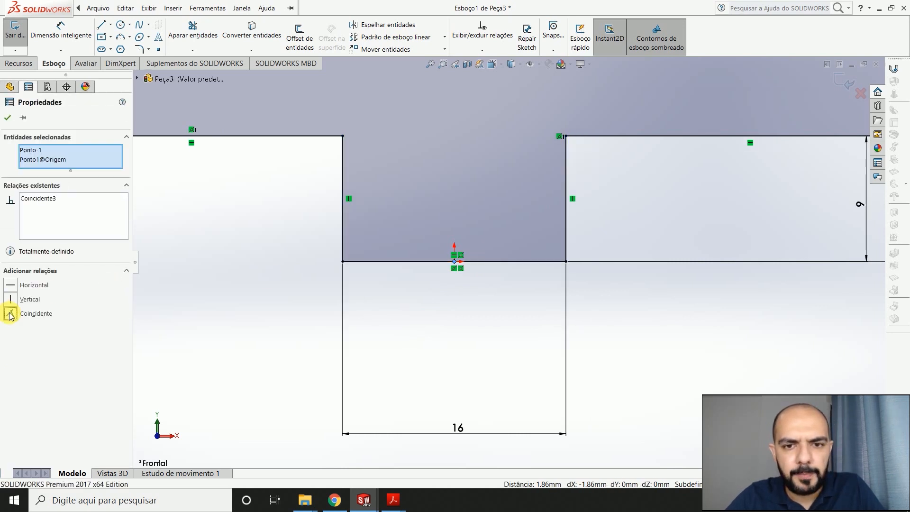
# Add a vertical relation between the midpoint of the profile's top edge and the origin
pyautogui.press('f')
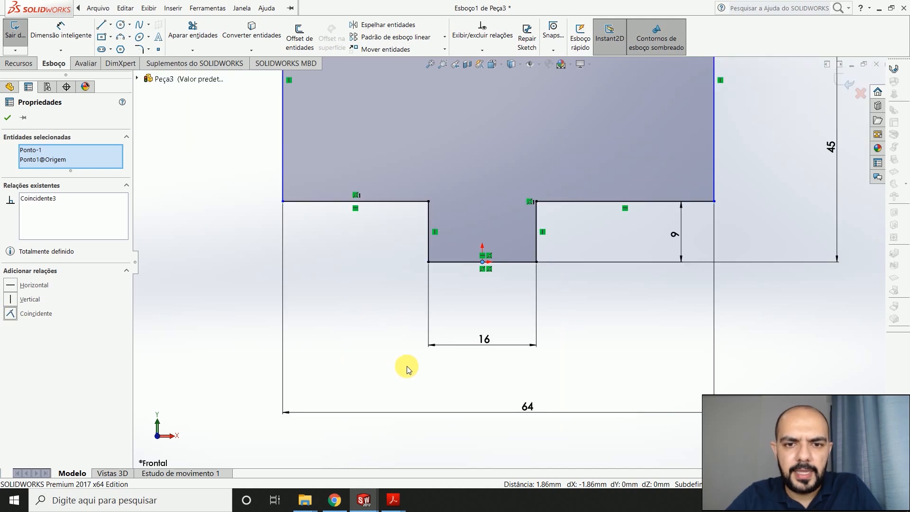
pyautogui.scroll(-3, 528, 123)
pyautogui.click(484, 134)
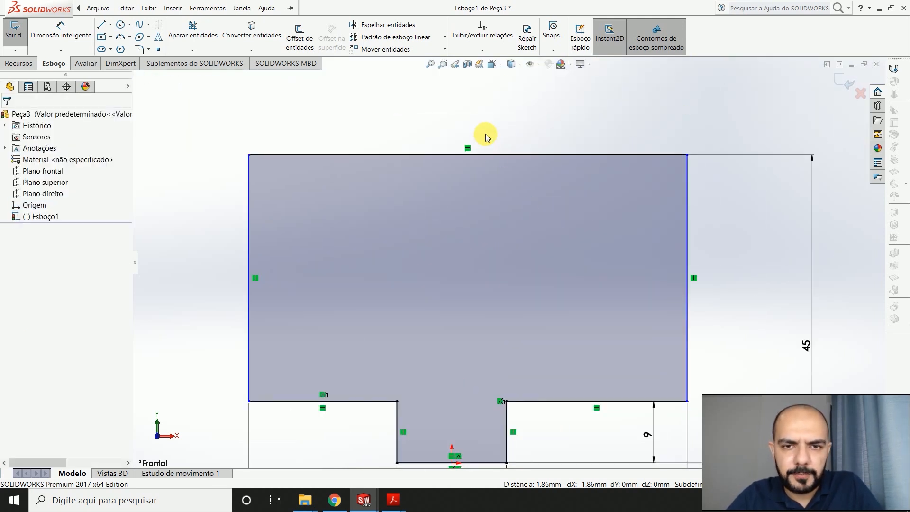
pyautogui.click(468, 157)
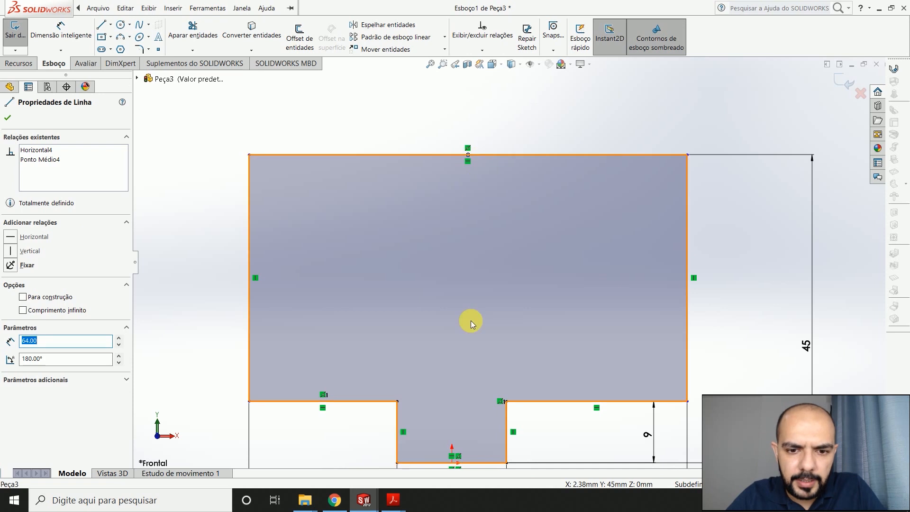
pyautogui.keyDown('ctrl'); pyautogui.click(451, 463); pyautogui.keyUp('ctrl')
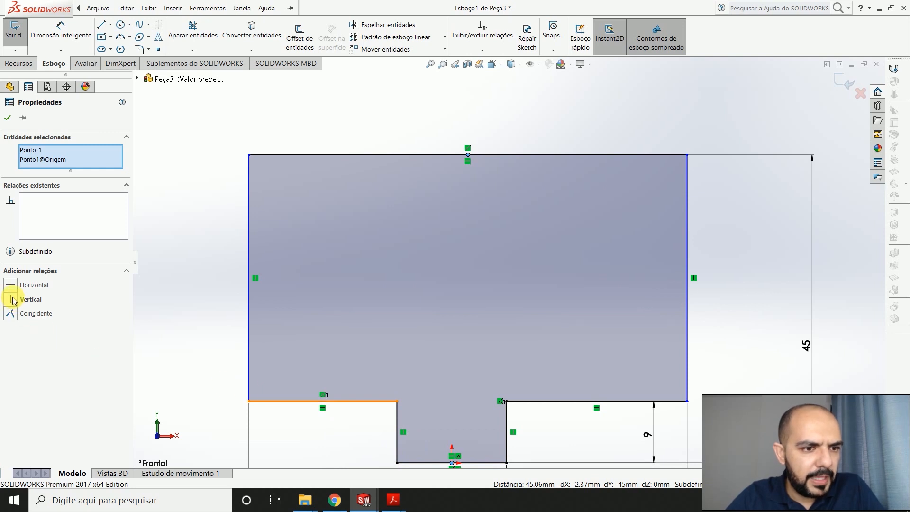
pyautogui.click(10, 299)
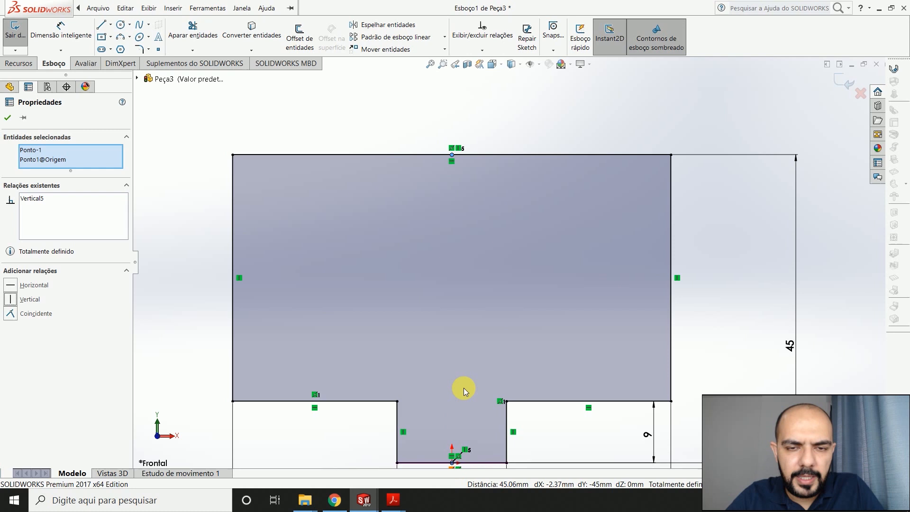
pyautogui.scroll(-2, 524, 357)
pyautogui.scroll(4, 525, 360)
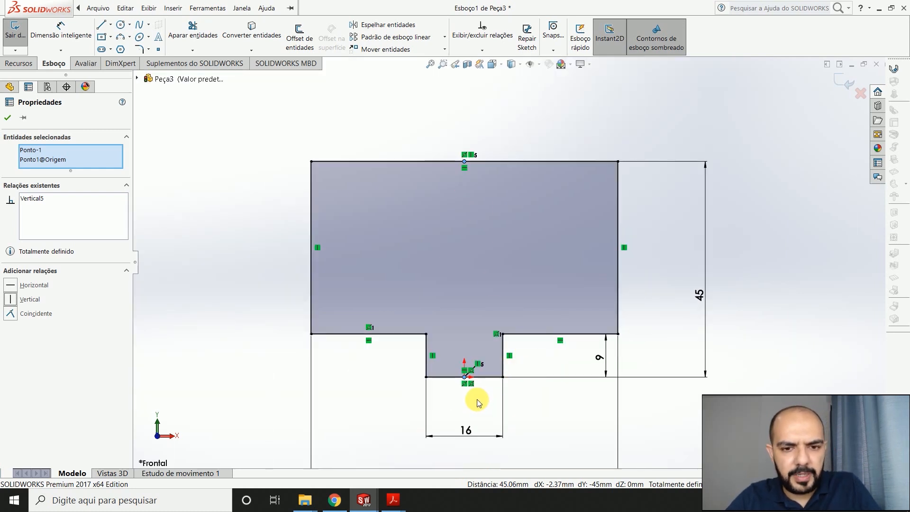
pyautogui.click(477, 403)
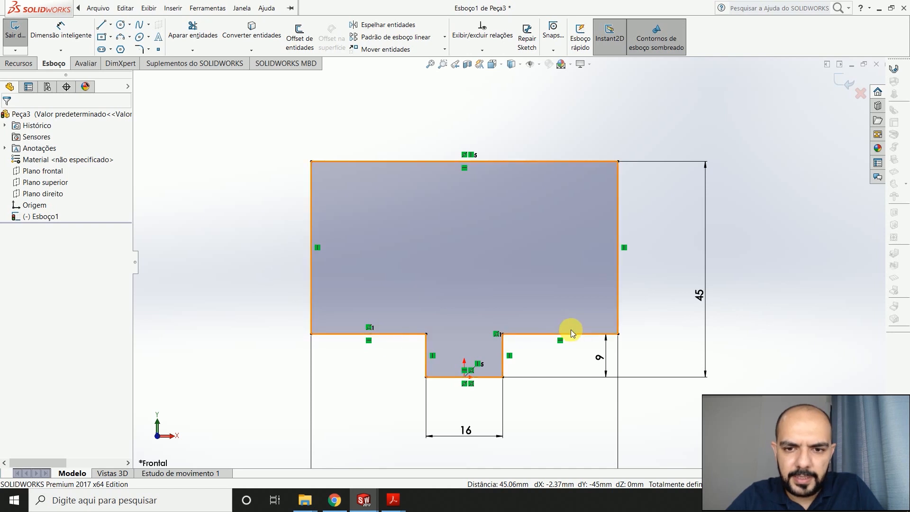
# Add driven dimensions to the two horizontal shoulder lines on either side of the stem
pyautogui.click(60, 26)
pyautogui.click(385, 334)
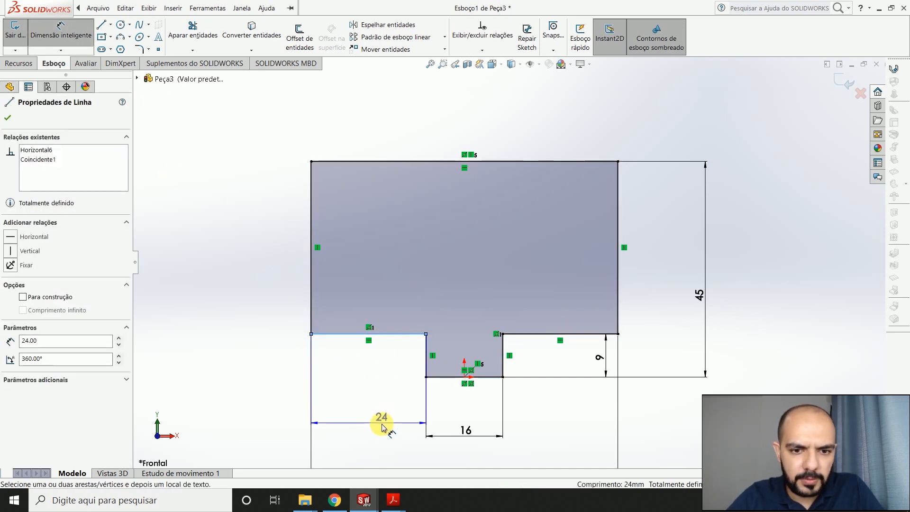
pyautogui.click(382, 428)
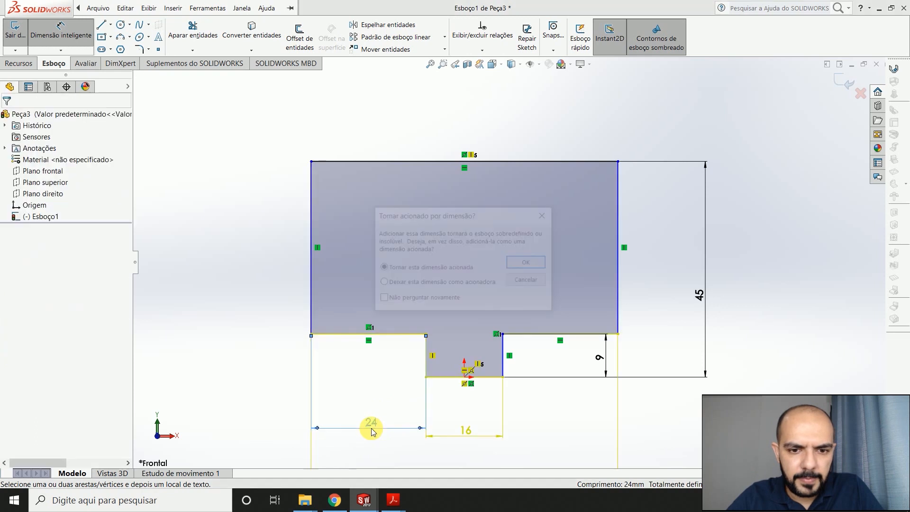
pyautogui.click(529, 264)
pyautogui.click(570, 335)
pyautogui.click(574, 428)
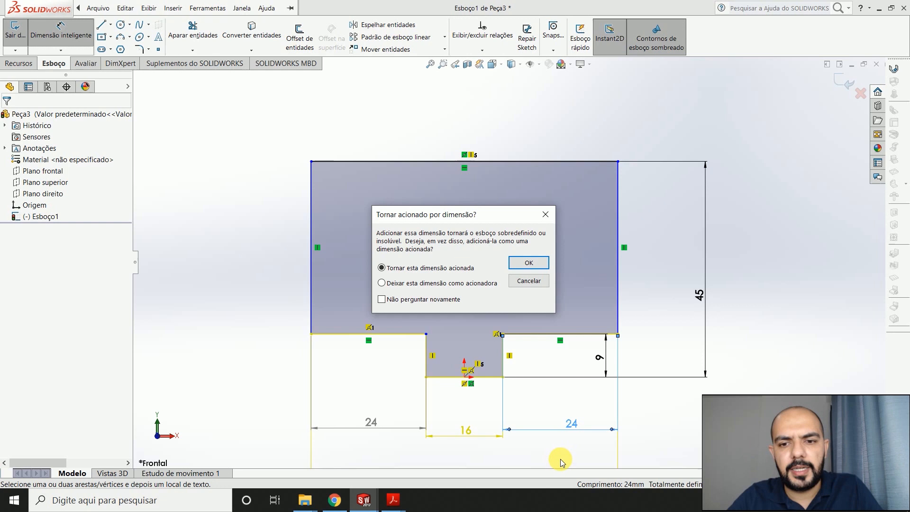
pyautogui.click(528, 263)
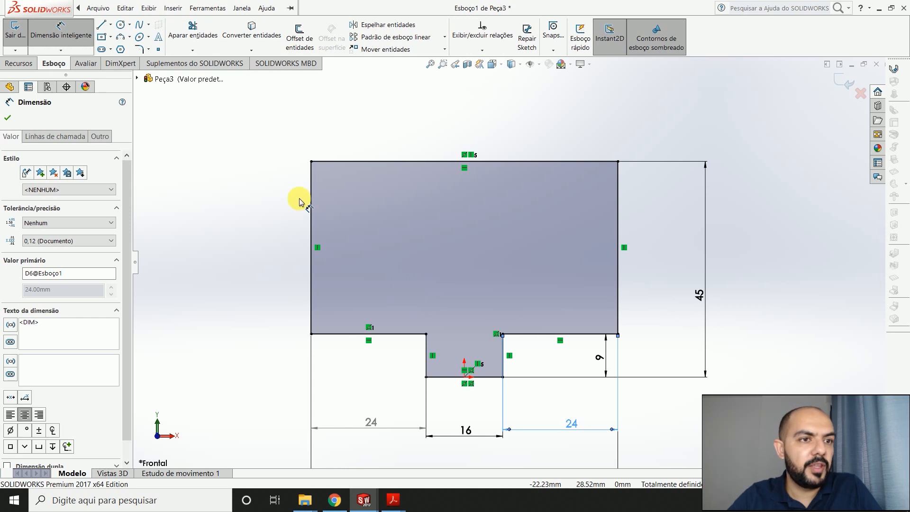
# Extrude the T-shaped profile as a blind boss 10 mm deep from the sketch plane
pyautogui.click(27, 66)
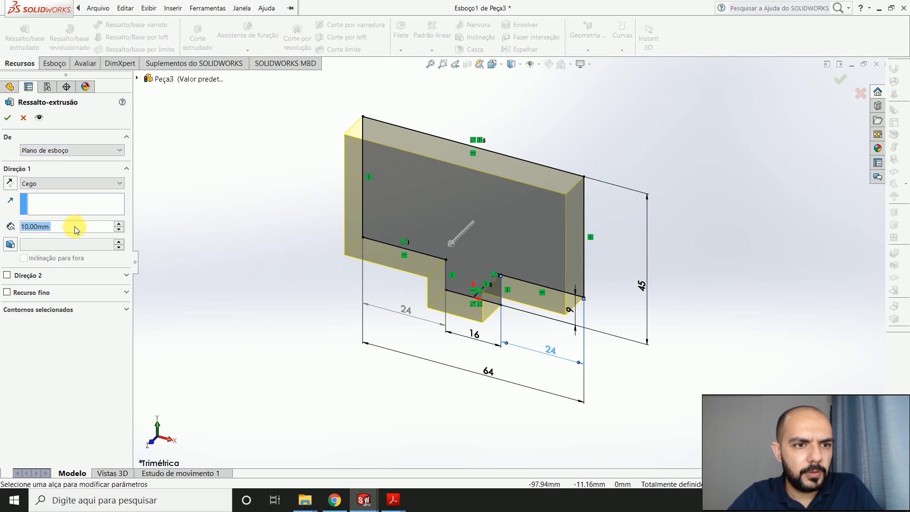
pyautogui.click(8, 118)
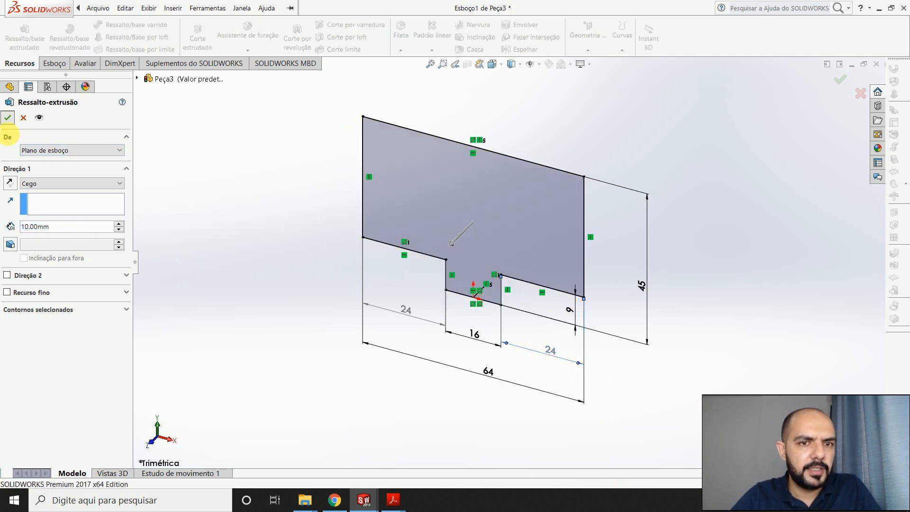
# Start a sketch on the front face of the T-shaped body and draw a vertical centerline about 31 mm up from the origin
pyautogui.click(385, 390)
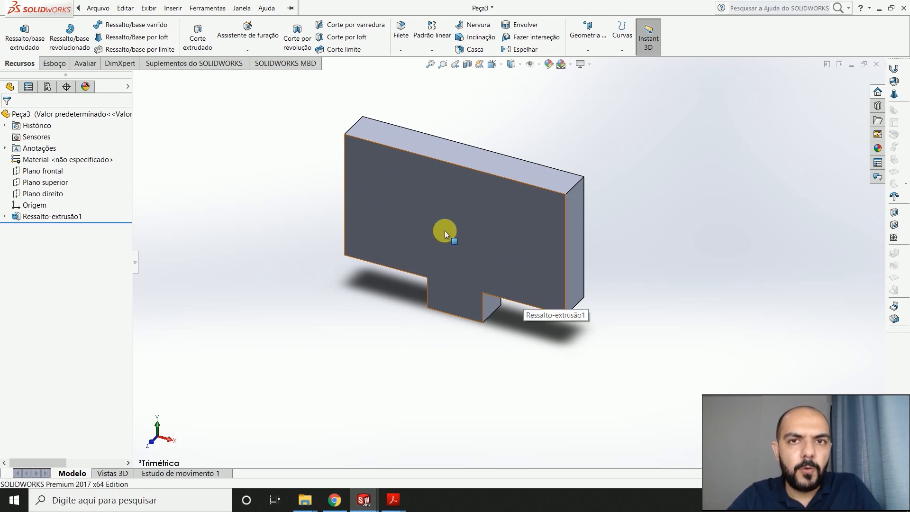
pyautogui.click(55, 65)
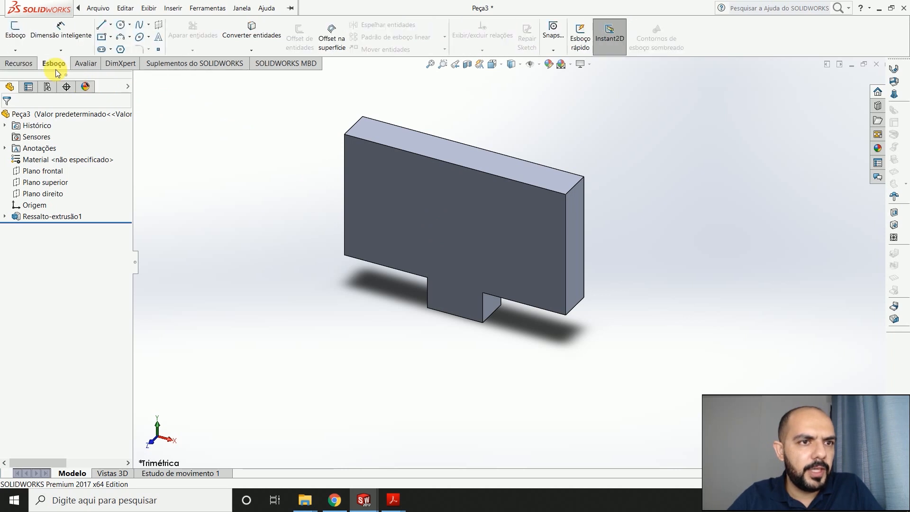
pyautogui.click(111, 27)
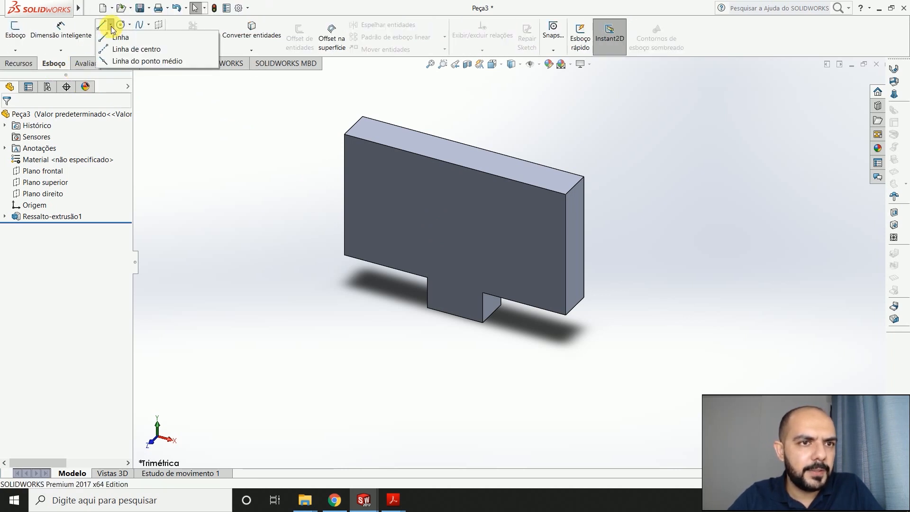
pyautogui.click(122, 51)
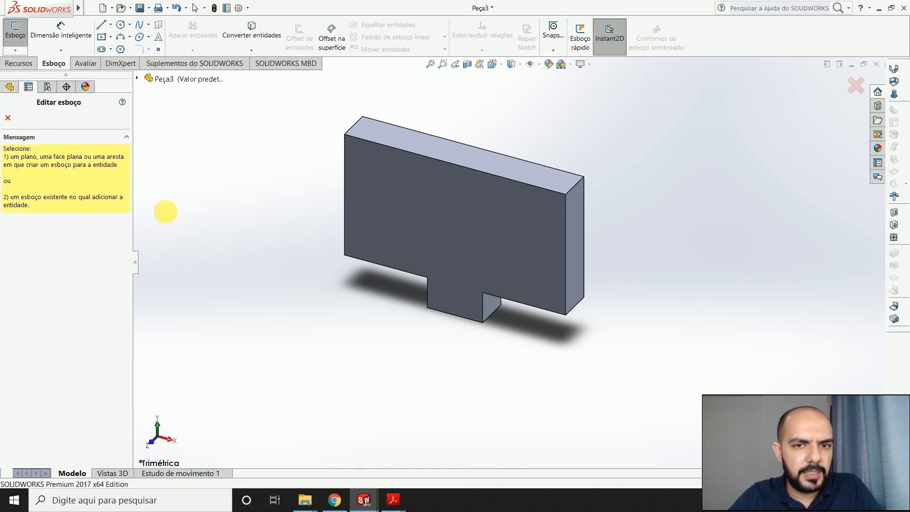
pyautogui.click(453, 233)
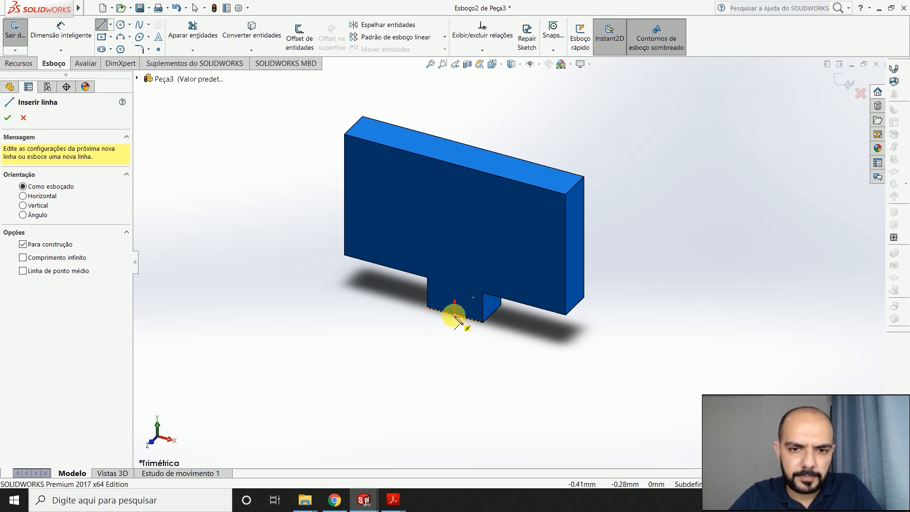
pyautogui.click(493, 64)
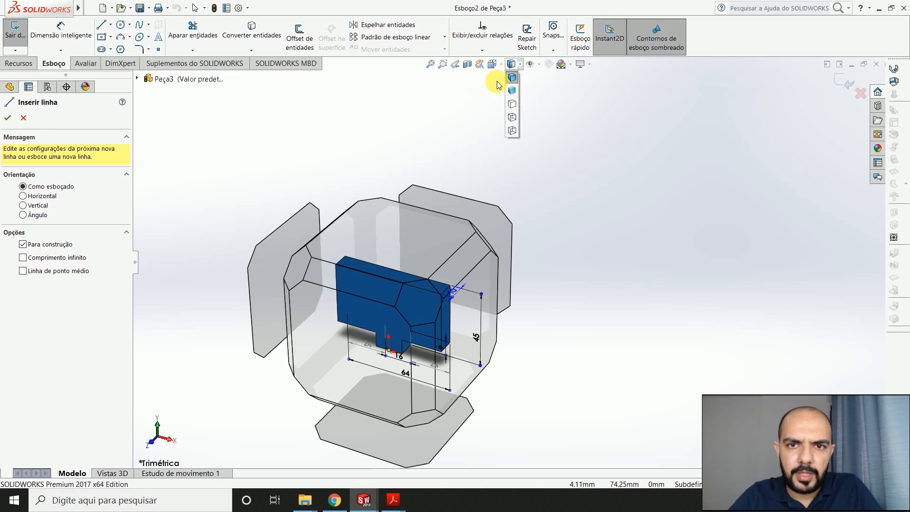
pyautogui.click(546, 118)
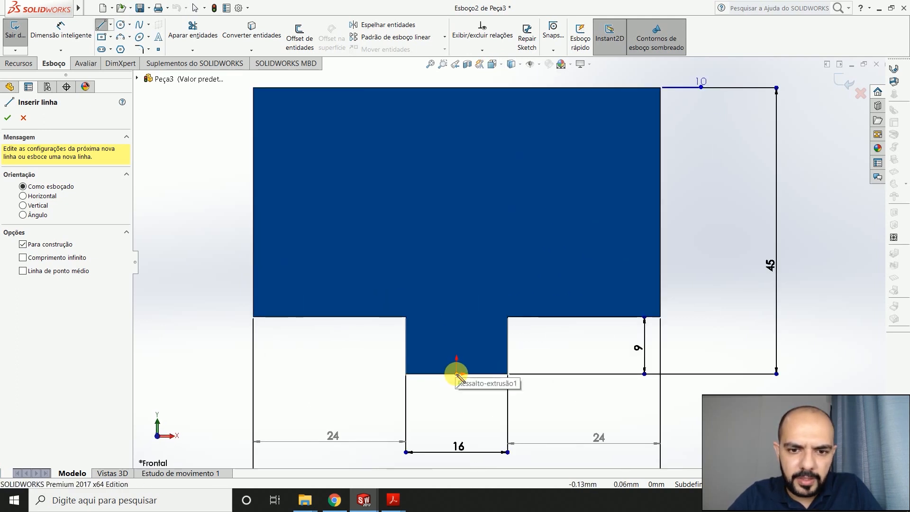
pyautogui.click(457, 374)
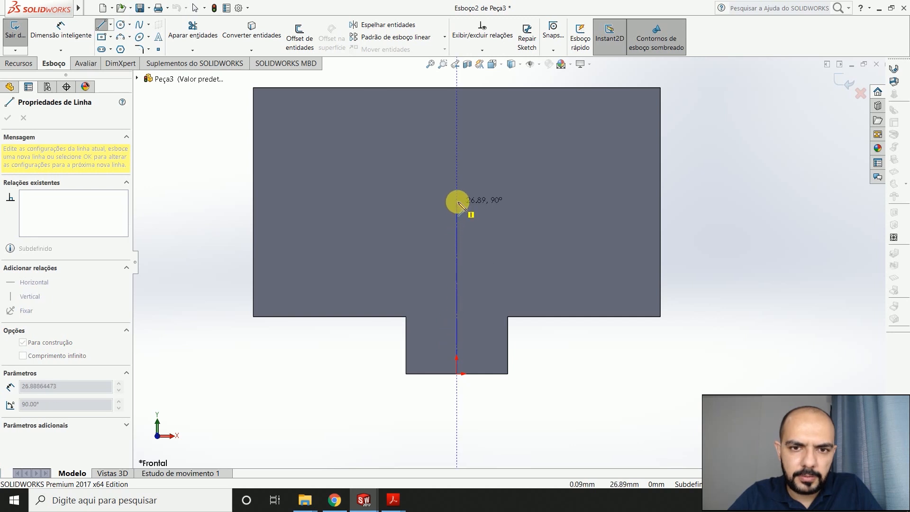
pyautogui.click(456, 175)
pyautogui.press('Escape')
# Dimension the vertical centerline's length and set it to 29 mm, as given in the Mordente móvel drawing
pyautogui.click(66, 32)
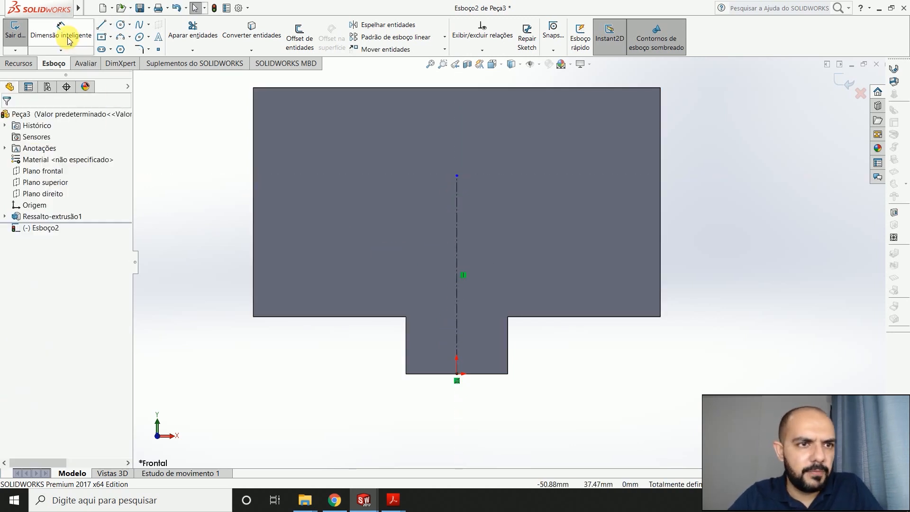
pyautogui.click(458, 230)
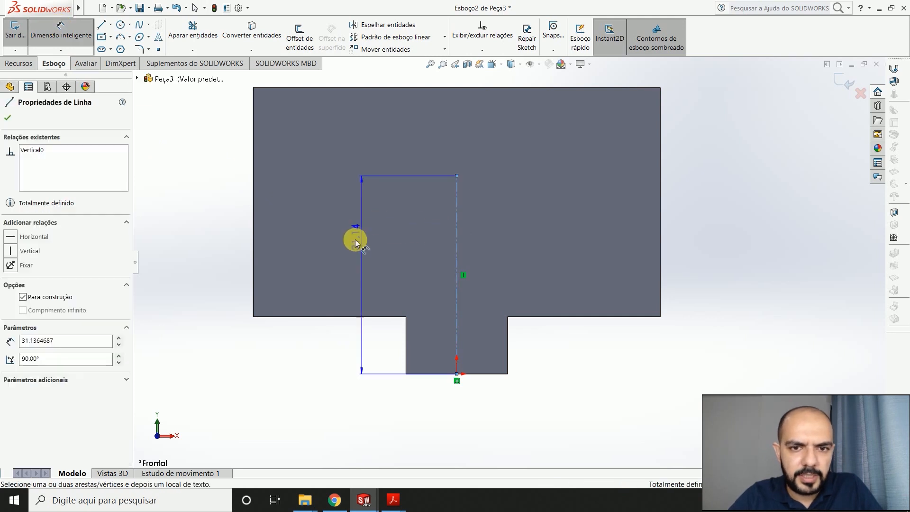
pyautogui.click(298, 271)
pyautogui.hotkey('alt', 'Tab')
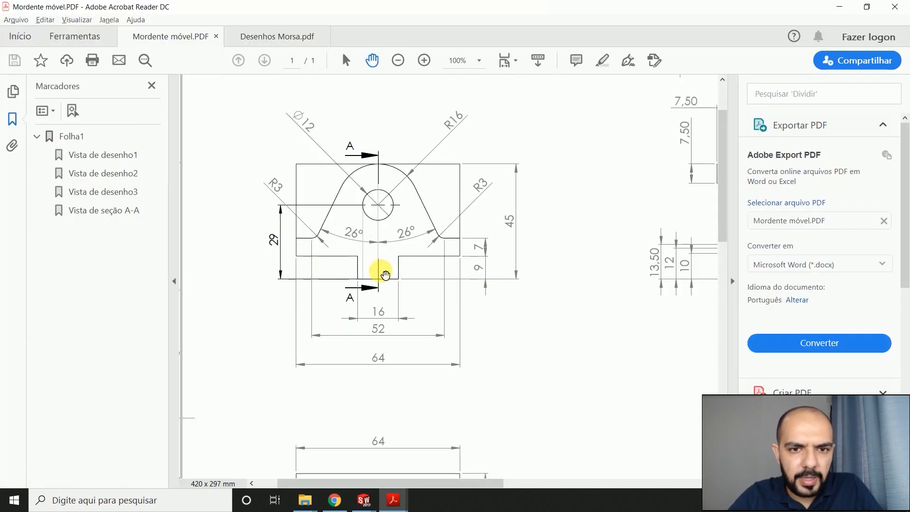
pyautogui.hotkey('alt', 'Tab')
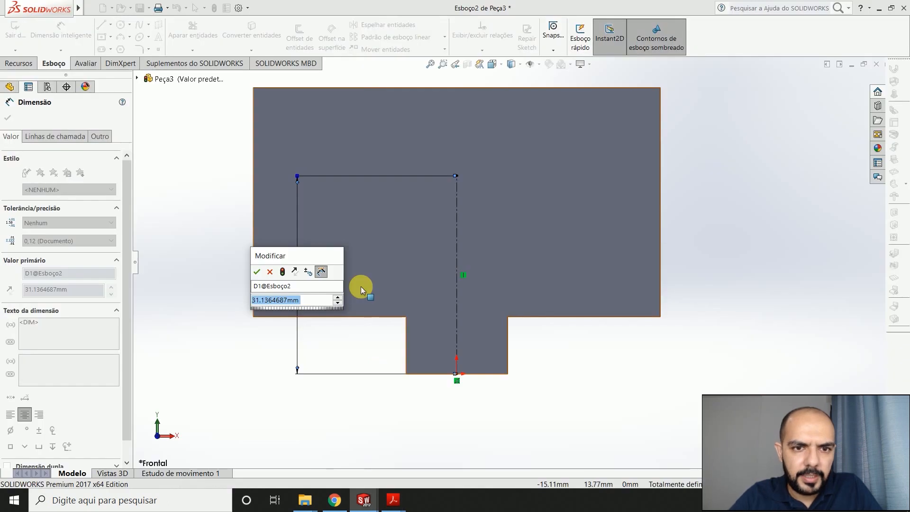
pyautogui.write('29')
pyautogui.press('Return')
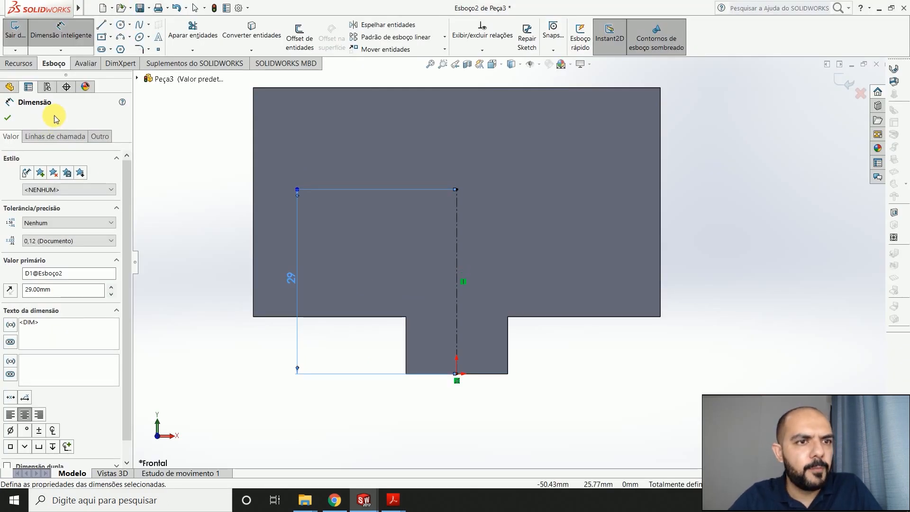
# Draw a circle about 27 mm in diameter centred on the upper endpoint of the centerline
pyautogui.click(120, 27)
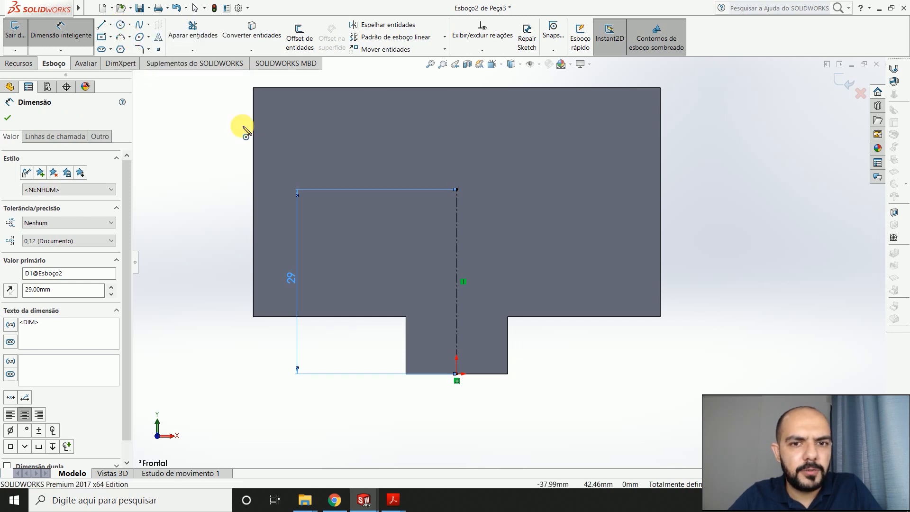
pyautogui.click(456, 189)
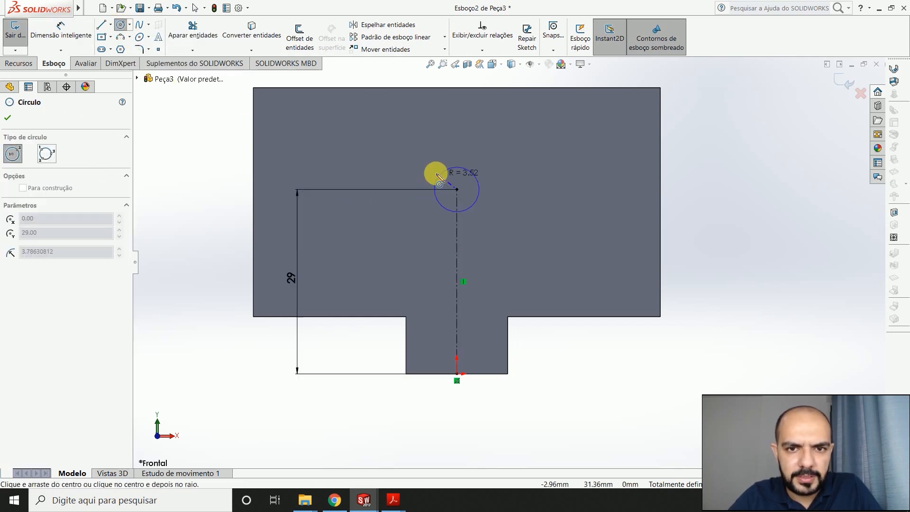
pyautogui.click(382, 156)
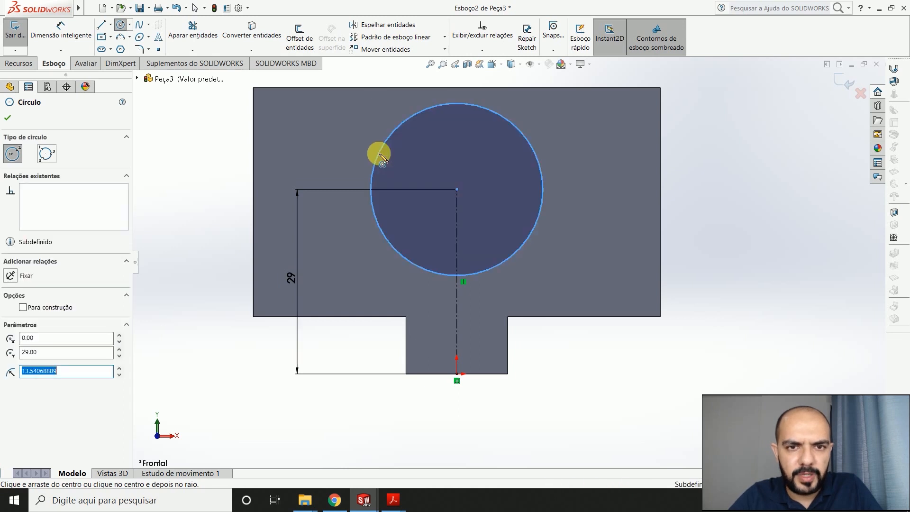
# Dimension the circle's diameter and set it to 32 mm, matching the R16 arc in the PDF drawing
pyautogui.click(56, 38)
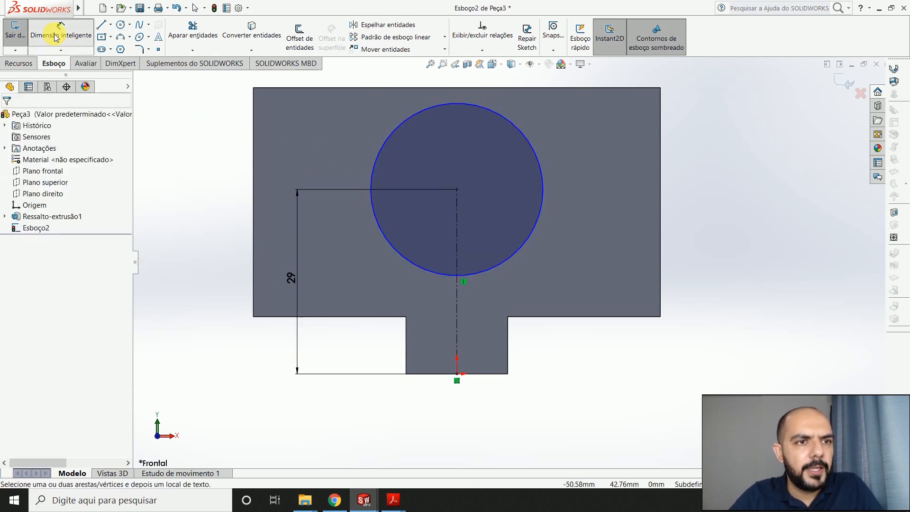
pyautogui.click(544, 187)
pyautogui.click(734, 187)
pyautogui.hotkey('alt', 'Tab')
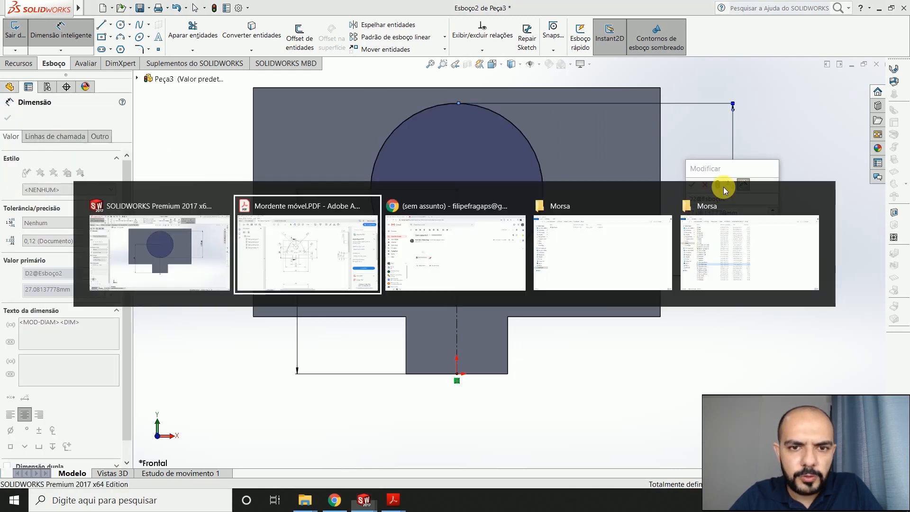
pyautogui.hotkey('alt', 'Tab')
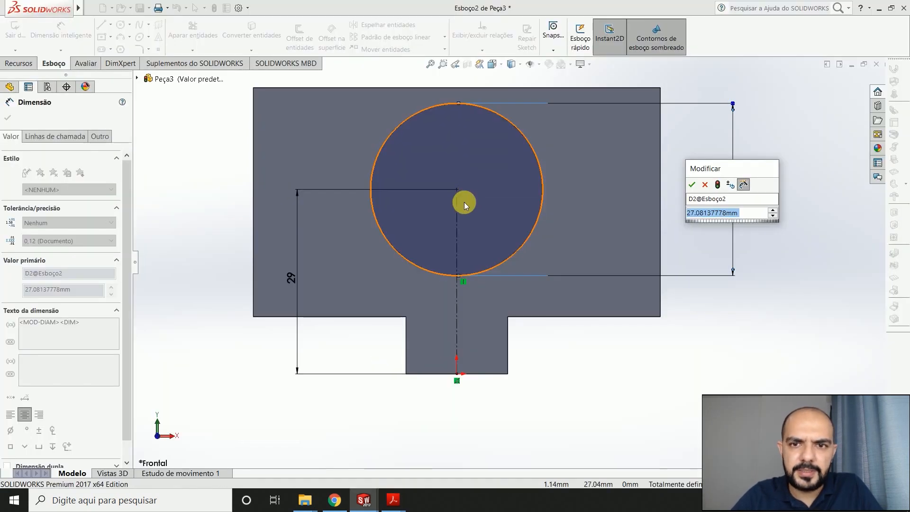
pyautogui.write('32')
pyautogui.press('Return')
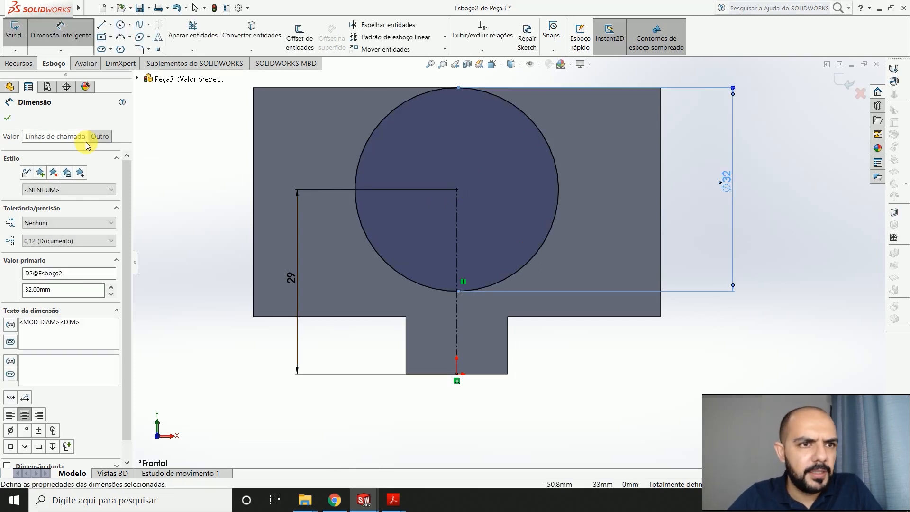
# Draw a slanted line from the circle's left side down and outward, continuing with a horizontal line to the face's left edge
pyautogui.click(103, 27)
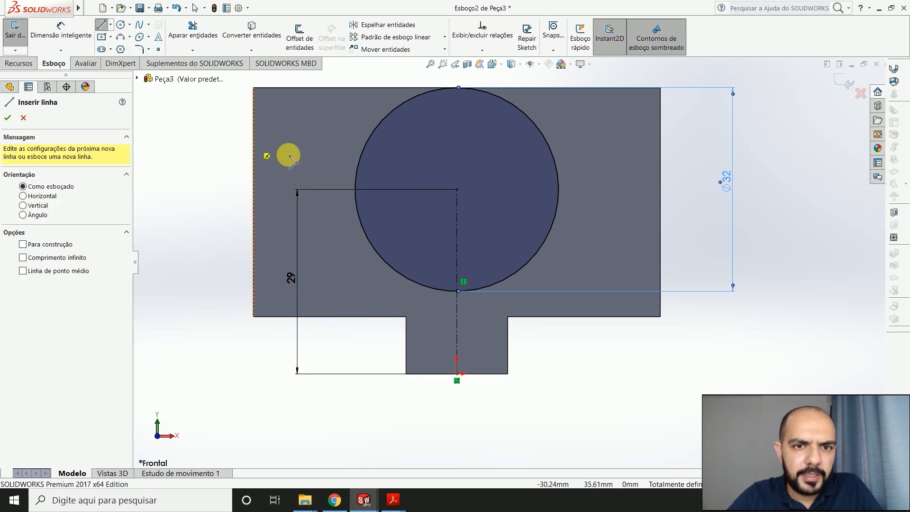
pyautogui.click(362, 154)
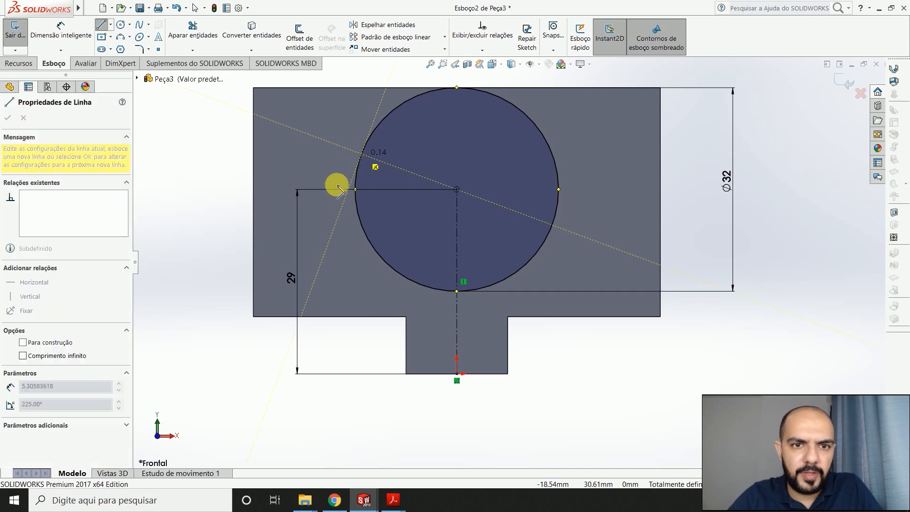
pyautogui.click(295, 272)
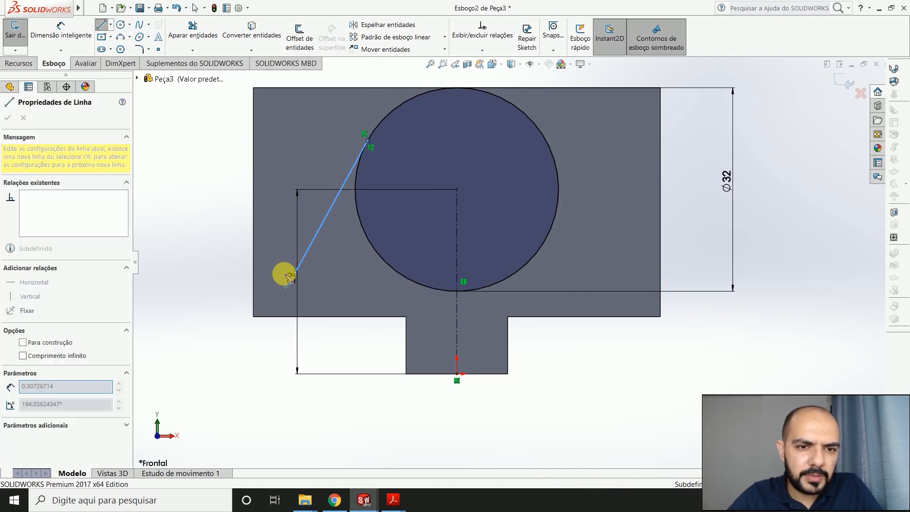
pyautogui.click(254, 272)
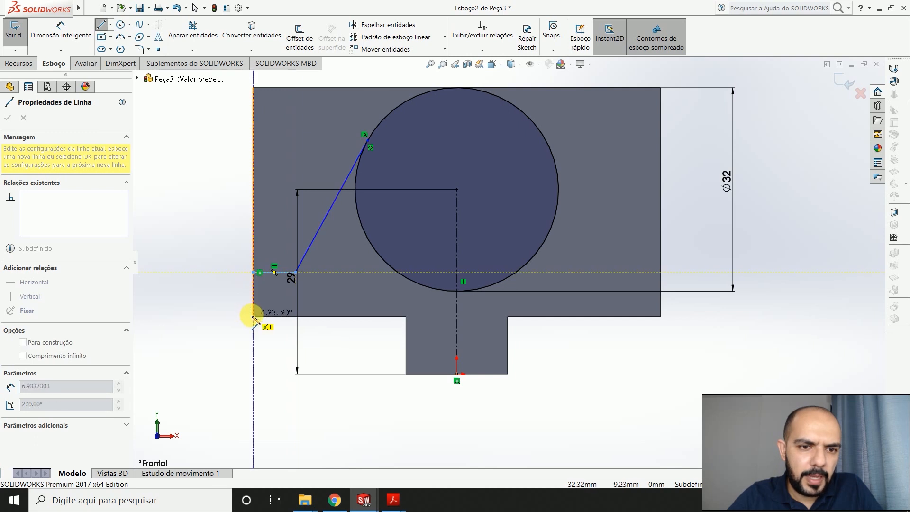
# Continue the line chain about 7 mm down the left edge, then along both shoulders and around the stem to the lower right corner
pyautogui.click(254, 316)
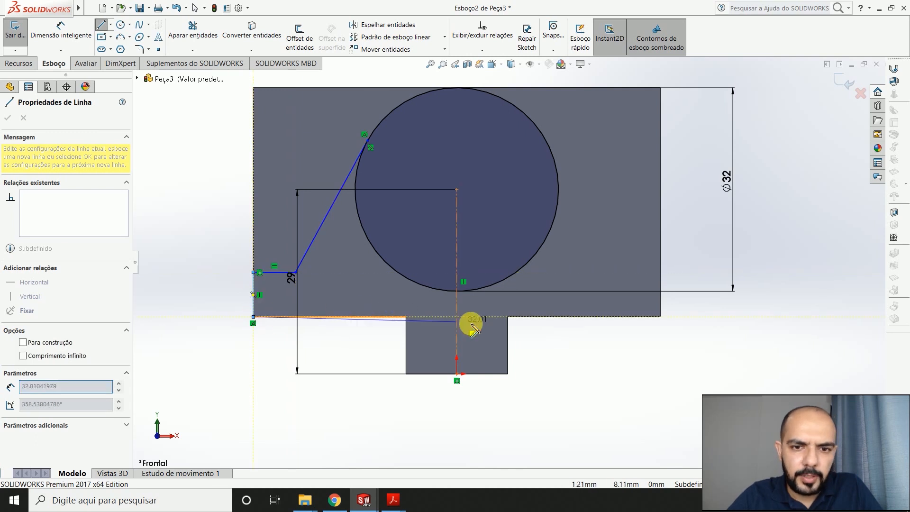
pyautogui.click(406, 316)
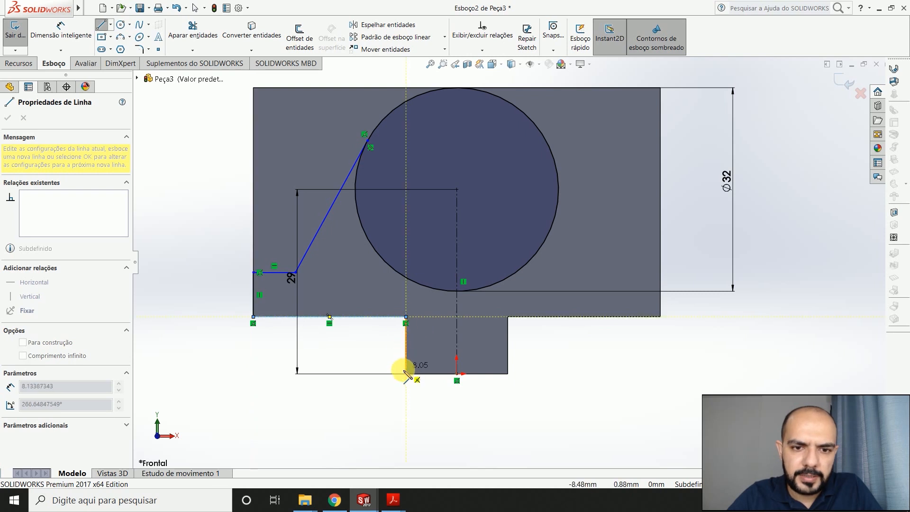
pyautogui.click(405, 374)
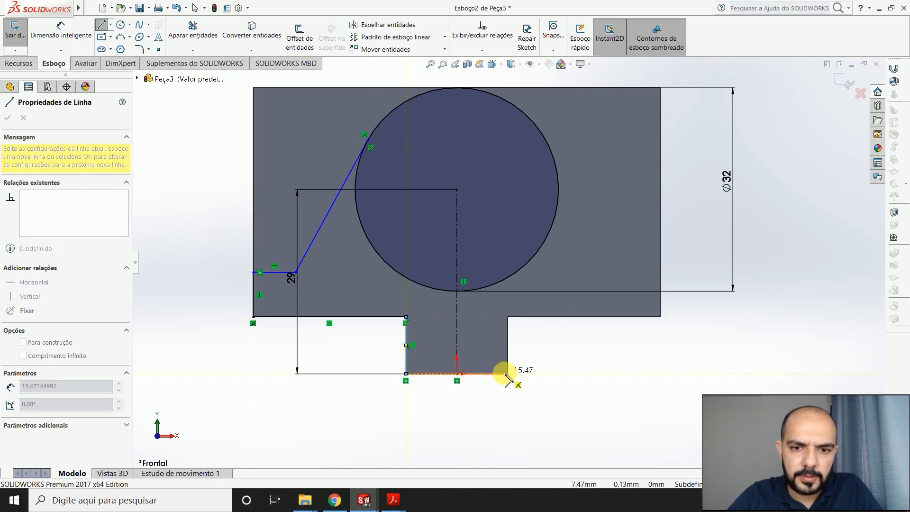
pyautogui.click(507, 373)
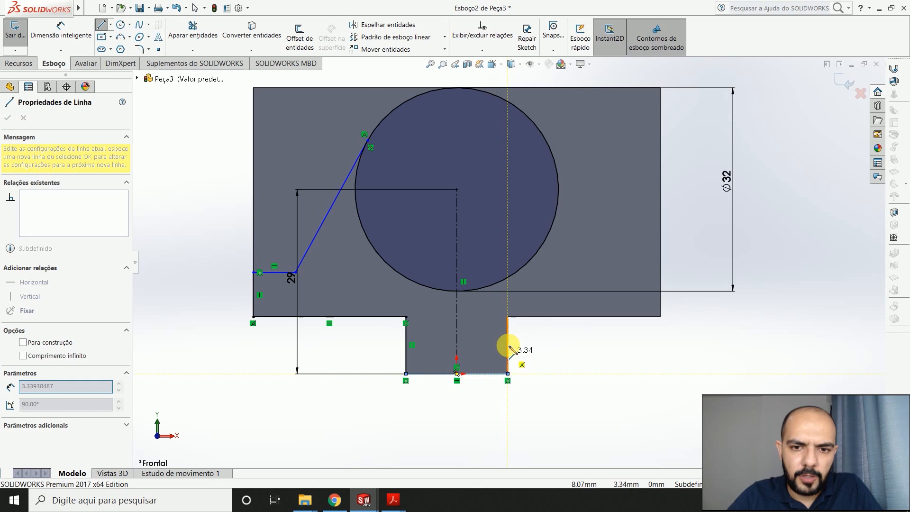
pyautogui.click(507, 317)
pyautogui.click(660, 316)
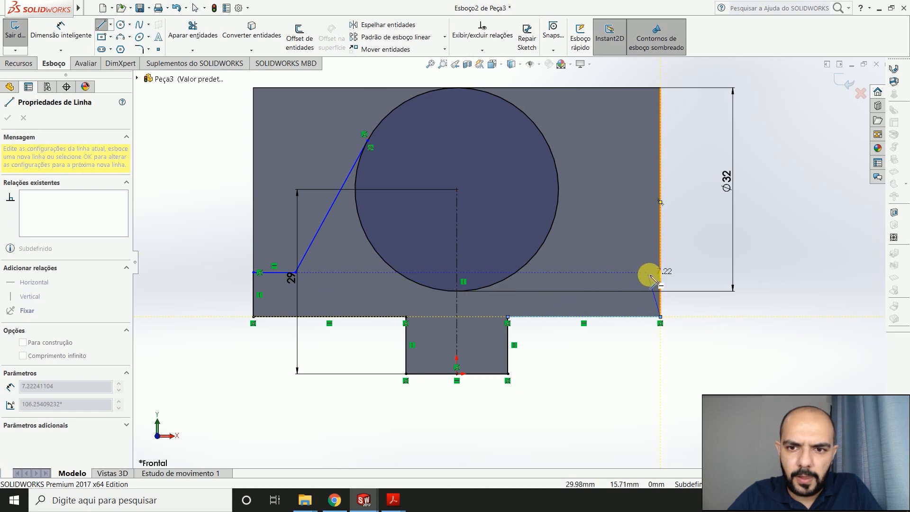
# Finish the chain up the right edge to the left step's height, horizontally inward, and along a slanted line to the circle's right side
pyautogui.click(661, 273)
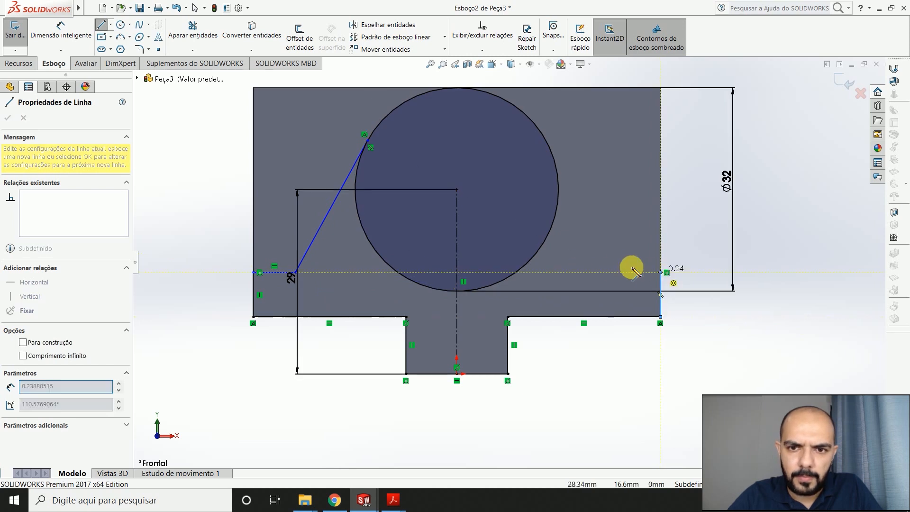
pyautogui.click(608, 272)
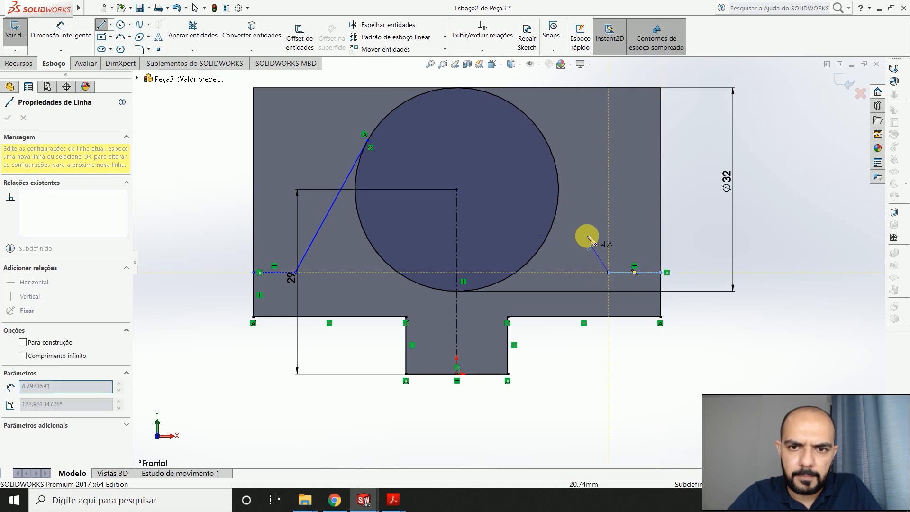
pyautogui.click(551, 153)
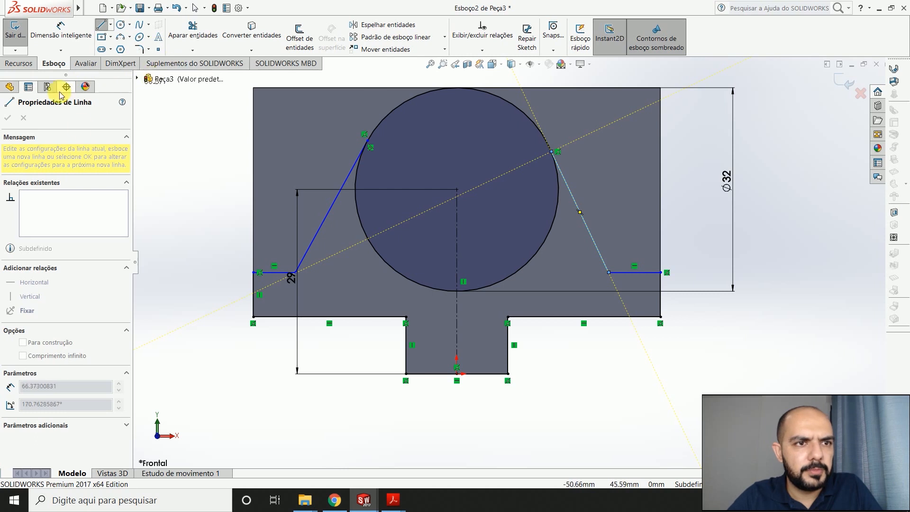
pyautogui.press('Escape')
pyautogui.press('Escape')
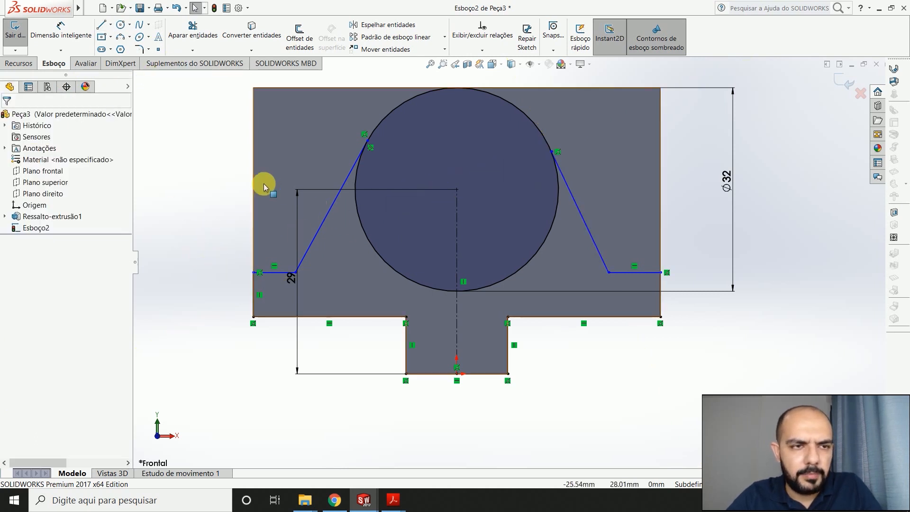
# Trim away the lower part of the circle between the two slanted lines, leaving only the top arc of the profile
pyautogui.click(193, 35)
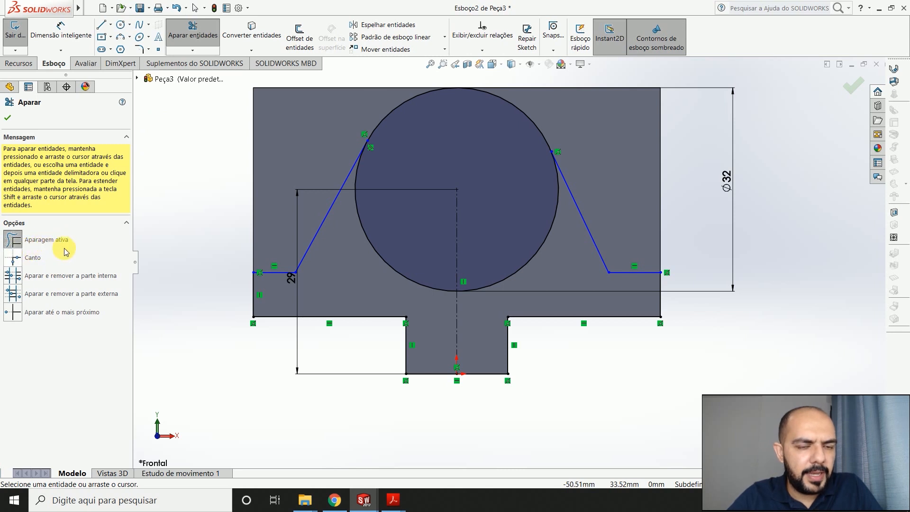
pyautogui.moveTo(374, 266); pyautogui.dragTo(455, 258)
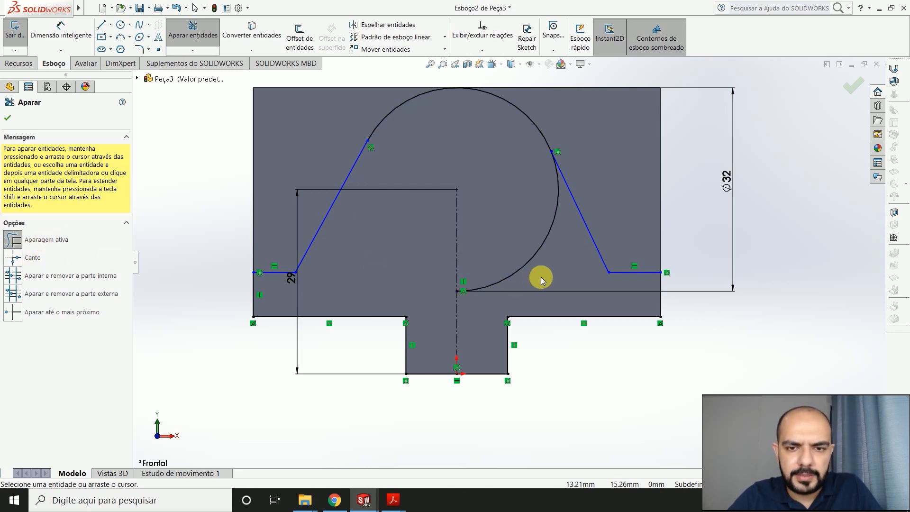
pyautogui.moveTo(543, 278)
pyautogui.mouseDown()
pyautogui.moveTo(524, 258)
pyautogui.moveTo(514, 264)
pyautogui.mouseUp()
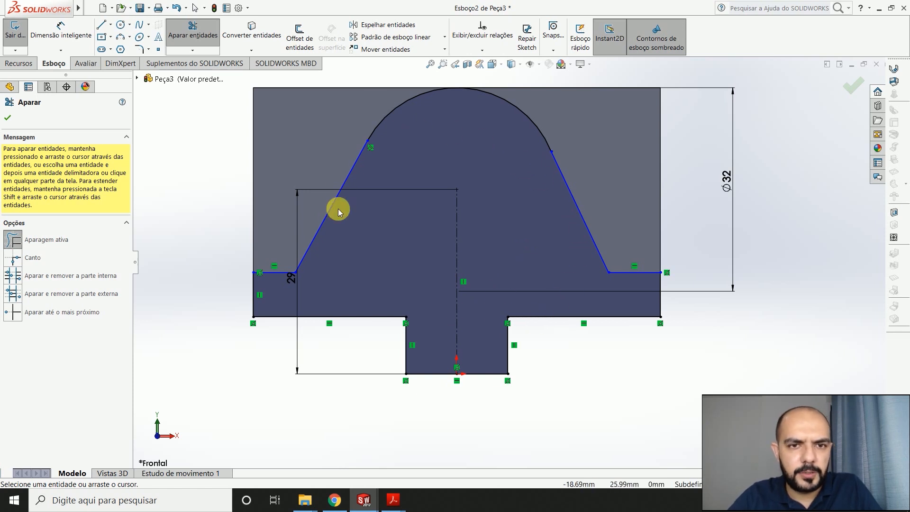
pyautogui.press('Escape')
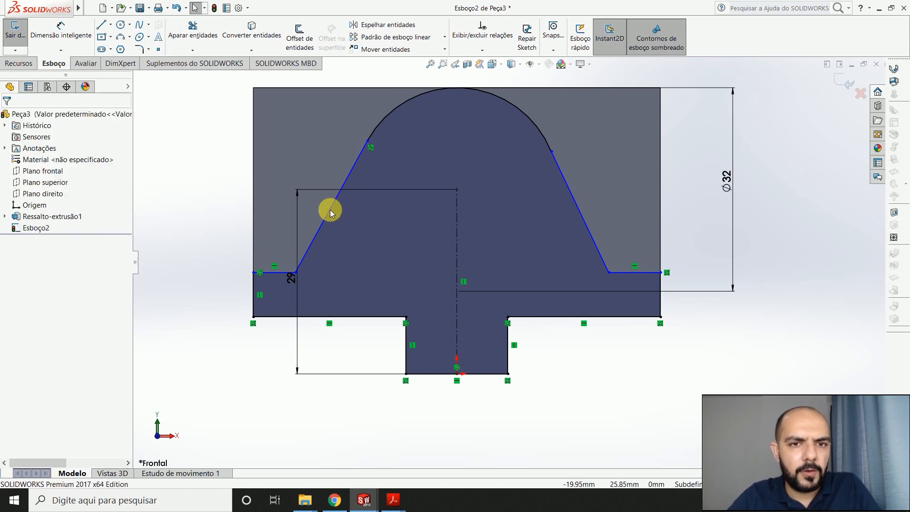
# Check the left slanted line's tangency to the top arc and make the right slanted line tangent to the arc
pyautogui.click(385, 118)
pyautogui.click(347, 181)
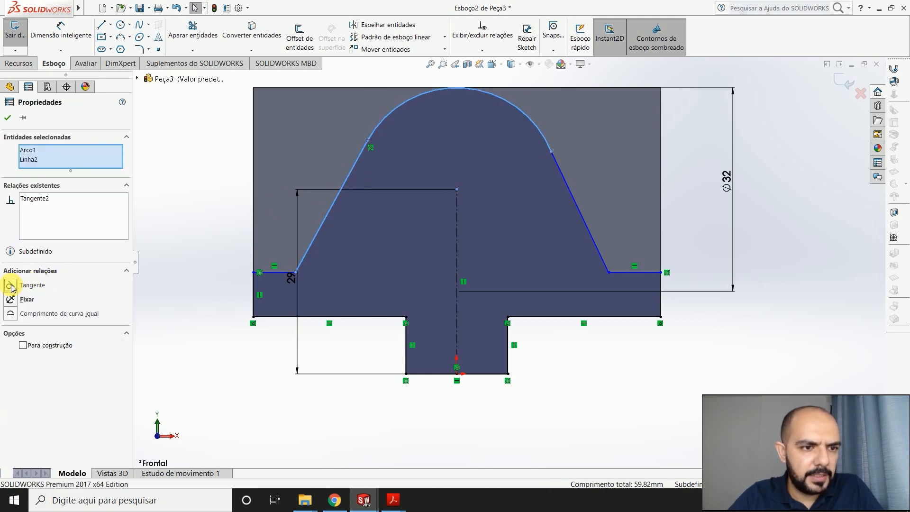
pyautogui.press('Escape')
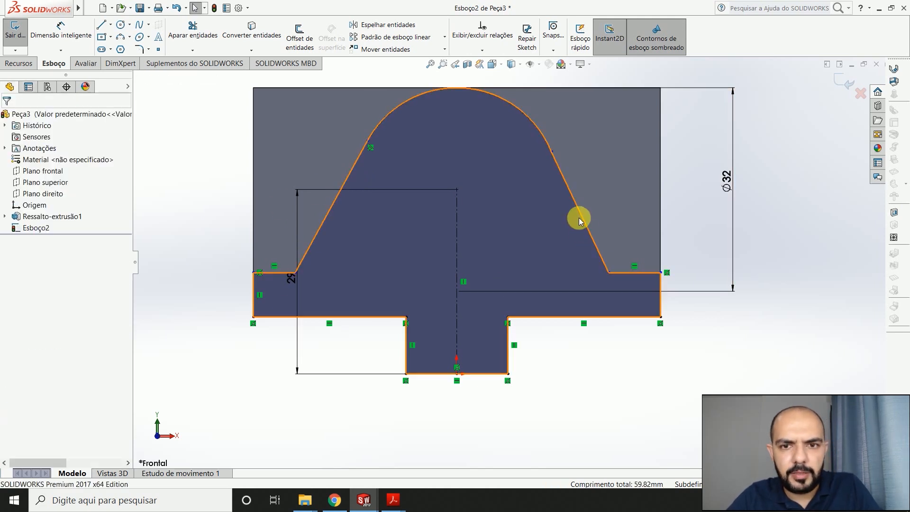
pyautogui.click(570, 194)
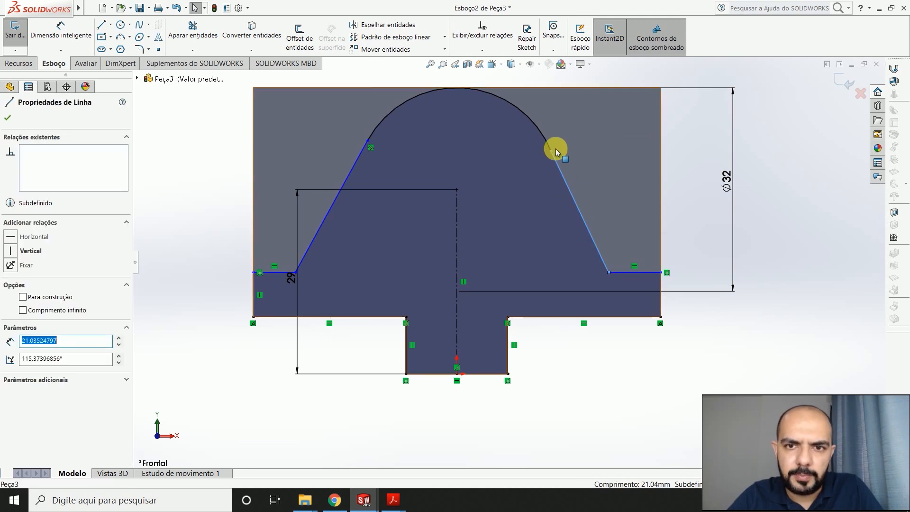
pyautogui.keyDown('ctrl'); pyautogui.click(541, 132); pyautogui.keyUp('ctrl')
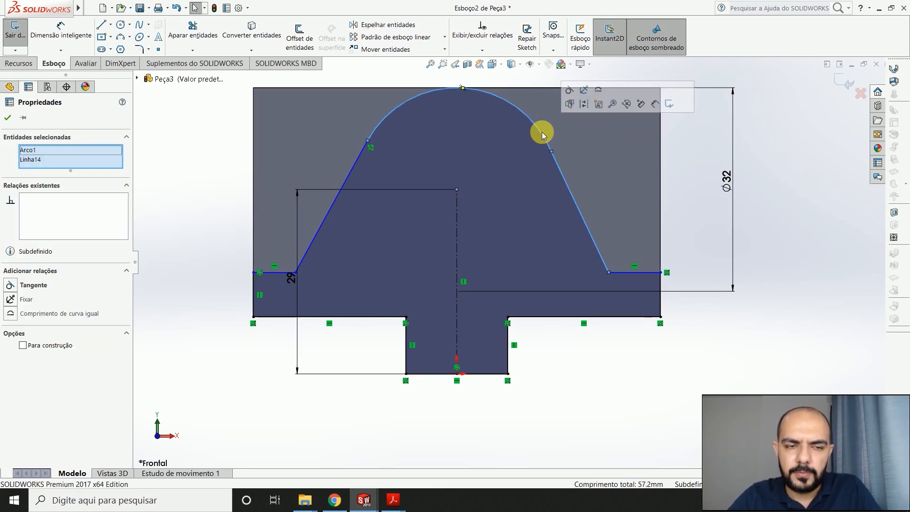
pyautogui.click(13, 287)
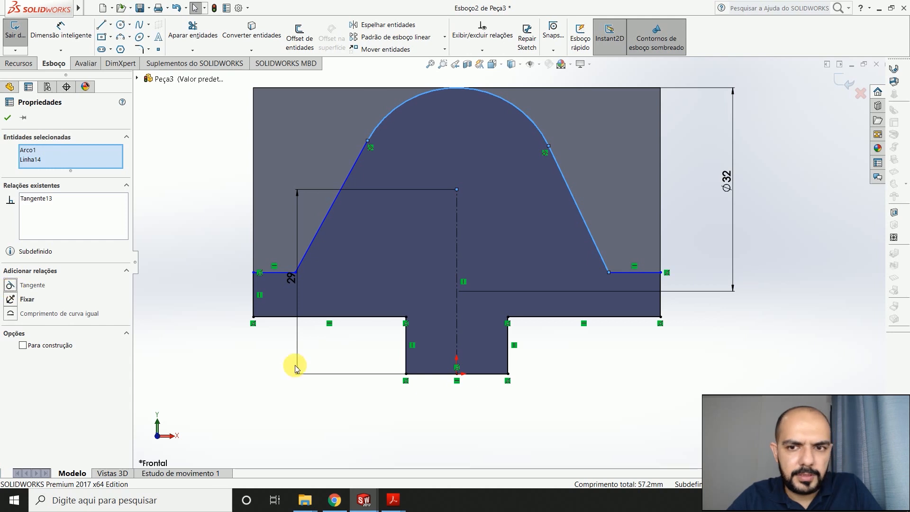
# Check the step height in the PDF drawing and dimension the profile's short right vertical edge to 7 mm
pyautogui.hotkey('alt', 'Tab')
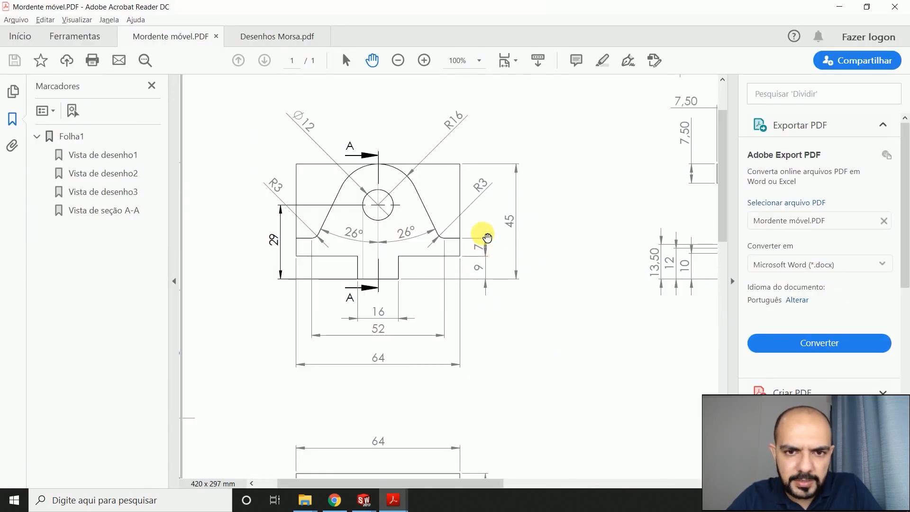
pyautogui.hotkey('alt', 'Tab')
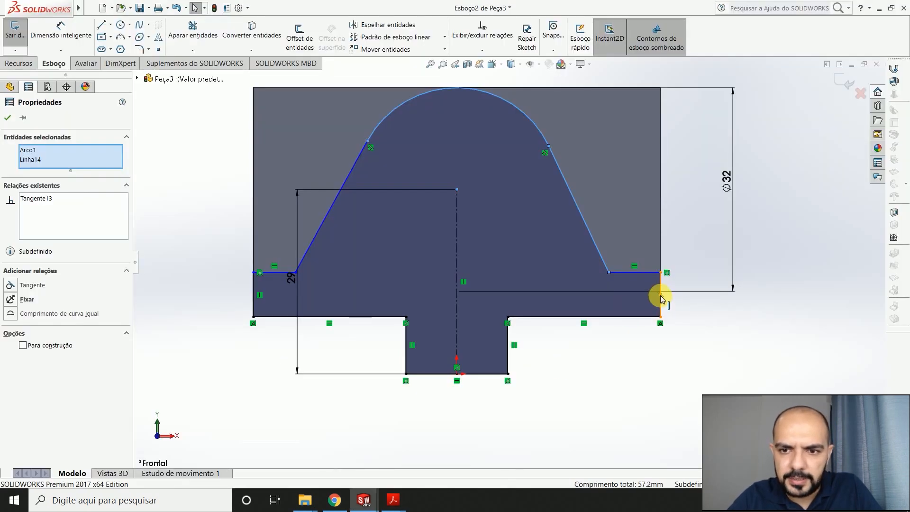
pyautogui.click(61, 29)
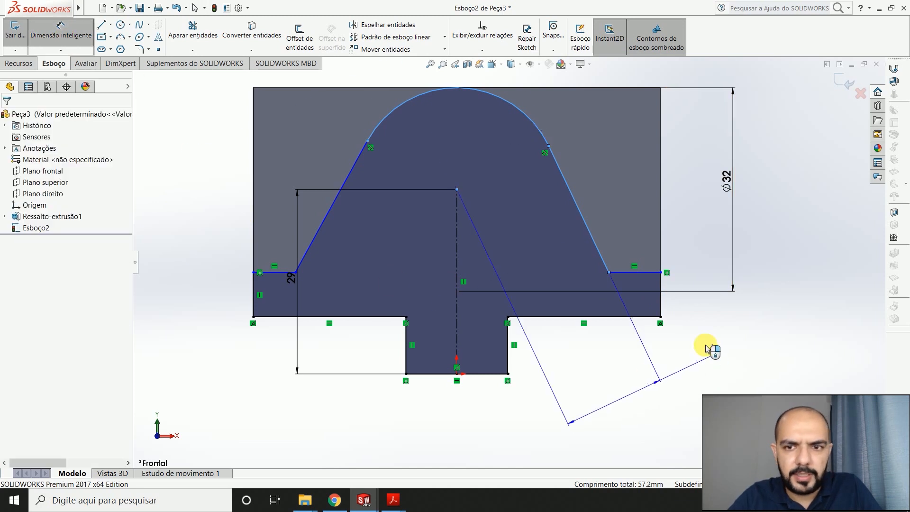
pyautogui.press('Escape')
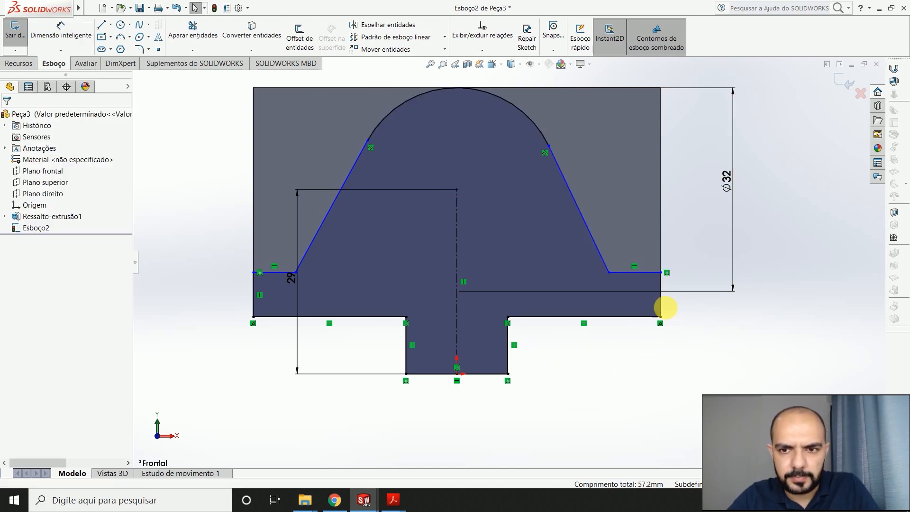
pyautogui.click(71, 35)
pyautogui.click(662, 297)
pyautogui.click(703, 298)
pyautogui.write('7')
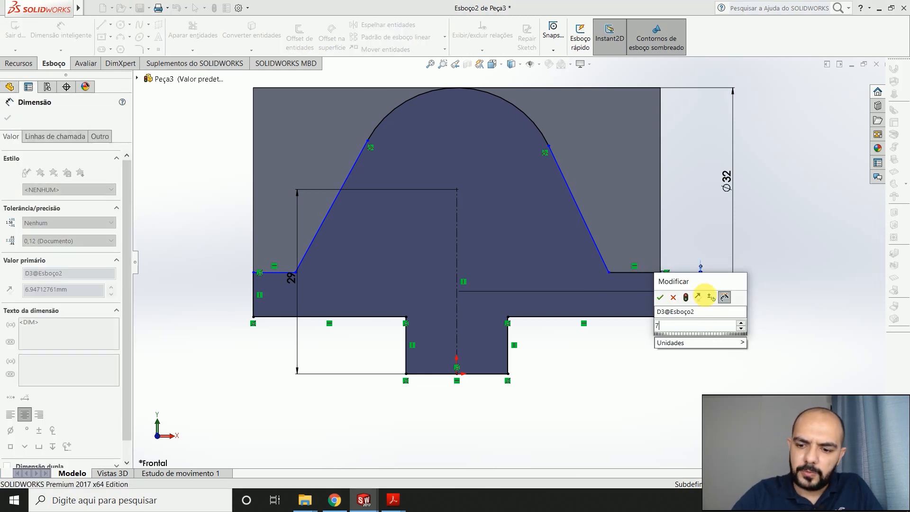
pyautogui.press('Return')
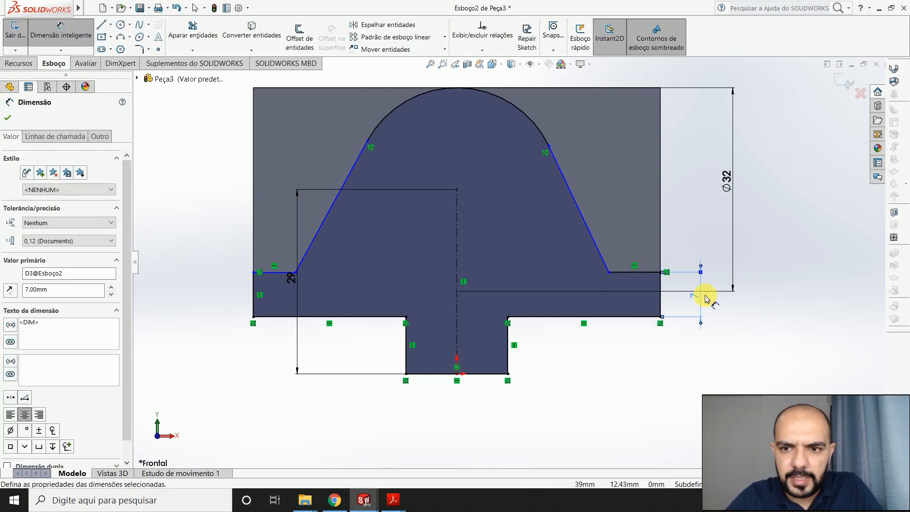
# Dimension the short left vertical edge of the profile to 7 mm
pyautogui.click(253, 294)
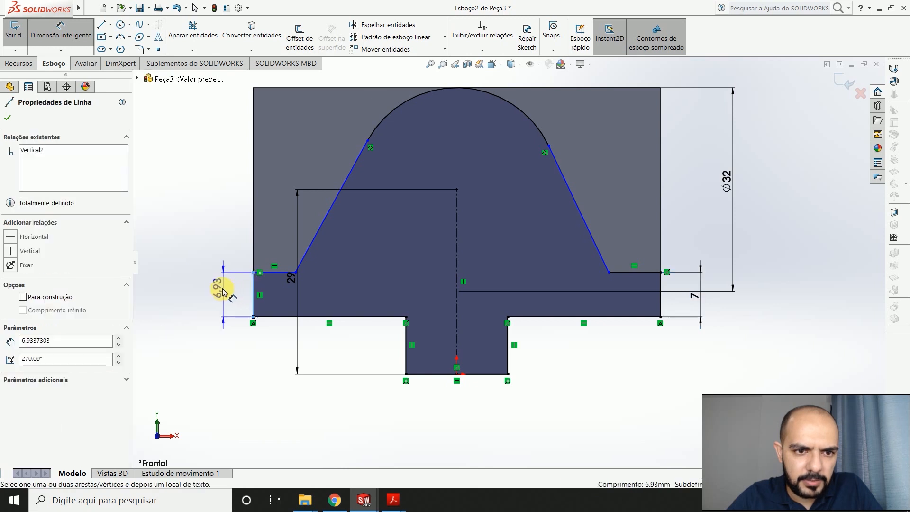
pyautogui.click(212, 284)
pyautogui.write('7')
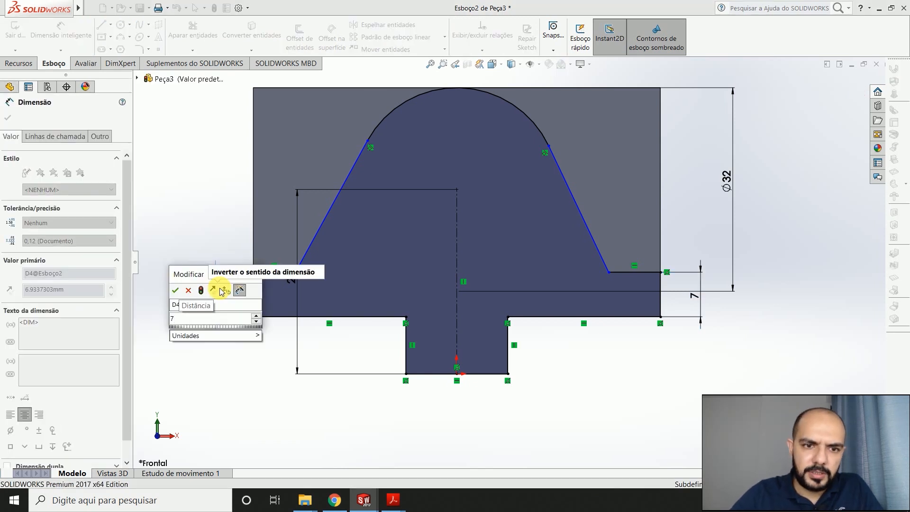
pyautogui.press('Return')
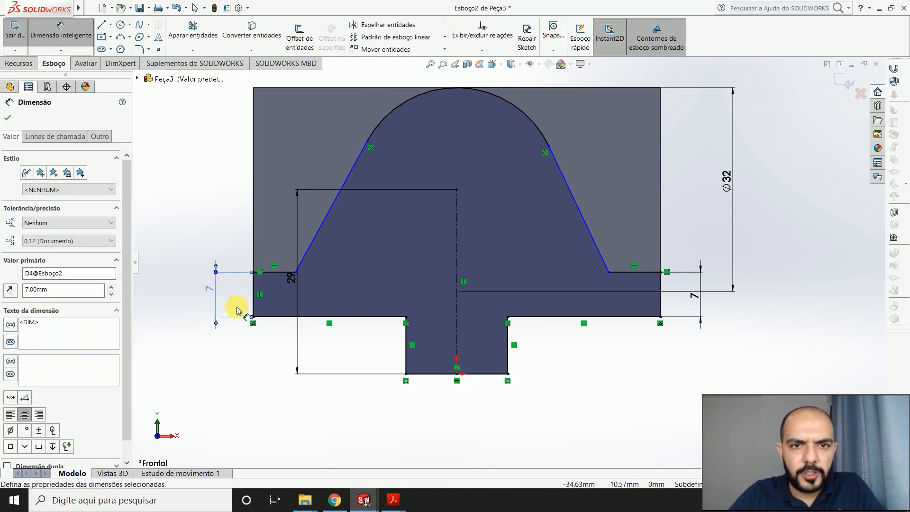
# Consult the slope angle in the PDF drawing and dimension the angle between the centerline and the left slanted line to 26°
pyautogui.hotkey('alt', 'Tab')
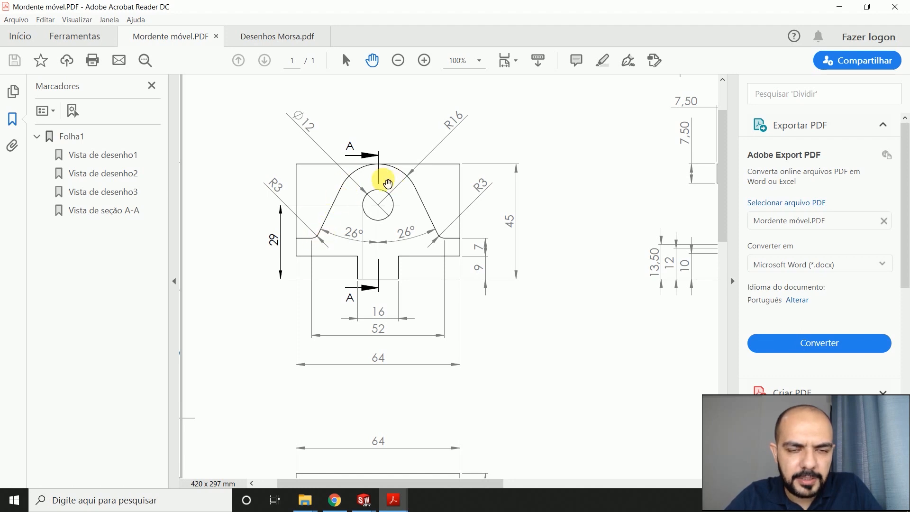
pyautogui.hotkey('alt', 'Tab')
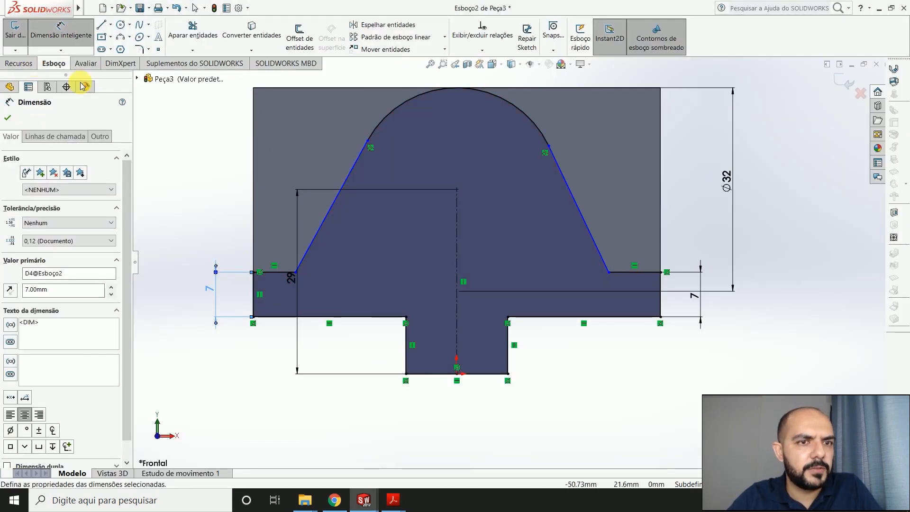
pyautogui.click(456, 256)
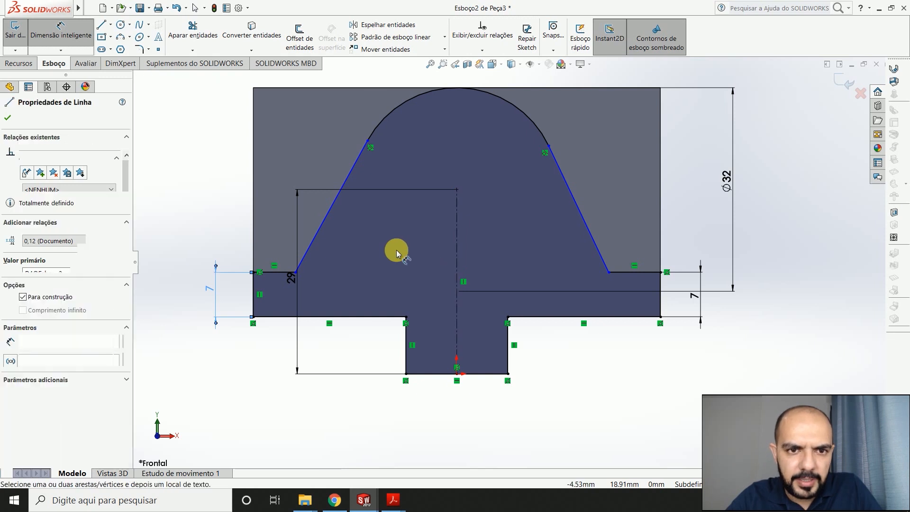
pyautogui.click(330, 208)
pyautogui.click(368, 270)
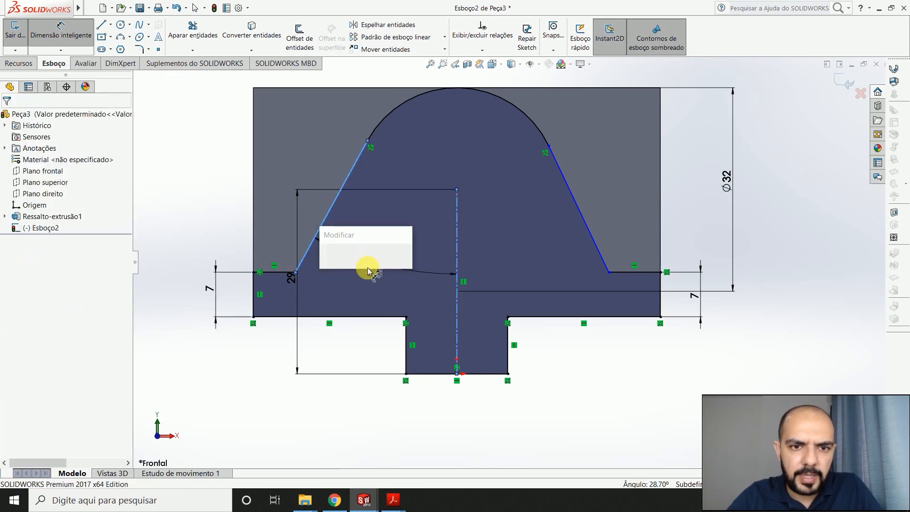
pyautogui.write('2')
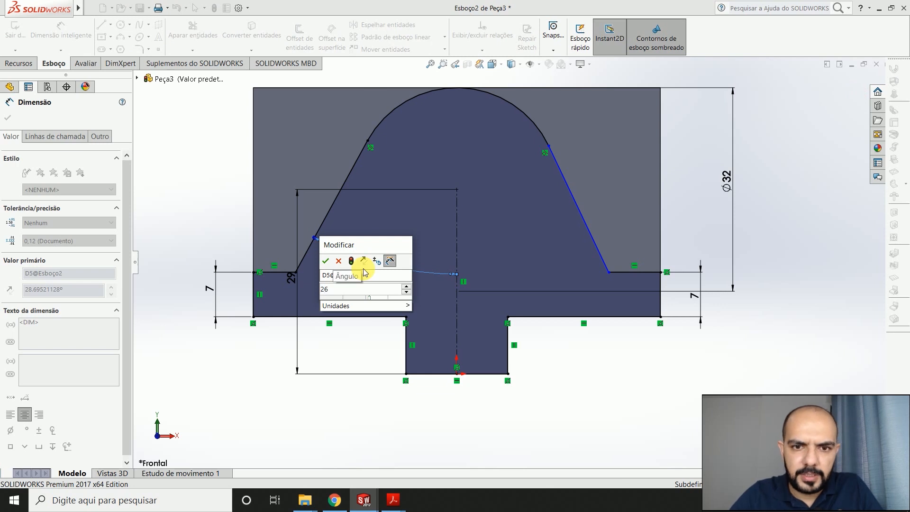
pyautogui.write('6')
pyautogui.press('Return')
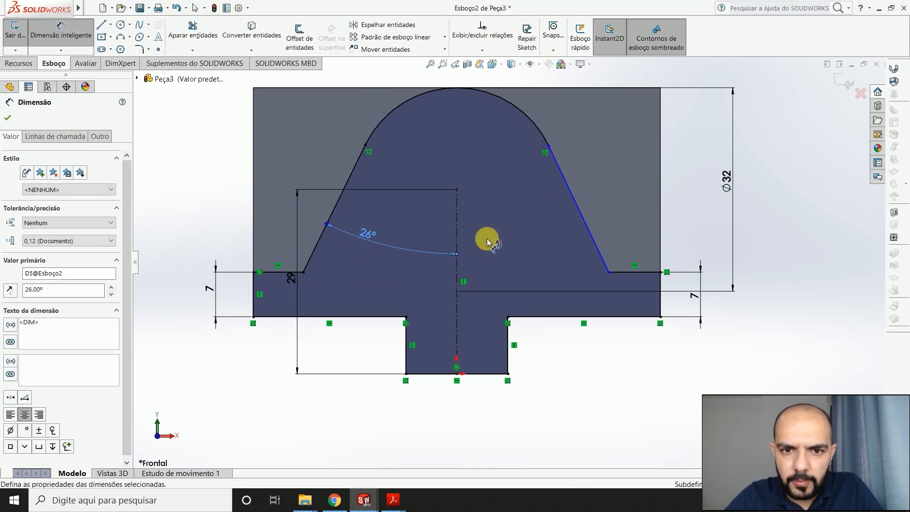
# Dimension the angle between the centerline and the right slanted line to 26°
pyautogui.click(472, 227)
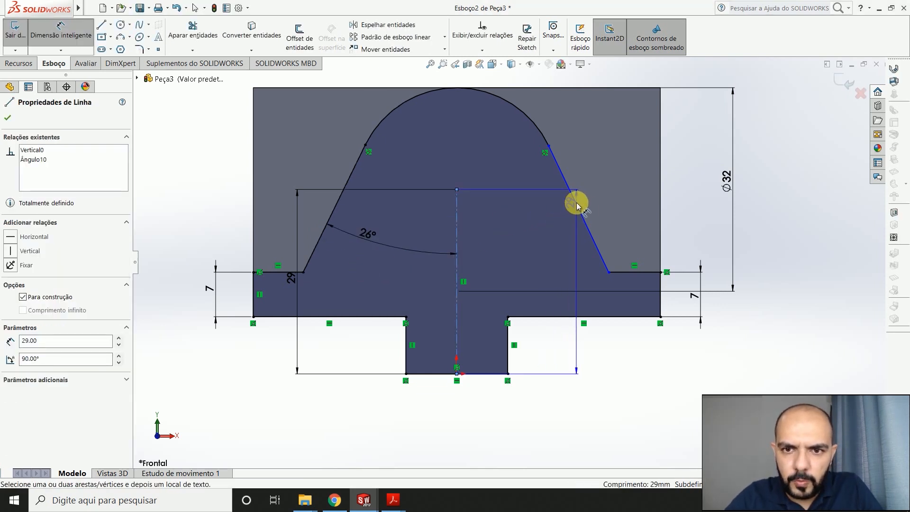
pyautogui.click(575, 204)
pyautogui.click(532, 242)
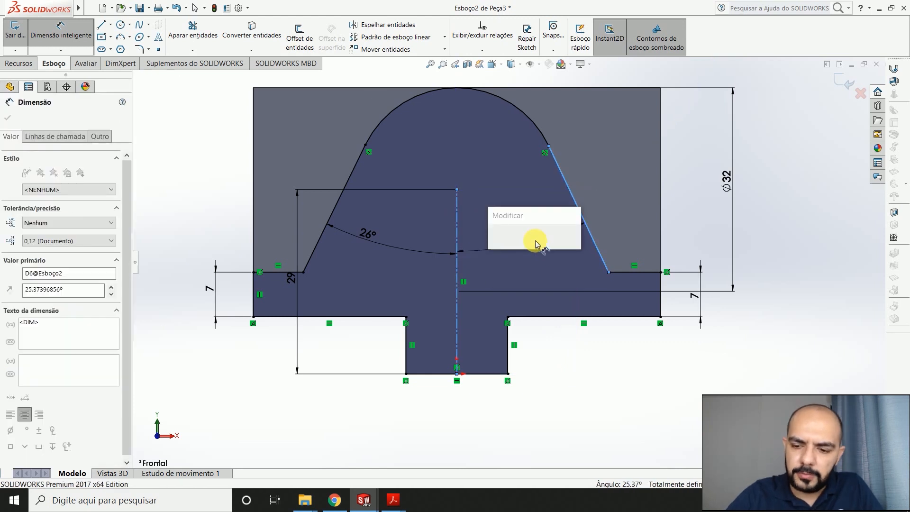
pyautogui.write('26')
pyautogui.press('Return')
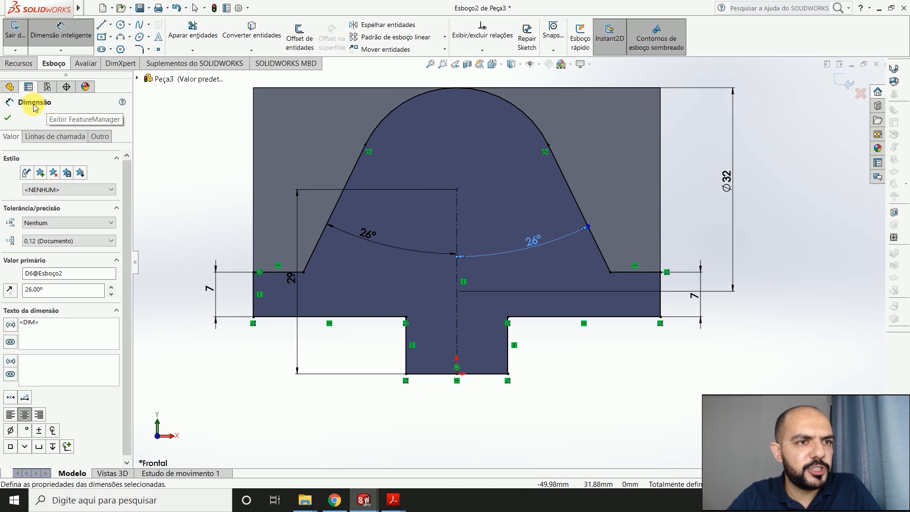
# Extrude the rounded profile 22 mm outward from the plate as a merged blind boss, taking the depth from the Desenhos Morsa PDF
pyautogui.click(19, 65)
pyautogui.click(25, 35)
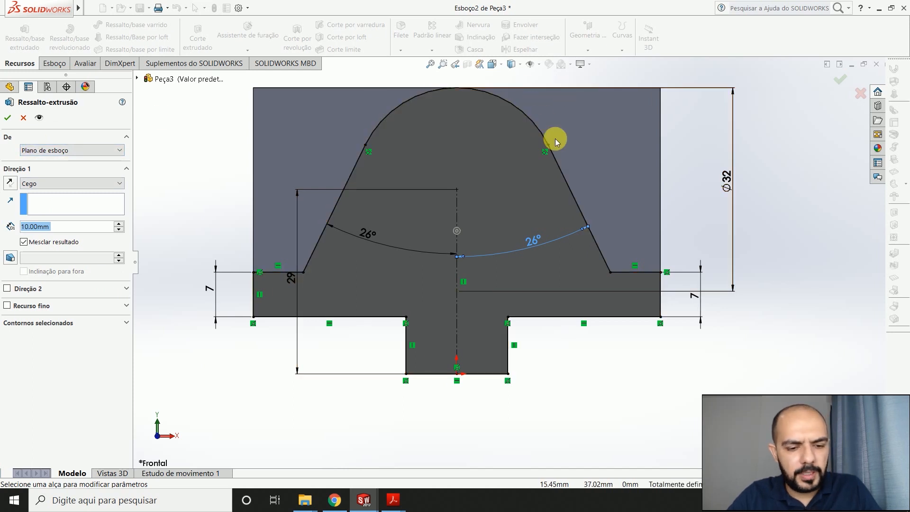
pyautogui.click(492, 64)
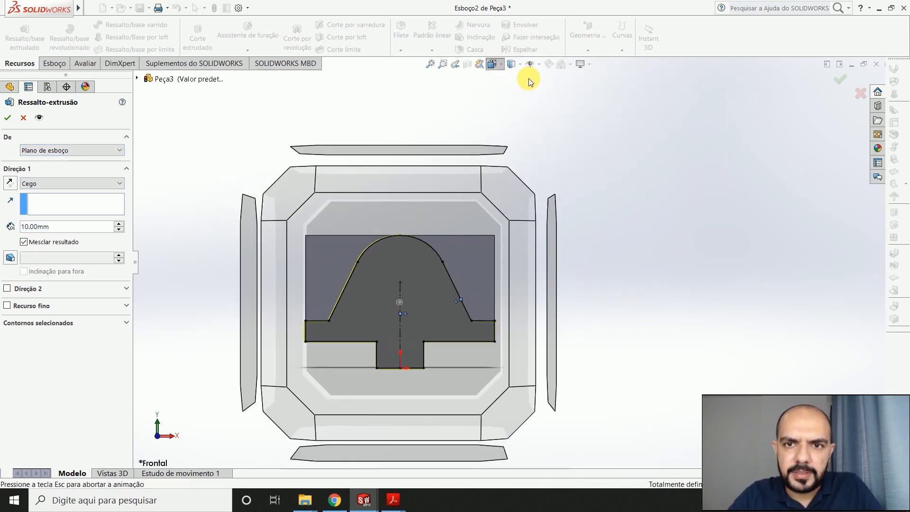
pyautogui.click(534, 104)
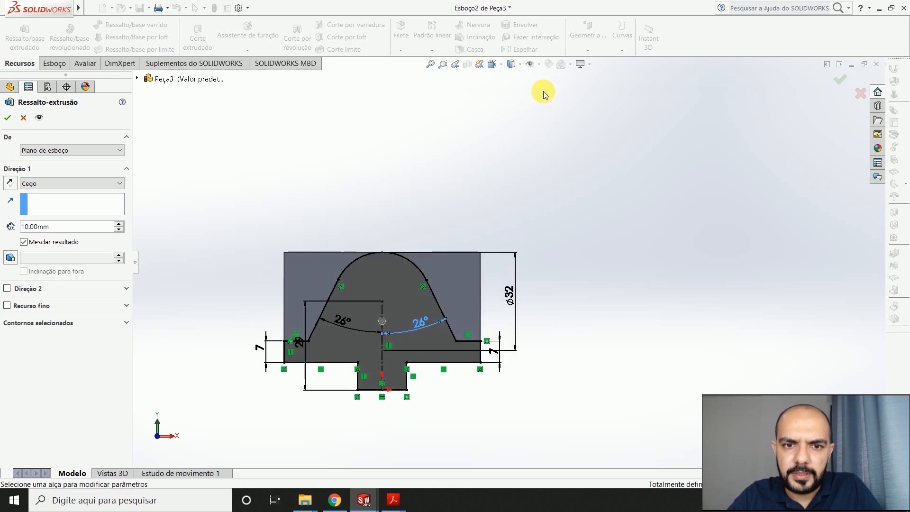
pyautogui.hotkey('alt', 'Tab')
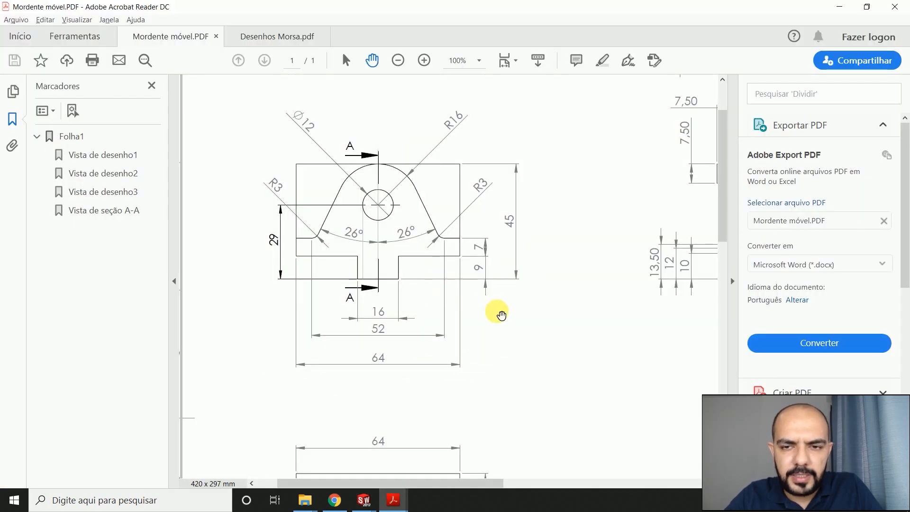
pyautogui.click(266, 38)
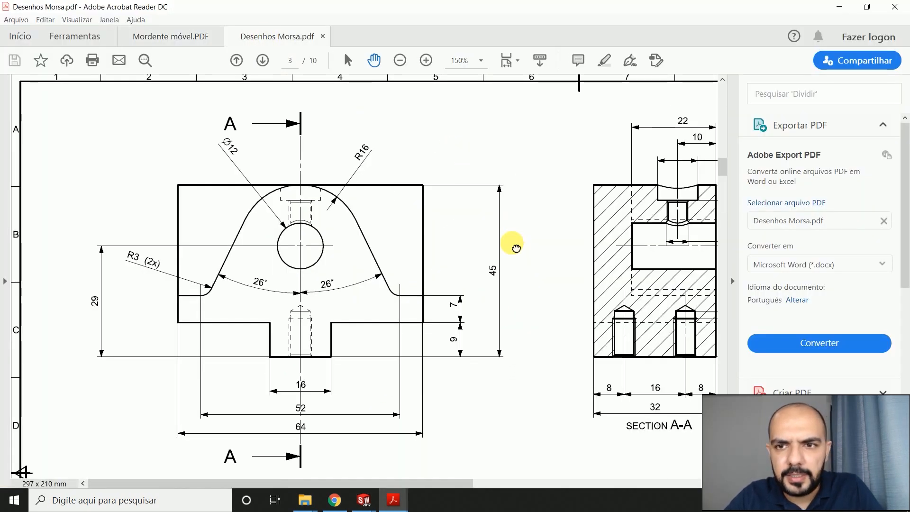
pyautogui.moveTo(514, 242); pyautogui.dragTo(451, 246)
pyautogui.hotkey('alt', 'Tab')
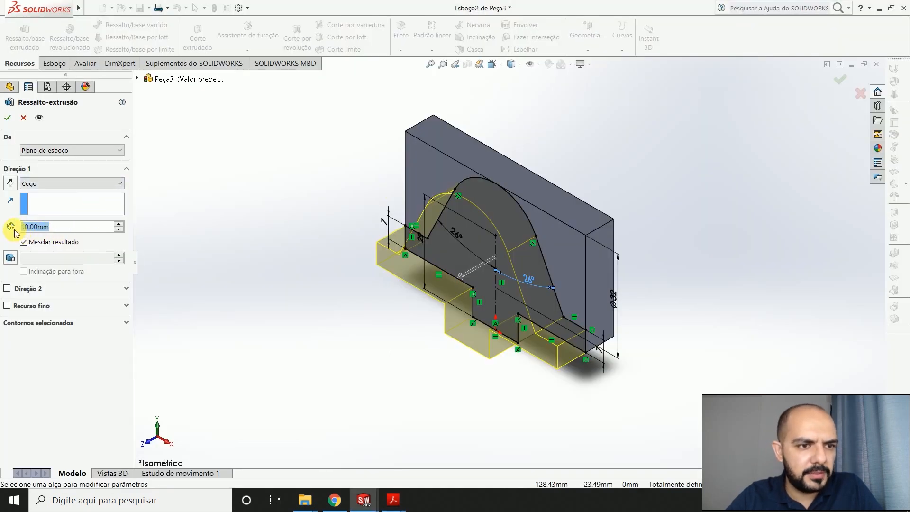
pyautogui.write('22')
pyautogui.press('Return')
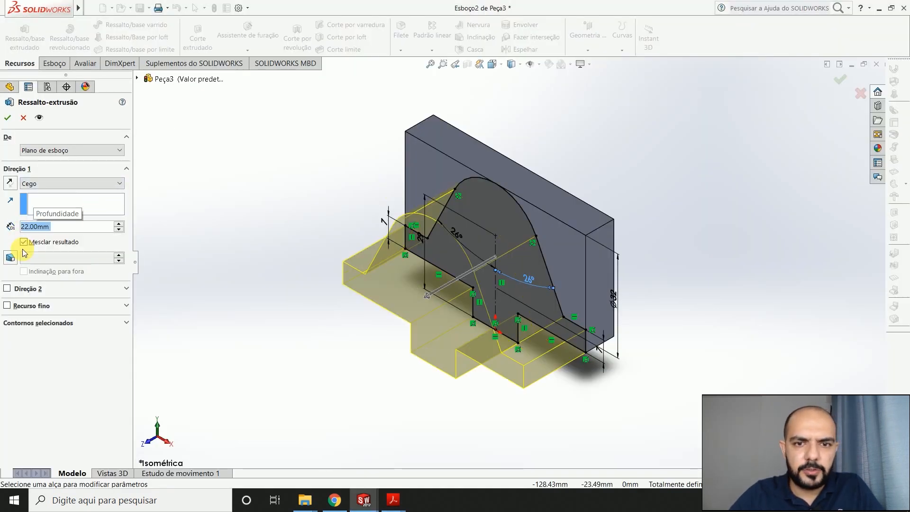
pyautogui.click(7, 119)
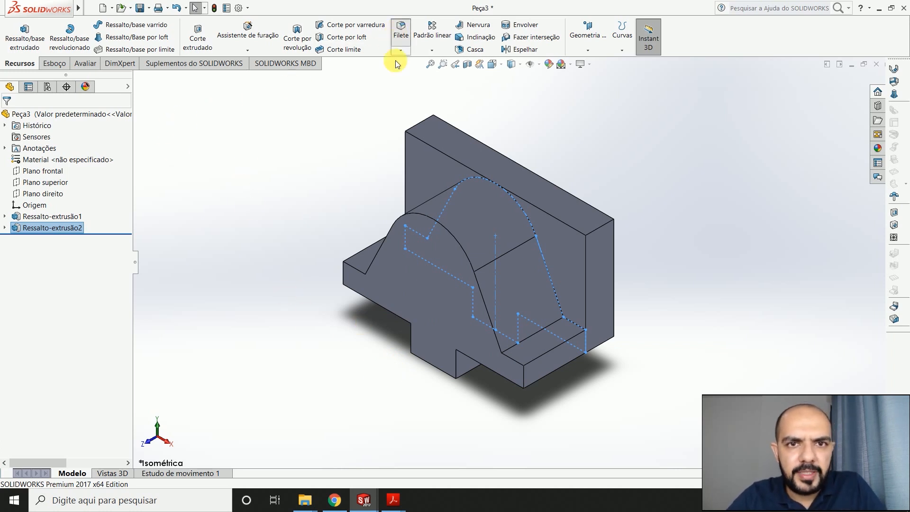
# Fillet the two concave edges where the boss's sloped sides meet the flat ledges with a 3 mm radius
pyautogui.click(517, 342)
pyautogui.moveTo(461, 347); pyautogui.dragTo(357, 327, button='middle')
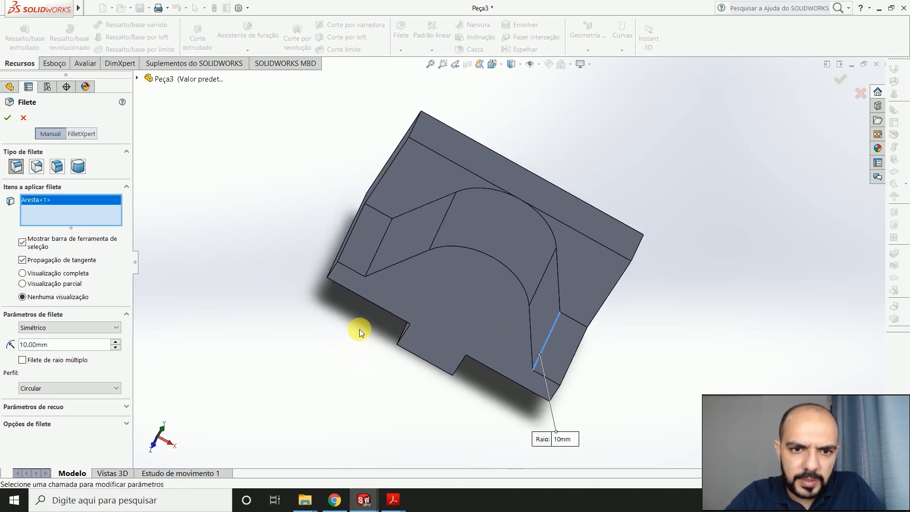
pyautogui.click(374, 262)
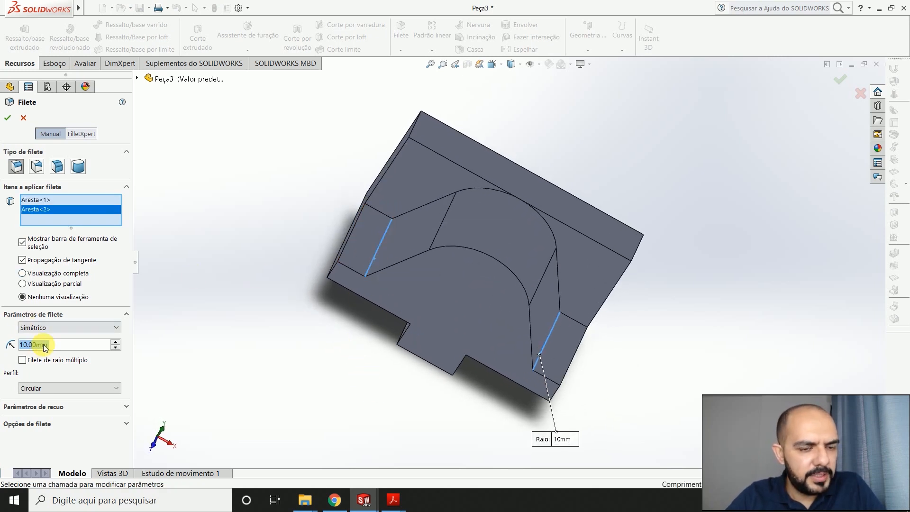
pyautogui.write('3')
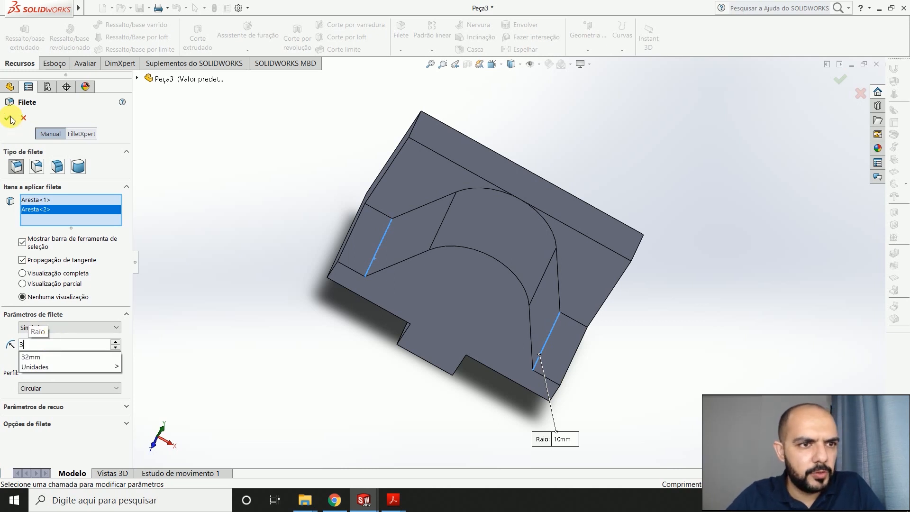
pyautogui.press('Return')
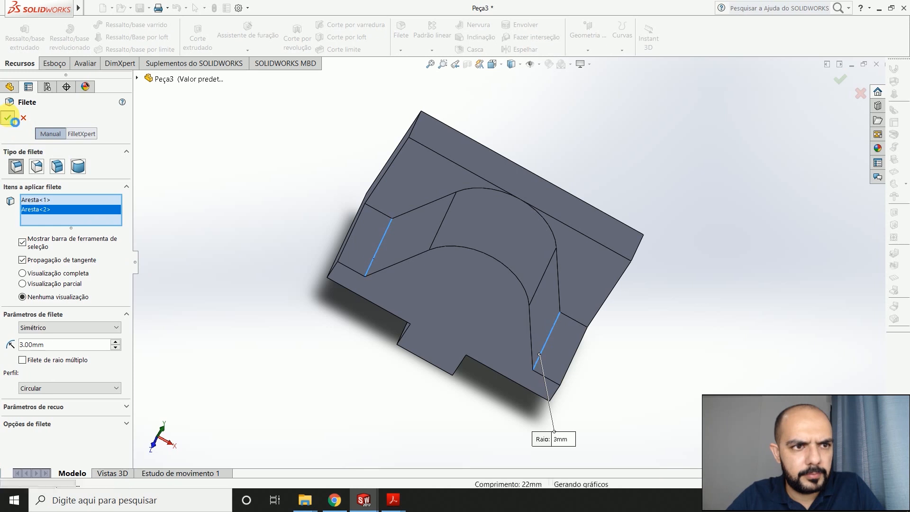
pyautogui.click(8, 117)
# Consult the jaw's next features in the Desenhos Morsa and Mordente móvel PDF drawings
pyautogui.moveTo(481, 402); pyautogui.dragTo(495, 333, button='middle')
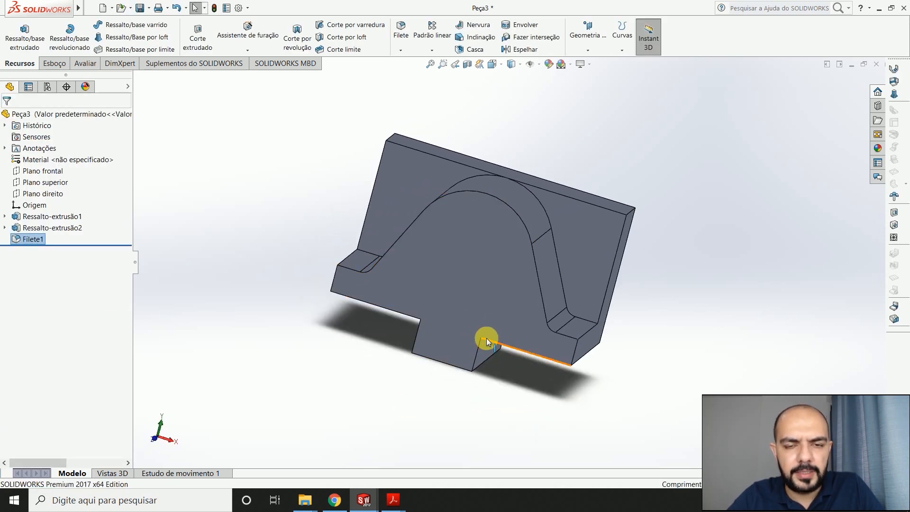
pyautogui.hotkey('alt', 'Tab')
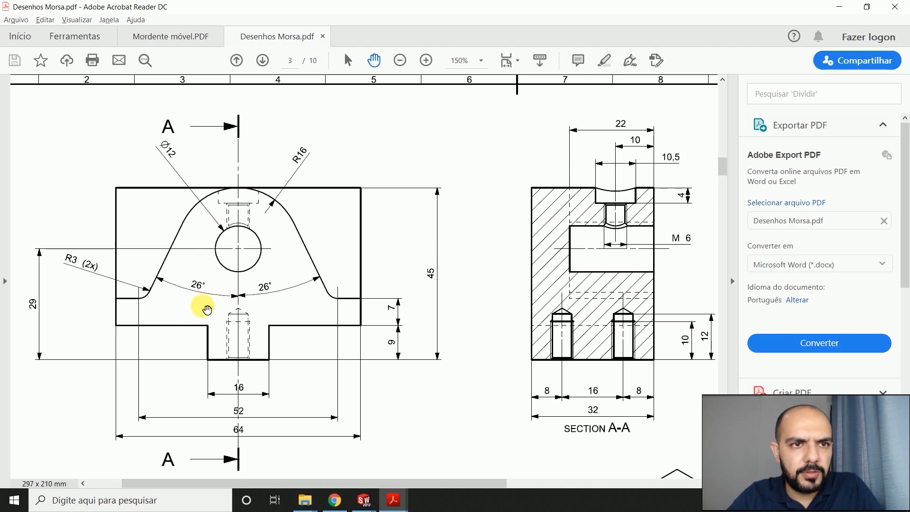
pyautogui.click(192, 36)
pyautogui.hotkey('alt', 'Tab')
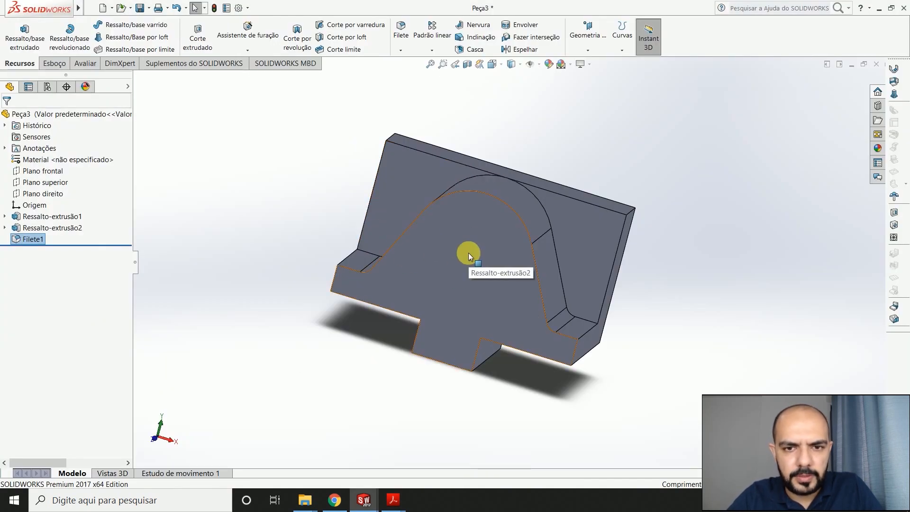
# Sketch a circle of about 9.5 mm radius on the boss's front face, centred on the rounded top's arc centre
pyautogui.click(59, 63)
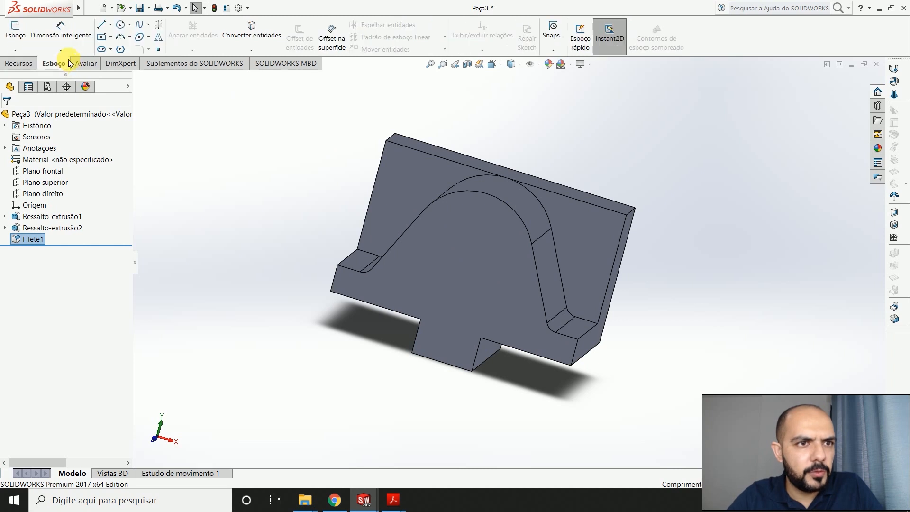
pyautogui.click(119, 26)
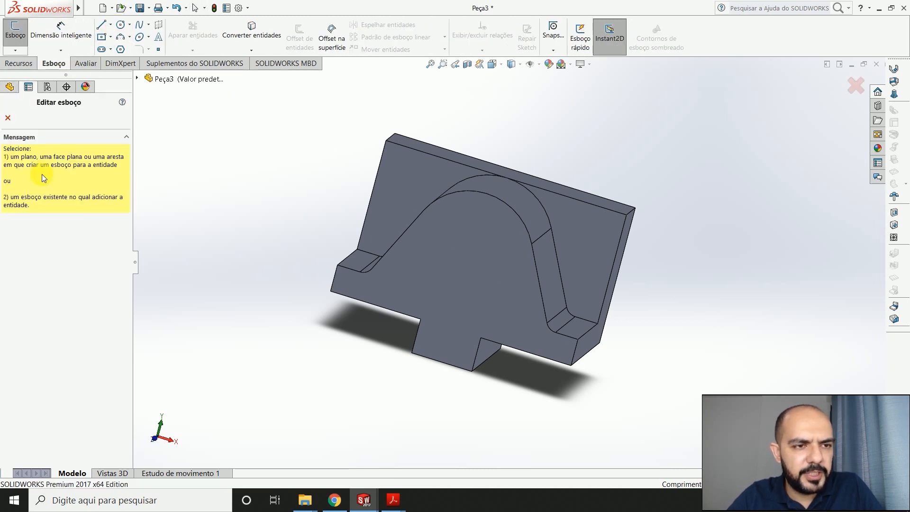
pyautogui.click(476, 248)
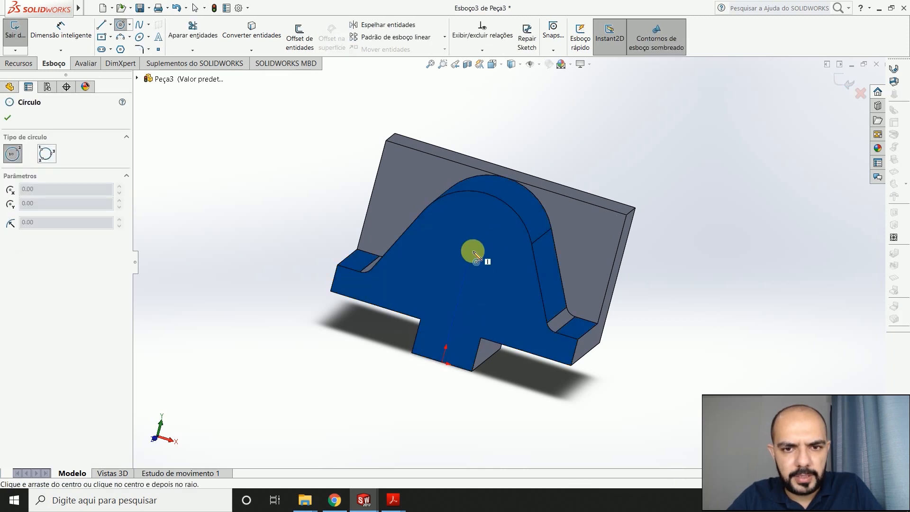
pyautogui.press('Escape')
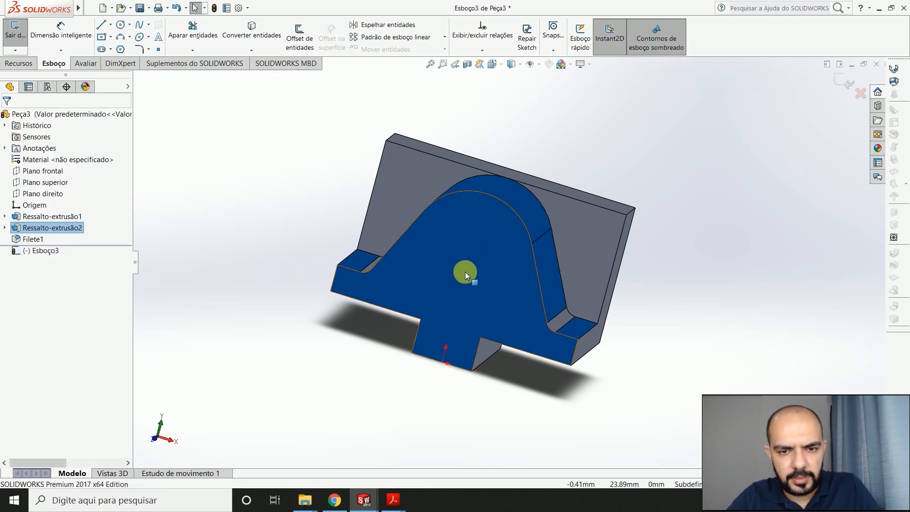
pyautogui.click(492, 64)
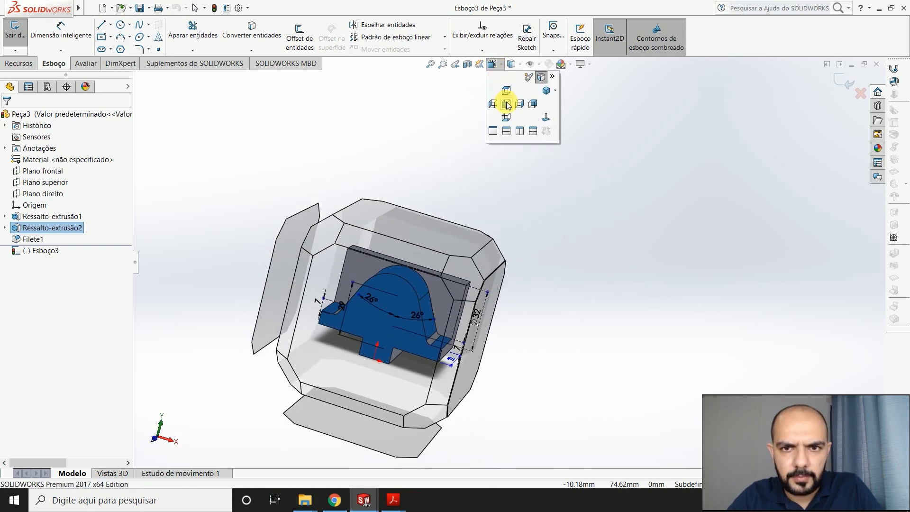
pyautogui.click(506, 105)
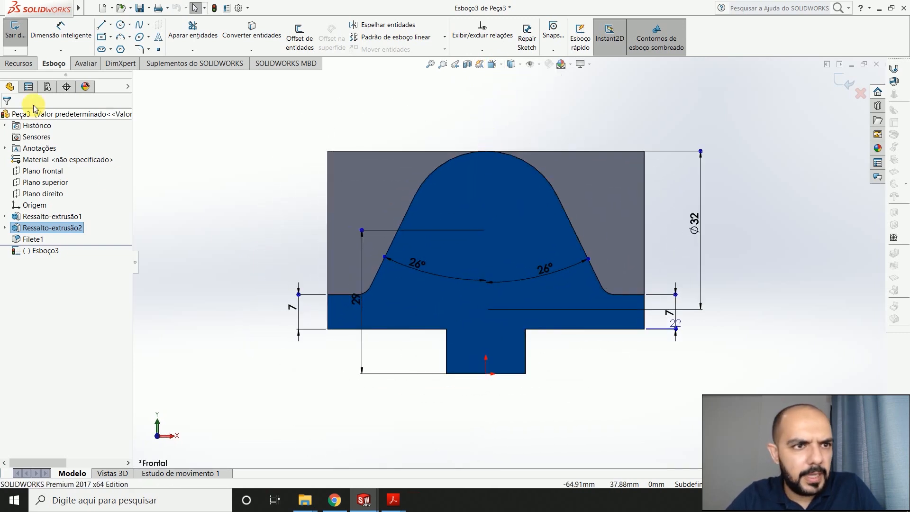
pyautogui.click(122, 26)
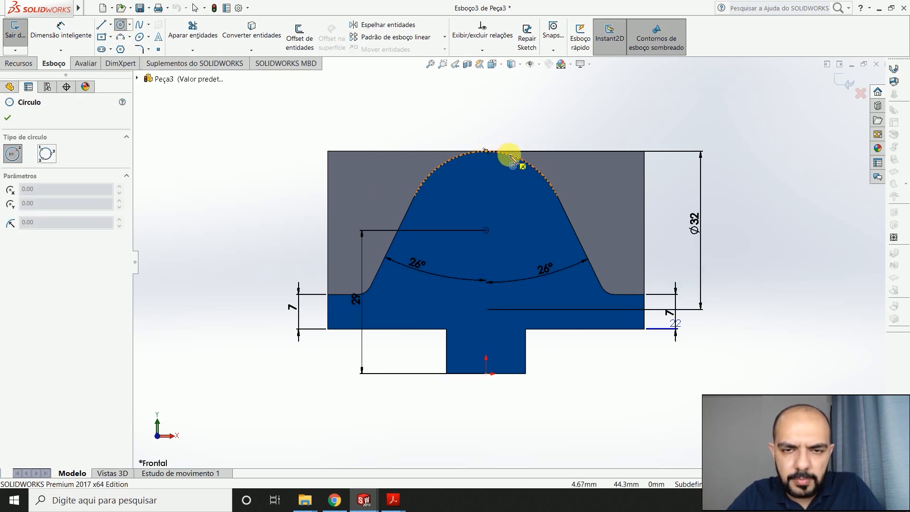
pyautogui.click(485, 231)
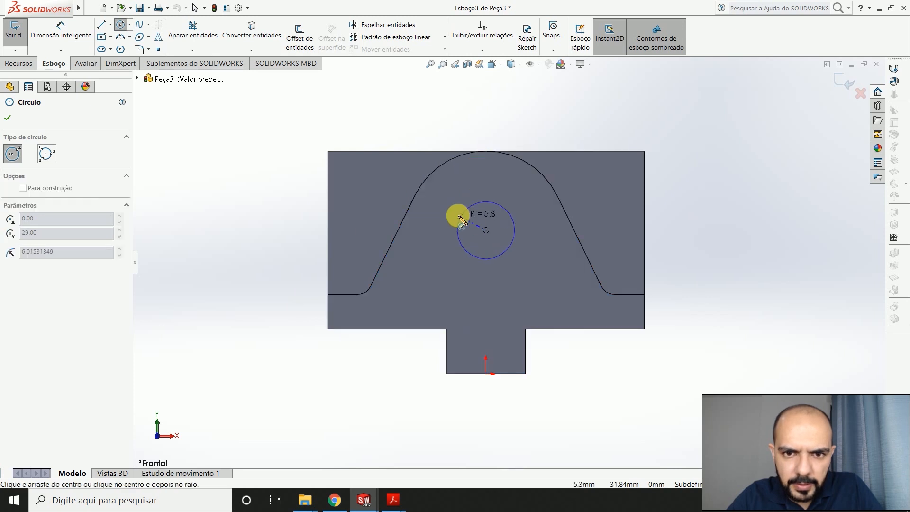
pyautogui.click(440, 205)
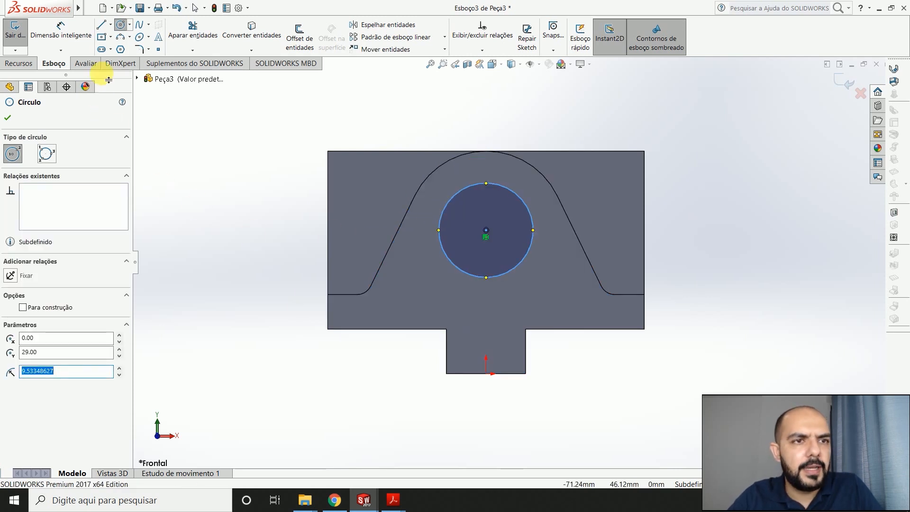
# Look up the hole size in the Mordente móvel PDF and dimension the circle's diameter to 12 mm
pyautogui.hotkey('alt', 'Tab')
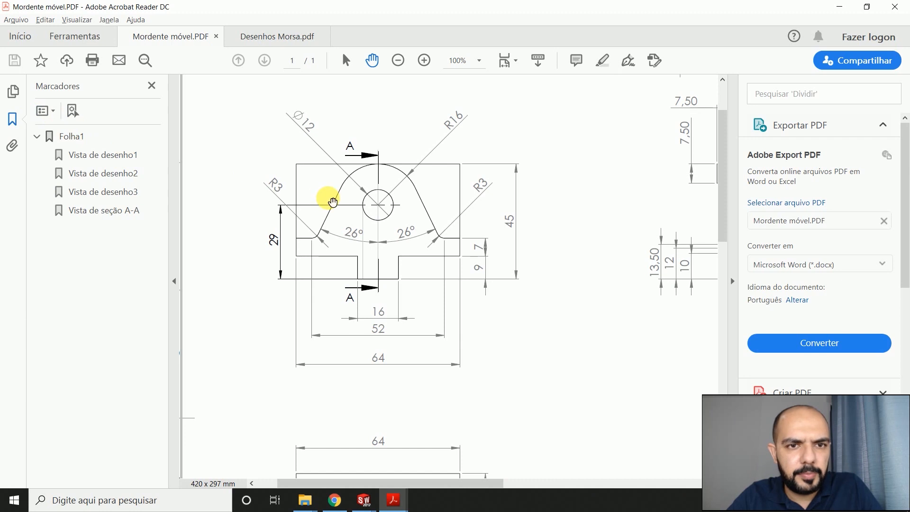
pyautogui.hotkey('alt', 'Tab')
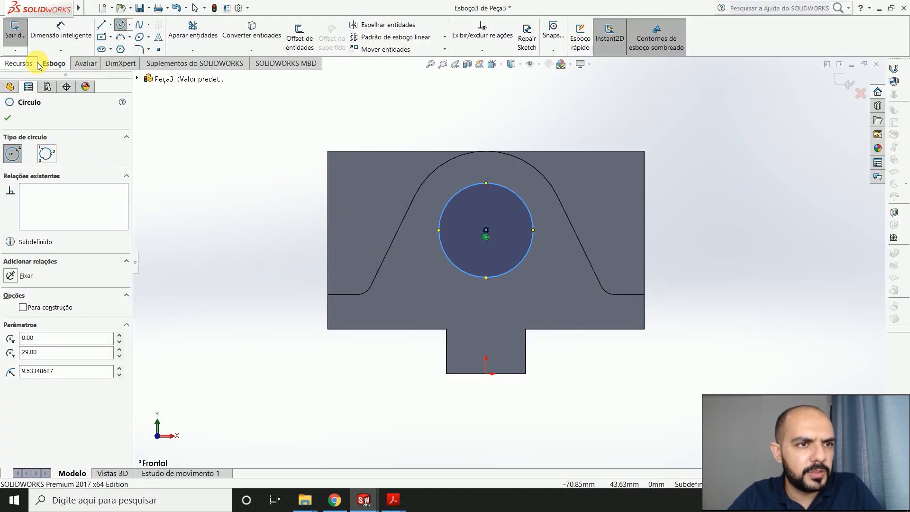
pyautogui.click(19, 63)
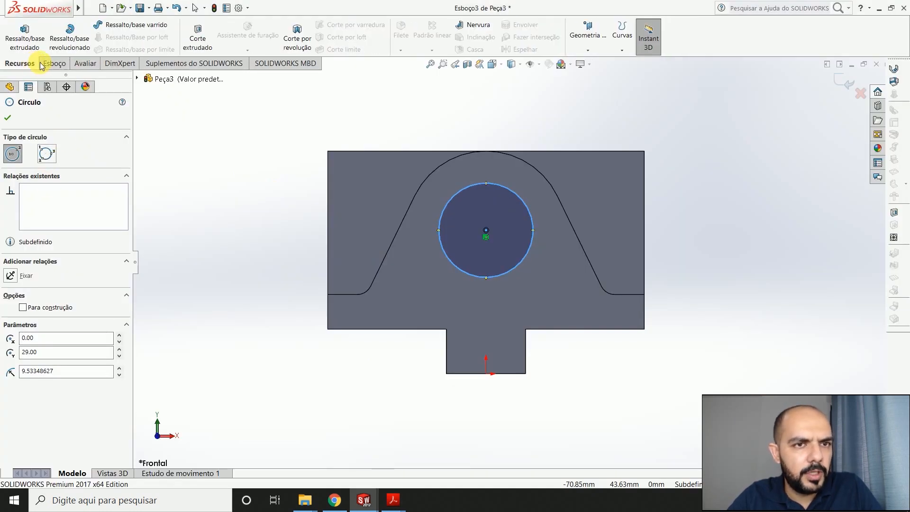
pyautogui.click(49, 66)
pyautogui.click(61, 30)
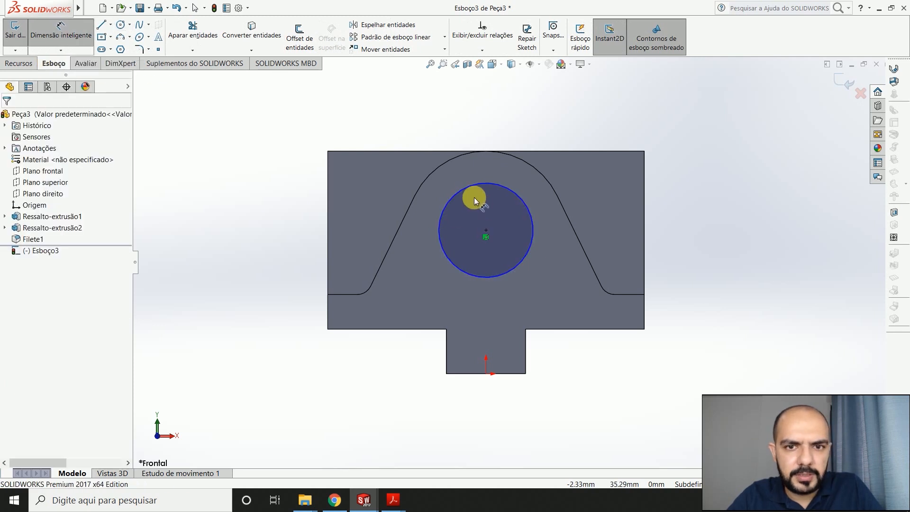
pyautogui.click(478, 183)
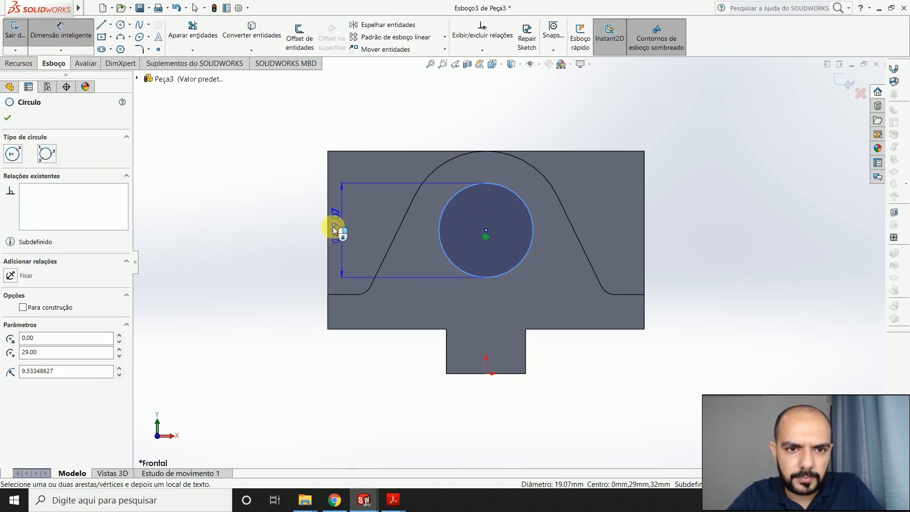
pyautogui.click(299, 231)
pyautogui.write('12')
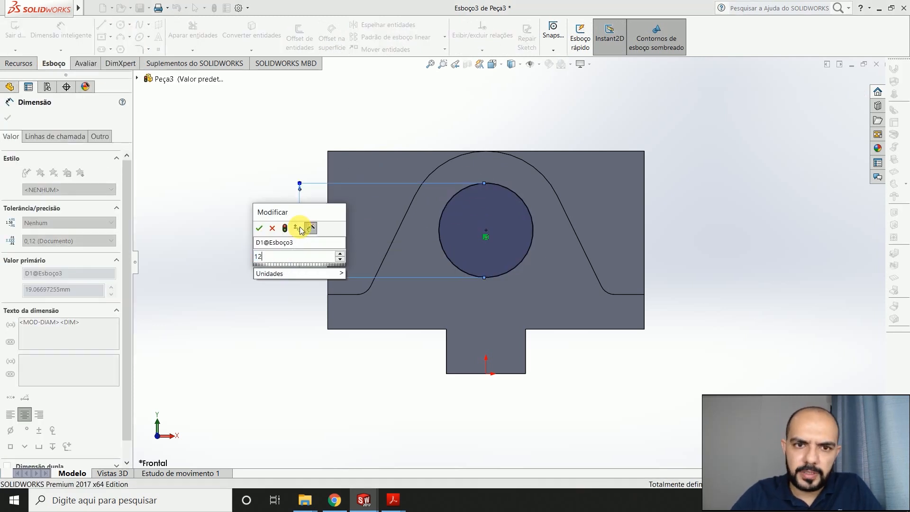
pyautogui.press('Return')
# Check the PDF drawing and cut the 12 mm circle through the whole jaw with a Through All (Passante) extruded cut
pyautogui.hotkey('alt', 'Tab')
pyautogui.hotkey('alt', 'Tab')
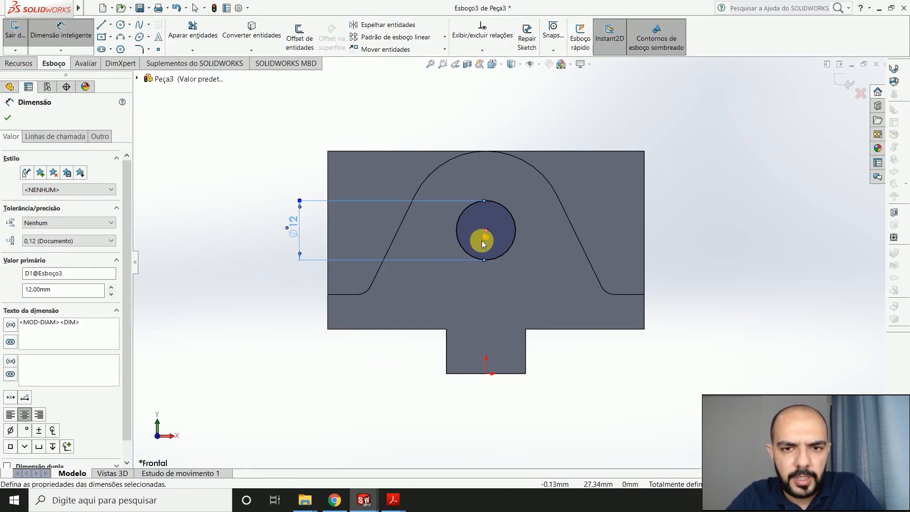
pyautogui.click(21, 65)
pyautogui.click(198, 35)
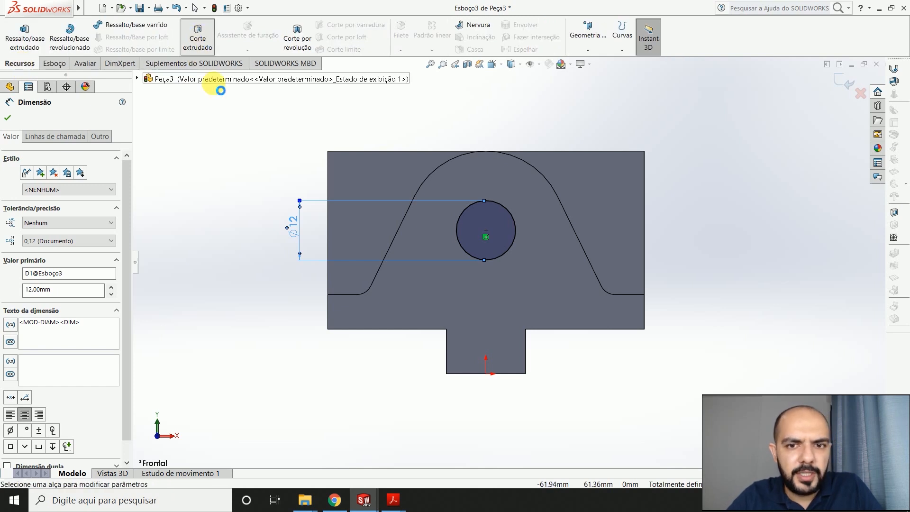
pyautogui.moveTo(547, 280); pyautogui.dragTo(473, 376, button='middle')
pyautogui.click(27, 184)
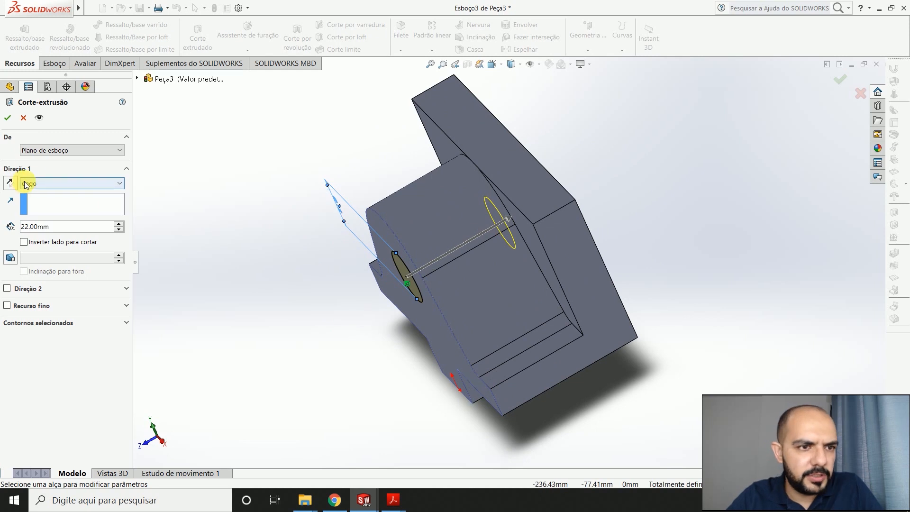
pyautogui.click(31, 202)
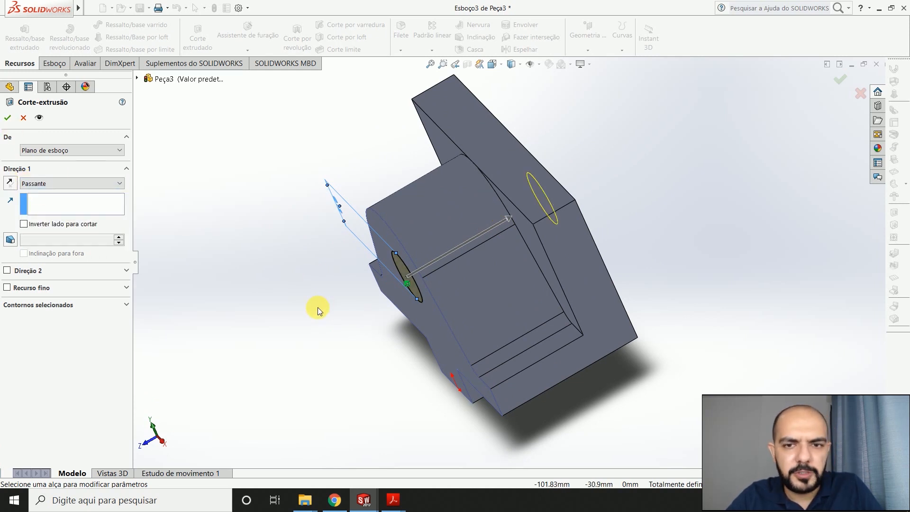
pyautogui.scroll(-3, 318, 310)
pyautogui.scroll(5, 317, 314)
pyautogui.moveTo(319, 315); pyautogui.dragTo(298, 347, button='middle')
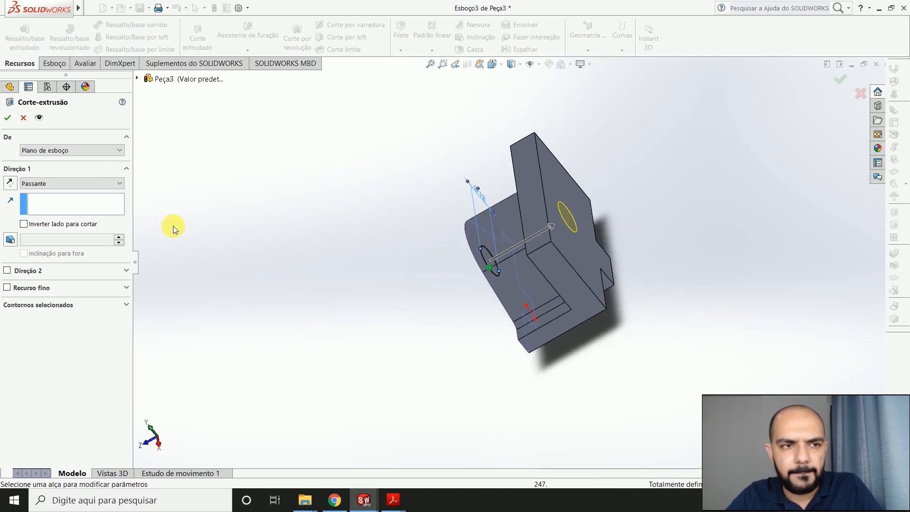
pyautogui.click(7, 117)
# Finish the 12 mm through cut and place two M6x1.0 Hole Wizard tapped holes along the rib on the jaw's underside
pyautogui.moveTo(227, 293); pyautogui.dragTo(455, 299, button='middle')
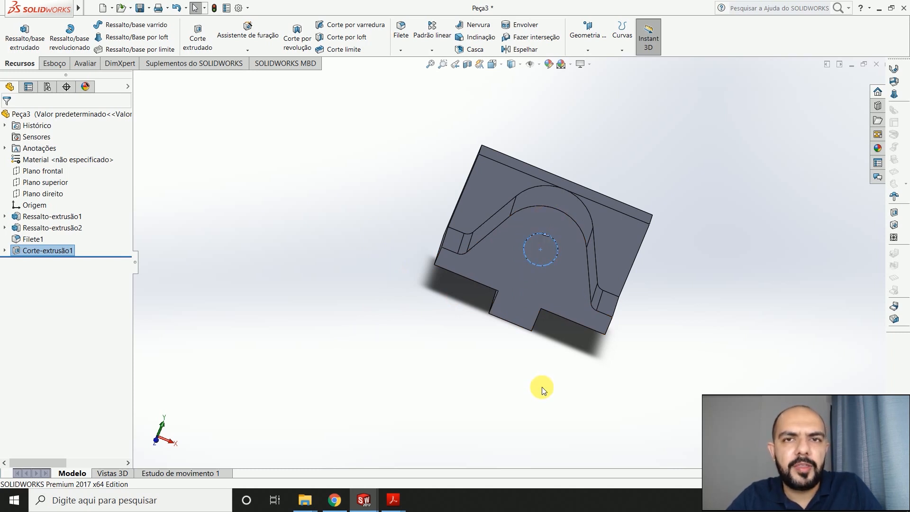
pyautogui.moveTo(524, 418)
pyautogui.mouseDown(button='middle')
pyautogui.moveTo(561, 158)
pyautogui.moveTo(516, 445)
pyautogui.moveTo(534, 385)
pyautogui.moveTo(531, 408)
pyautogui.mouseUp(button='middle')
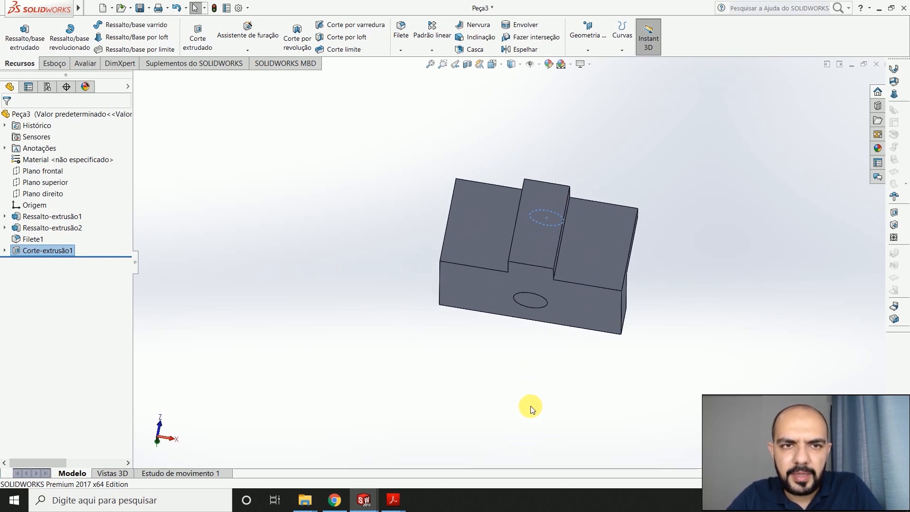
pyautogui.click(246, 35)
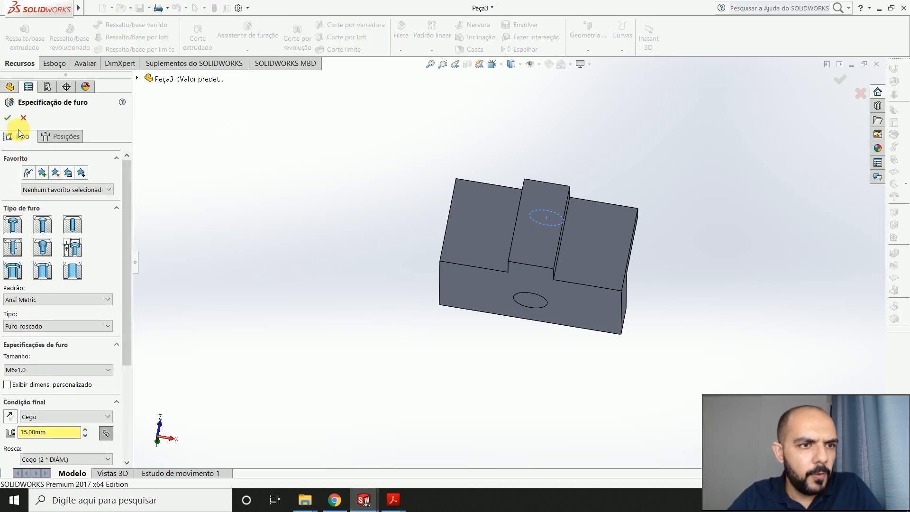
pyautogui.click(49, 138)
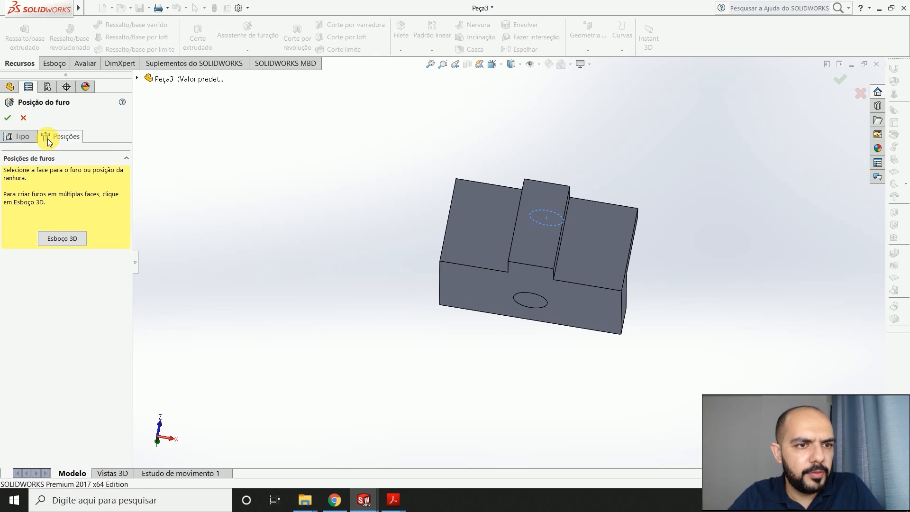
pyautogui.click(533, 220)
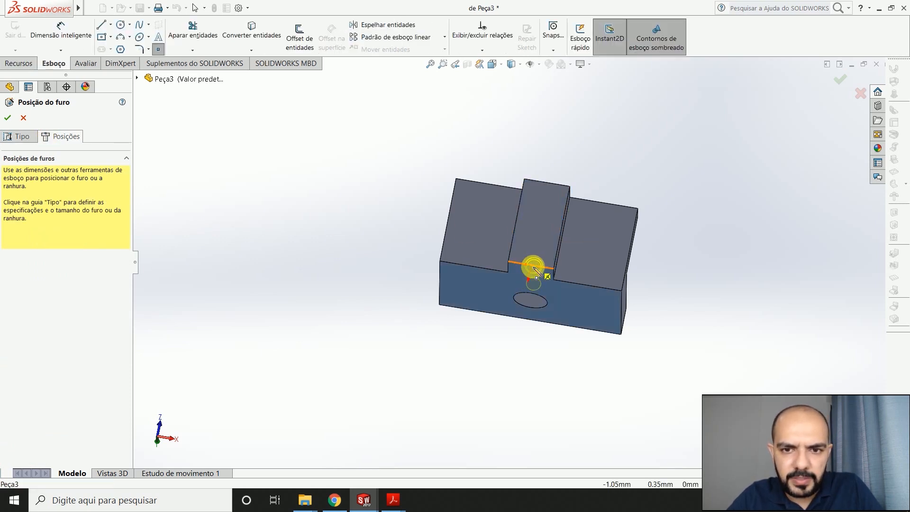
pyautogui.click(536, 238)
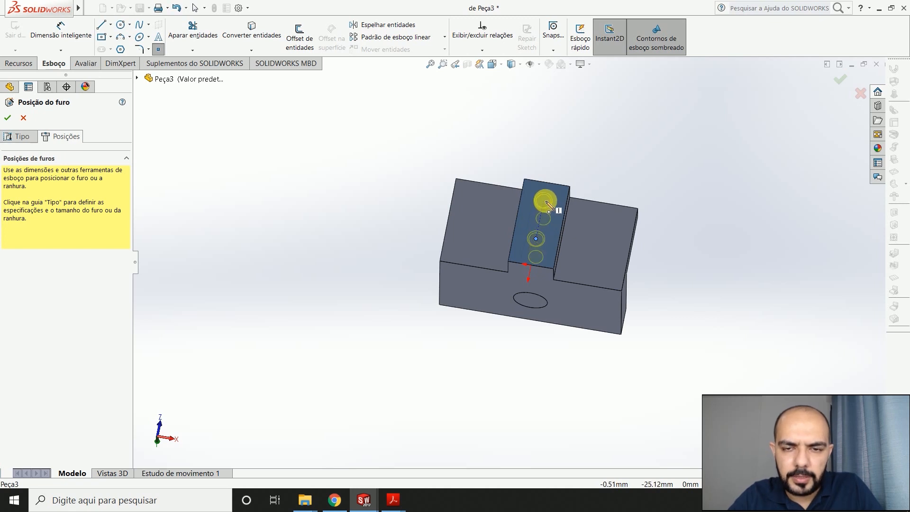
pyautogui.click(543, 200)
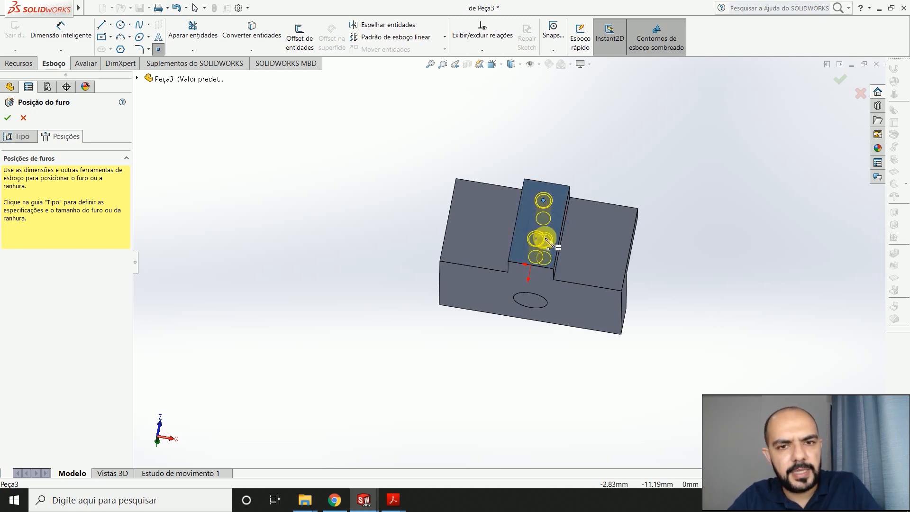
pyautogui.click(14, 137)
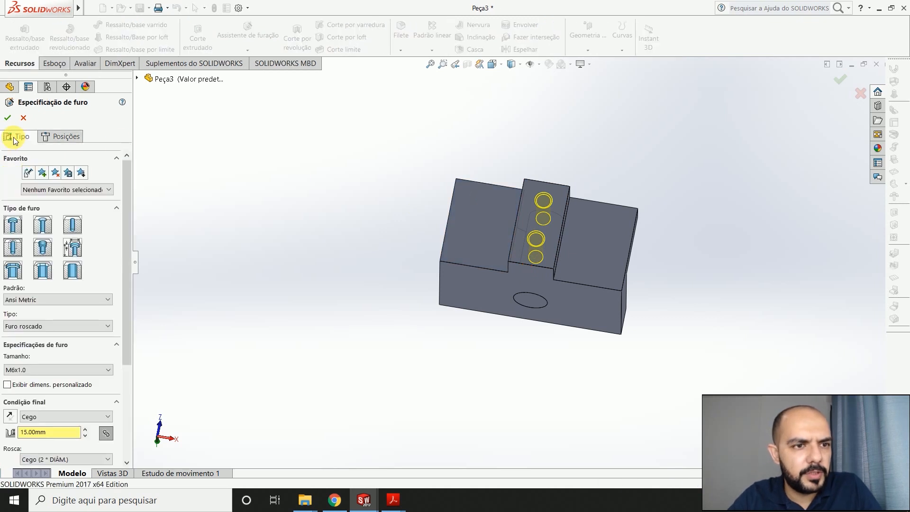
# Look up the hole spacing in the Mordente móvel PDF and dimension the distance between the two tapped hole centres to 16 mm
pyautogui.click(46, 136)
pyautogui.click(60, 36)
pyautogui.hotkey('alt', 'Tab')
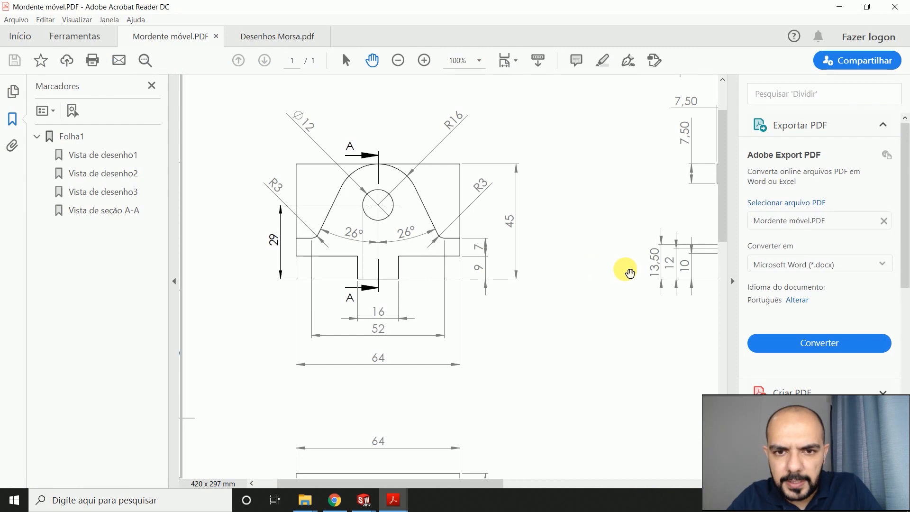
pyautogui.scroll(-1, 575, 362)
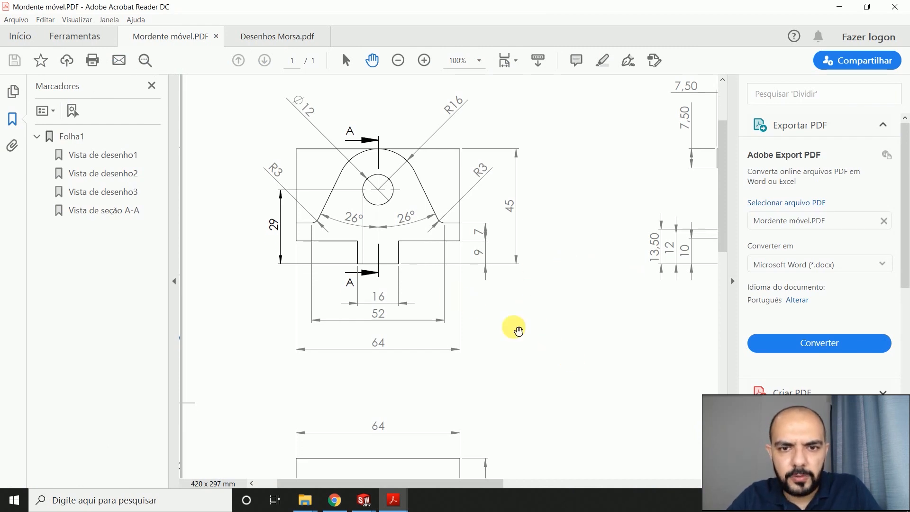
pyautogui.keyDown('ctrl'); pyautogui.scroll(-1, 517, 327); pyautogui.keyUp('ctrl')
pyautogui.keyDown('ctrl'); pyautogui.scroll(2, 617, 270); pyautogui.keyUp('ctrl')
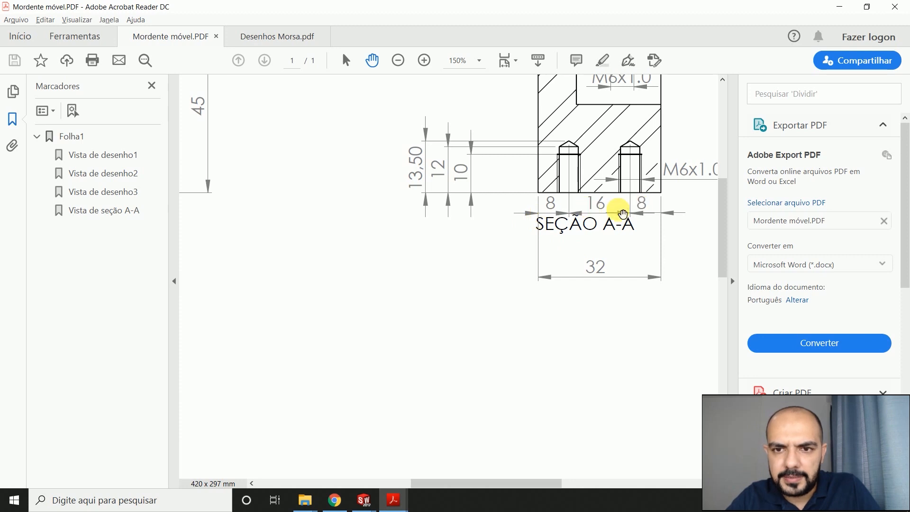
pyautogui.hotkey('alt', 'Tab')
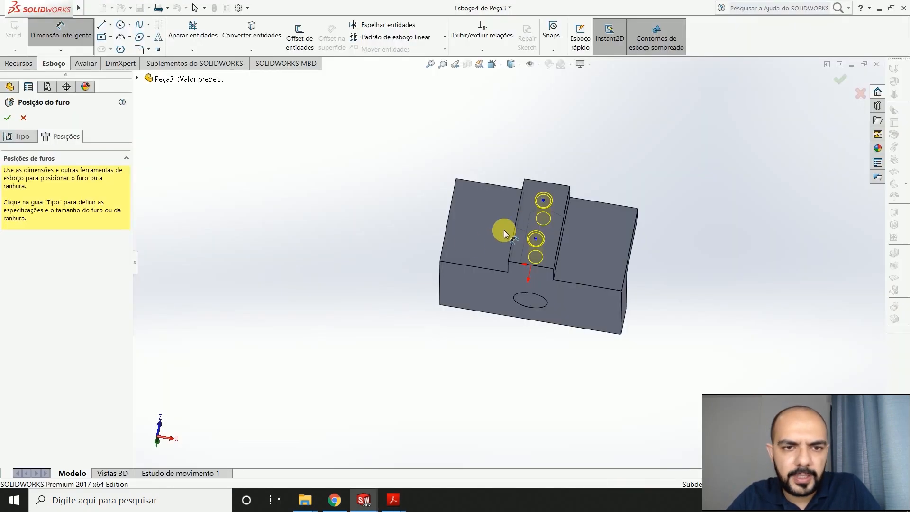
pyautogui.click(536, 239)
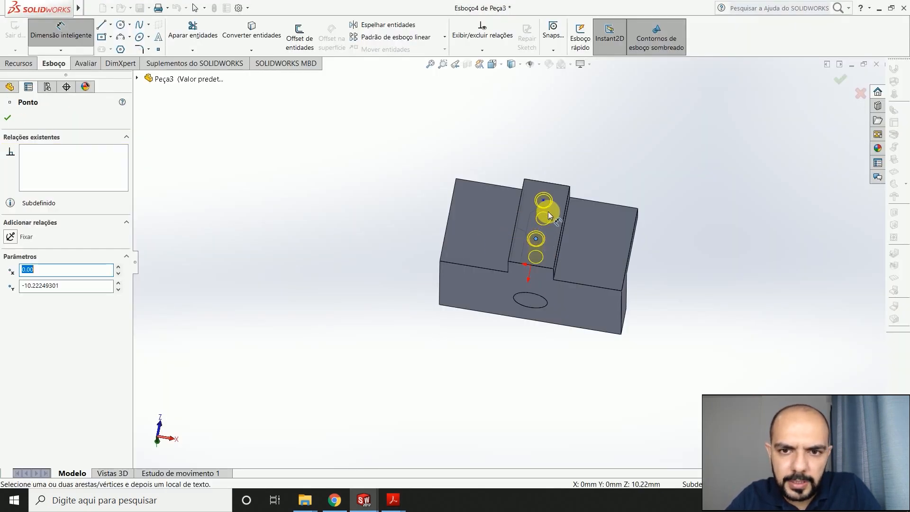
pyautogui.click(543, 200)
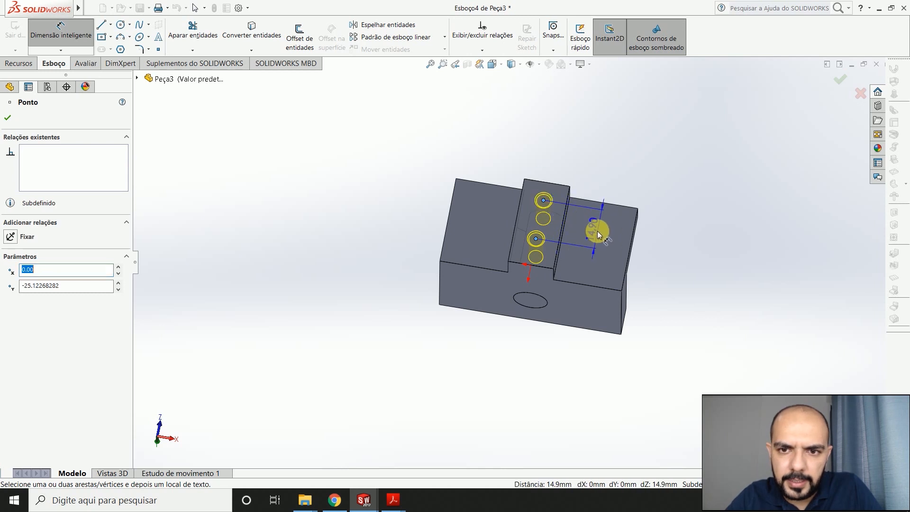
pyautogui.click(604, 232)
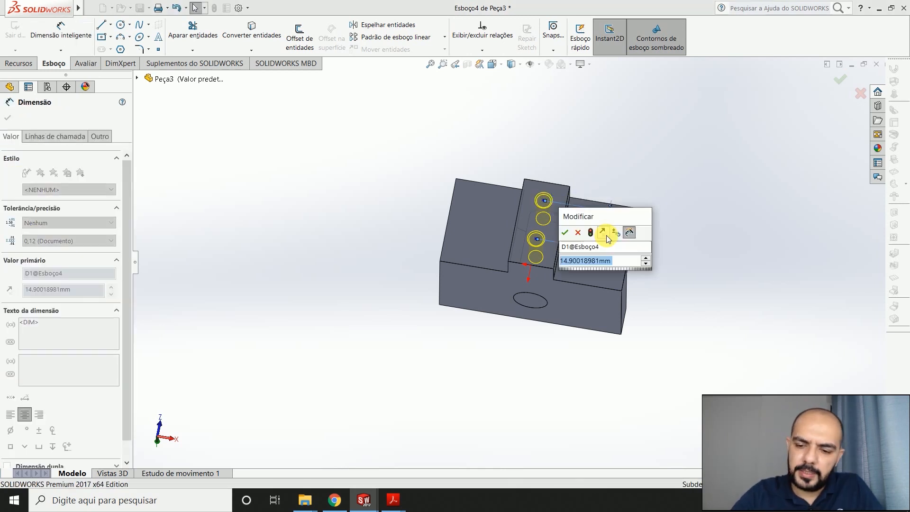
pyautogui.write('16')
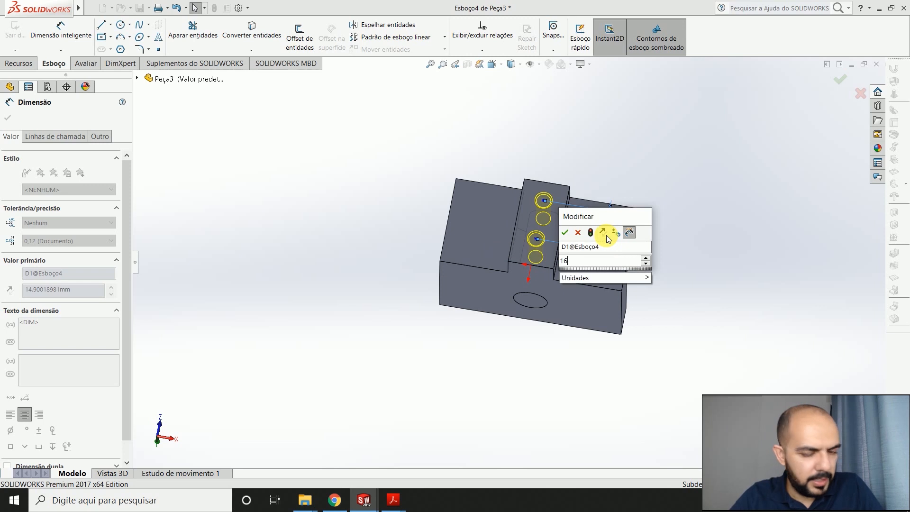
pyautogui.press('Return')
# Dimension the nearer tapped hole's centre 8 mm from the rib's end edge at the jaw's flat back face
pyautogui.scroll(-4, 564, 255)
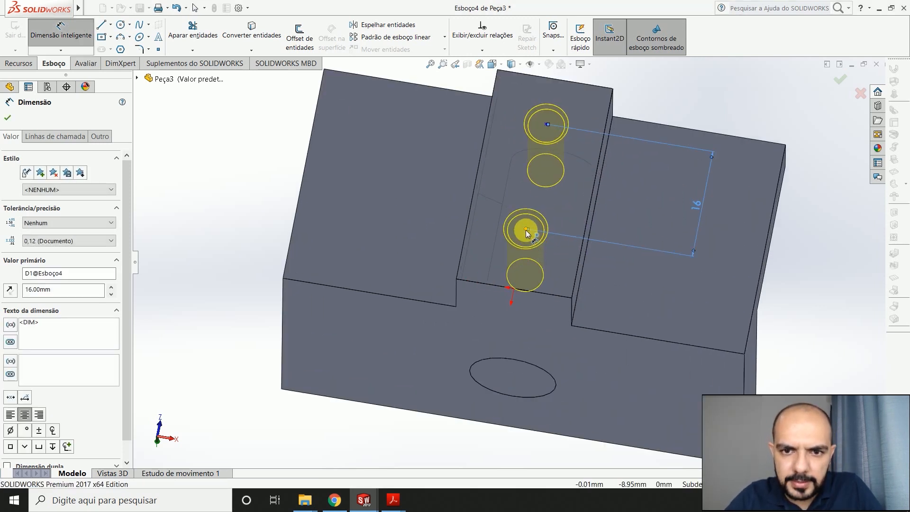
pyautogui.click(527, 229)
pyautogui.click(547, 297)
pyautogui.click(673, 313)
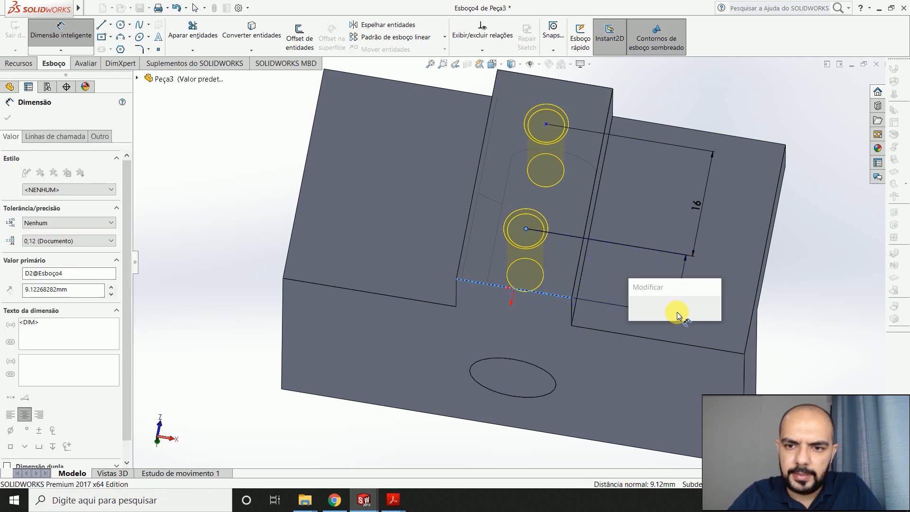
pyautogui.write('8')
pyautogui.press('Return')
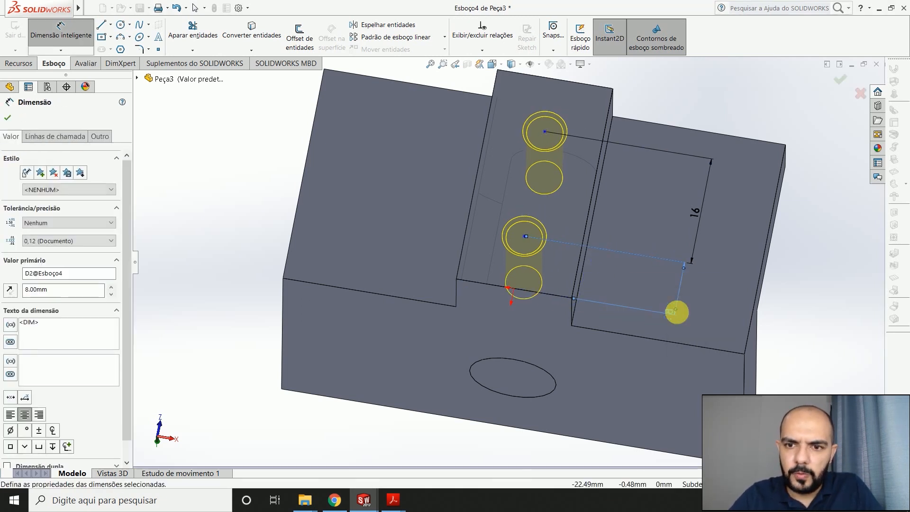
pyautogui.hotkey('alt', 'Tab')
pyautogui.hotkey('alt', 'Tab')
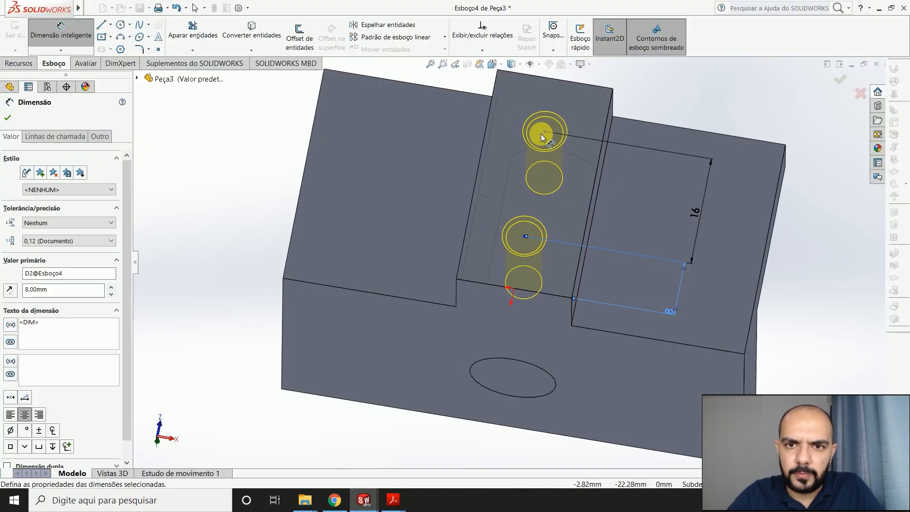
# Dimension the farther tapped hole's centre 8 mm from the rib's opposite end edge and consult the Mordente móvel and Desenhos Morsa PDFs
pyautogui.click(544, 131)
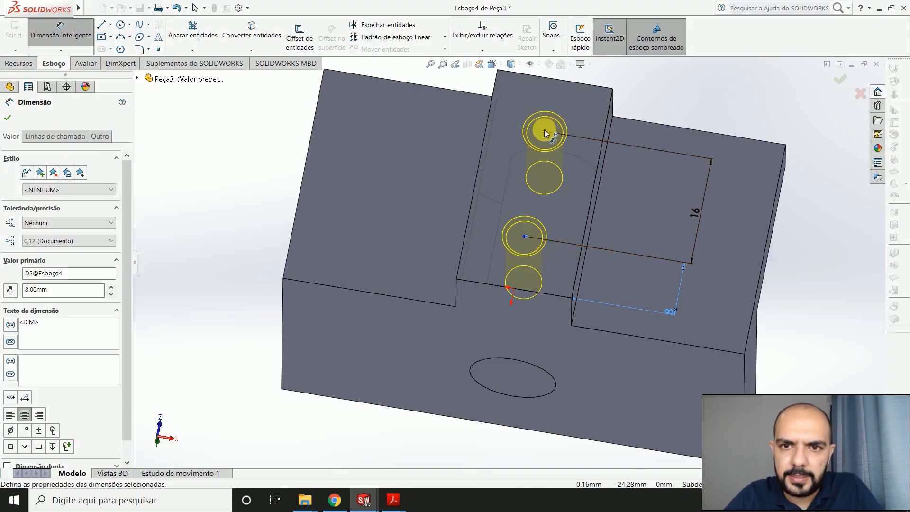
pyautogui.click(558, 79)
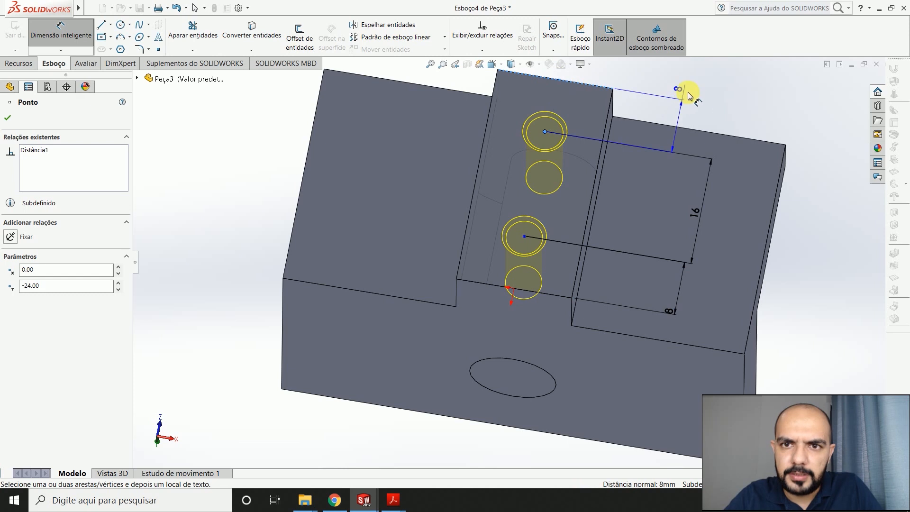
pyautogui.click(711, 142)
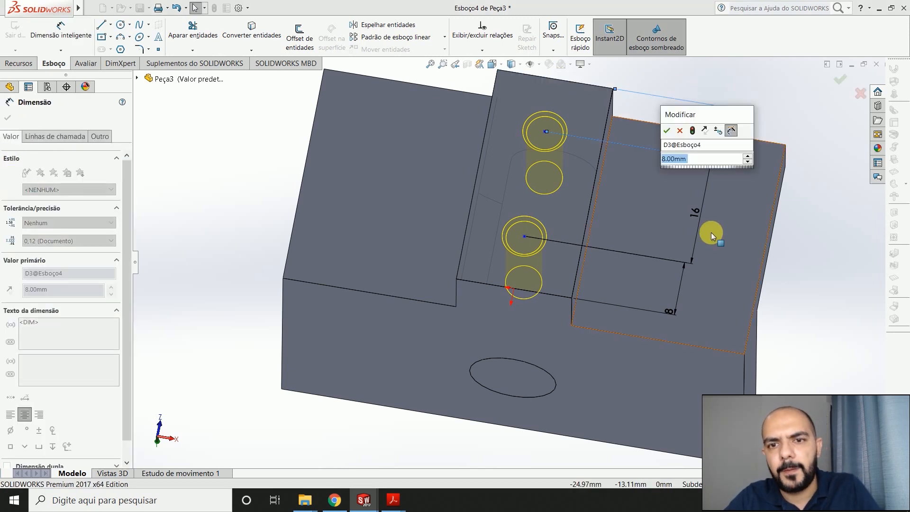
pyautogui.hotkey('alt', 'Tab')
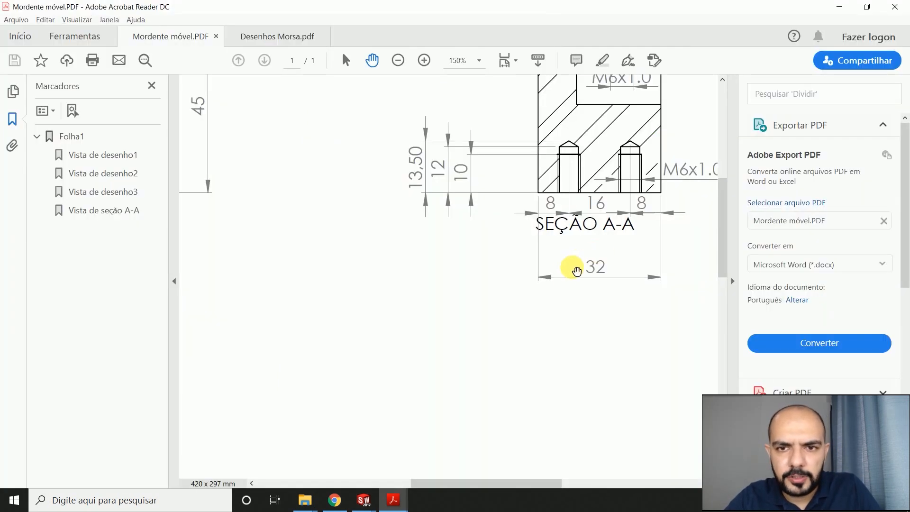
pyautogui.keyDown('ctrl'); pyautogui.scroll(-2, 481, 284); pyautogui.keyUp('ctrl')
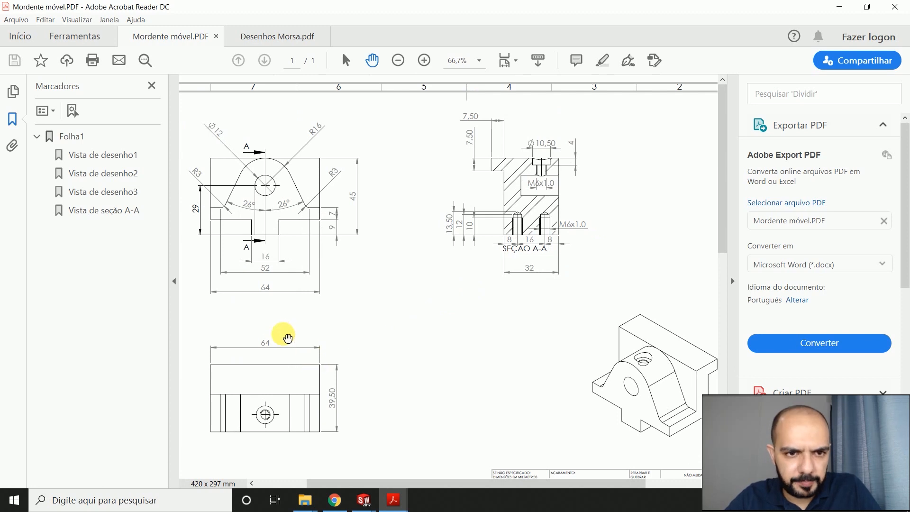
pyautogui.click(260, 36)
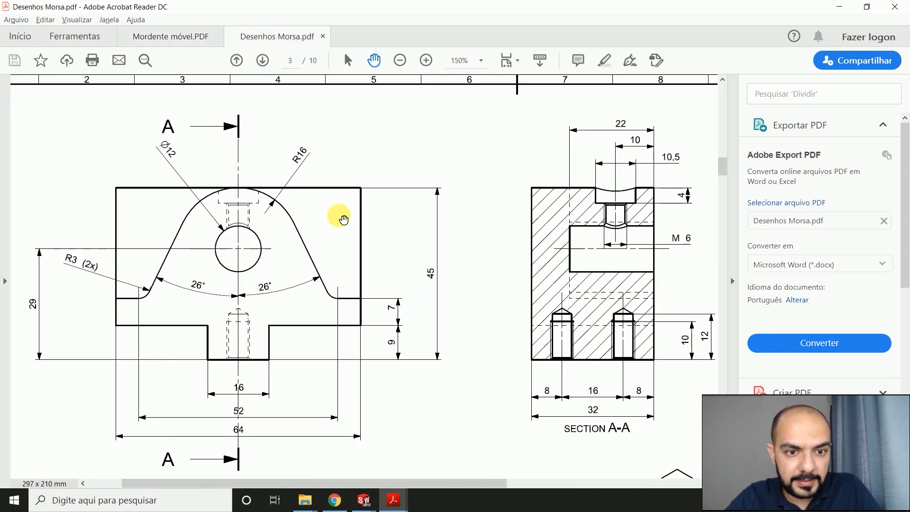
pyautogui.hotkey('alt', 'Tab')
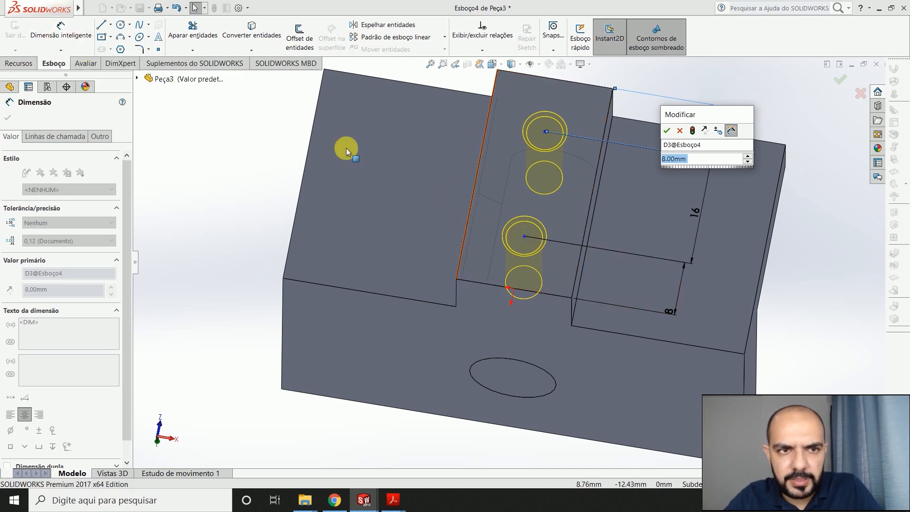
# Dimension the nearer tapped hole's centre 8 mm from one long side edge of the rib
pyautogui.click(65, 33)
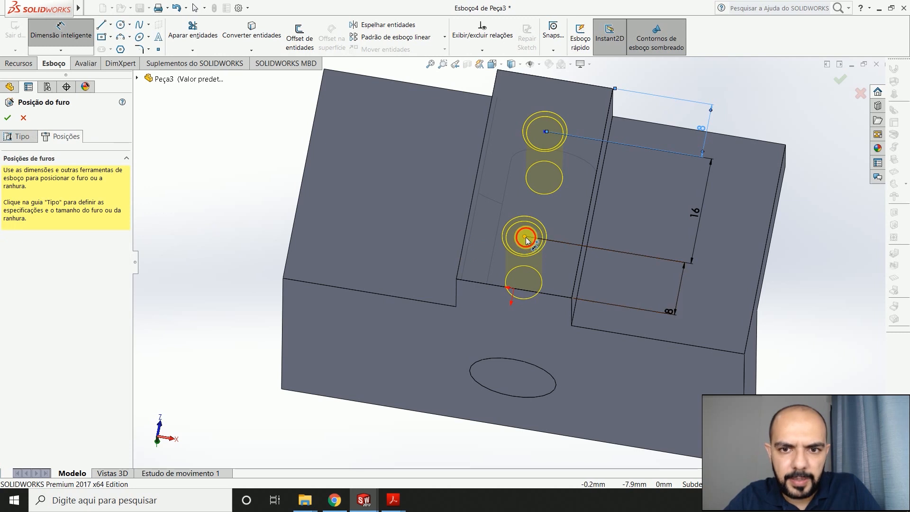
pyautogui.click(523, 236)
pyautogui.click(467, 227)
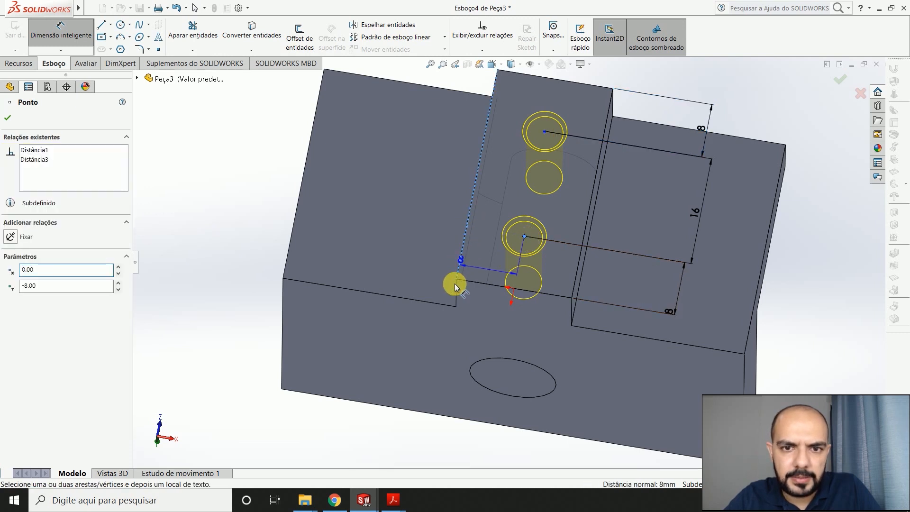
pyautogui.click(422, 400)
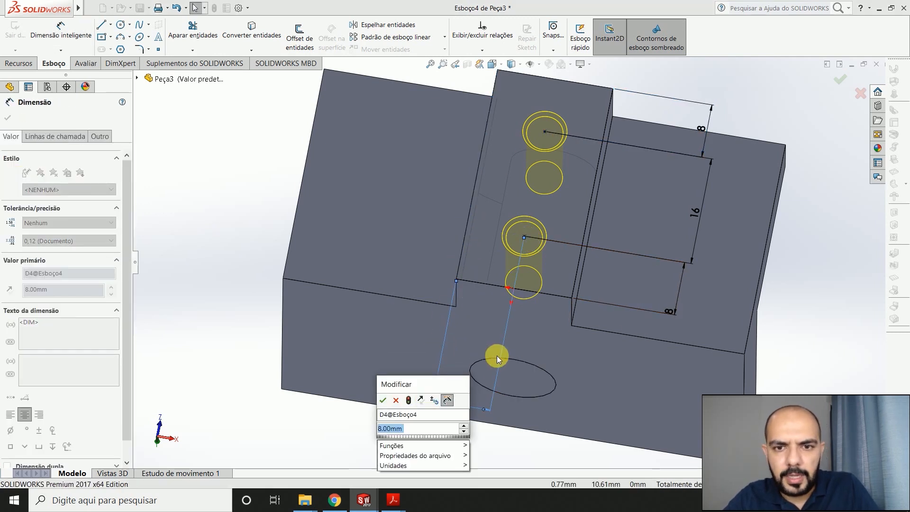
pyautogui.press('Return')
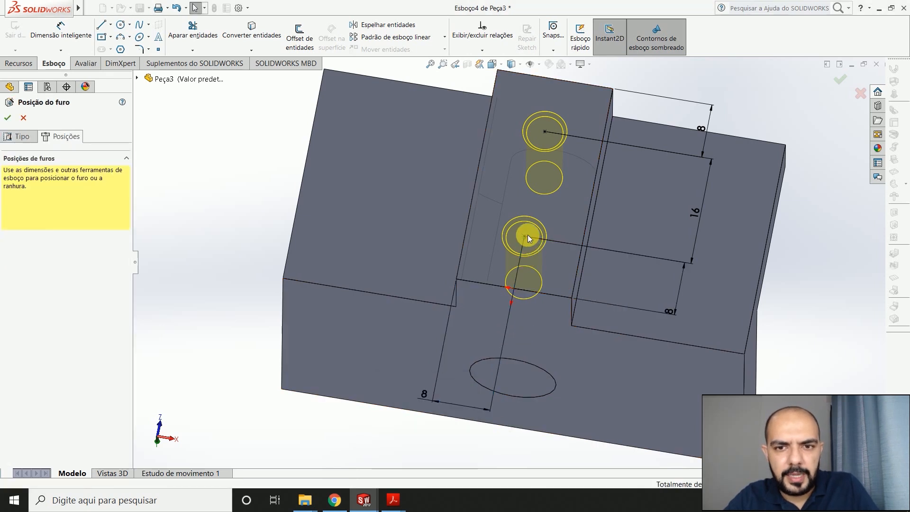
# Add a driven dimension between the nearer tapped hole's centre and the rib's other long side edge
pyautogui.click(544, 132)
pyautogui.click(601, 153)
pyautogui.click(573, 226)
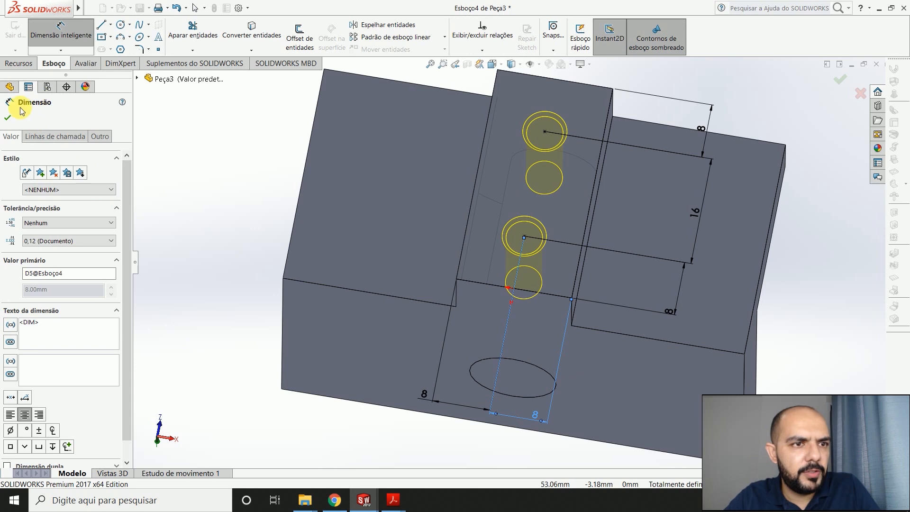
pyautogui.click(7, 117)
# Check the tapped-hole depths in the Desenhos Morsa and Mordente móvel PDFs, set the M6 holes' blind depth to 12 mm and finish the feature
pyautogui.click(17, 136)
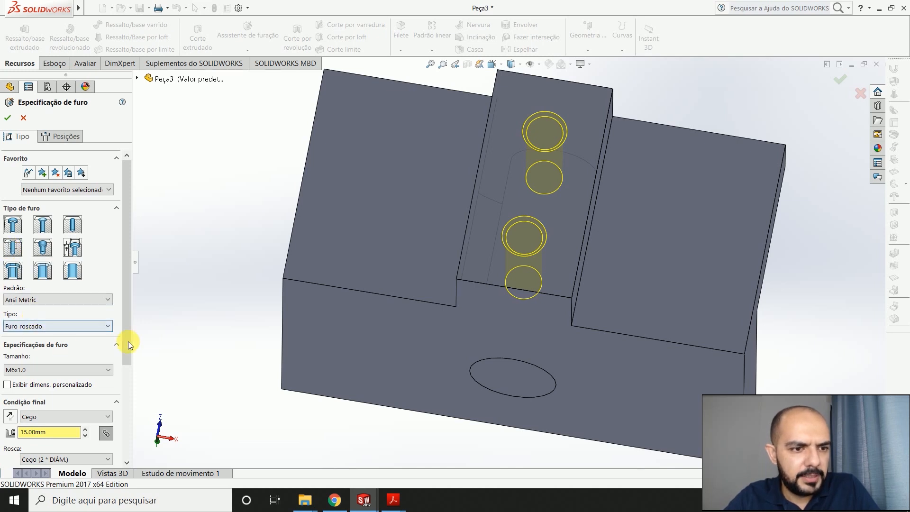
pyautogui.moveTo(131, 319); pyautogui.dragTo(131, 377)
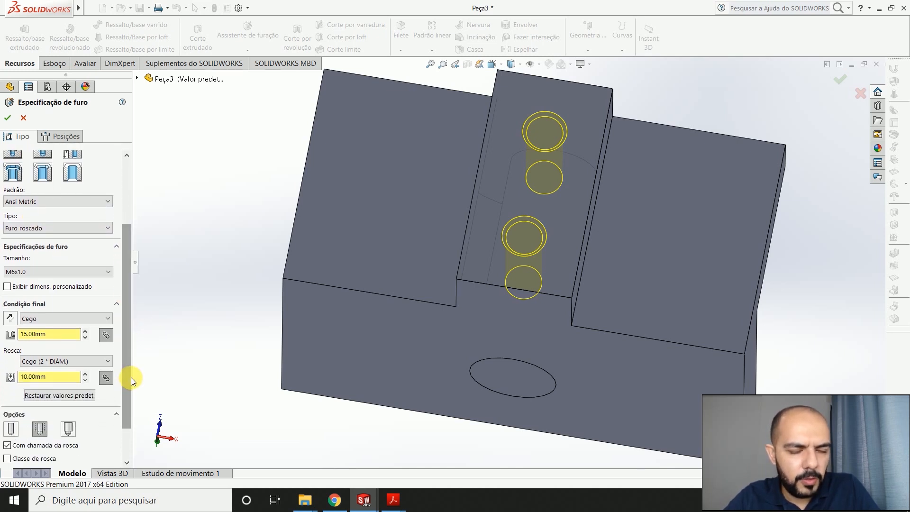
pyautogui.hotkey('alt', 'Tab')
pyautogui.scroll(-2, 412, 341)
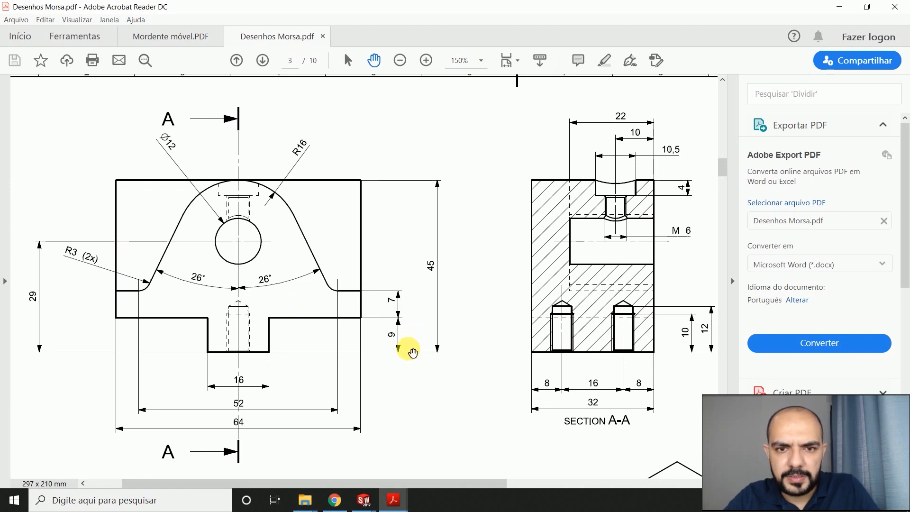
pyautogui.click(183, 37)
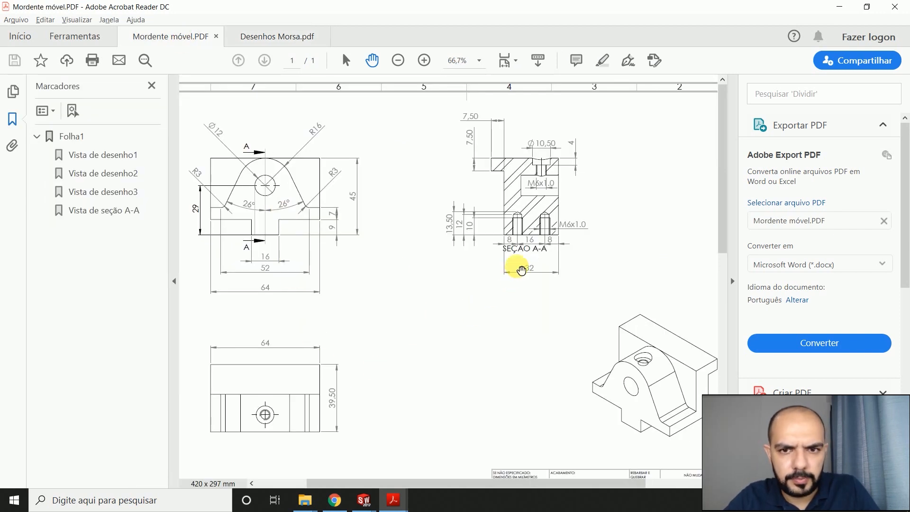
pyautogui.keyDown('ctrl'); pyautogui.scroll(1, 533, 257); pyautogui.keyUp('ctrl')
pyautogui.hotkey('alt', 'Tab')
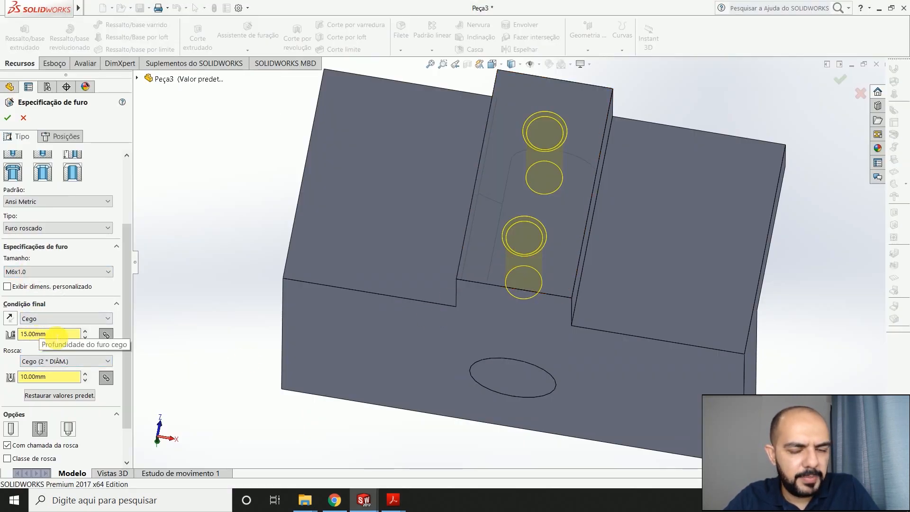
pyautogui.hotkey('alt', 'Tab')
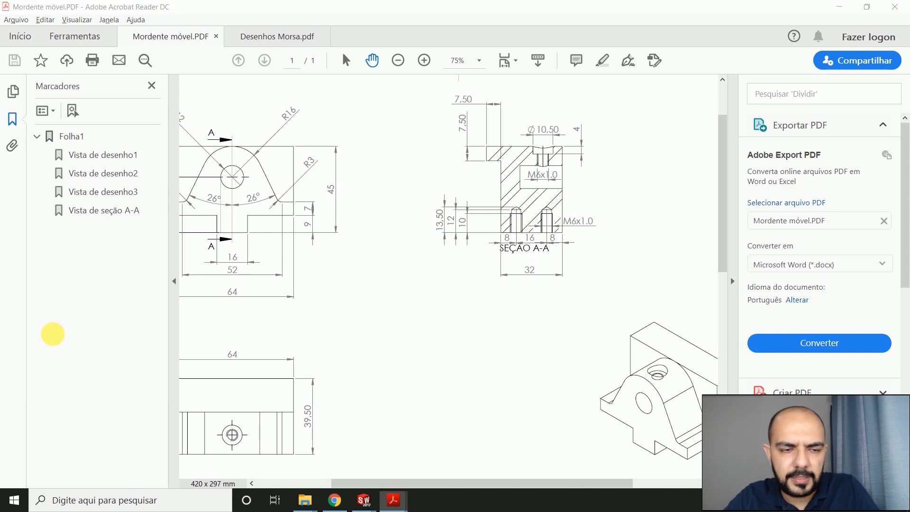
pyautogui.hotkey('alt', 'Tab')
pyautogui.click(35, 335)
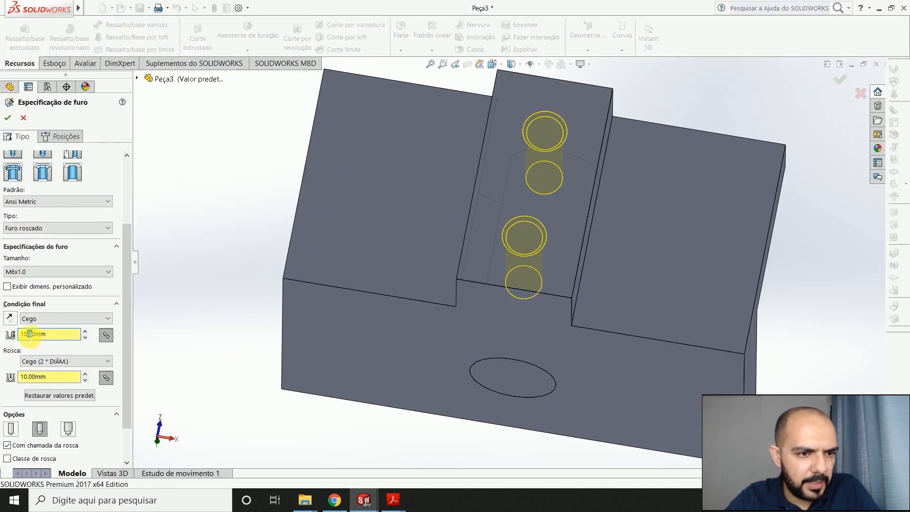
pyautogui.write('2')
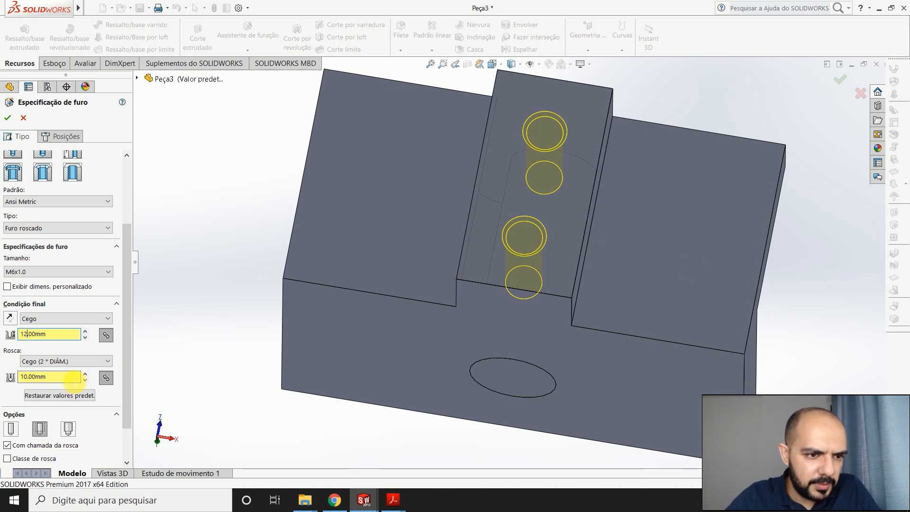
pyautogui.moveTo(126, 366); pyautogui.dragTo(125, 409)
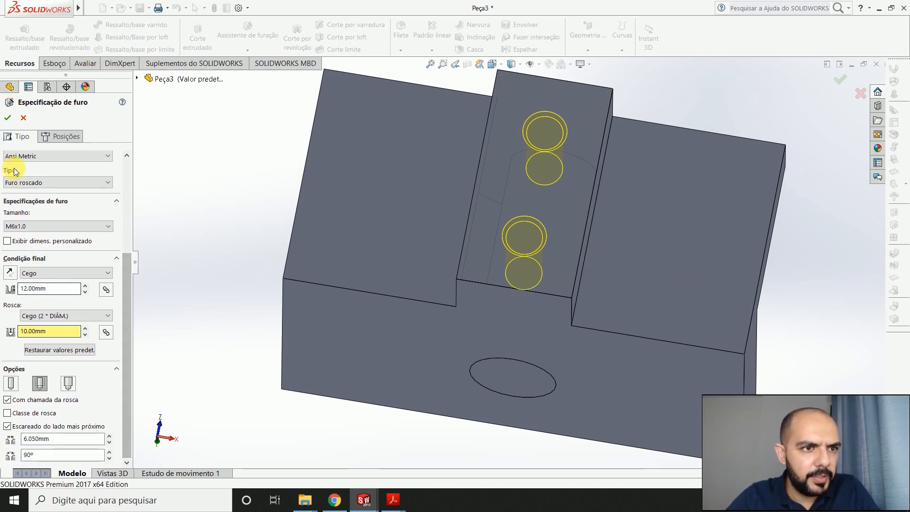
pyautogui.click(8, 119)
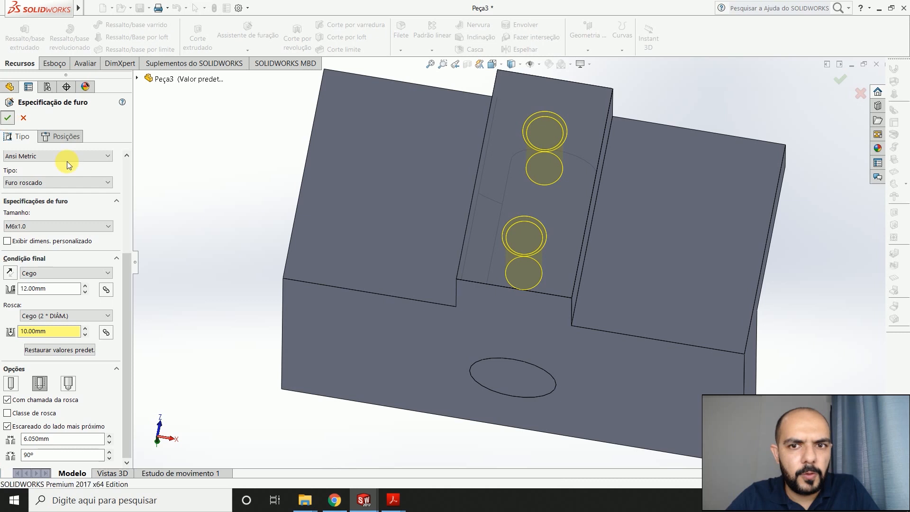
# Sketch a circle about 11.6 mm in diameter on the plane of the jaw plate's top face, centred above the rounded boss
pyautogui.moveTo(517, 400); pyautogui.dragTo(266, 203, button='middle')
pyautogui.moveTo(495, 414); pyautogui.dragTo(411, 456, button='middle')
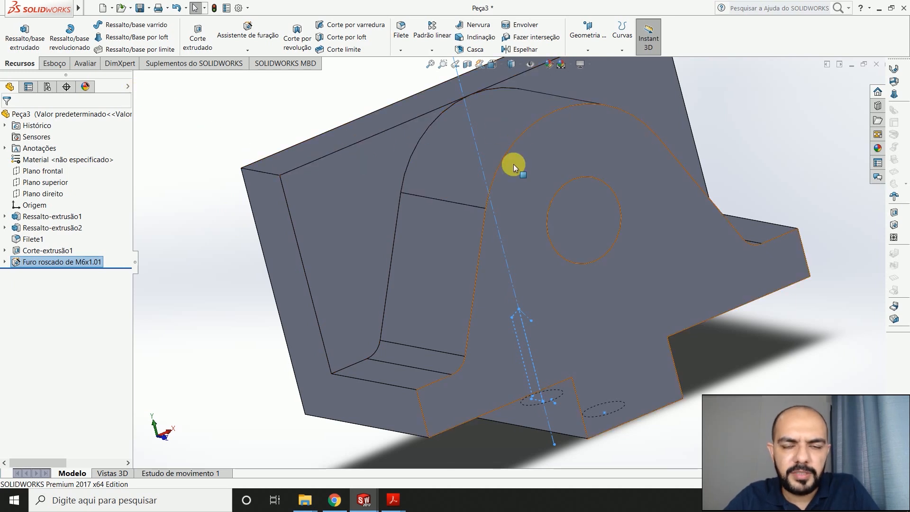
pyautogui.hotkey('alt', 'Tab')
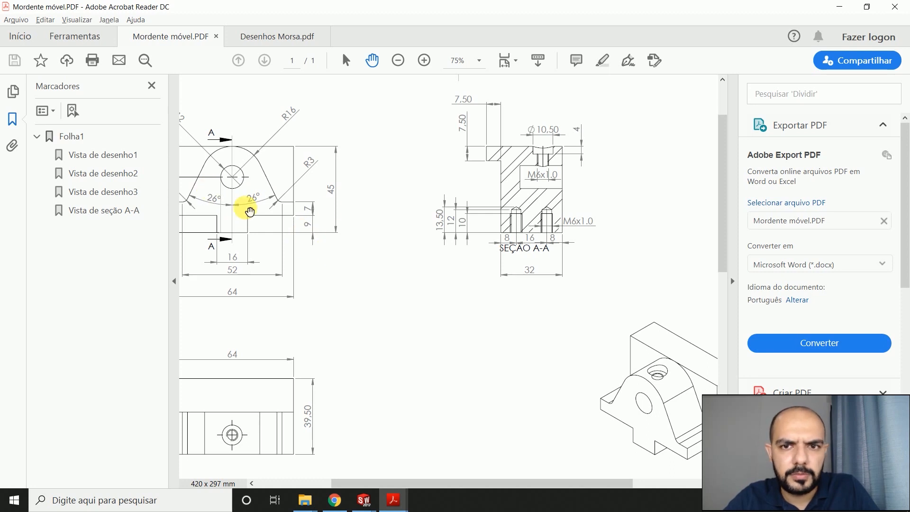
pyautogui.hotkey('alt', 'Tab')
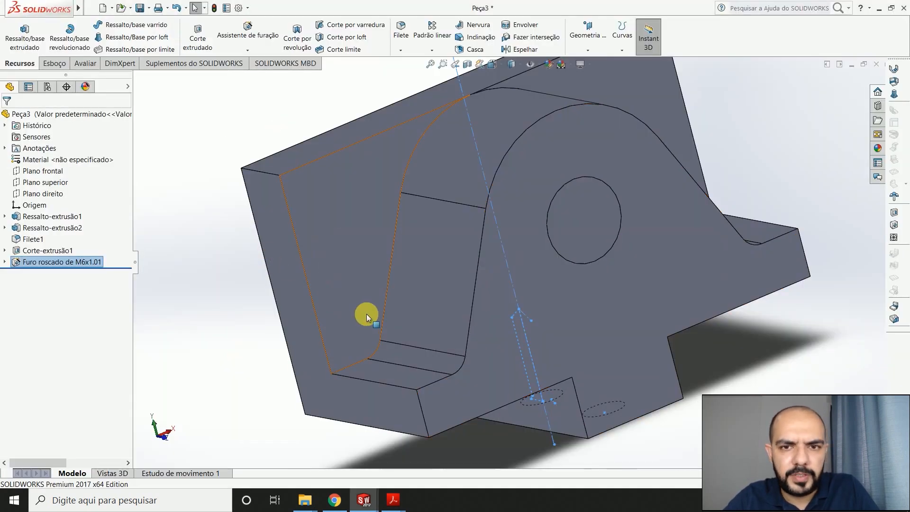
pyautogui.click(502, 67)
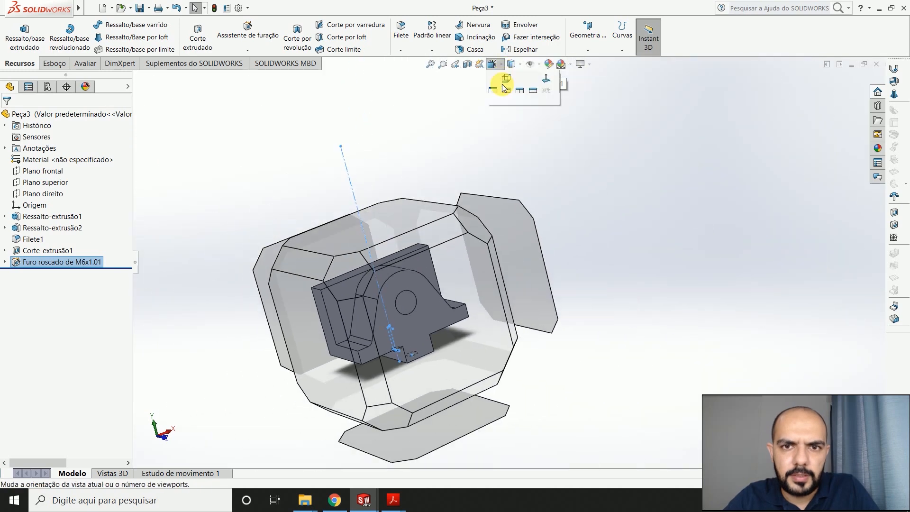
pyautogui.click(545, 90)
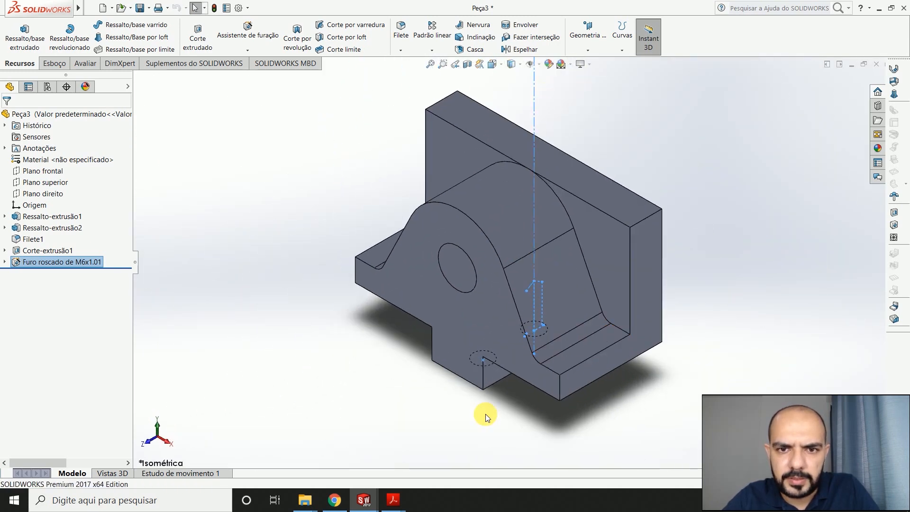
pyautogui.click(56, 66)
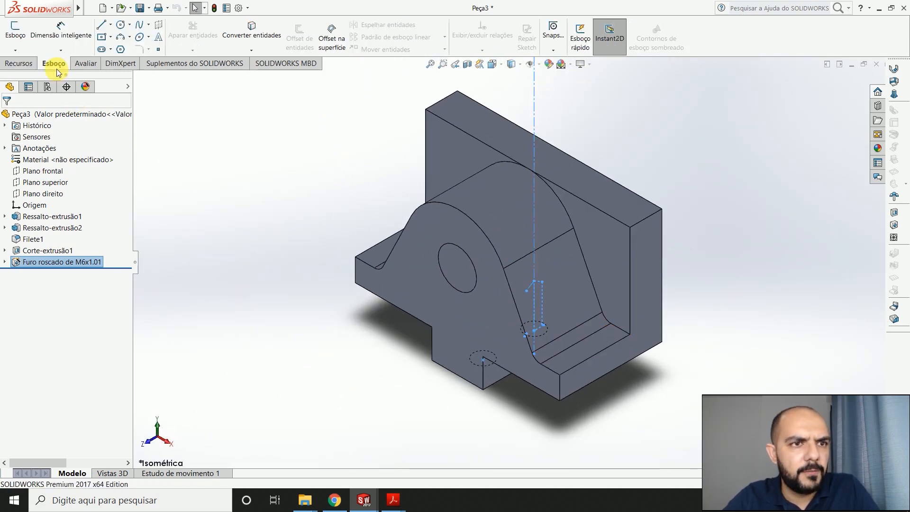
pyautogui.click(121, 27)
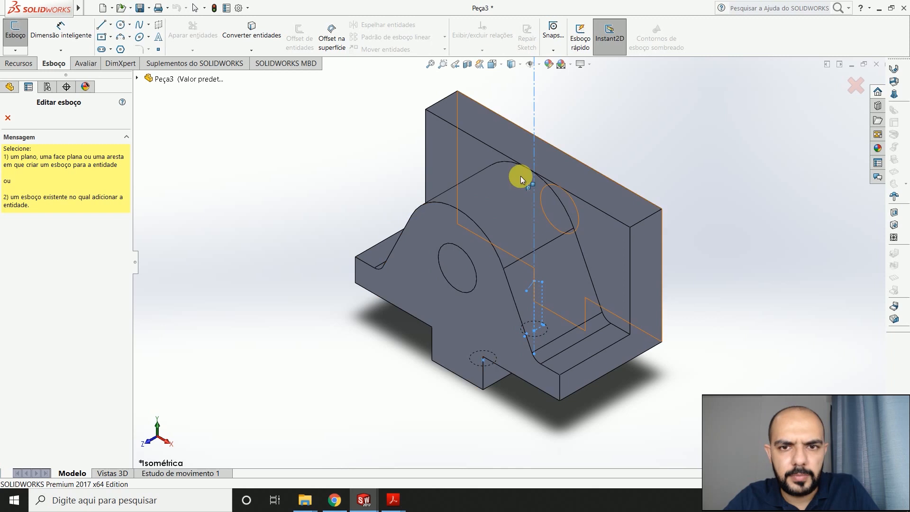
pyautogui.click(542, 158)
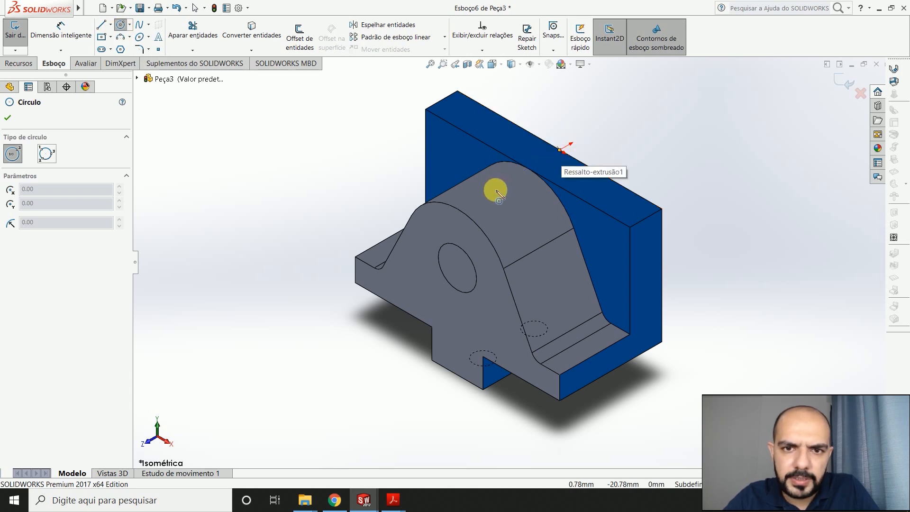
pyautogui.moveTo(493, 188); pyautogui.dragTo(467, 196)
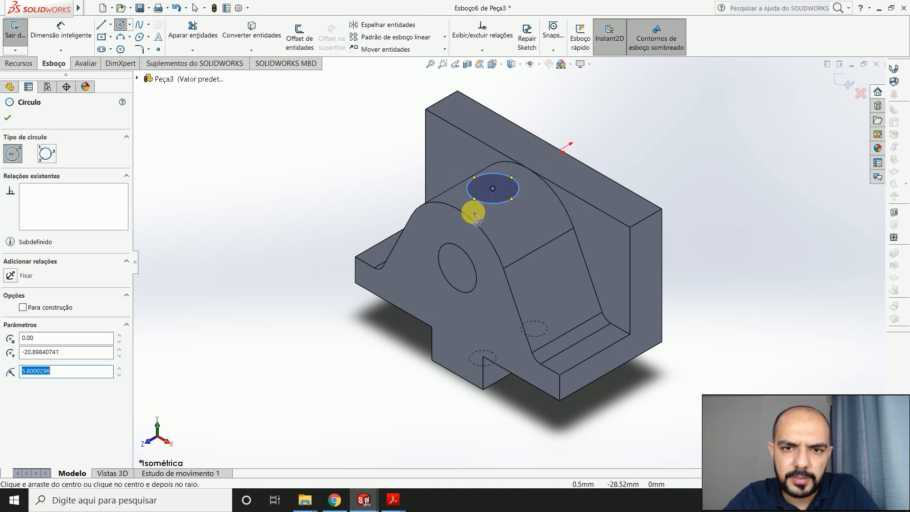
# Consult the Mordente móvel PDF and dimension the circle above the boss to a 10.5 mm diameter
pyautogui.moveTo(402, 256); pyautogui.dragTo(406, 378, button='middle')
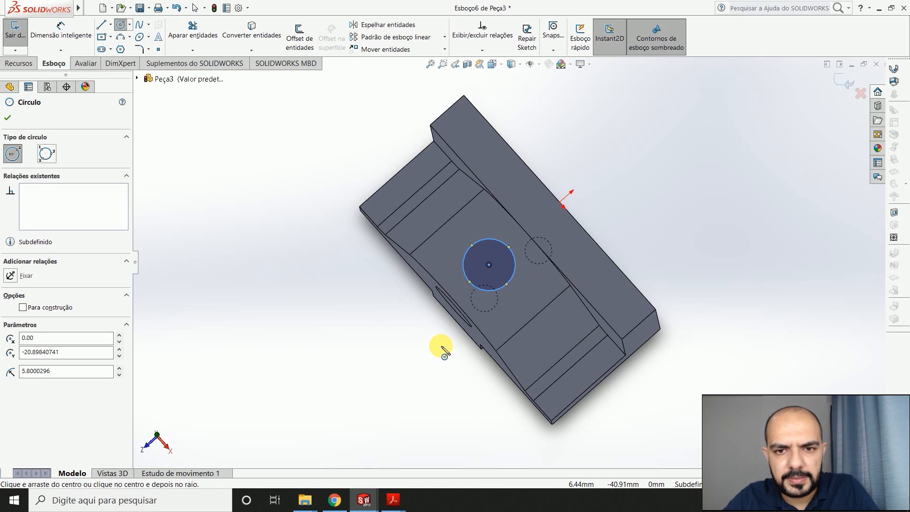
pyautogui.hotkey('alt', 'Tab')
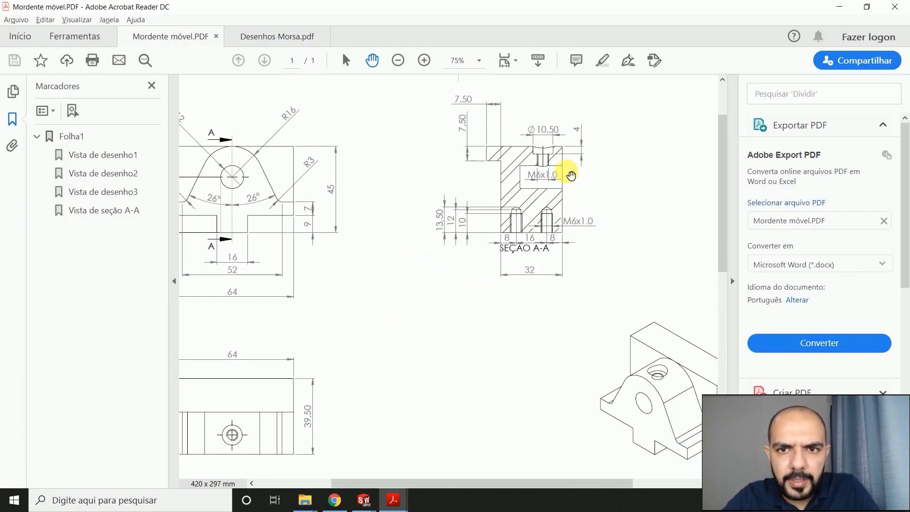
pyautogui.hotkey('alt', 'Tab')
pyautogui.click(52, 29)
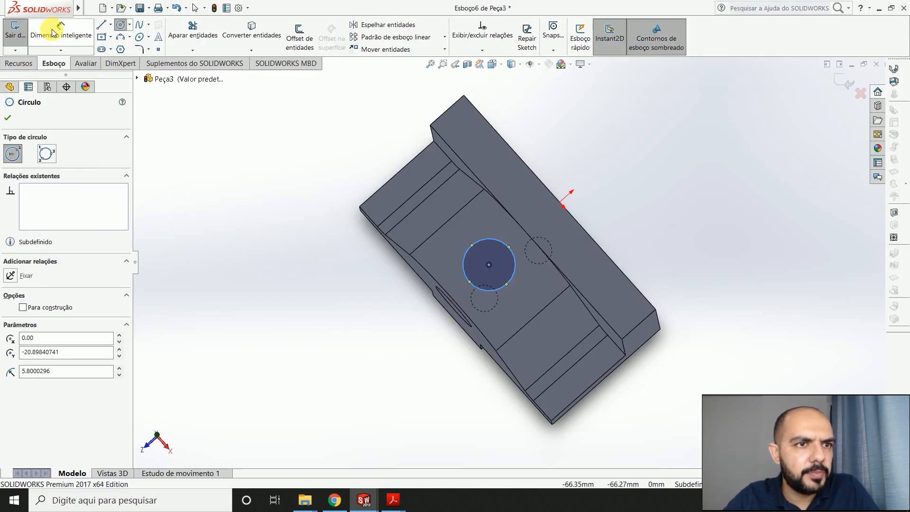
pyautogui.click(470, 248)
pyautogui.click(426, 216)
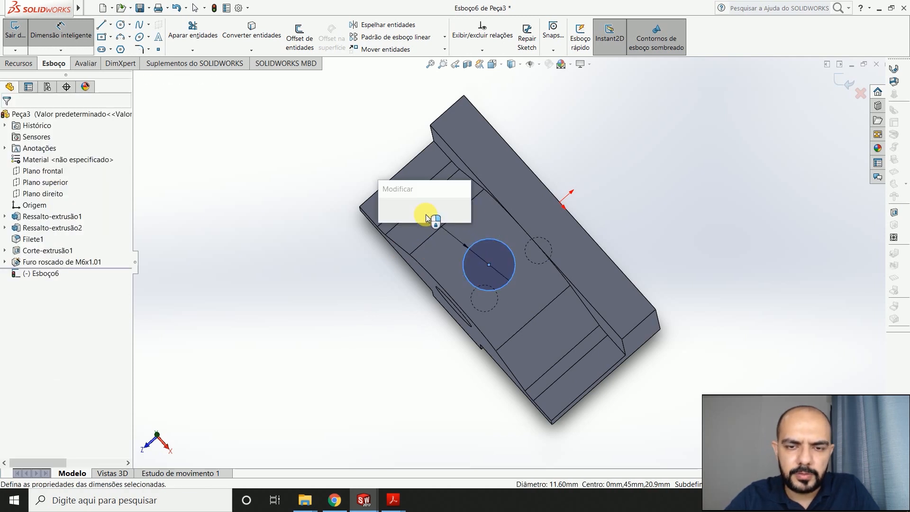
pyautogui.write('10')
pyautogui.write('.5')
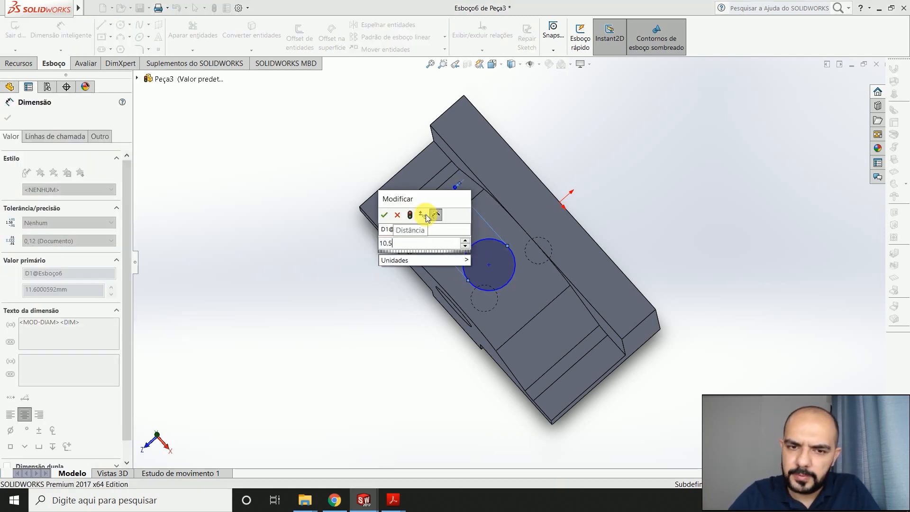
pyautogui.press('Return')
# Consult the Desenhos Morsa PDF and dimension the circle's centre 10 mm from the boss's front arc edge
pyautogui.hotkey('alt', 'Tab')
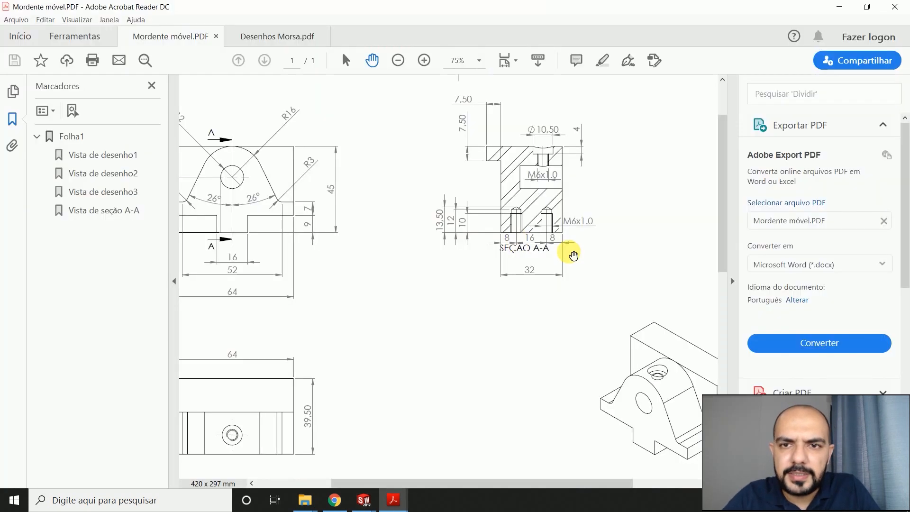
pyautogui.click(278, 37)
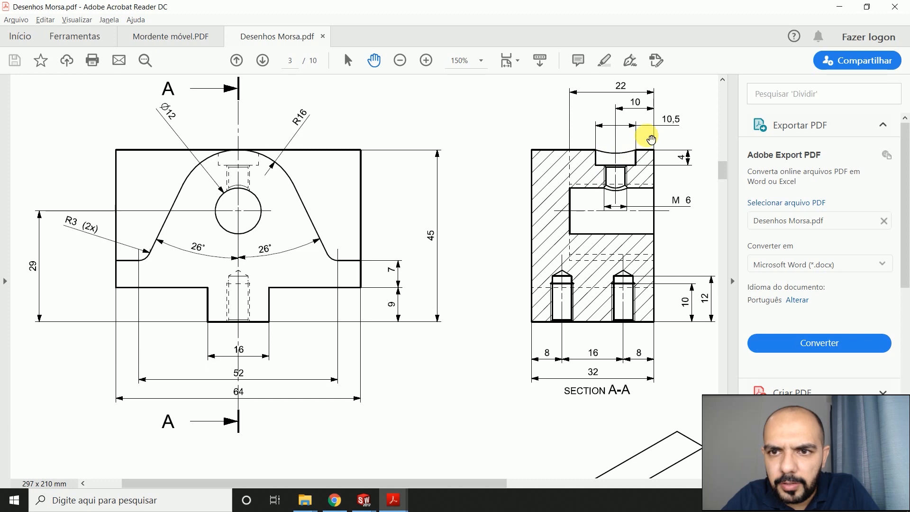
pyautogui.hotkey('alt', 'Tab')
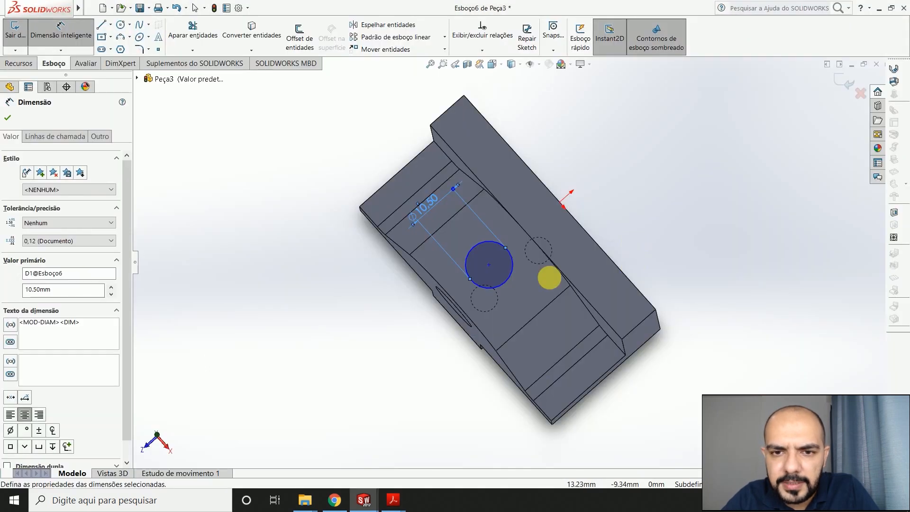
pyautogui.click(92, 34)
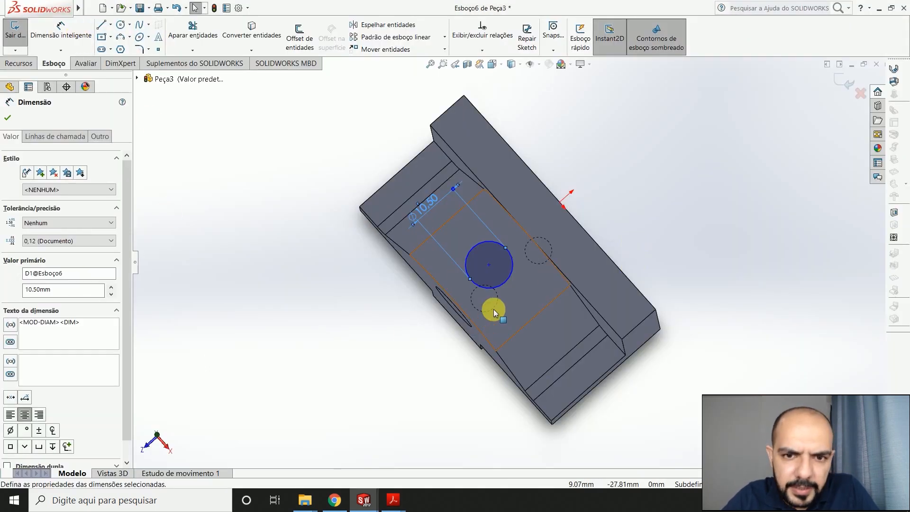
pyautogui.click(490, 264)
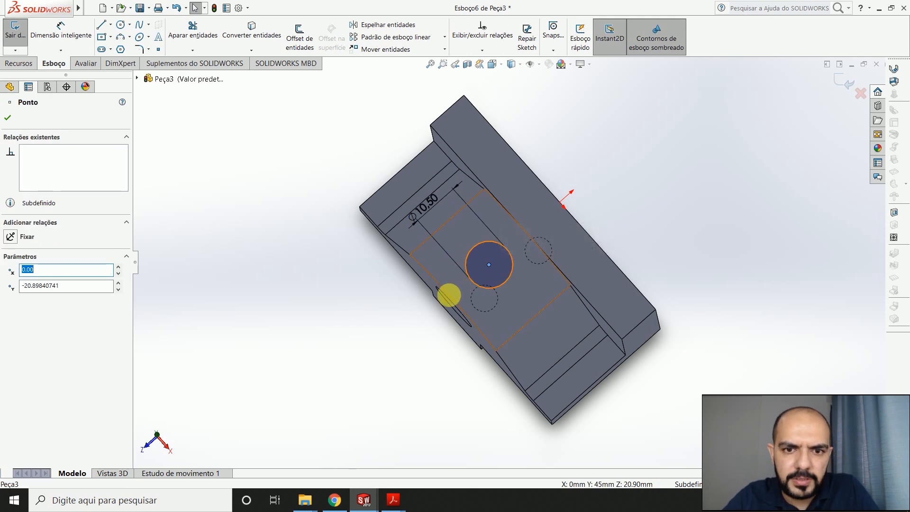
pyautogui.click(448, 296)
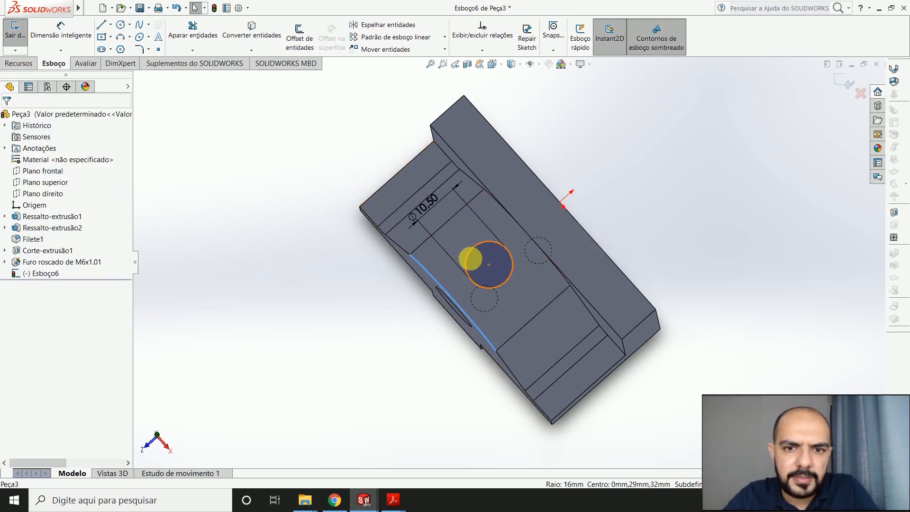
pyautogui.click(489, 265)
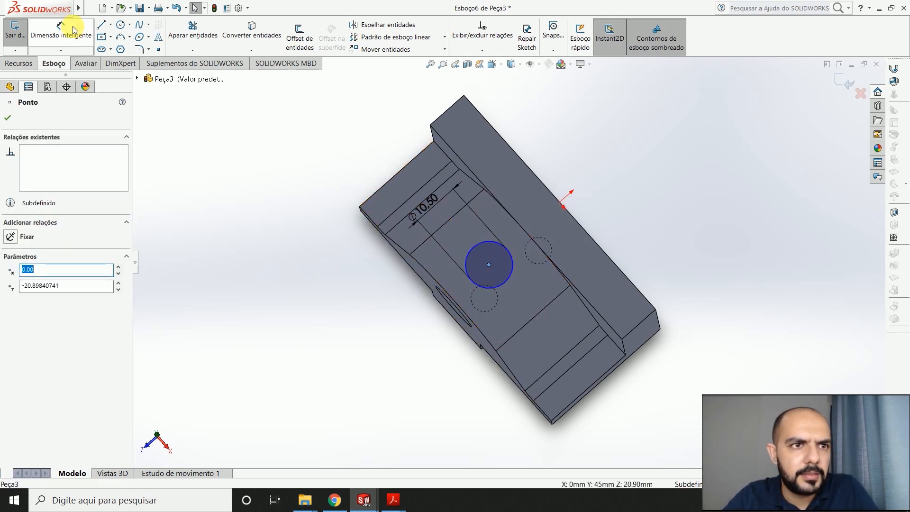
pyautogui.click(56, 35)
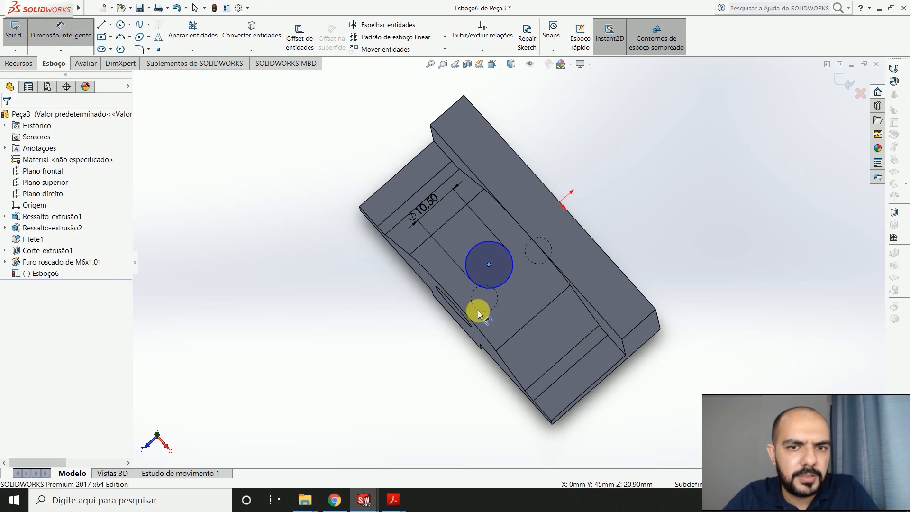
pyautogui.click(488, 266)
pyautogui.click(413, 260)
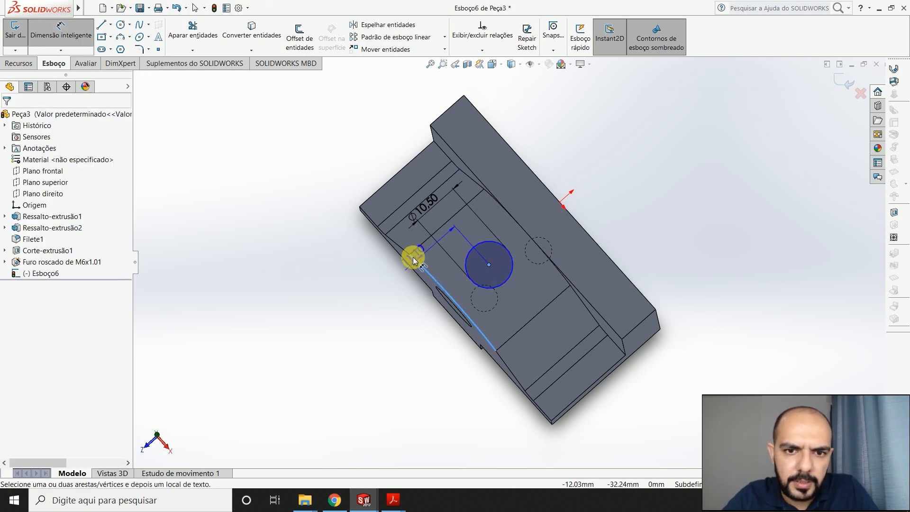
pyautogui.click(393, 241)
pyautogui.write('10')
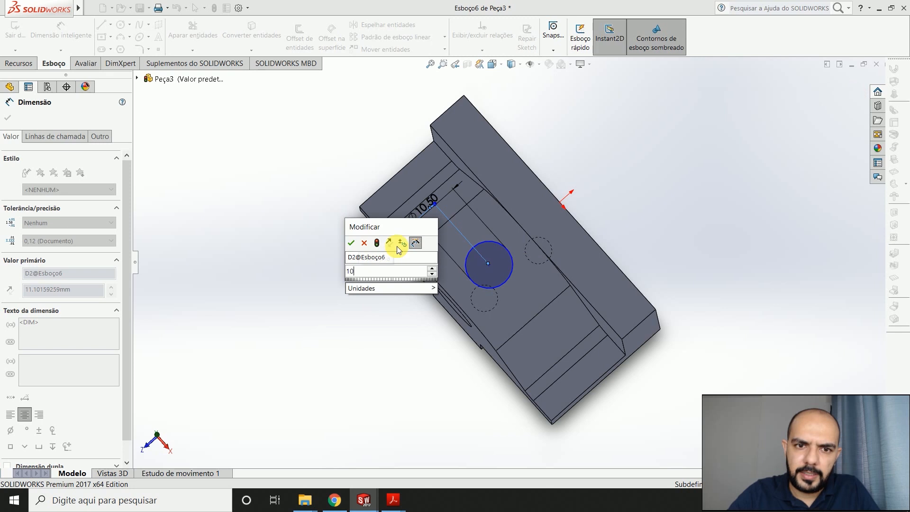
pyautogui.press('Return')
pyautogui.moveTo(445, 289)
pyautogui.mouseDown(button='middle')
pyautogui.moveTo(463, 276)
pyautogui.moveTo(474, 229)
pyautogui.mouseUp(button='middle')
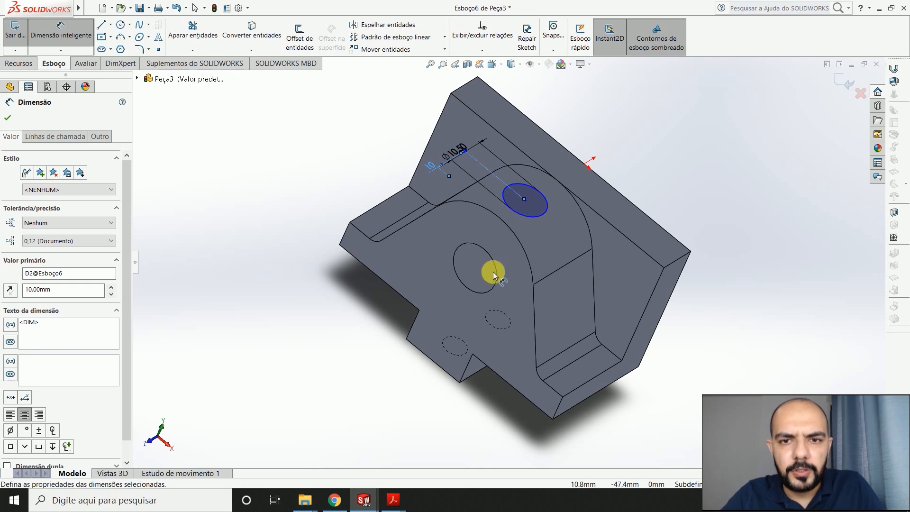
# Consult the Desenhos Morsa PDF and cut-extrude the 10.5 mm circle to a blind depth of 4 mm
pyautogui.click(17, 63)
pyautogui.click(199, 42)
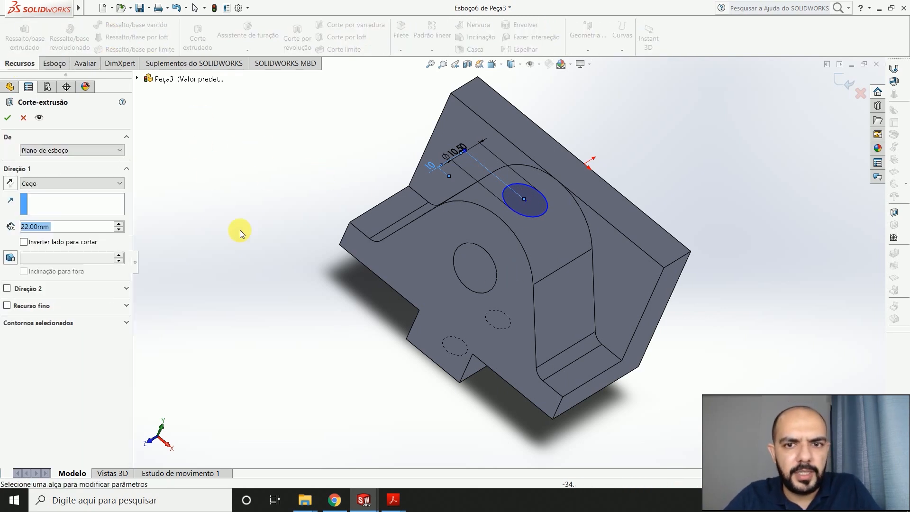
pyautogui.hotkey('alt', 'Tab')
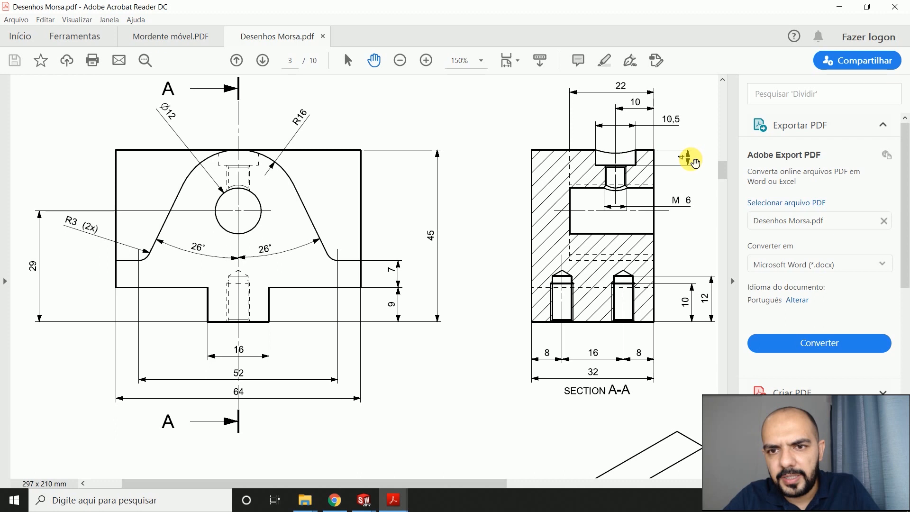
pyautogui.hotkey('alt', 'Tab')
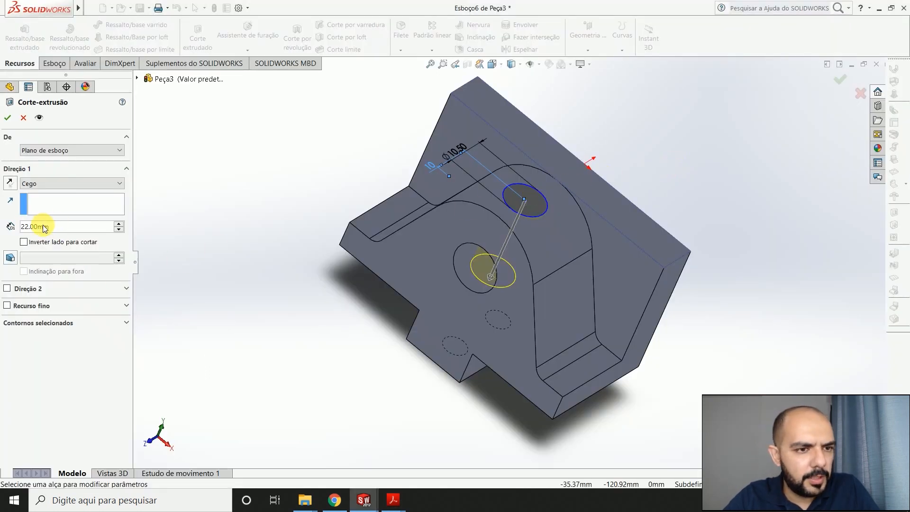
pyautogui.moveTo(50, 227); pyautogui.dragTo(2, 228)
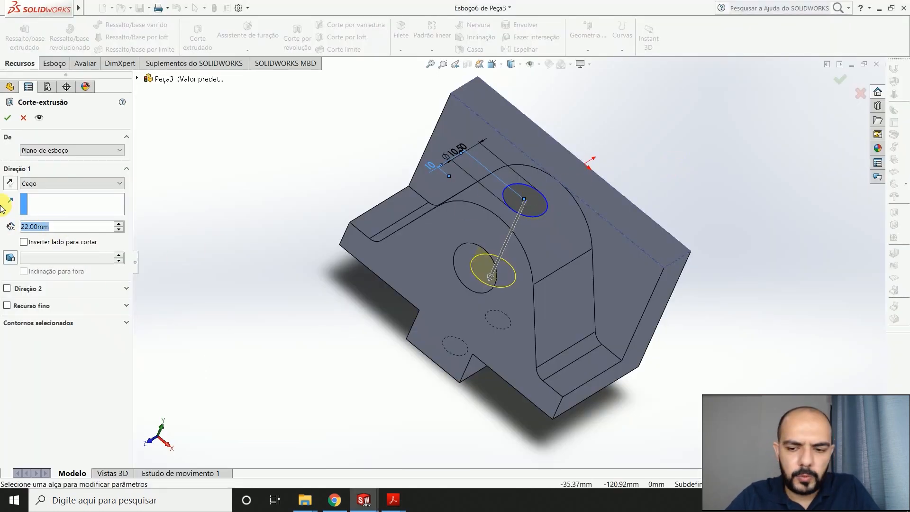
pyautogui.write('4')
pyautogui.press('Return')
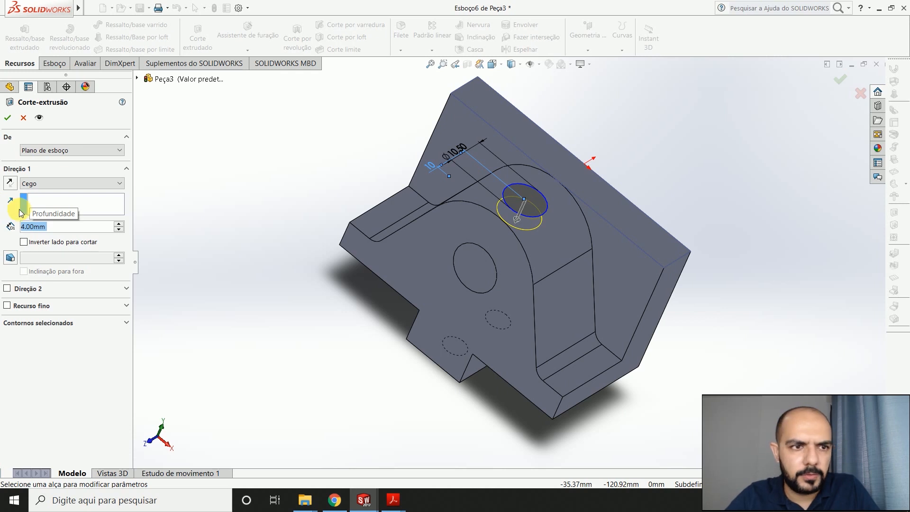
pyautogui.click(10, 122)
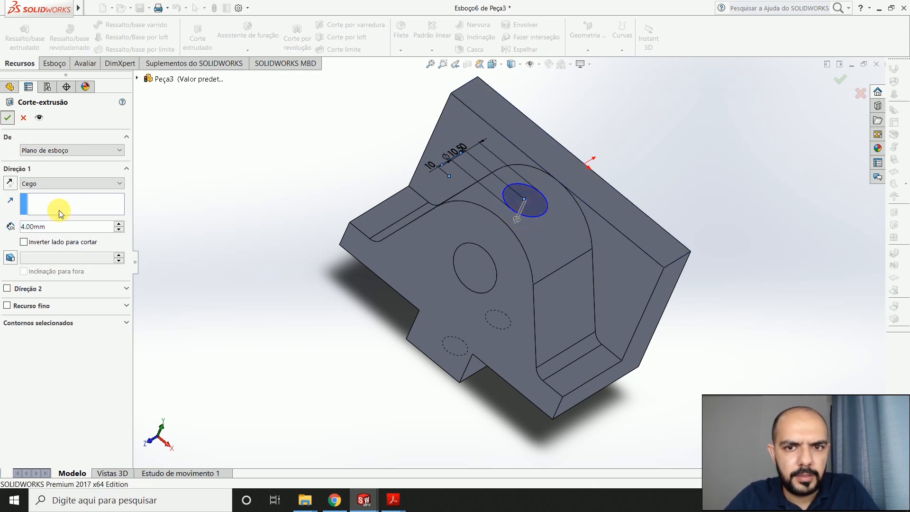
pyautogui.moveTo(294, 319)
pyautogui.mouseDown(button='middle')
pyautogui.moveTo(290, 365)
pyautogui.moveTo(288, 290)
pyautogui.moveTo(294, 349)
pyautogui.mouseUp(button='middle')
# Check the Desenhos Morsa PDF and place an M6x1.0 tapped hole at the centre of the counterbore's floor
pyautogui.hotkey('alt', 'Tab')
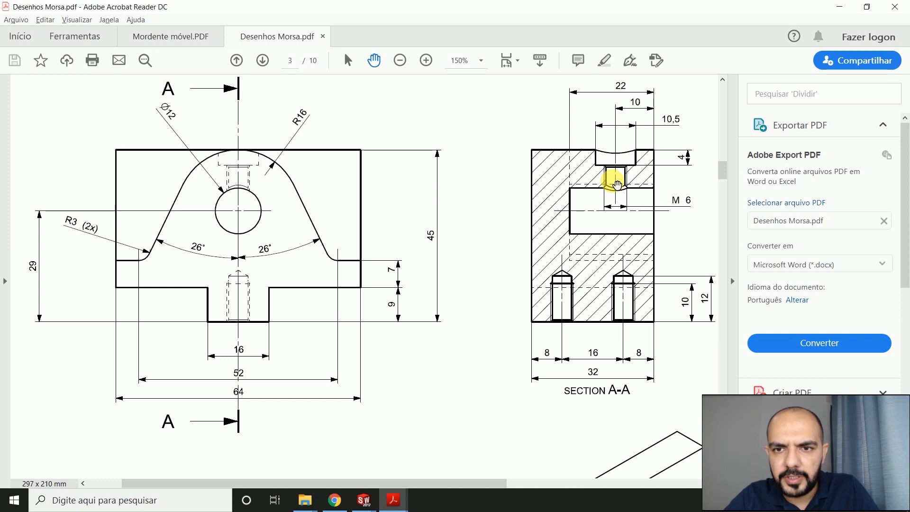
pyautogui.hotkey('alt', 'Tab')
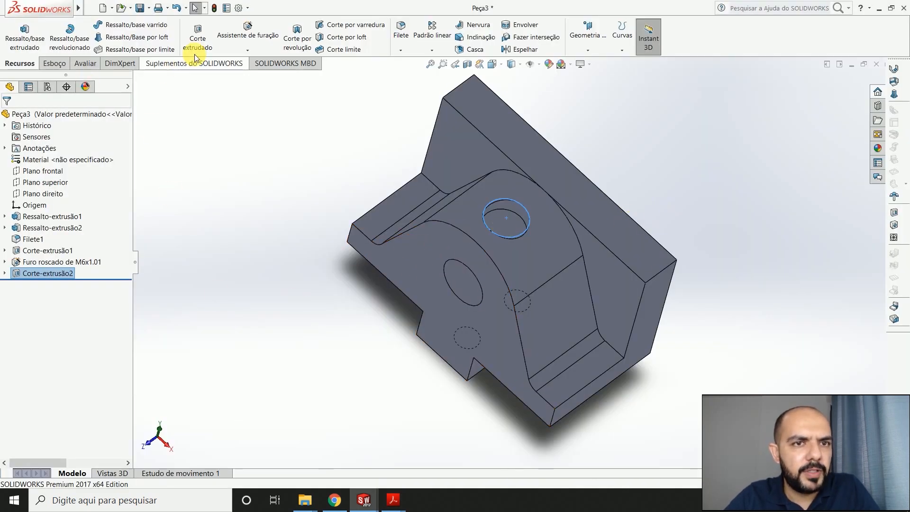
pyautogui.click(247, 28)
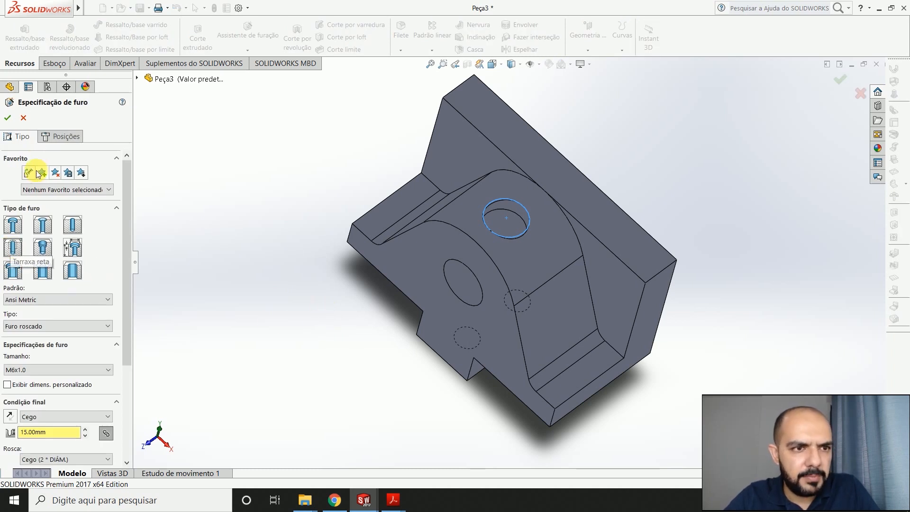
pyautogui.click(52, 136)
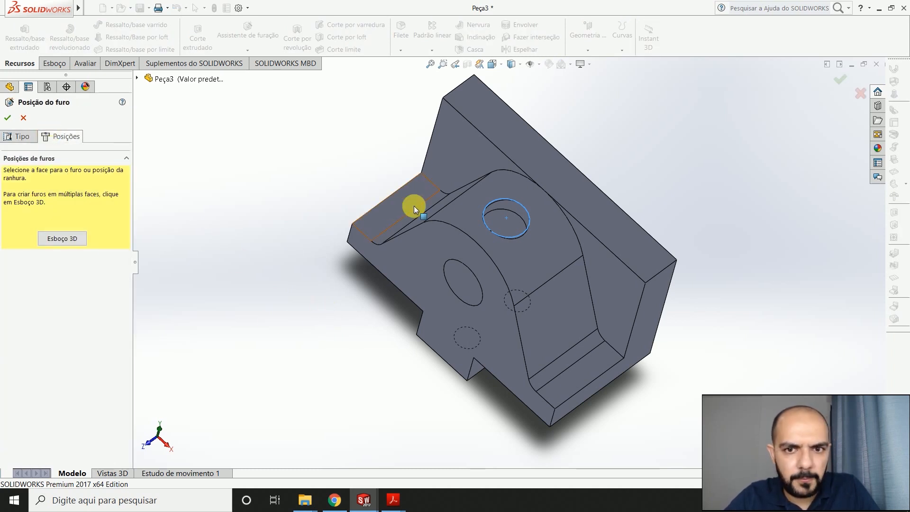
pyautogui.click(502, 223)
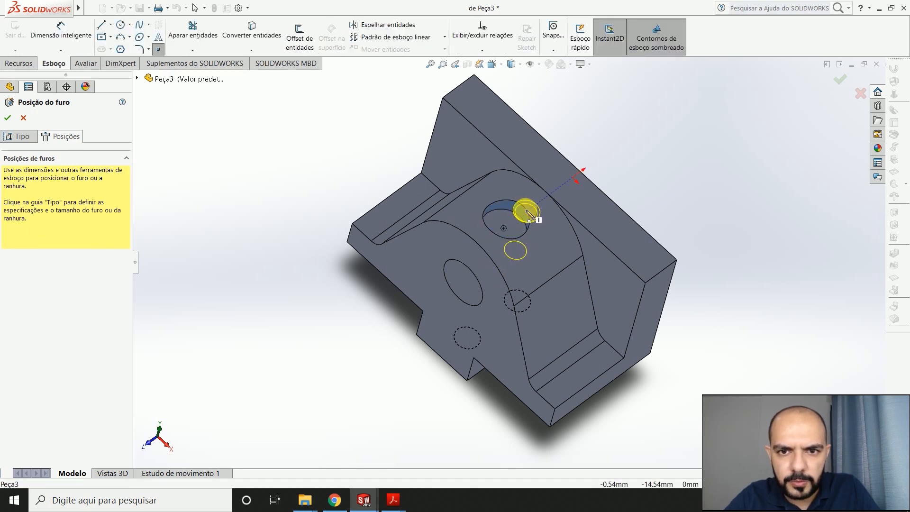
pyautogui.click(503, 228)
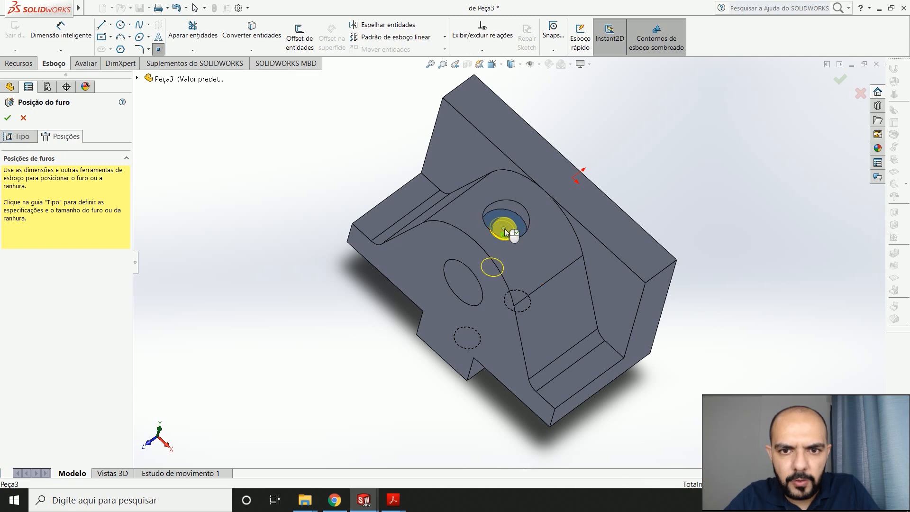
# Set the tapped hole's end condition to Até o próximo and finish the hole feature
pyautogui.click(19, 137)
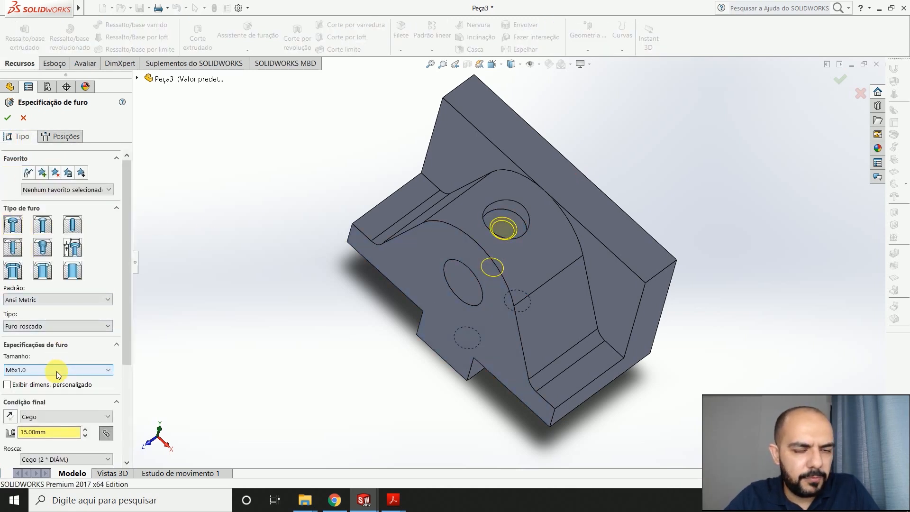
pyautogui.hotkey('alt', 'Tab')
pyautogui.hotkey('alt', 'Tab')
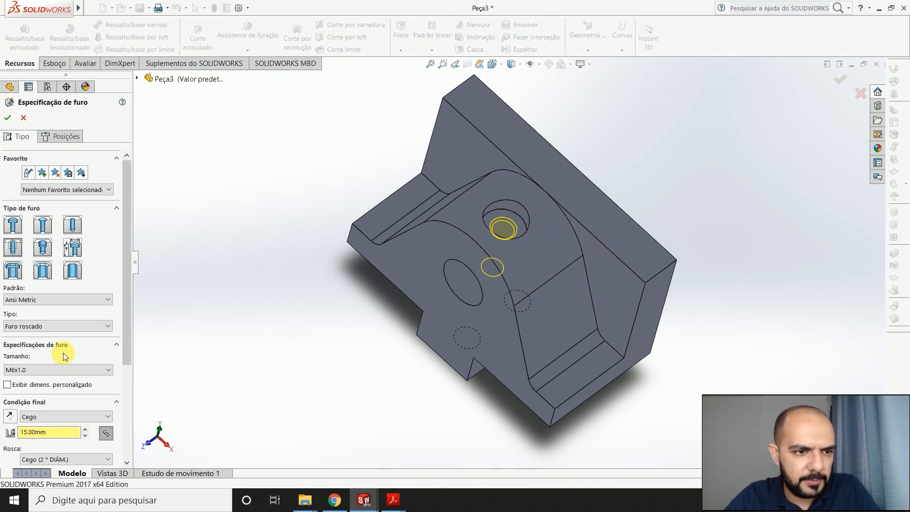
pyautogui.scroll(-3, 43, 403)
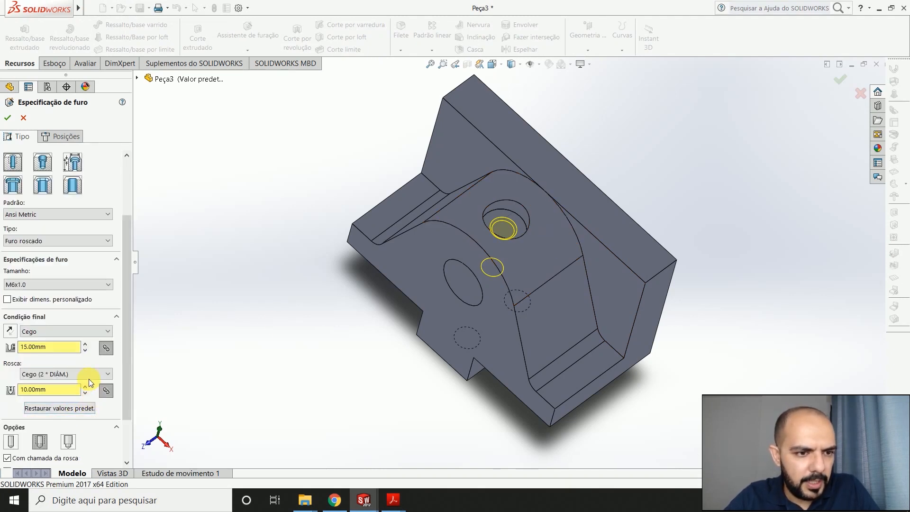
pyautogui.click(61, 331)
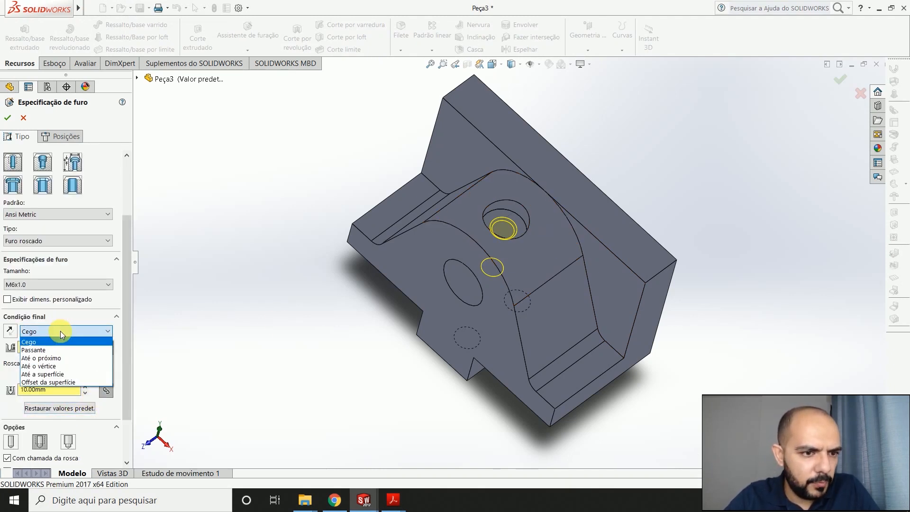
pyautogui.click(43, 357)
pyautogui.moveTo(274, 404); pyautogui.dragTo(312, 308, button='middle')
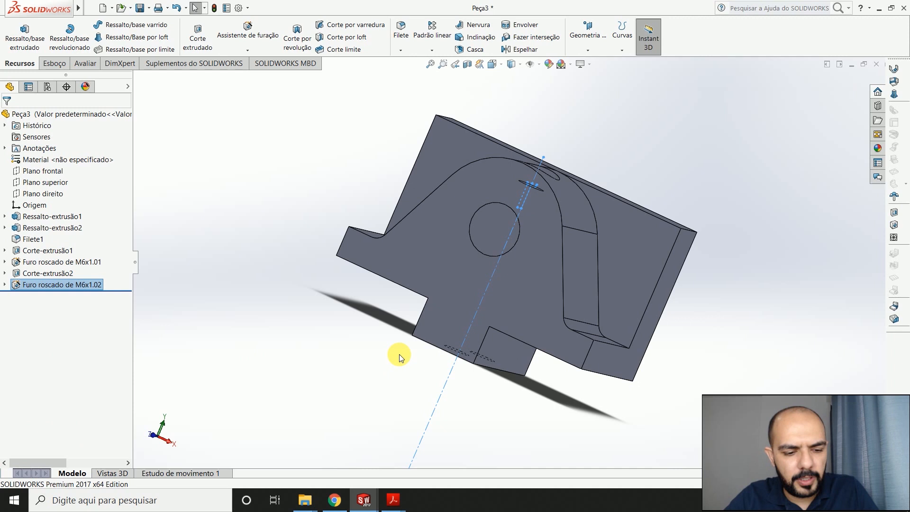
pyautogui.hotkey('ctrl', '7')
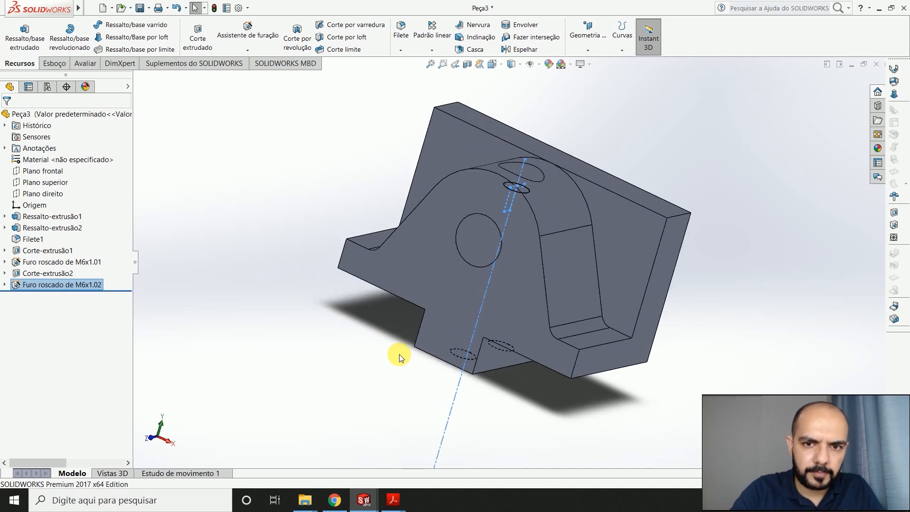
pyautogui.click(765, 223)
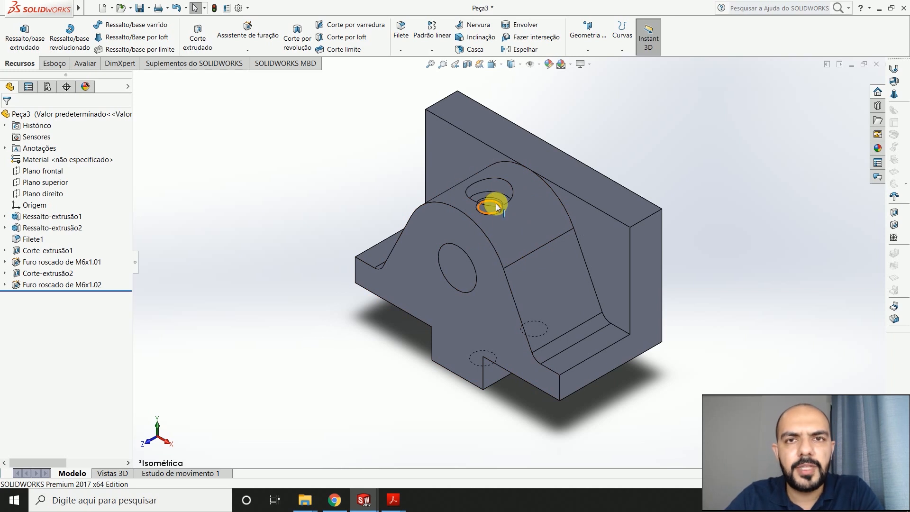
# Save the part as Mordente Móvel in the Morsa folder
pyautogui.moveTo(641, 157); pyautogui.dragTo(530, 247, button='middle')
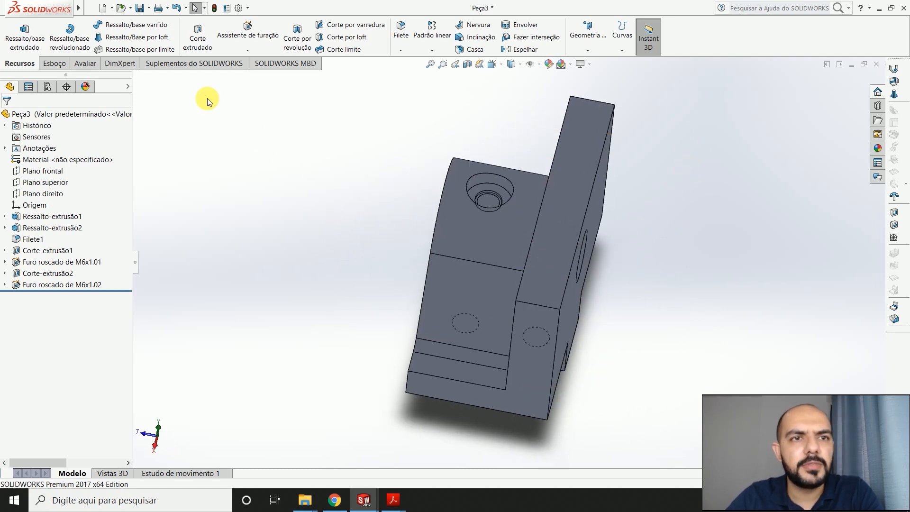
pyautogui.click(140, 8)
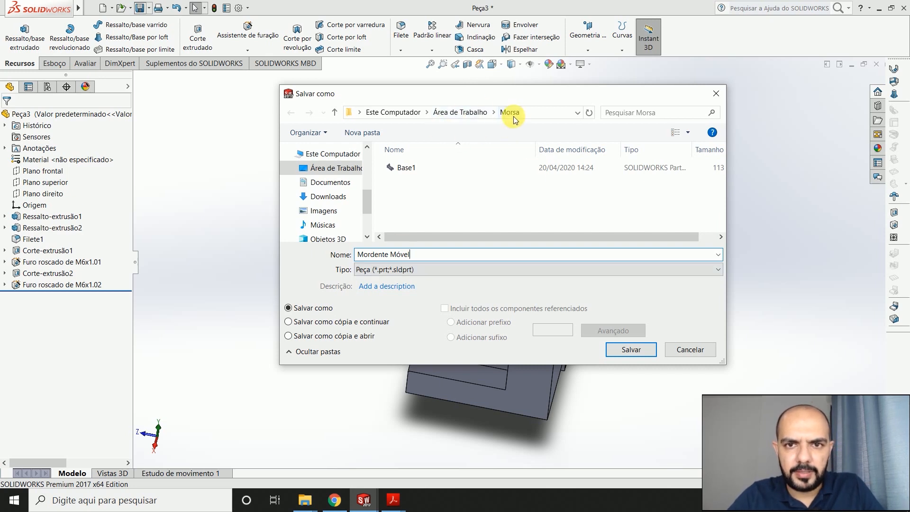
pyautogui.click(632, 350)
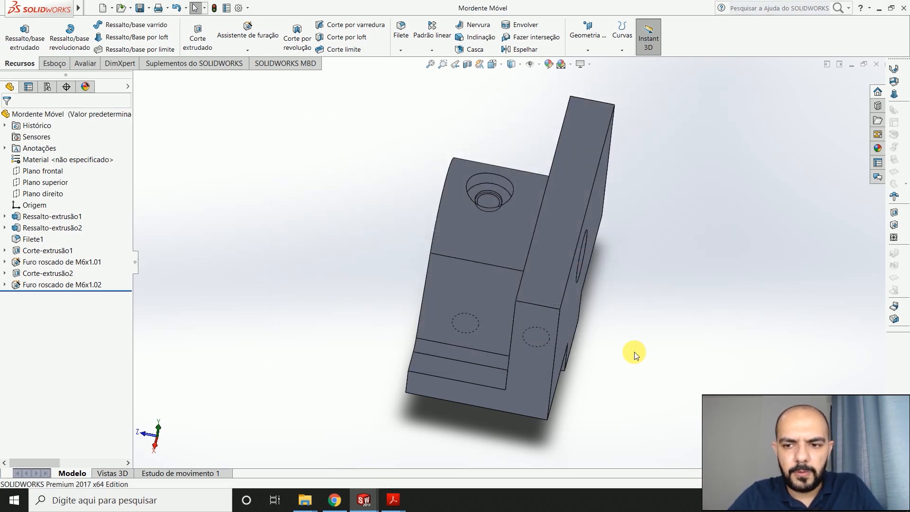
pyautogui.hotkey('ctrl', '7')
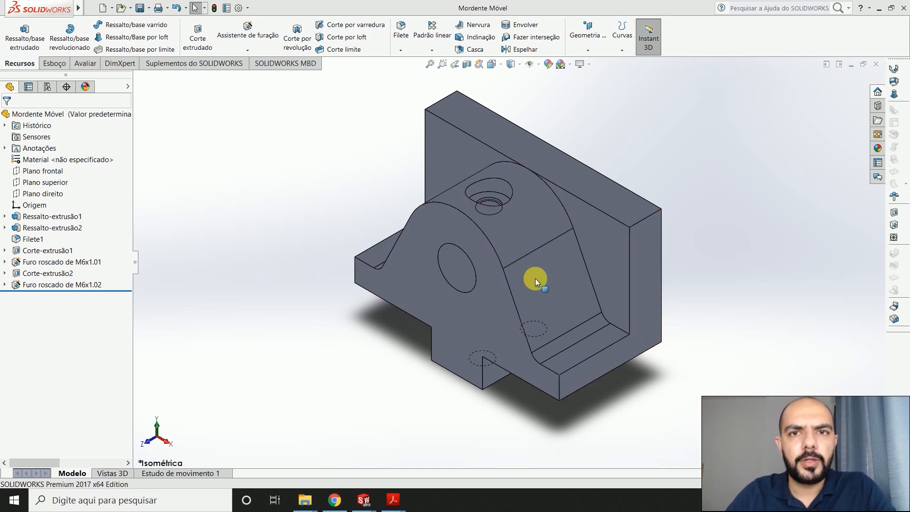
# Sketch a closed rectangular strip 64 mm wide with lines on the jaw plate's flat back face, along its upper edge
pyautogui.moveTo(694, 317); pyautogui.dragTo(611, 379, button='middle')
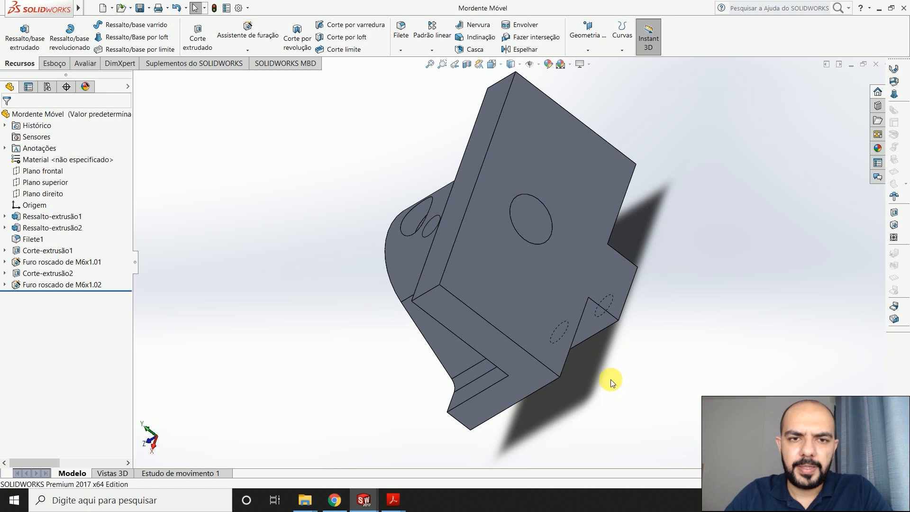
pyautogui.click(48, 66)
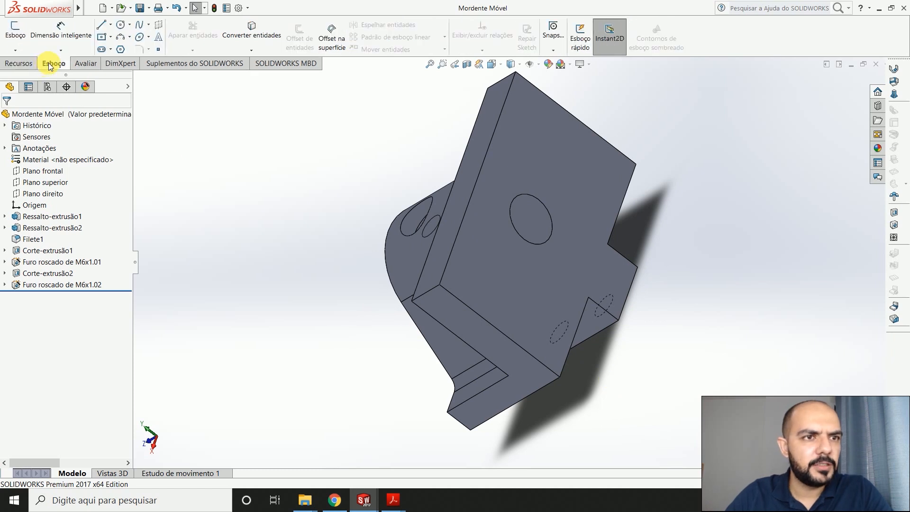
pyautogui.click(101, 24)
pyautogui.click(466, 240)
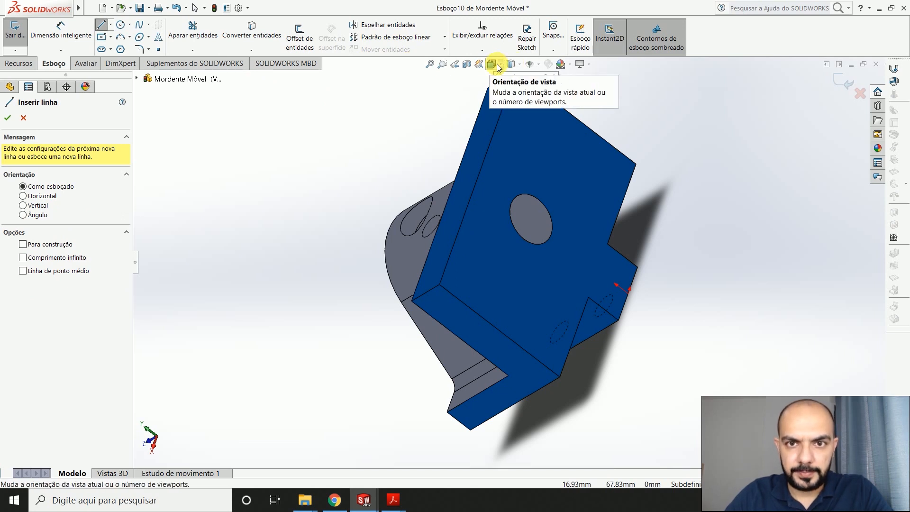
pyautogui.click(498, 66)
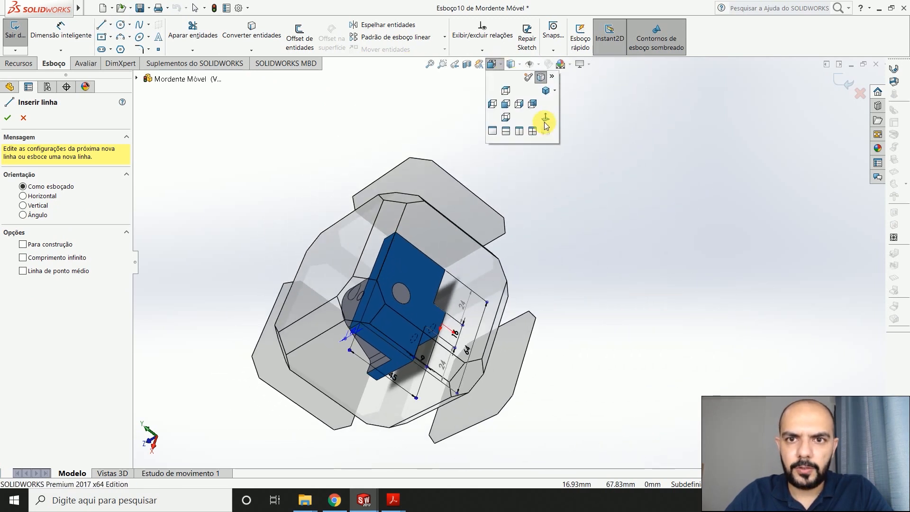
pyautogui.click(544, 120)
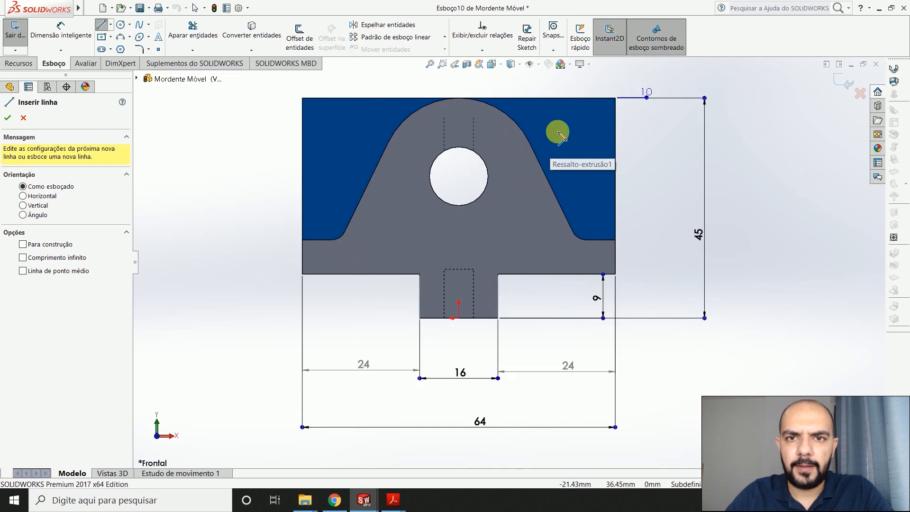
pyautogui.click(492, 64)
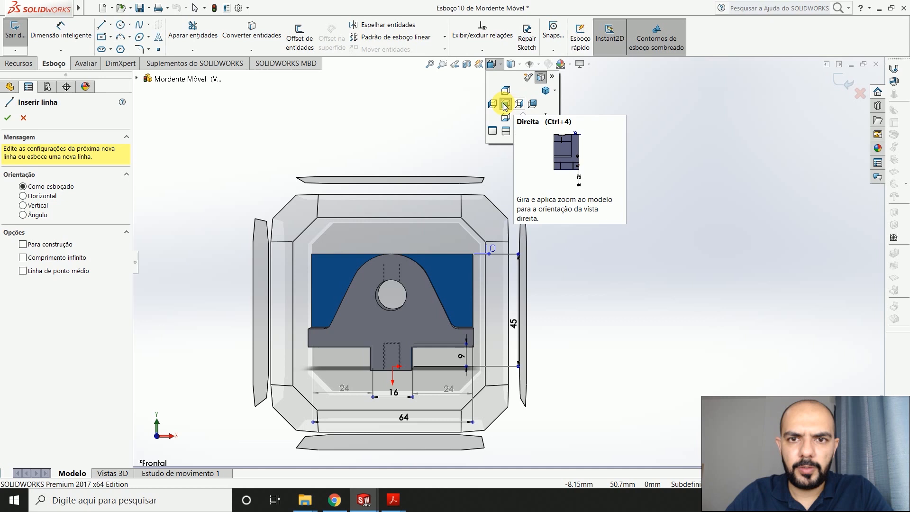
pyautogui.click(532, 103)
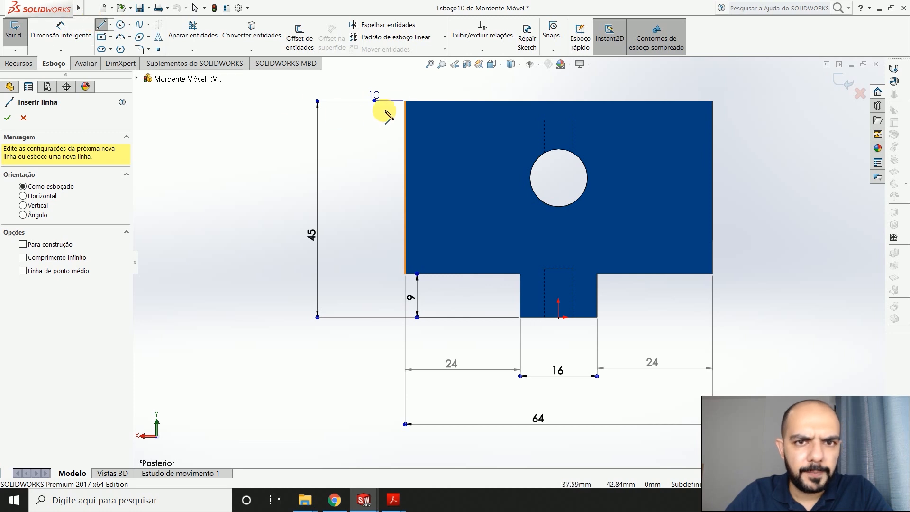
pyautogui.click(405, 101)
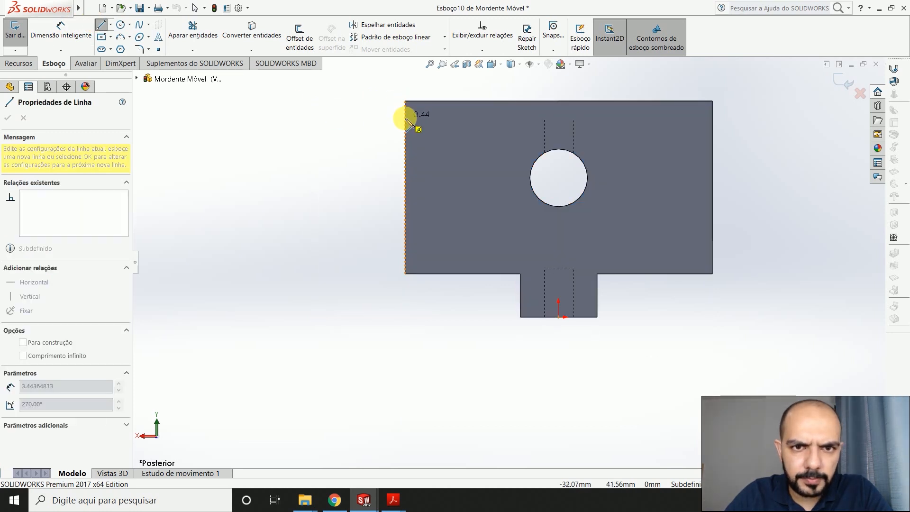
pyautogui.click(405, 124)
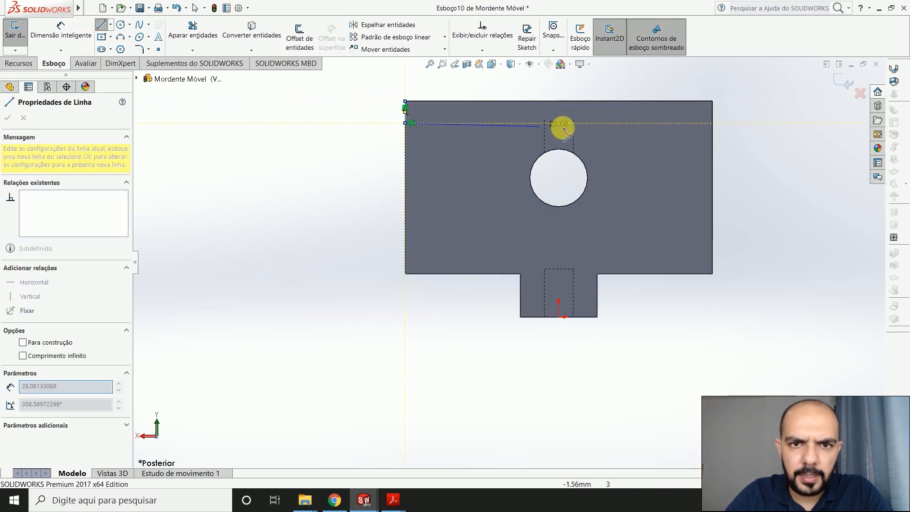
pyautogui.click(712, 123)
pyautogui.click(712, 101)
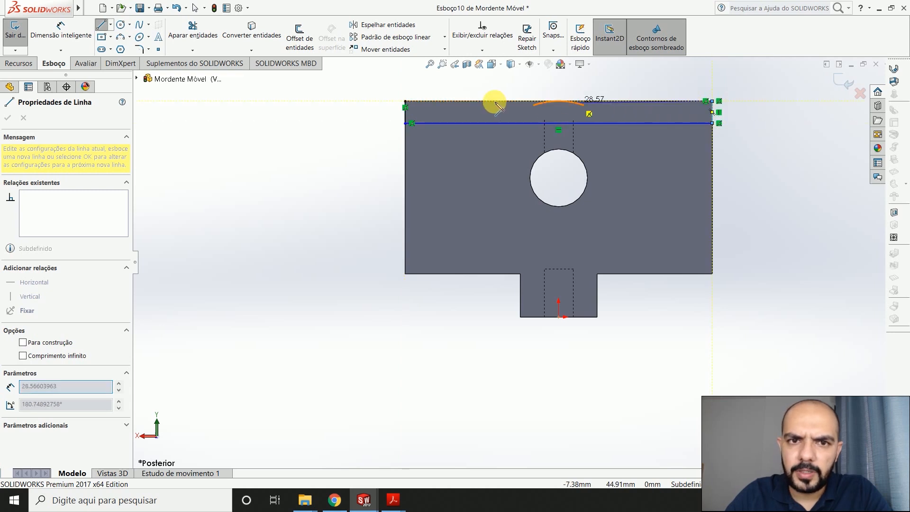
pyautogui.click(405, 101)
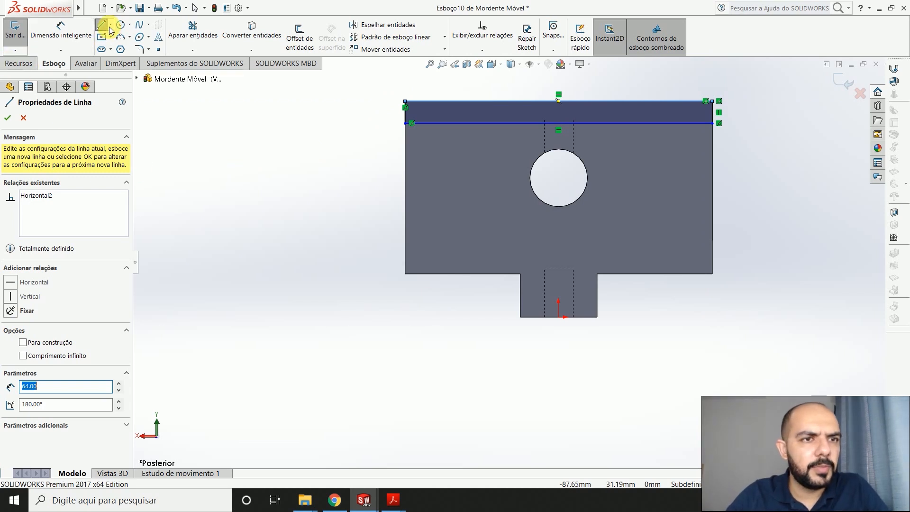
# Dimension the height of the rectangular strip on the jaw plate's back face and set it to 7.5 mm
pyautogui.click(62, 35)
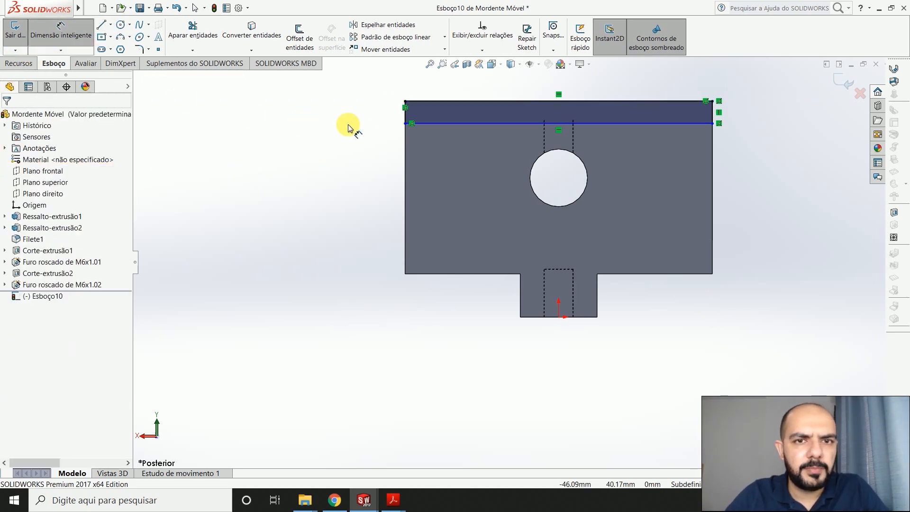
pyautogui.click(403, 116)
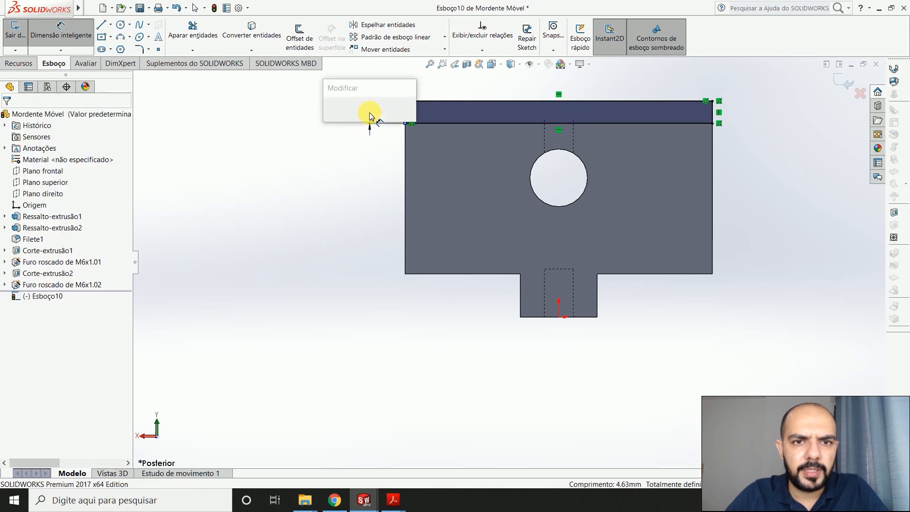
pyautogui.click(371, 116)
pyautogui.write('7.5')
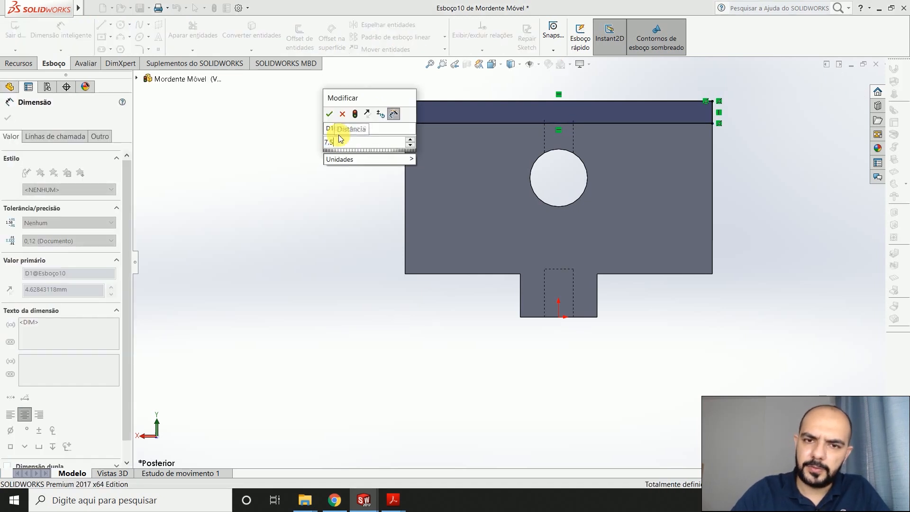
pyautogui.press('Return')
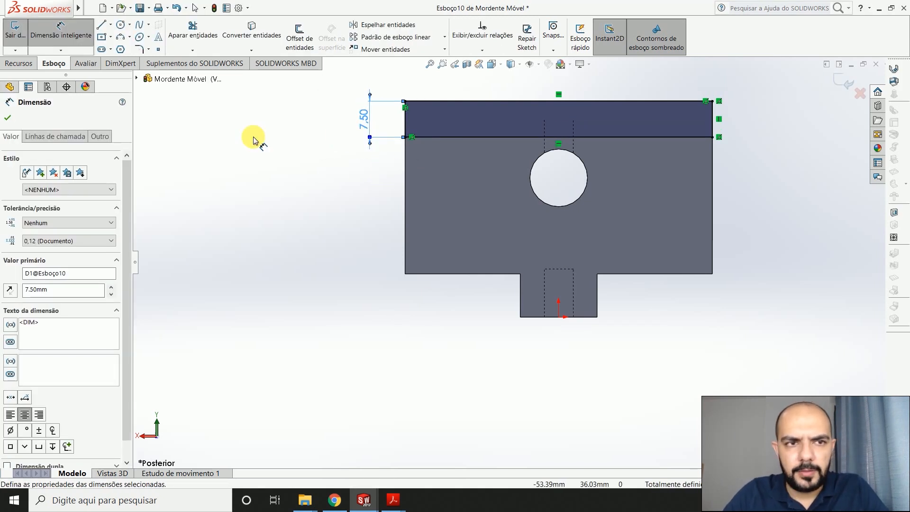
# Extrude the strip sketch outward from the jaw plate's back face as a blind boss 7.5 mm deep, merged with the body
pyautogui.click(19, 64)
pyautogui.click(24, 37)
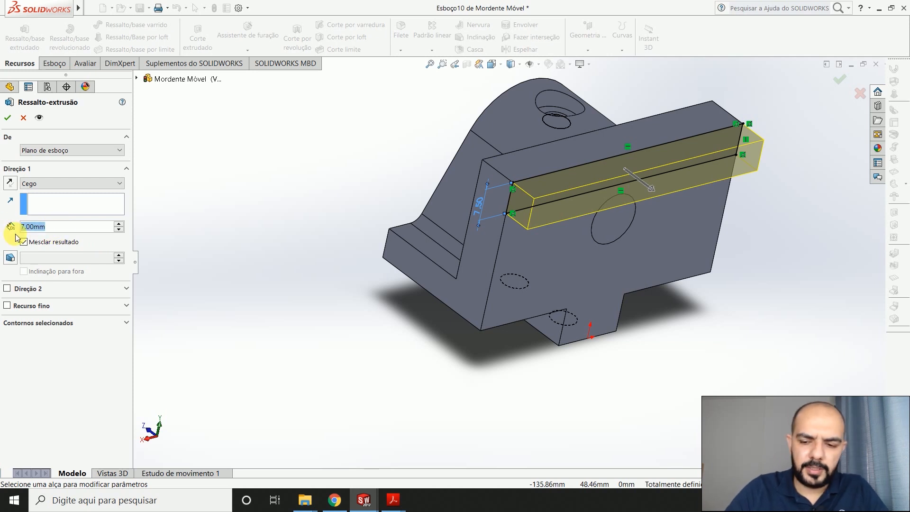
pyautogui.write('7')
pyautogui.write('.5')
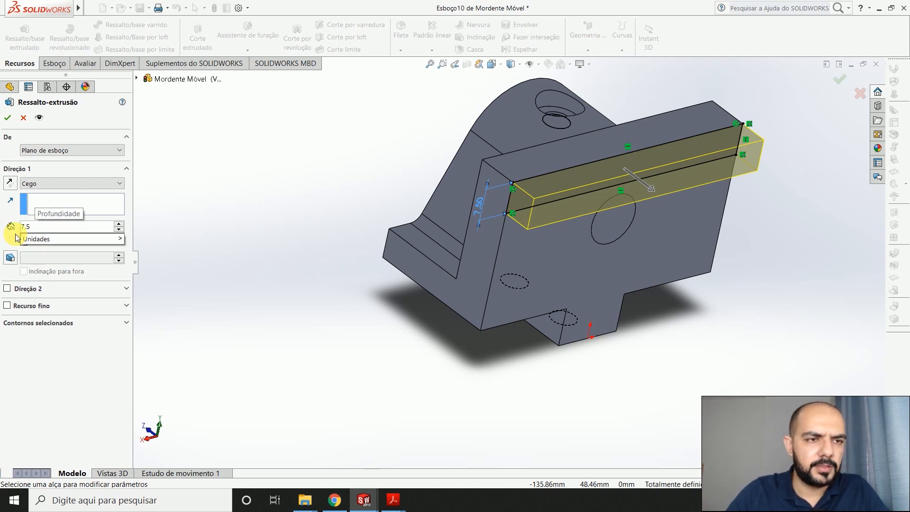
pyautogui.press('Return')
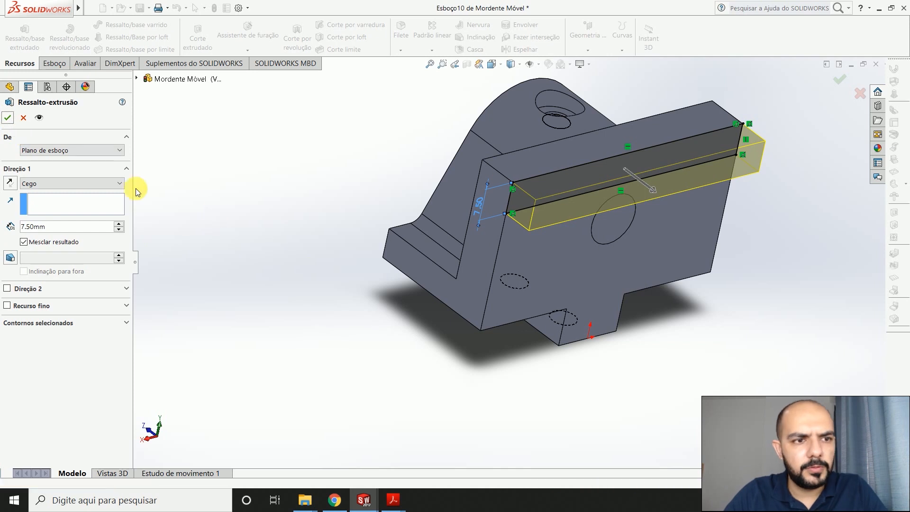
pyautogui.click(8, 119)
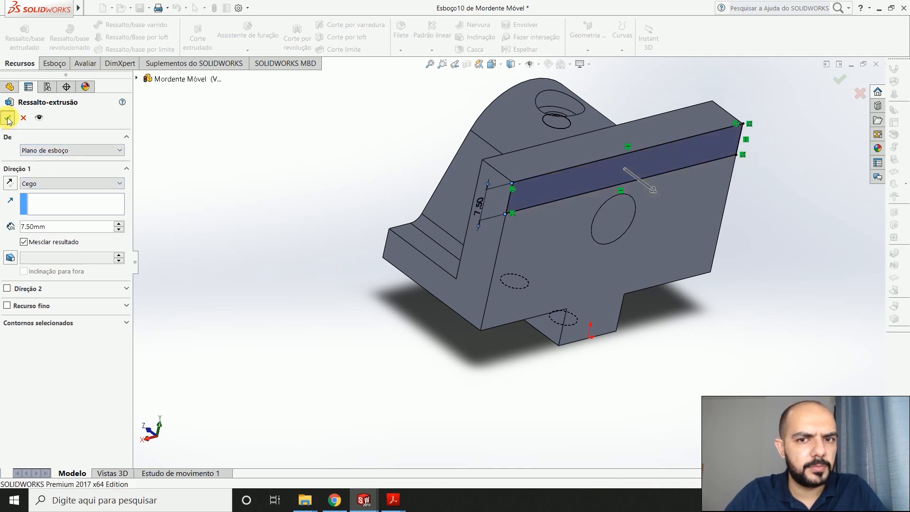
pyautogui.moveTo(292, 350); pyautogui.dragTo(361, 366, button='middle')
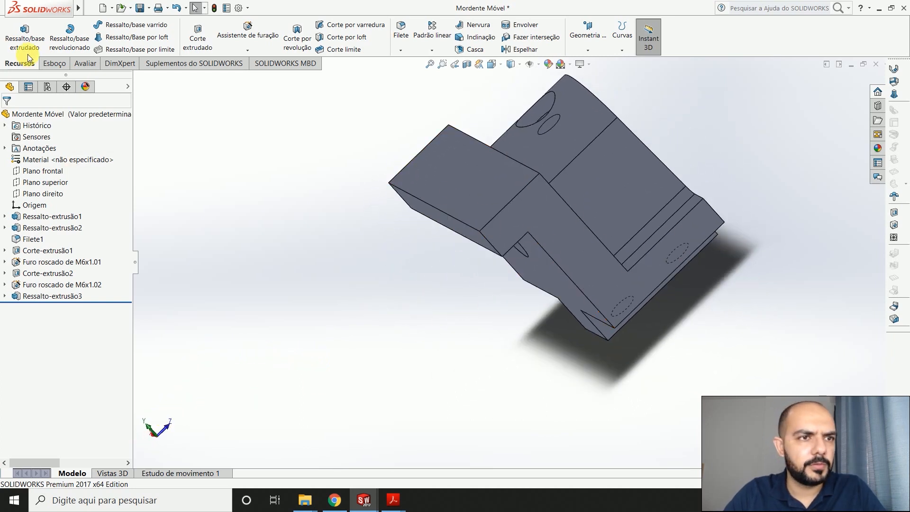